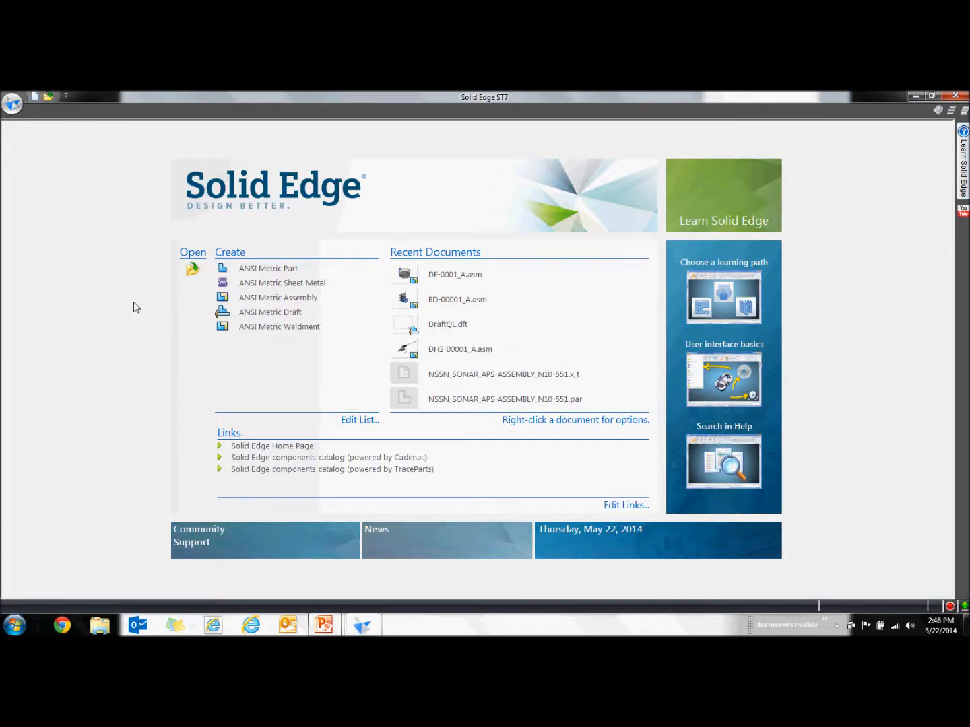
Open the recent assembly DF-0001_A.asm and apply its "02- Lift Guide Design" display configuration.
left_click(454, 275)
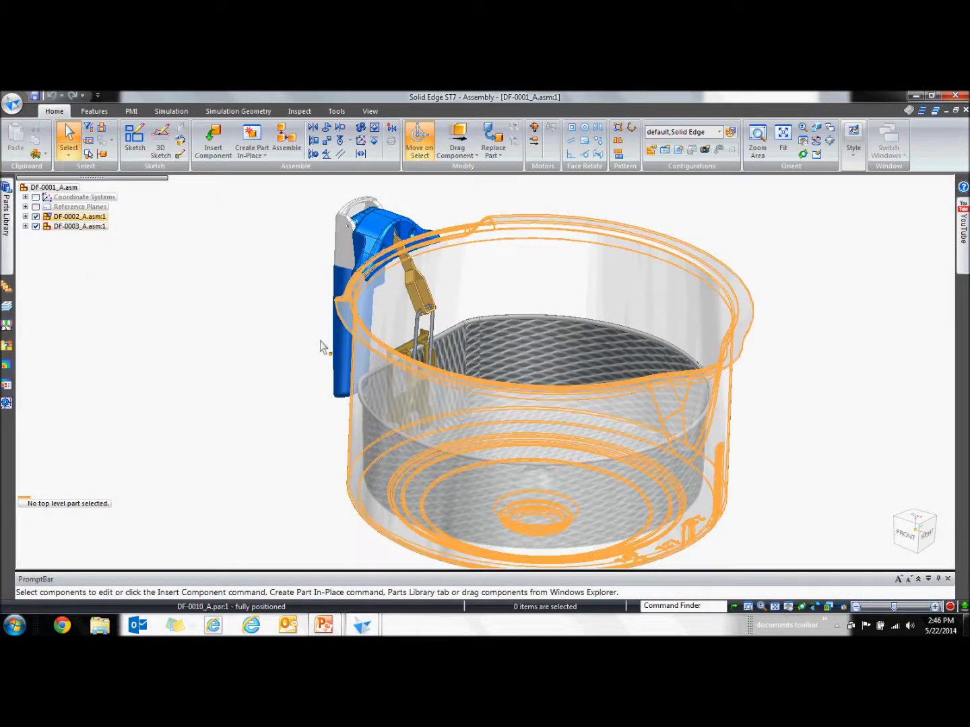
scroll(294, 352, "up", 6)
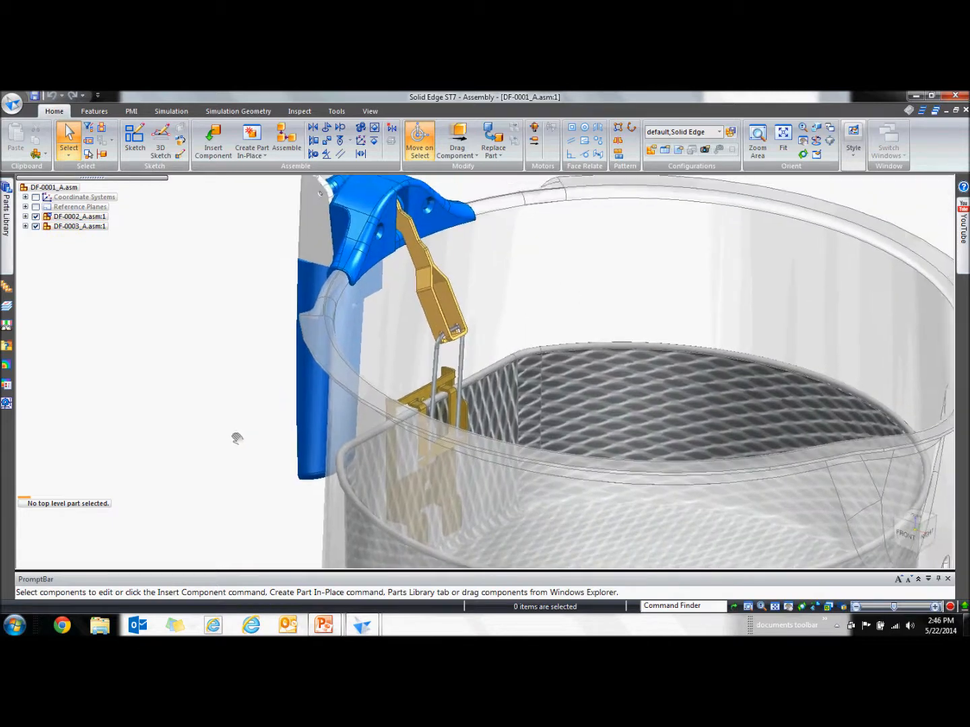
left_click(718, 132)
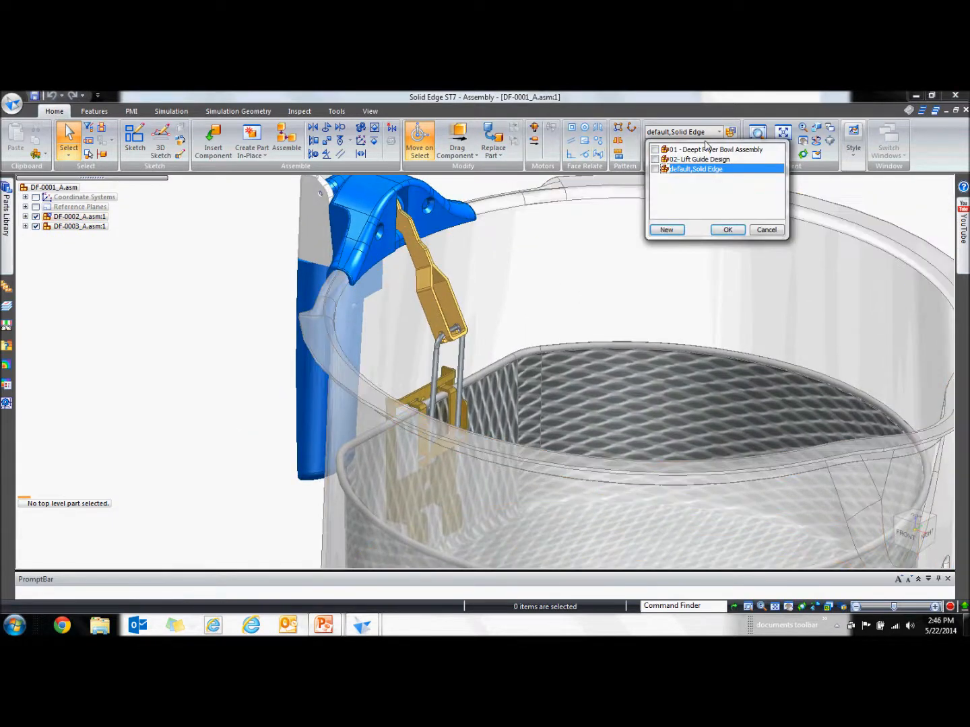
left_click(707, 160)
left_click(727, 230)
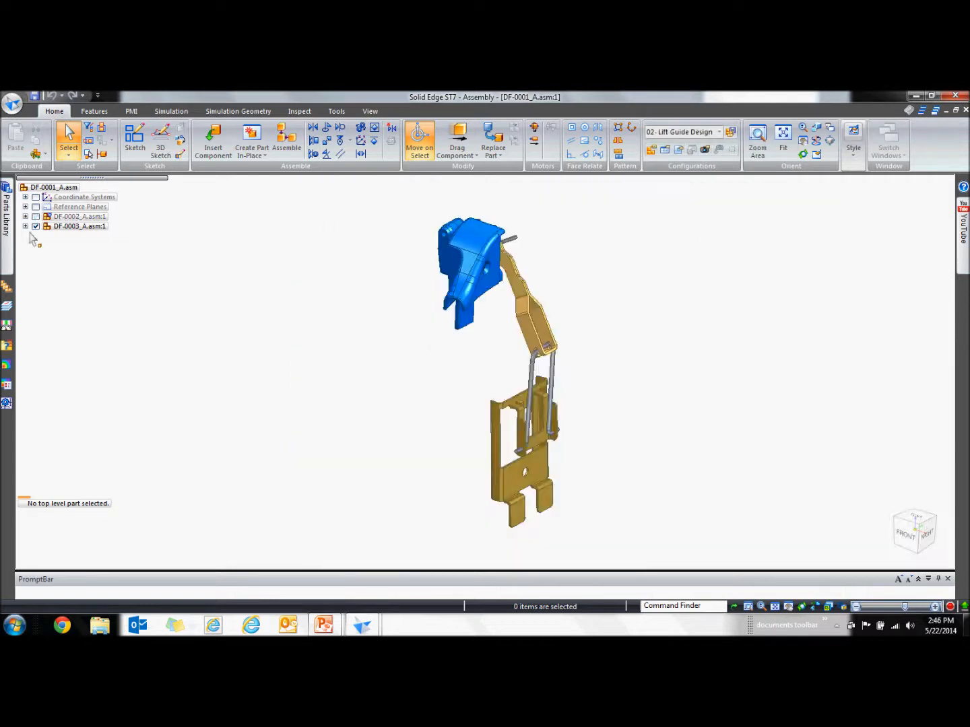
Edit subassembly DF-0003_A.asm in place and begin an in-place part coincident with the assembly origin, using create component then edit in-place.
right_click(81, 231)
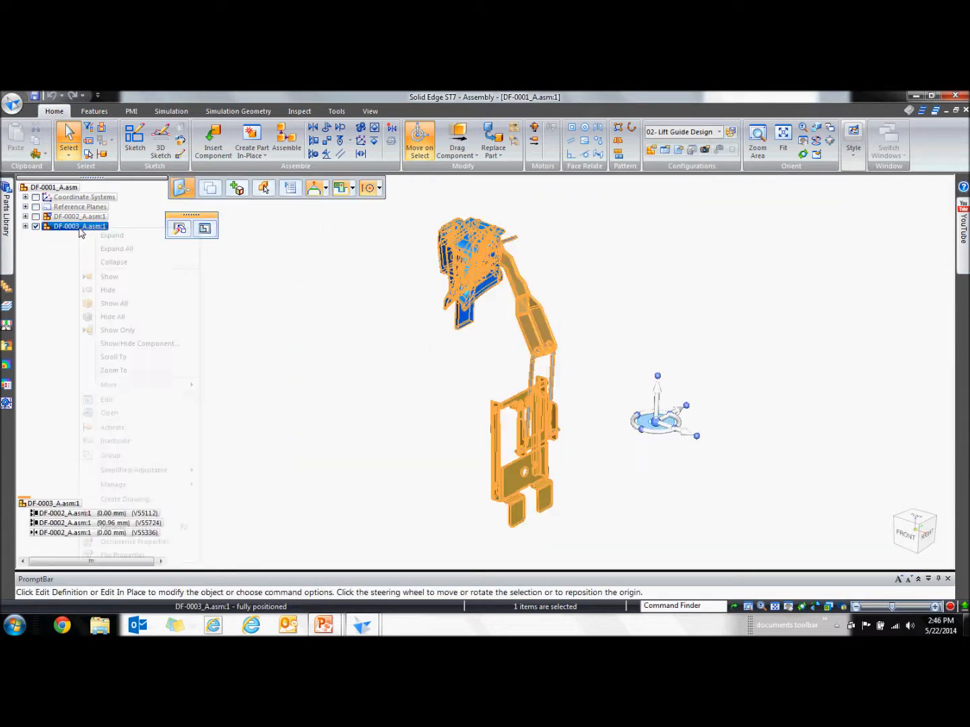
left_click(116, 406)
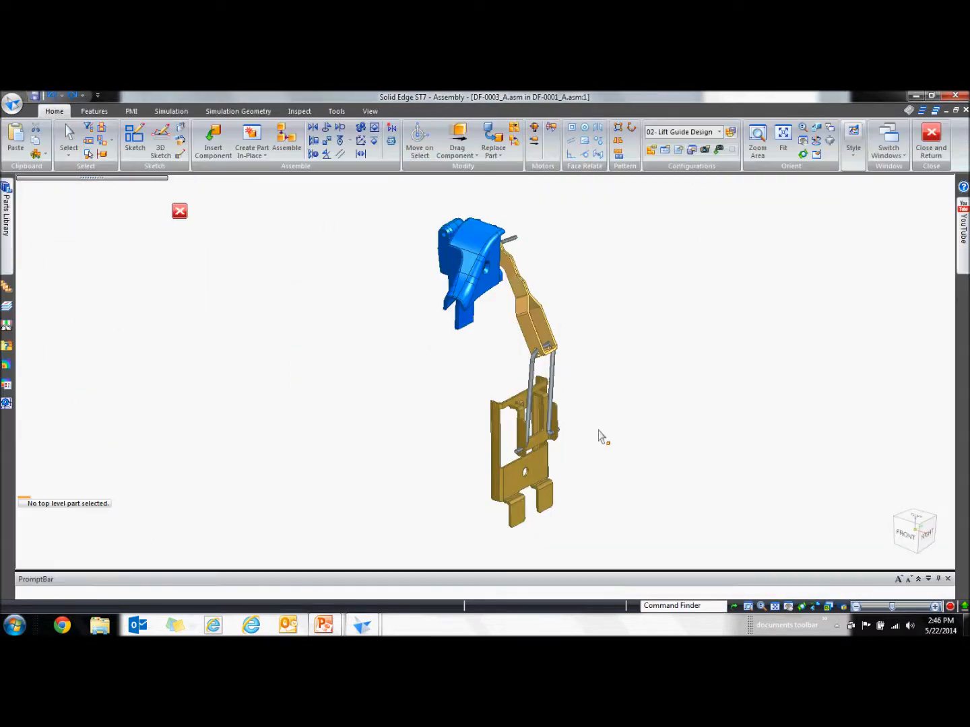
left_click(252, 138)
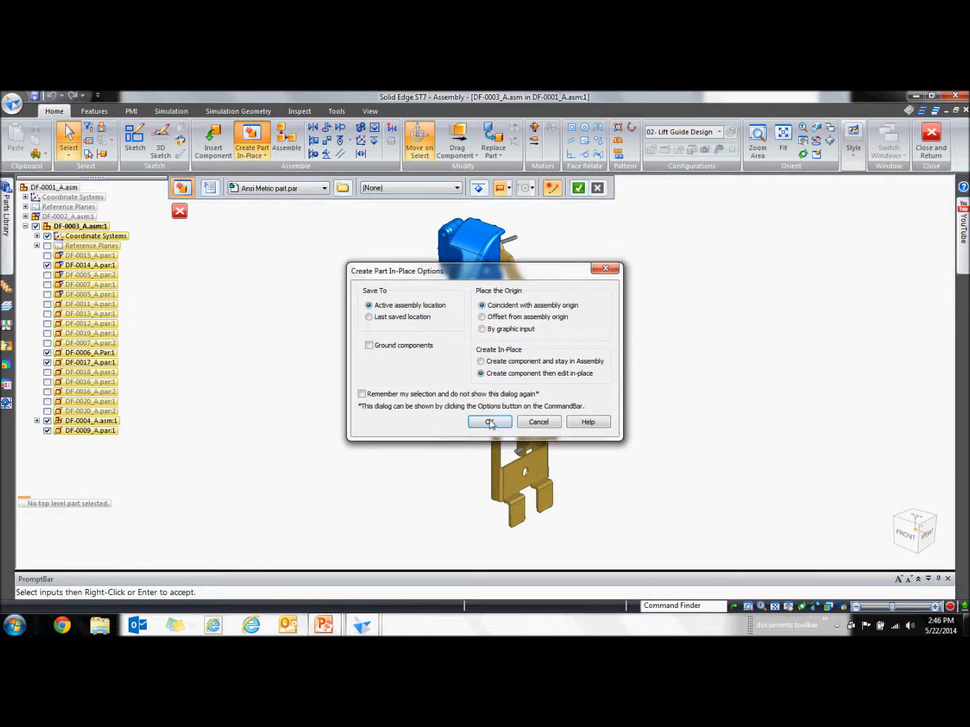
left_click(490, 422)
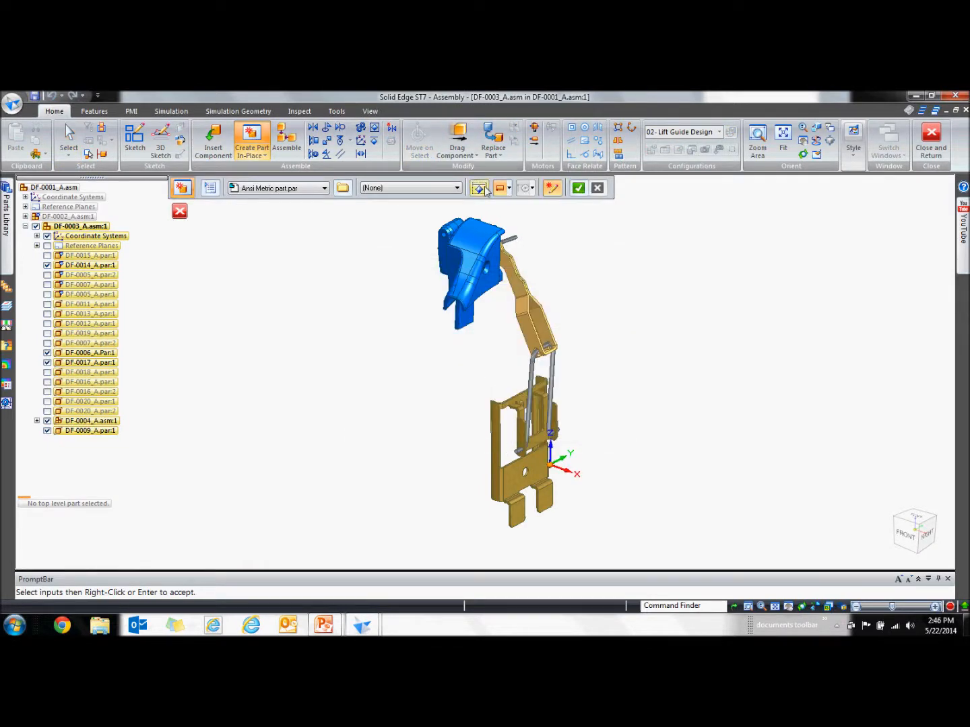
Assign Stainless steel from the material table's favorite materials to the new in-place part.
left_click(396, 188)
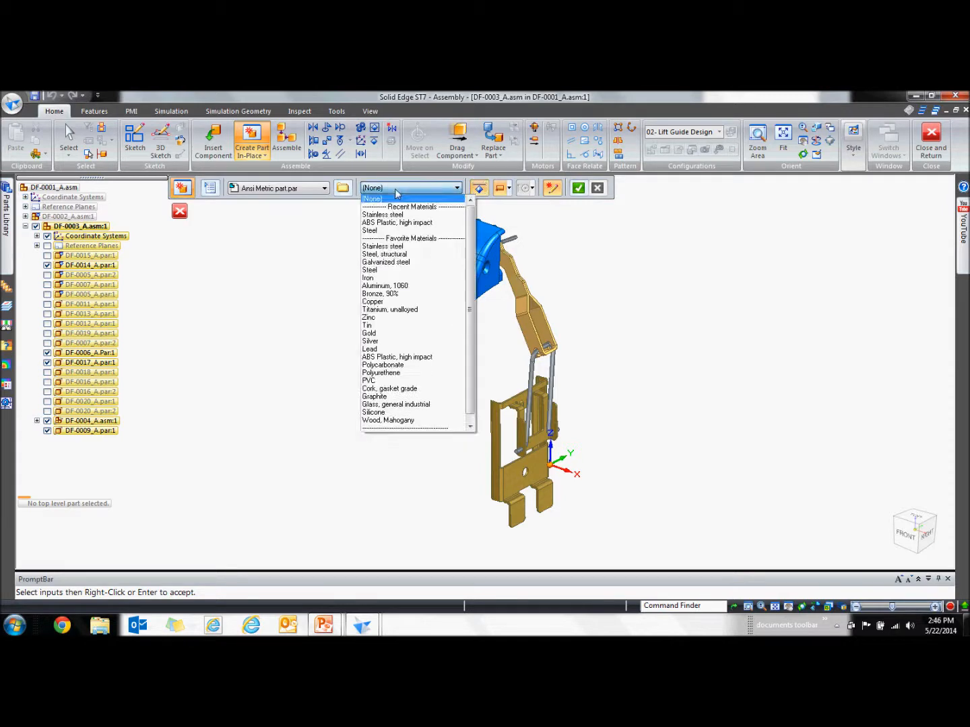
left_click_drag(470, 238, 477, 391)
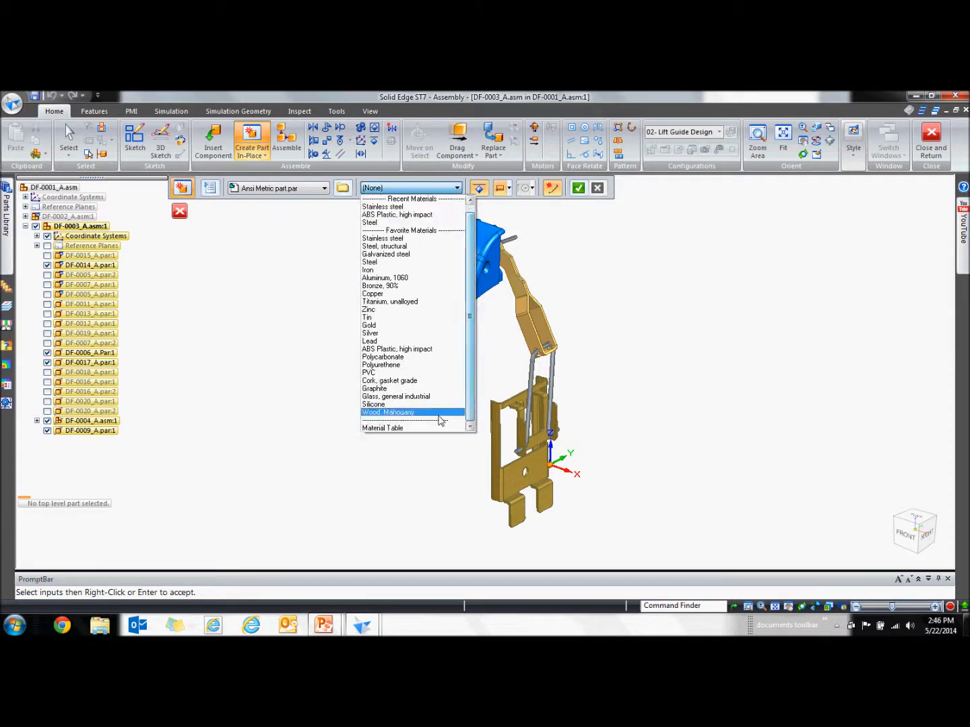
left_click(434, 429)
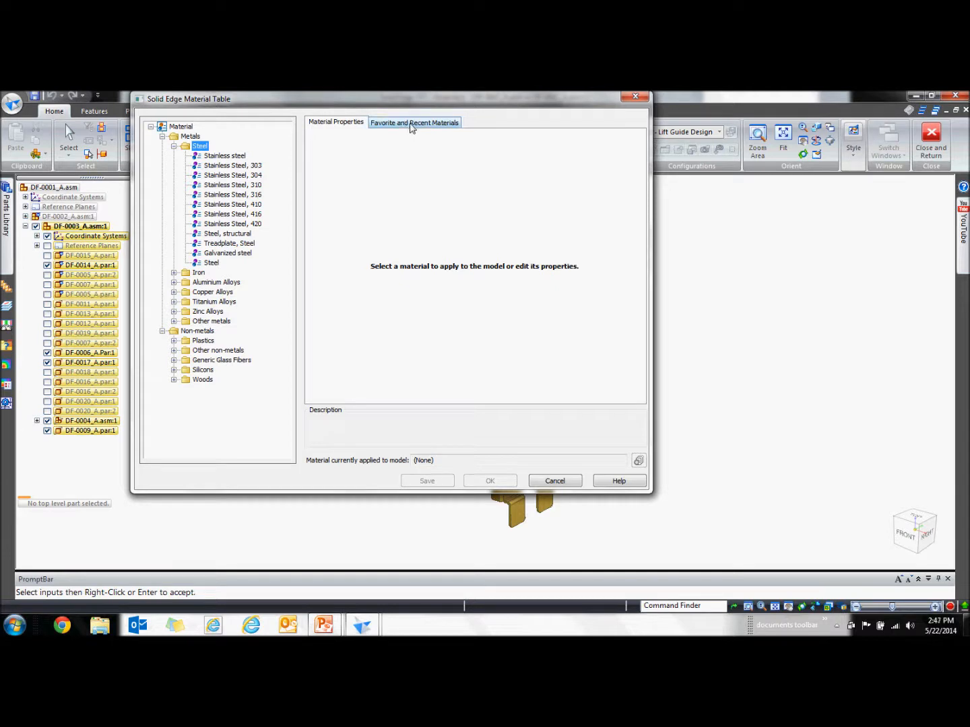
left_click(412, 125)
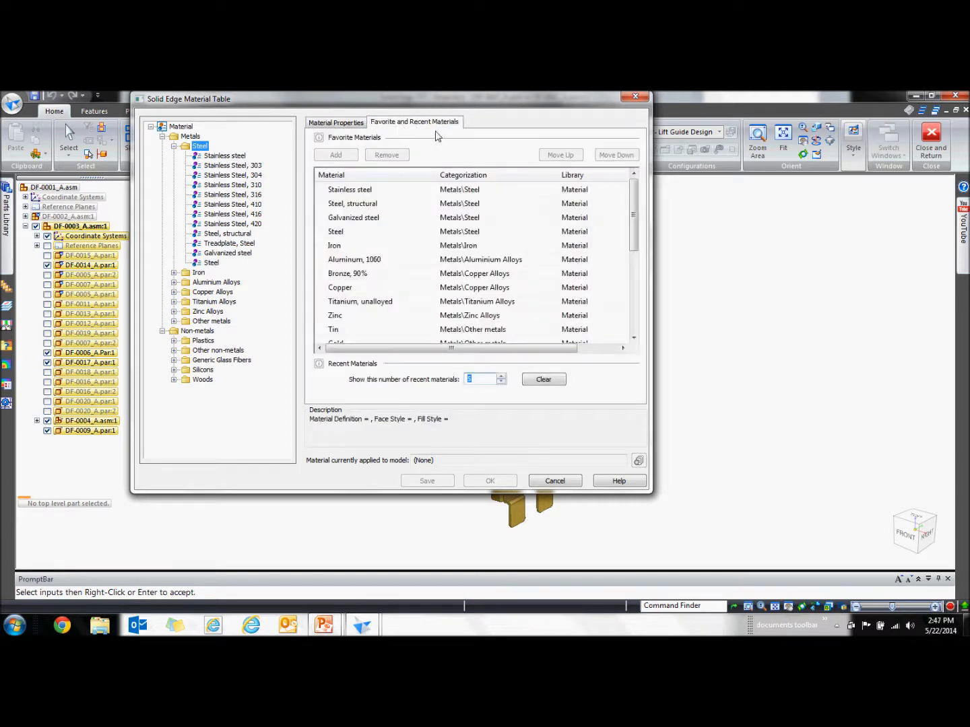
left_click(358, 190)
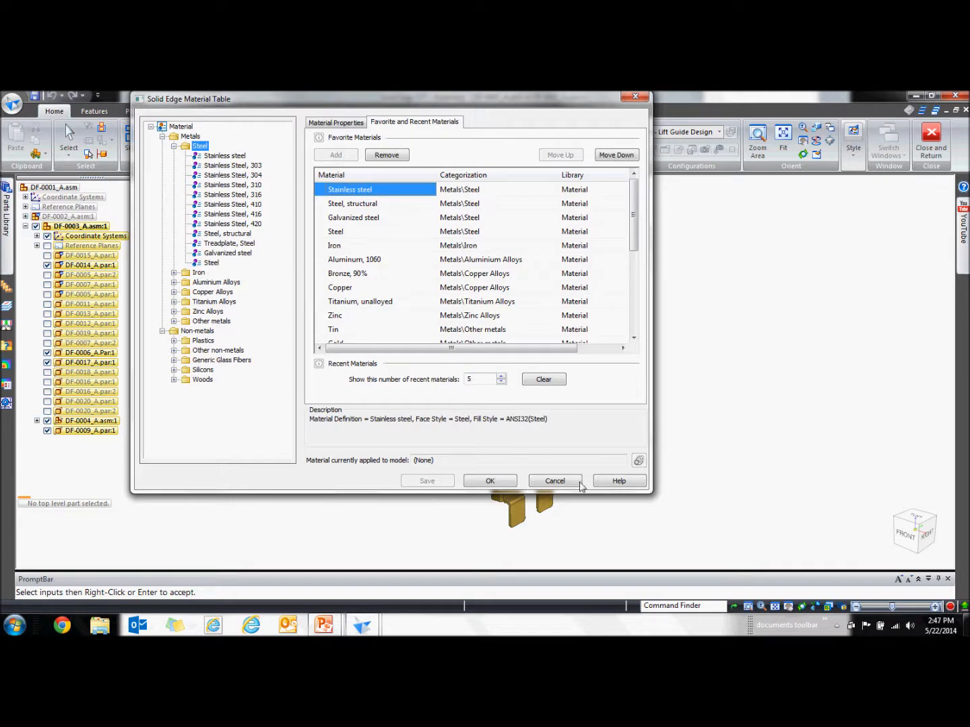
left_click(495, 482)
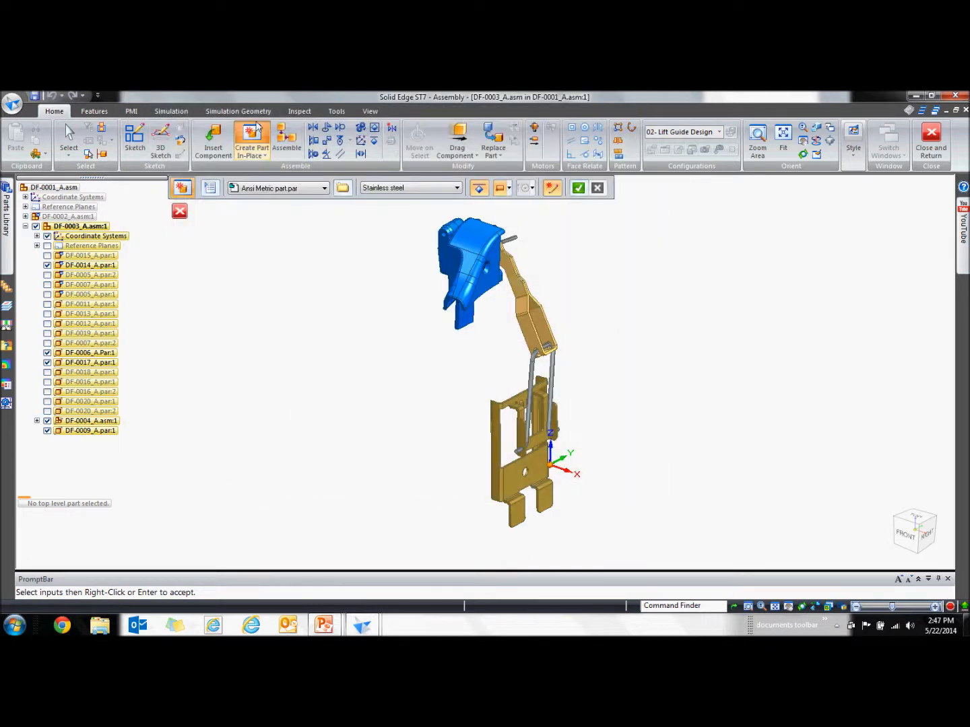
Accept the in-place part definition and save it as DF-020674.par in the Working folder.
left_click(578, 188)
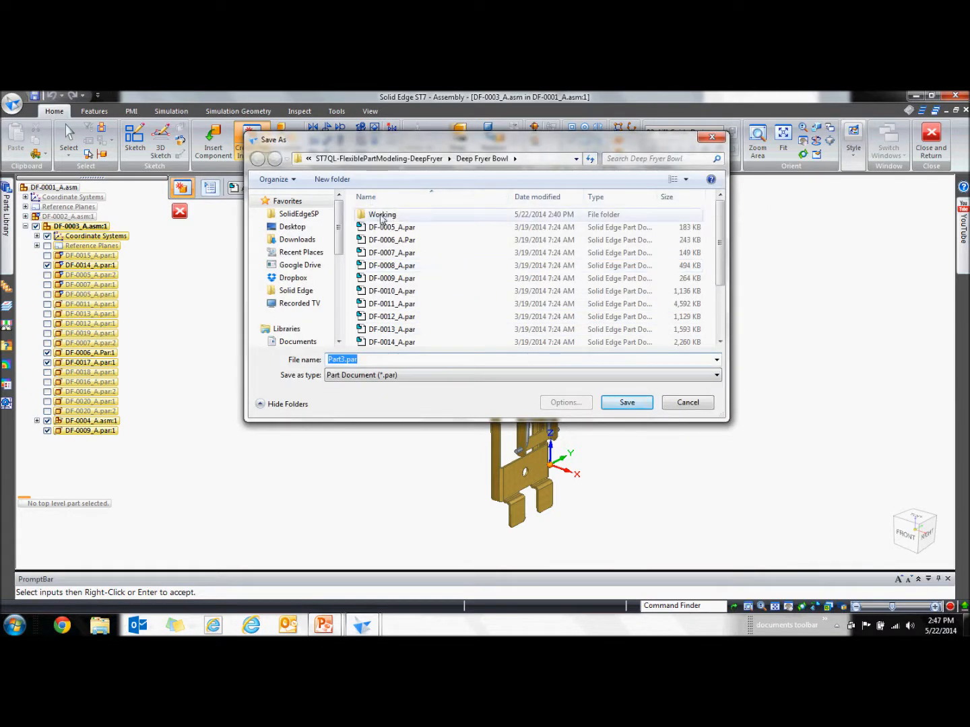
double_click(381, 215)
left_click(404, 254)
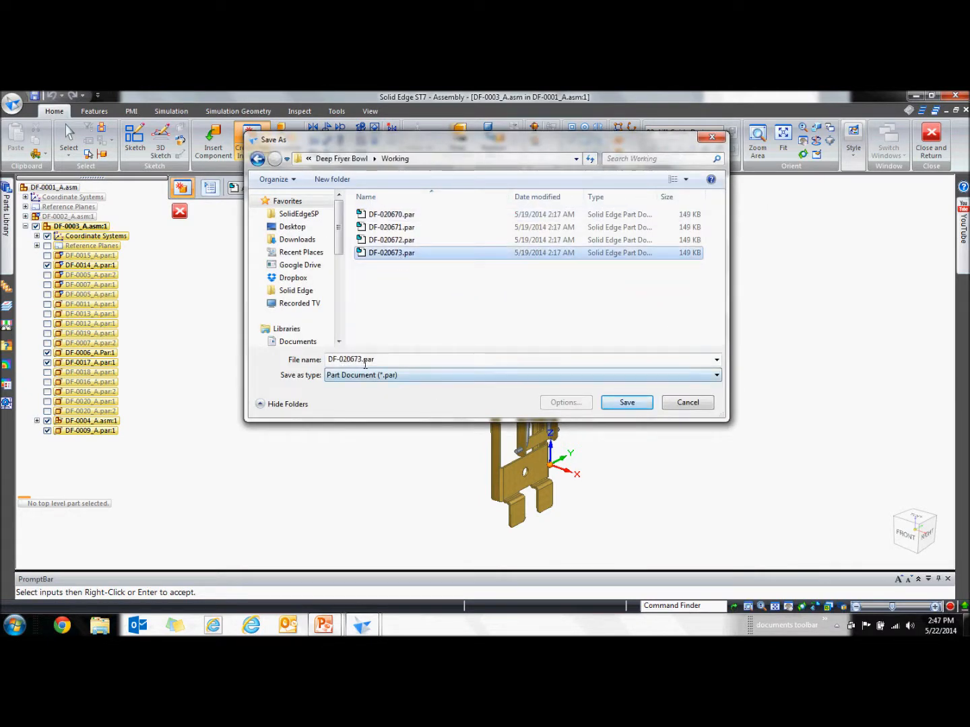
double_click(359, 361)
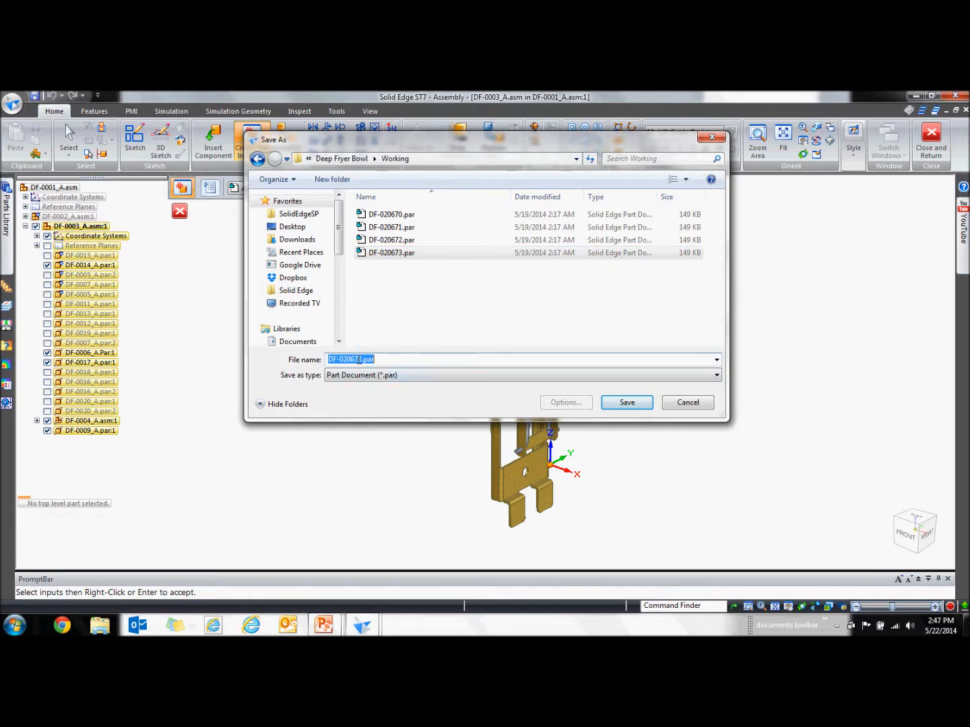
key("Delete")
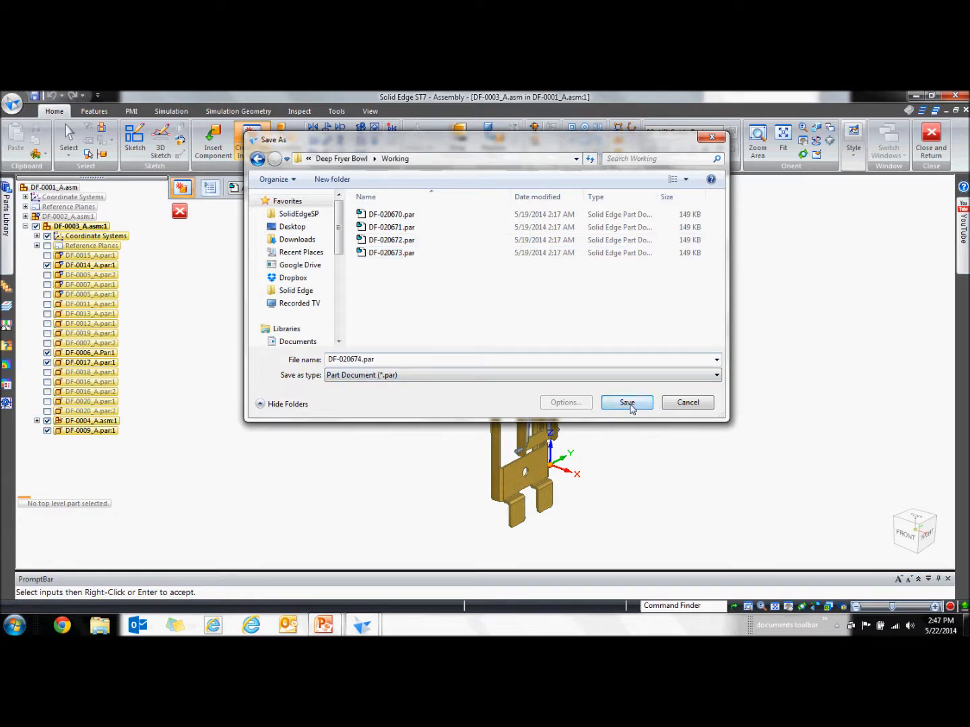
left_click(629, 402)
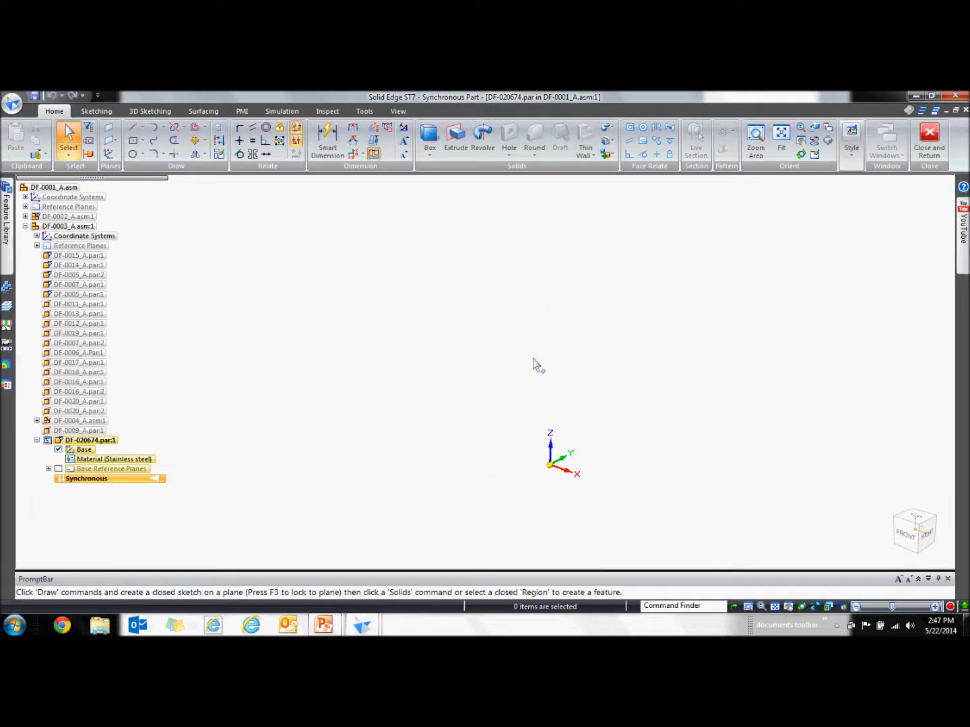
Show the surrounding assembly components as a reference while editing the new part.
right_click(362, 369)
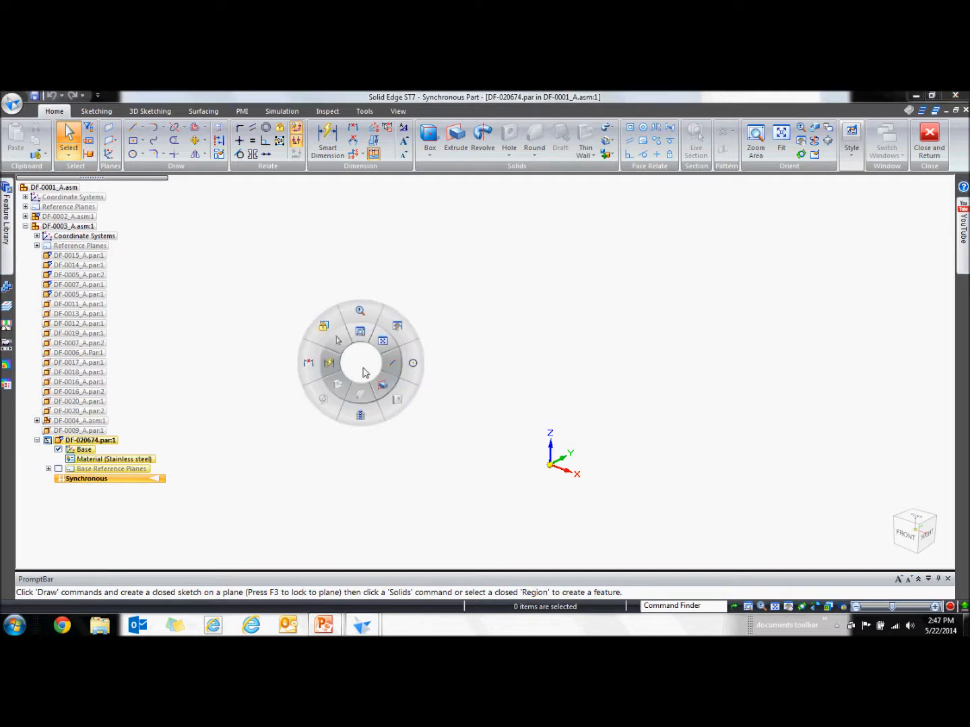
left_click(361, 417)
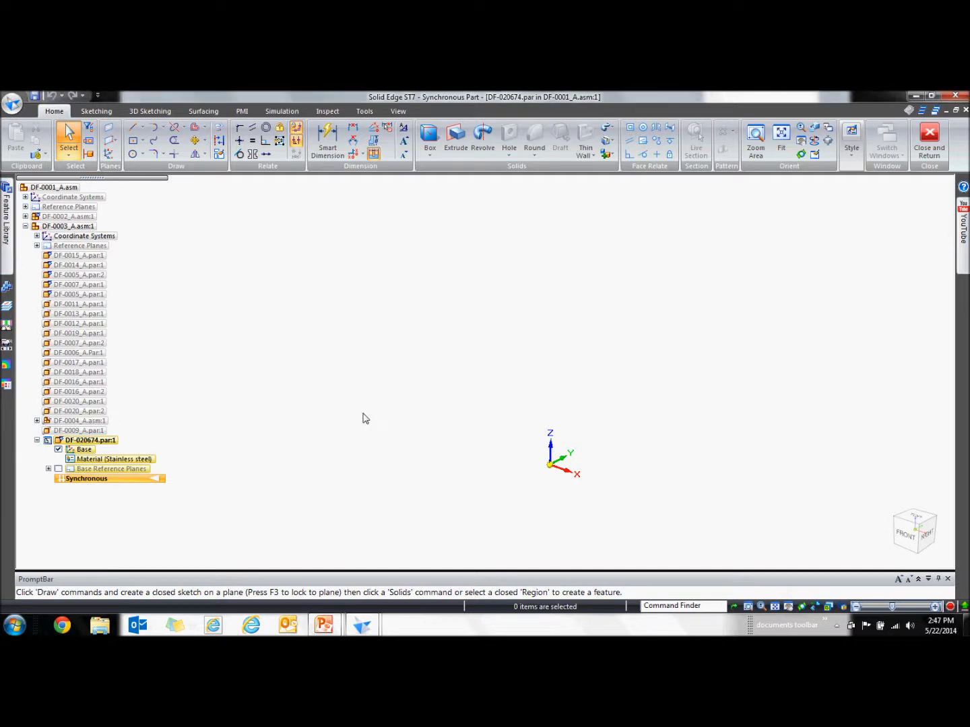
right_click(363, 418)
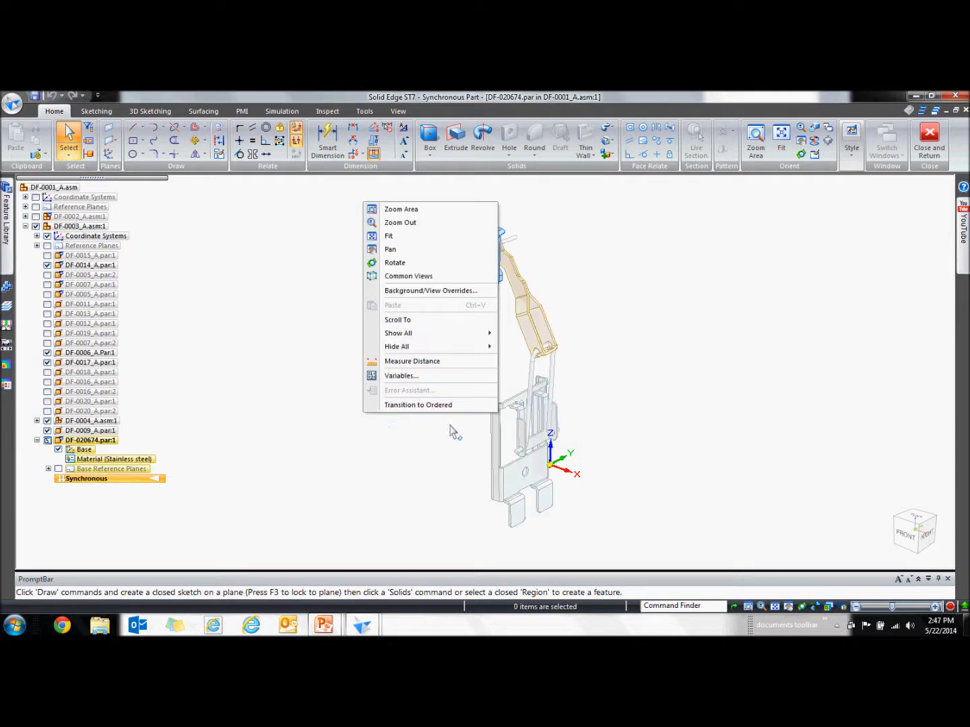
left_click(363, 112)
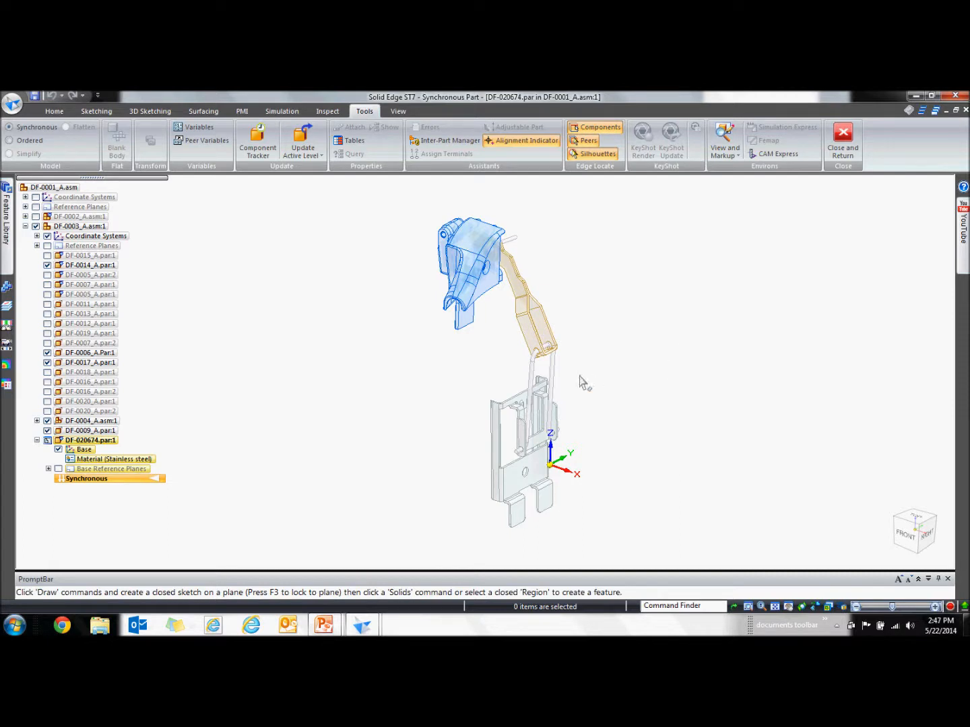
Draw a 3D sketch line along the X axis from the center of the blue bracket's inner circular edge to just outside the bracket.
left_click(150, 112)
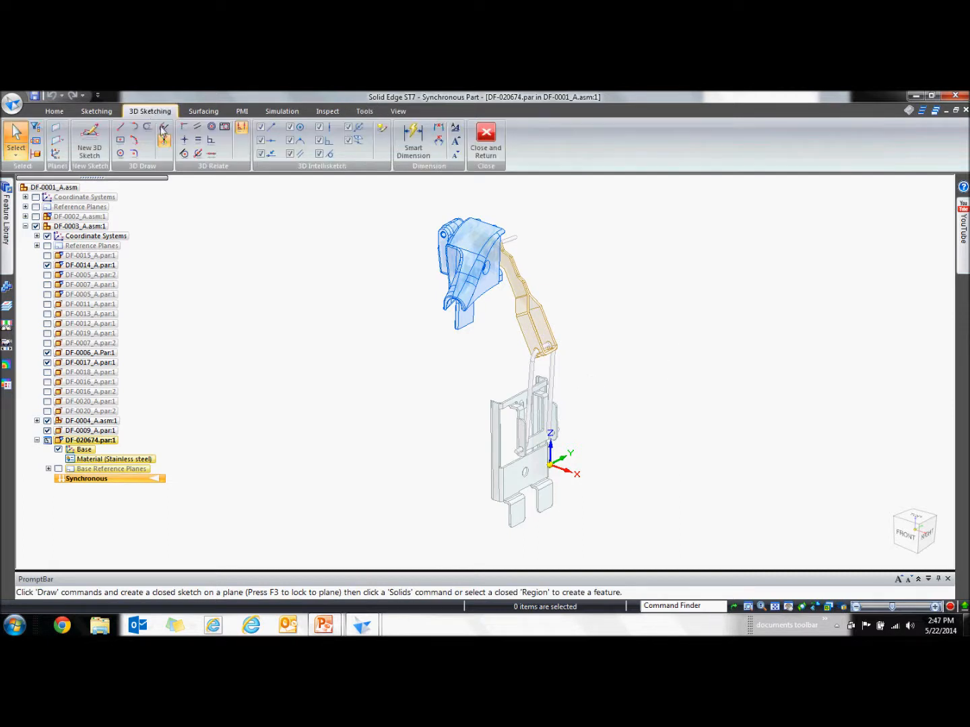
middle_click_drag(415, 282, 322, 362, "ctrl")
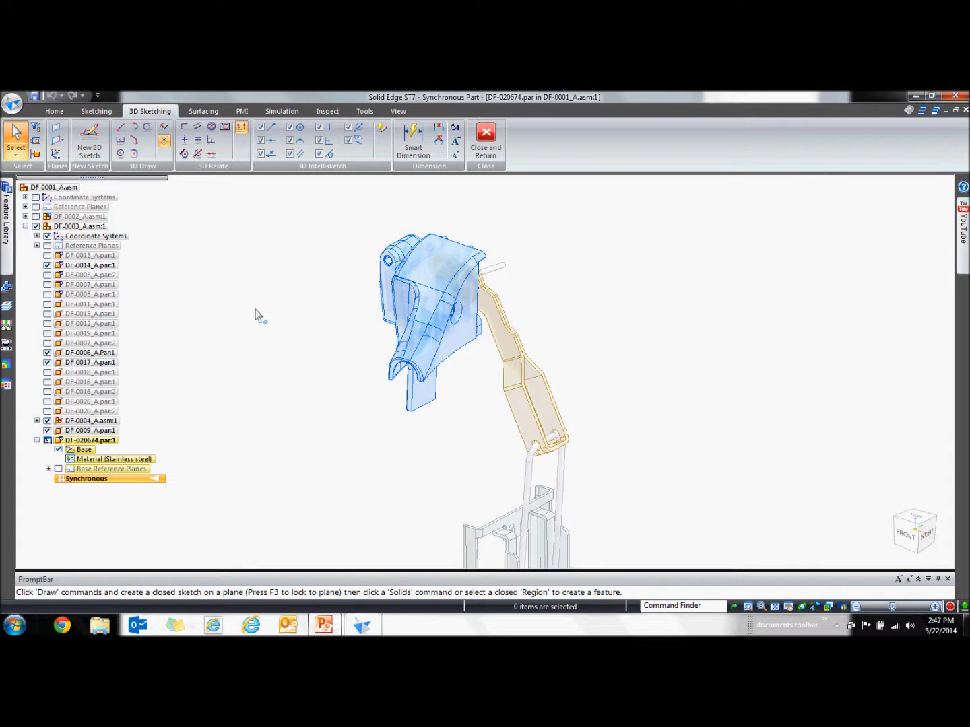
left_click(120, 129)
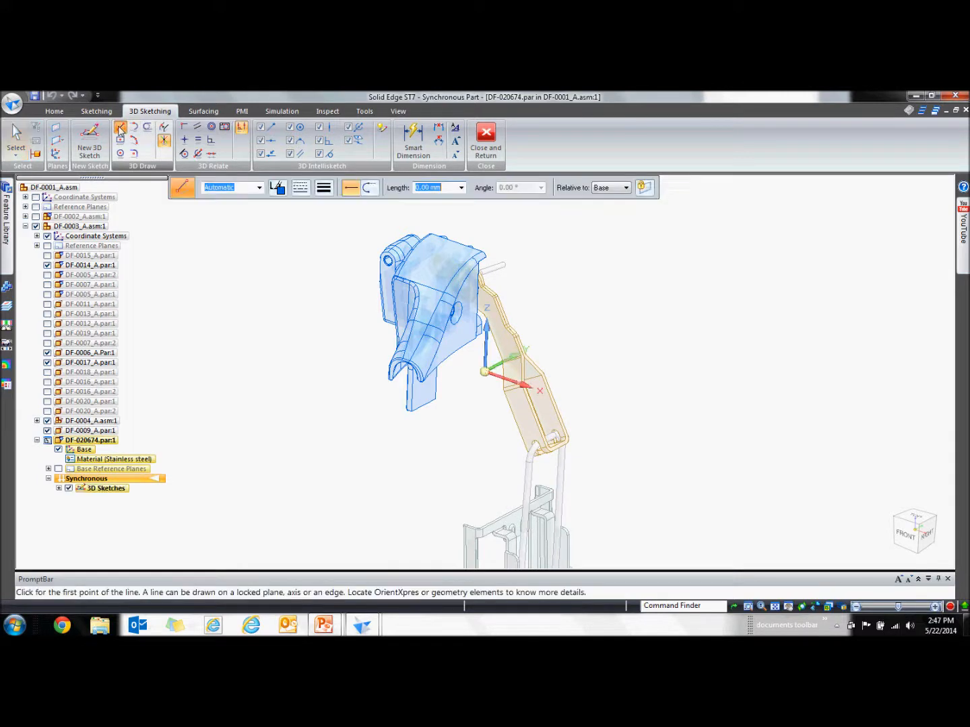
mouse_move(330, 301)
middle_mouse_down("ctrl")
mouse_move(320, 353)
mouse_move(268, 416)
mouse_move(367, 364)
mouse_move(345, 390)
mouse_move(367, 379)
mouse_move(374, 411)
middle_mouse_up("ctrl")
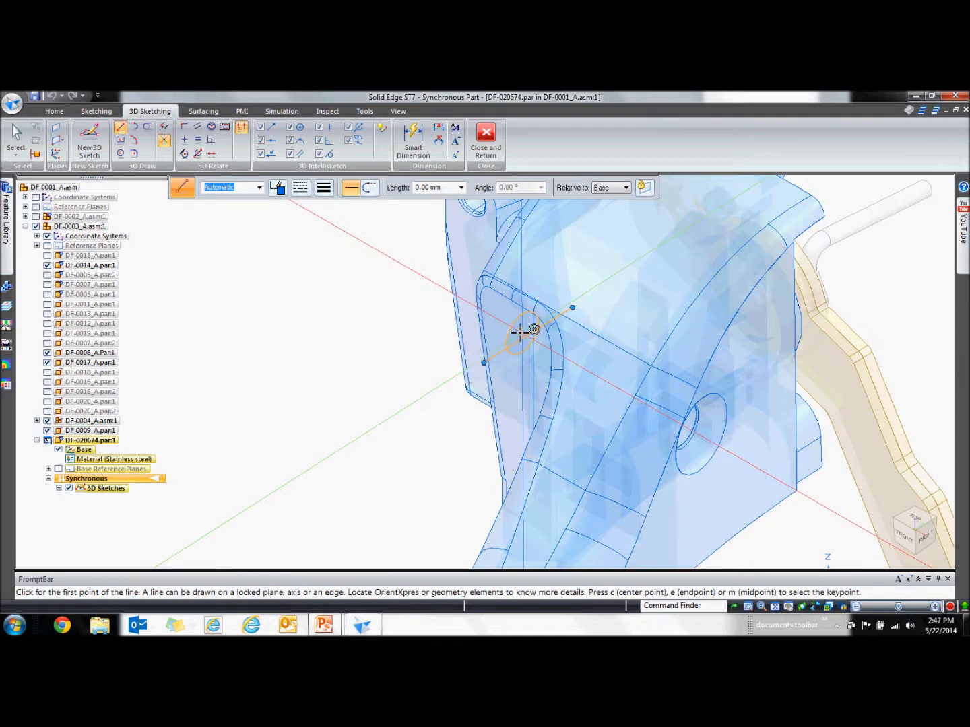
left_click(530, 330)
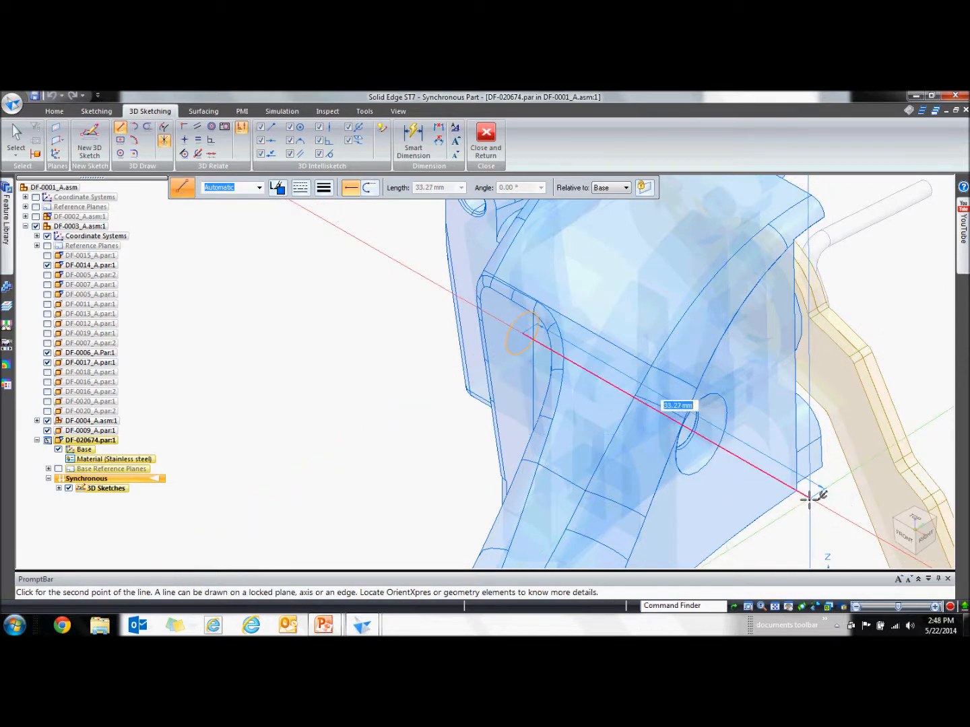
scroll(810, 501, "down", 3)
middle_click_drag(781, 469, 486, 288, "shift")
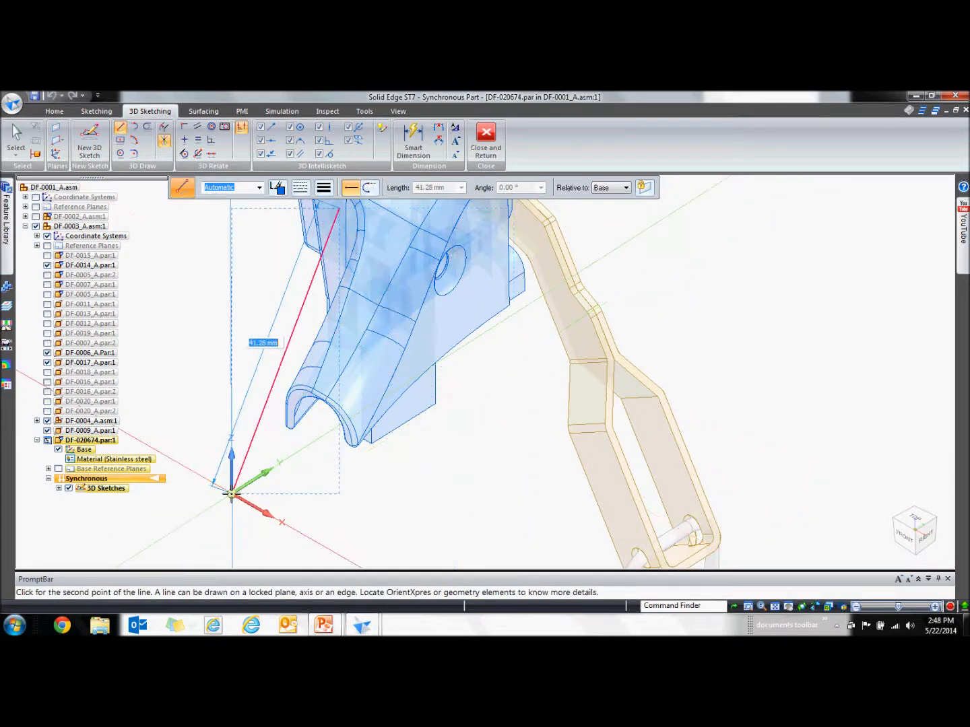
left_click(510, 306)
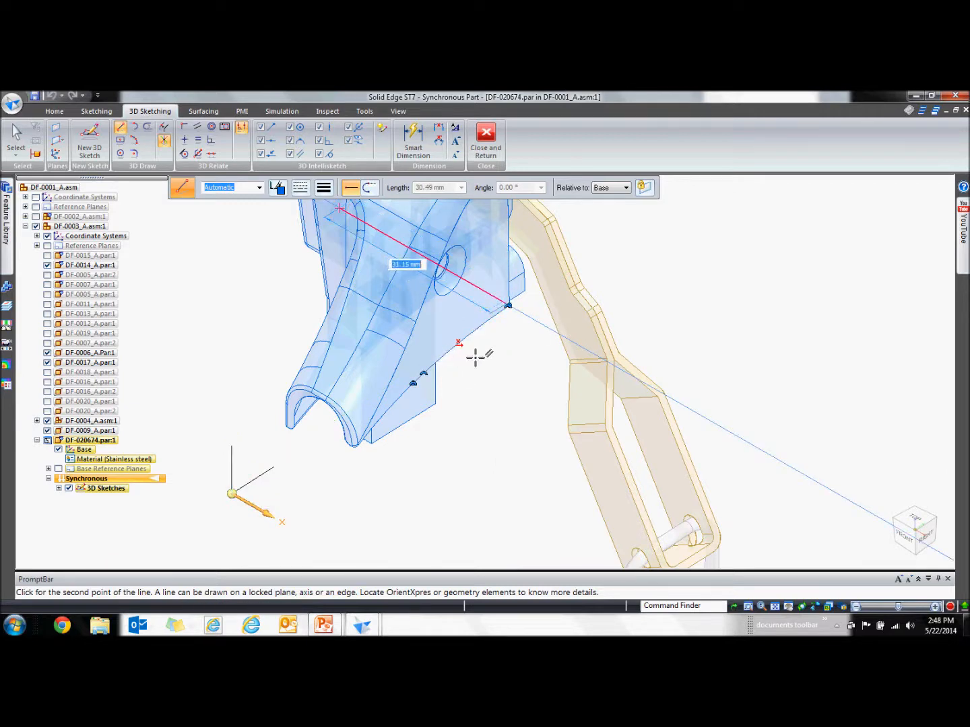
middle_click_drag(487, 360, 533, 364)
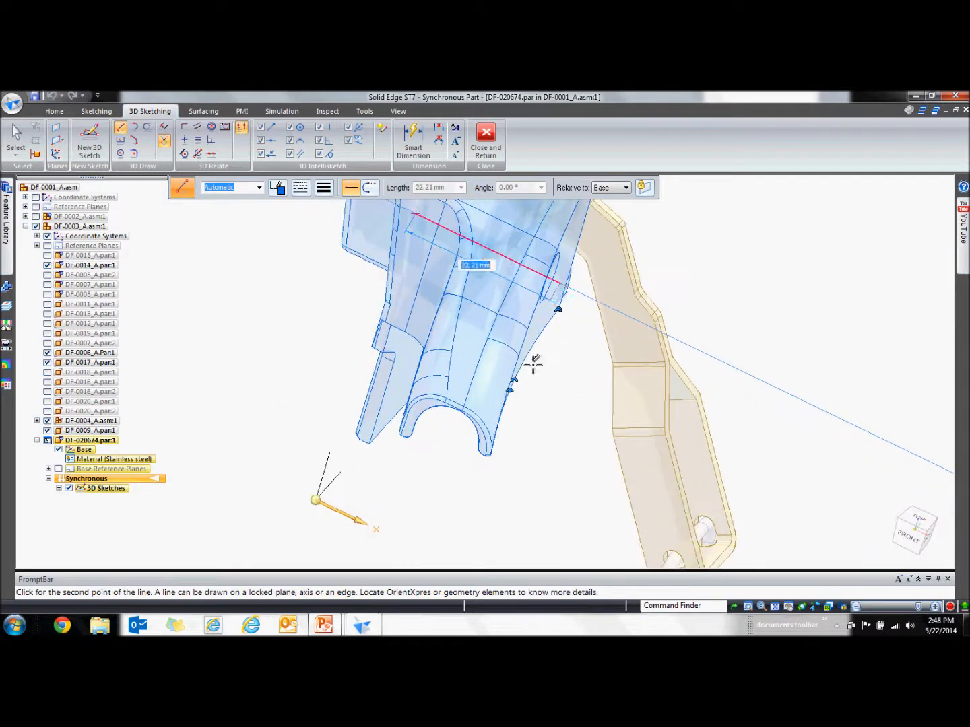
left_click(552, 365)
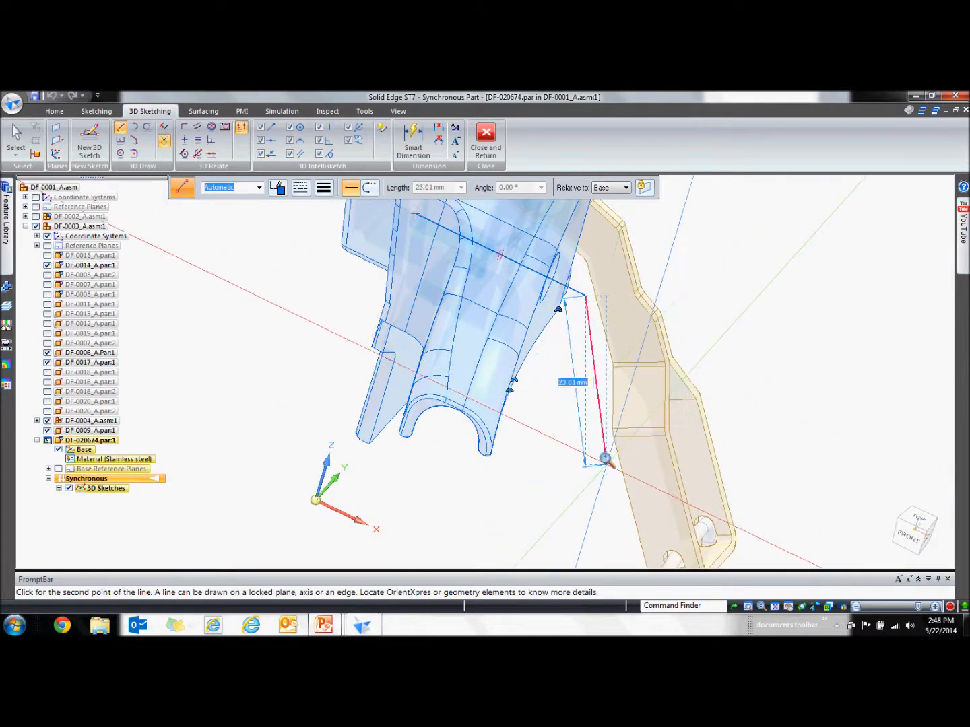
In the front view, continue with a near-vertical 3D line about 133 mm long, running down from the first line's end past the lower plate.
scroll(606, 460, "down", 4)
middle_click_drag(606, 461, 451, 353, "shift")
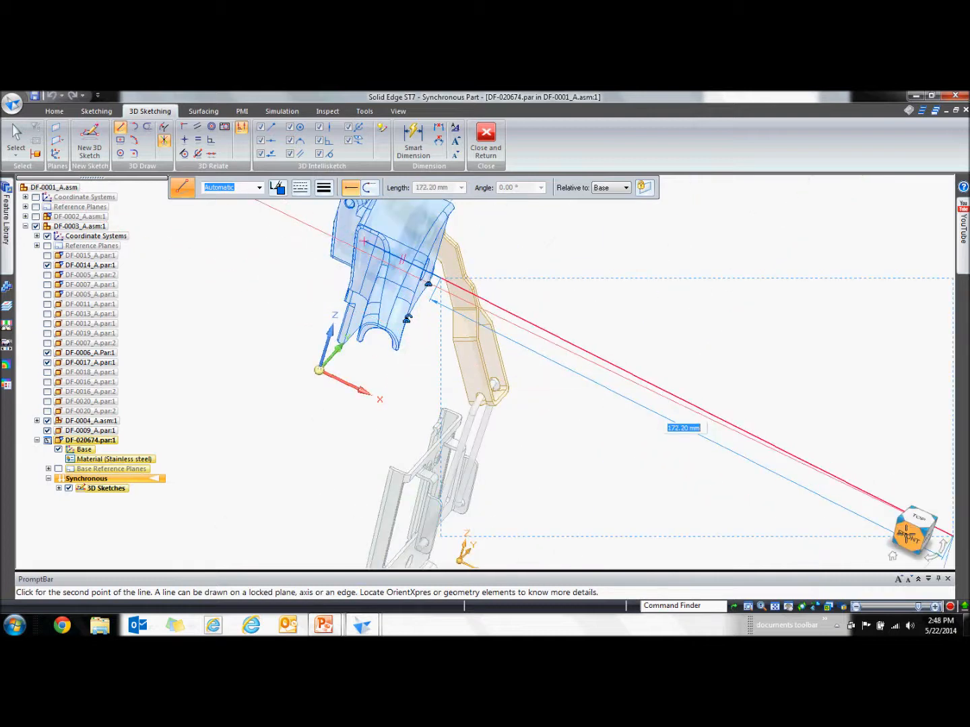
left_click(906, 534)
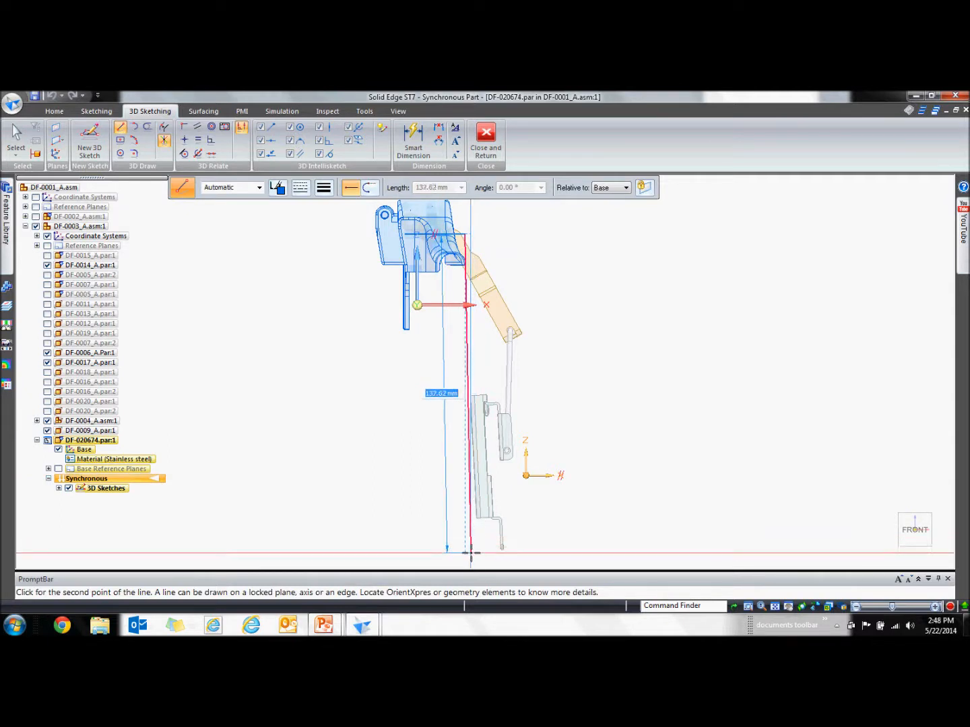
left_click(473, 542)
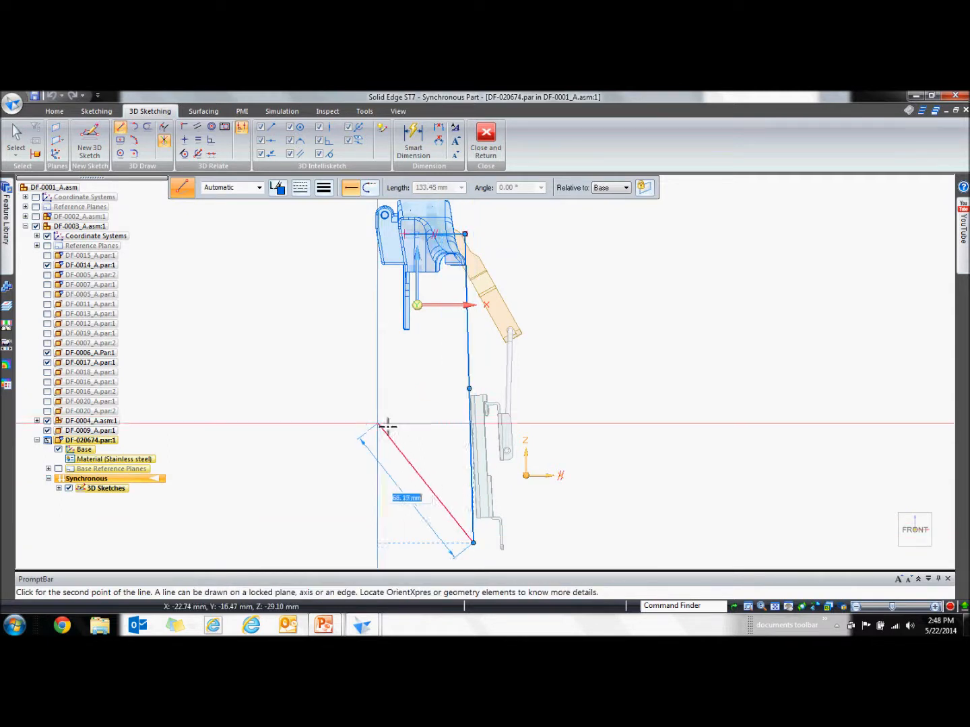
Add a short 3D line along the X axis from the long line's lower end, then make the long line parallel to the lower plate's edge.
left_click(449, 543)
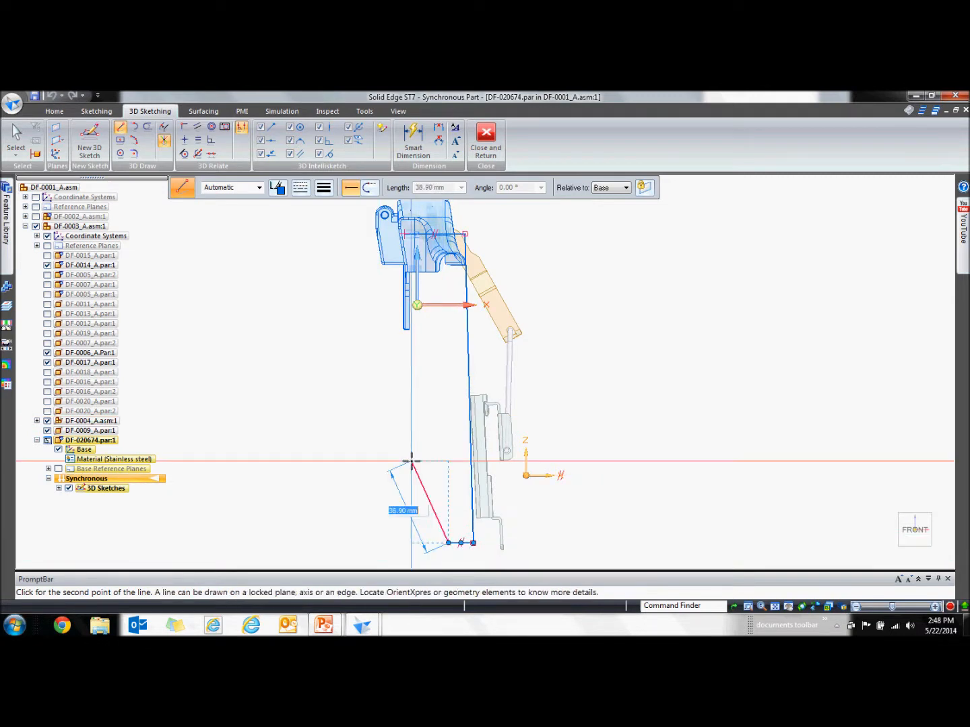
left_click(198, 127)
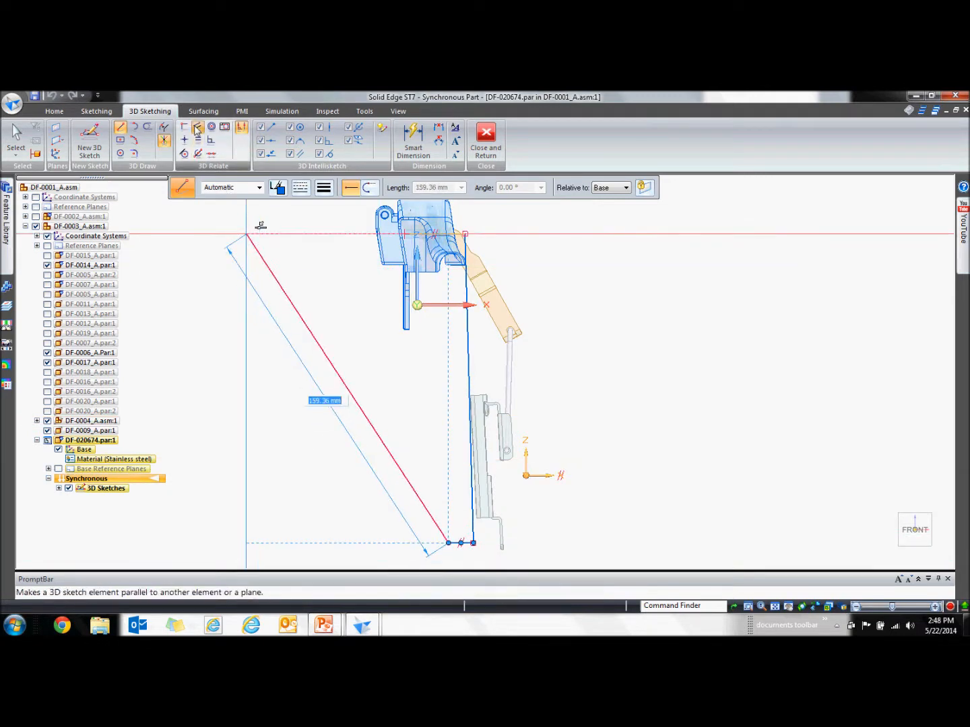
left_click(467, 369)
left_click(478, 499)
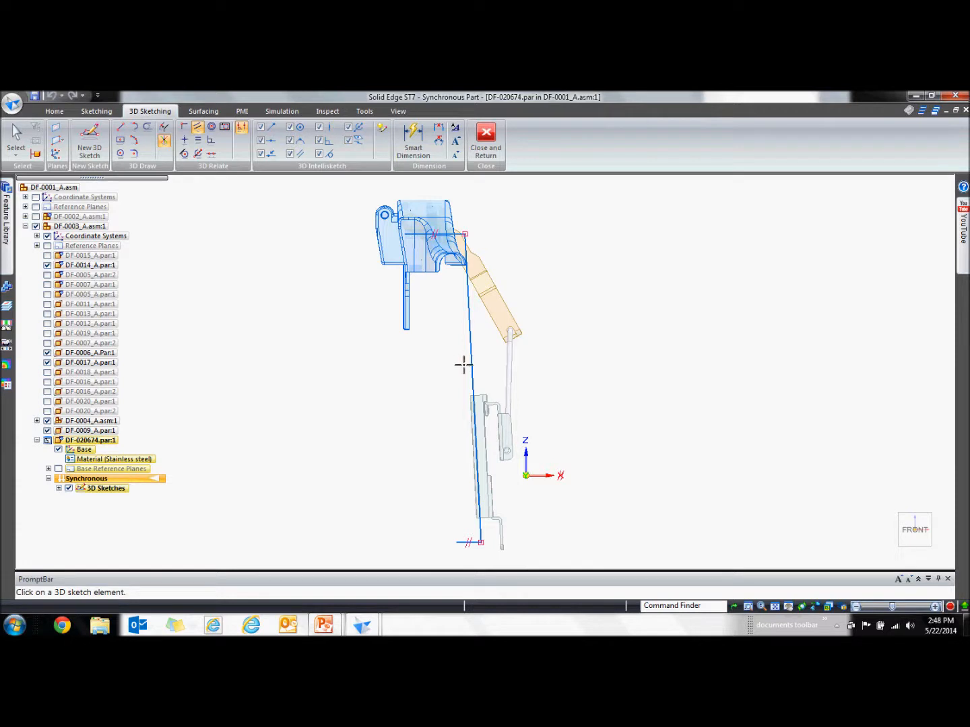
Draw a short 3D line along the Y axis from the free end of the short bottom line.
middle_click_drag(684, 438, 446, 511)
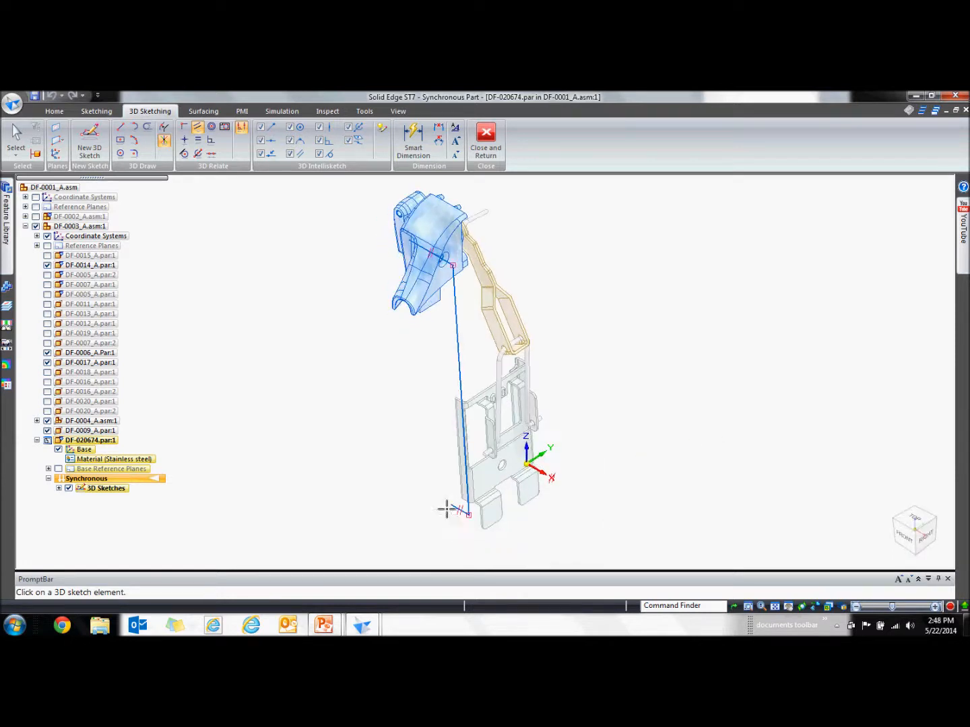
scroll(424, 502, "up", 3)
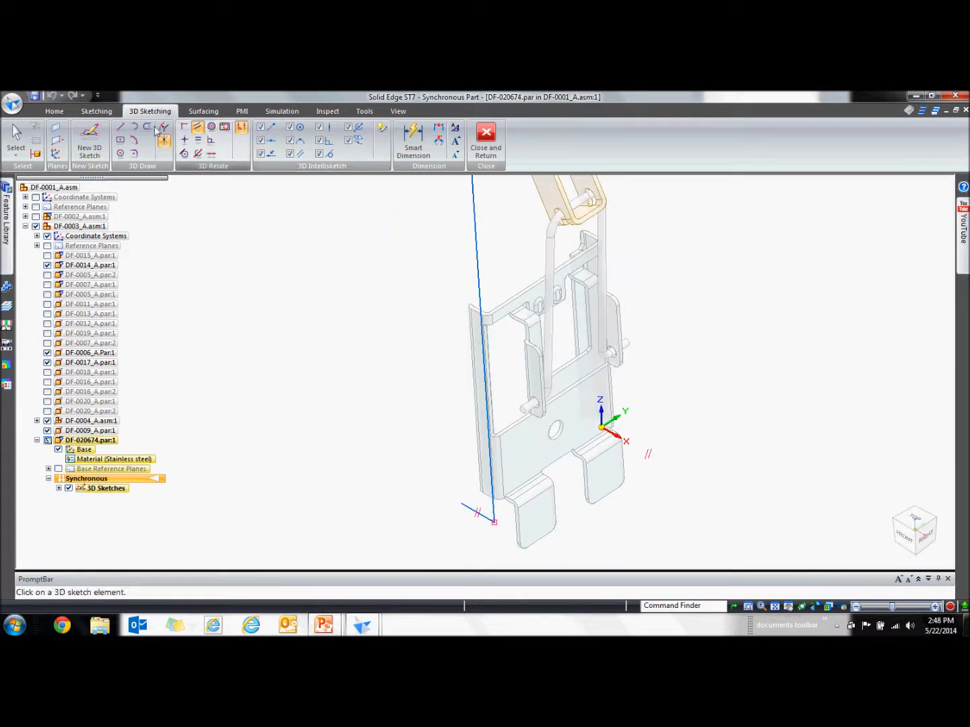
left_click(119, 128)
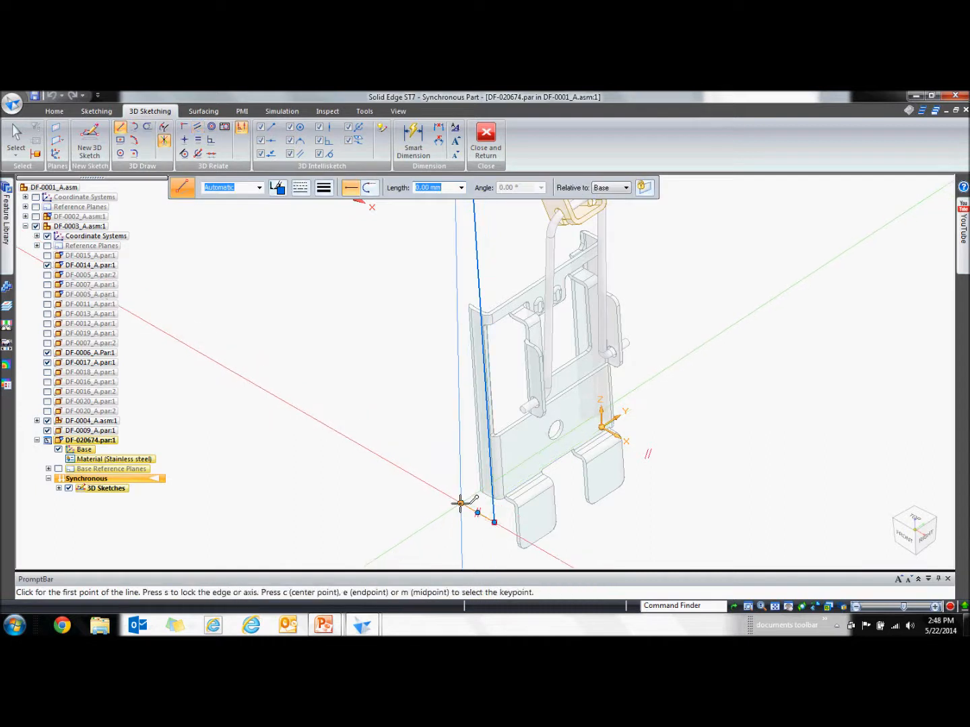
left_click(461, 502)
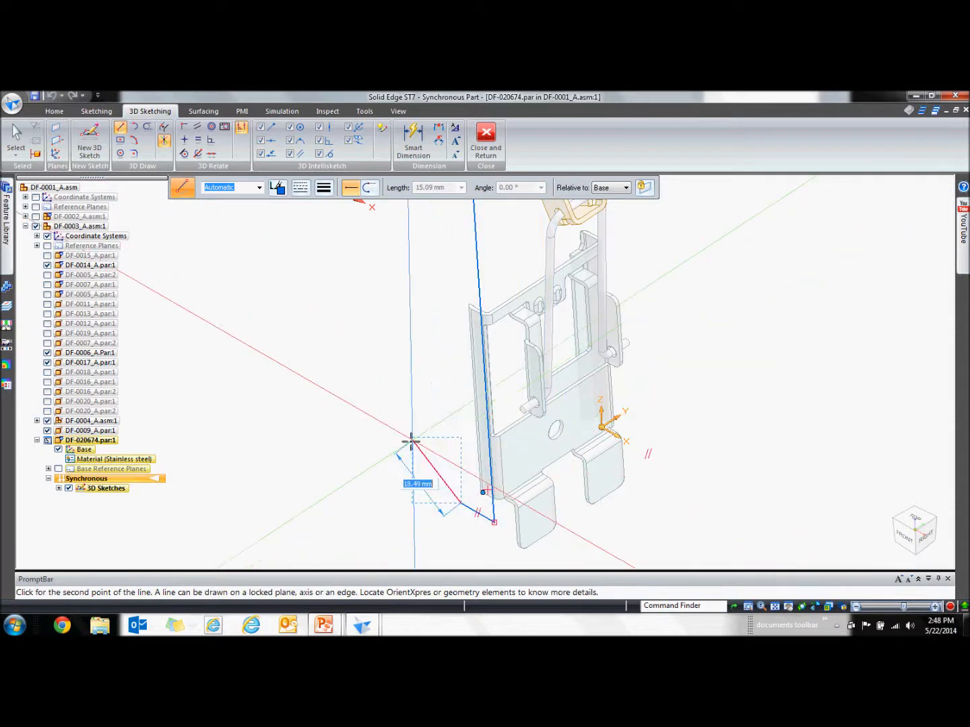
middle_click_drag(420, 459, 464, 512, "shift")
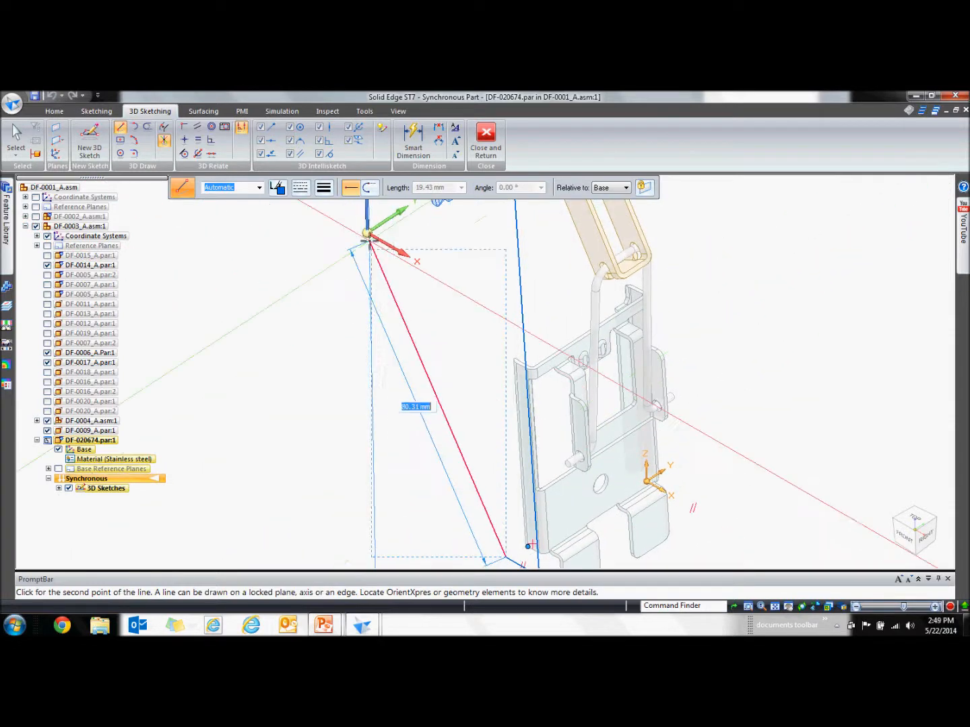
middle_click_drag(443, 453, 336, 316, "shift")
middle_click_drag(347, 382, 378, 398)
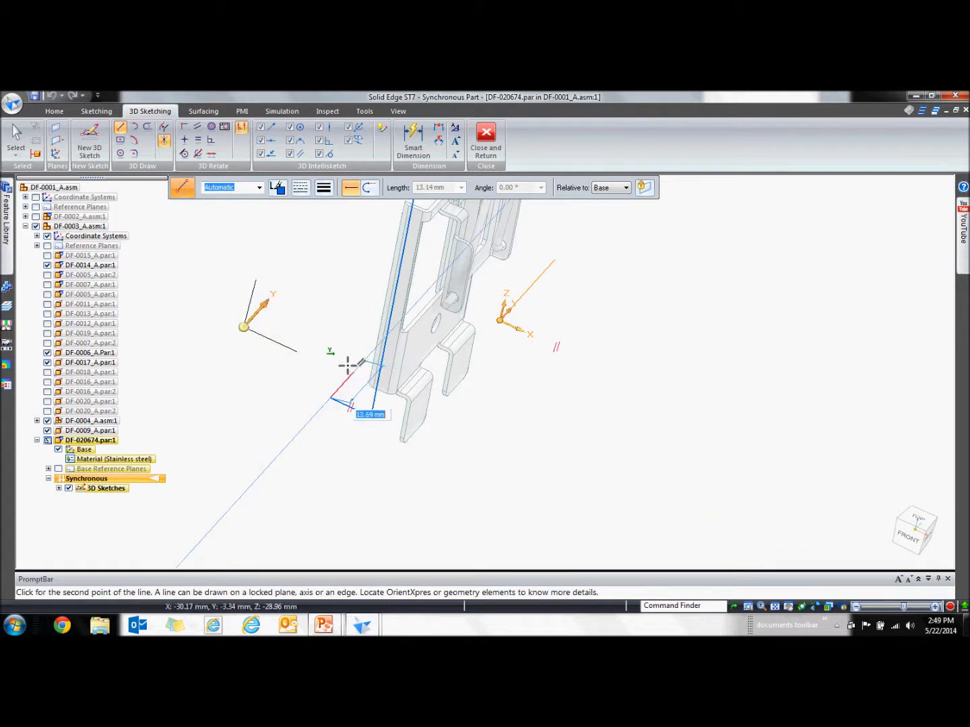
left_click(349, 362)
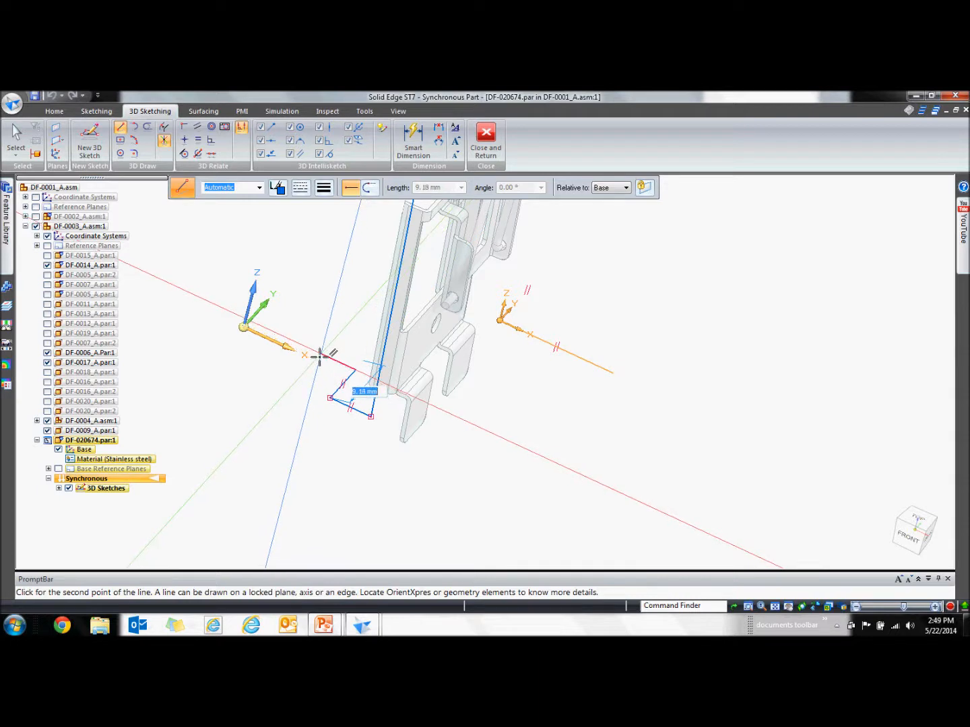
Continue the path with a 3D line about 9 mm long along the X axis and a short end line along the Y axis.
left_click(321, 355)
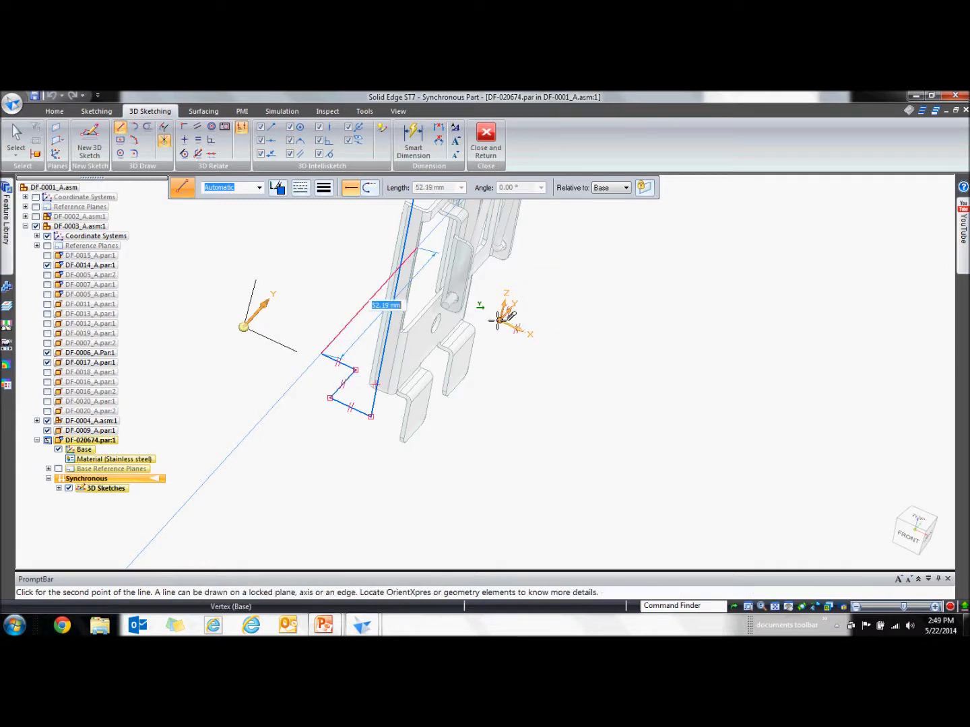
middle_click_drag(495, 319, 493, 334)
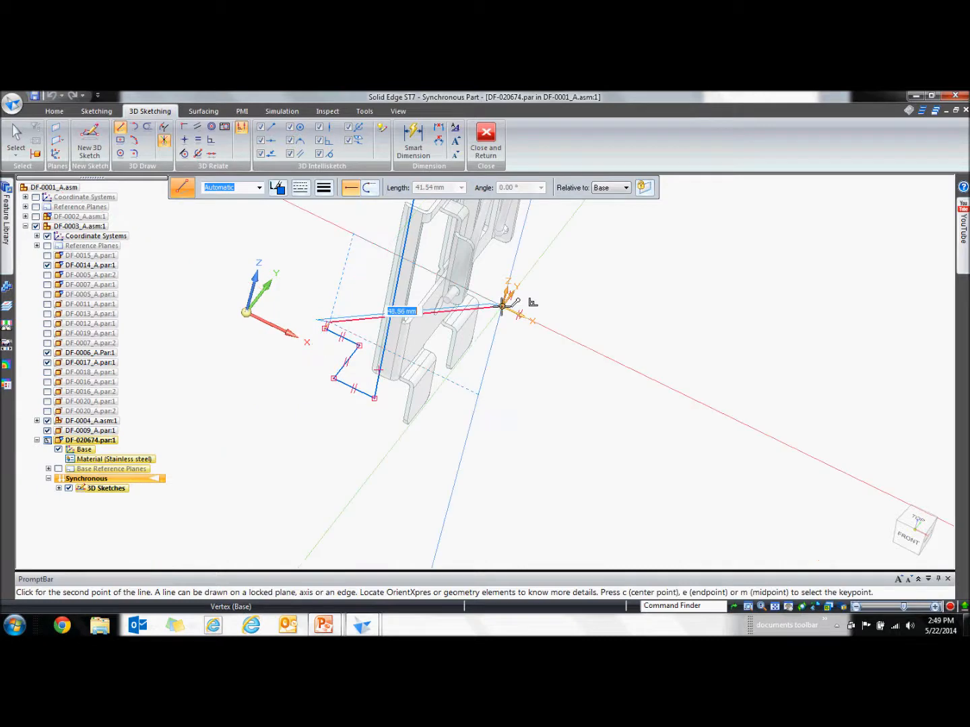
right_click(249, 379)
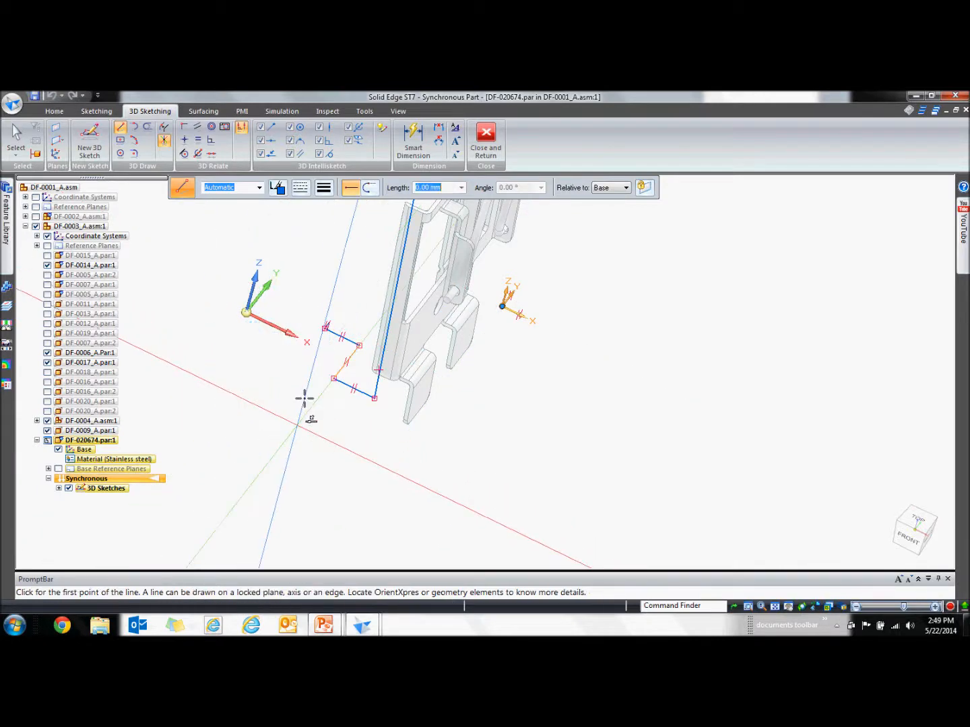
Move the hook's 9.18 mm line slightly along the Y axis to lengthen the short end line.
scroll(329, 336, "up", 5)
middle_click_drag(354, 404, 370, 409)
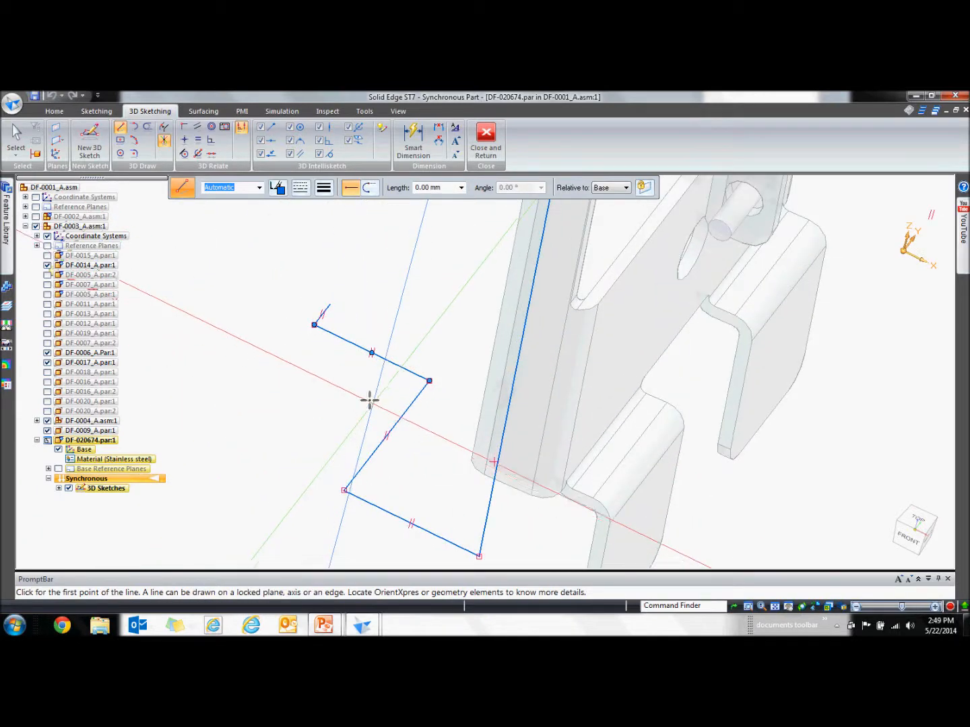
key("Escape")
left_click_drag(395, 367, 386, 382)
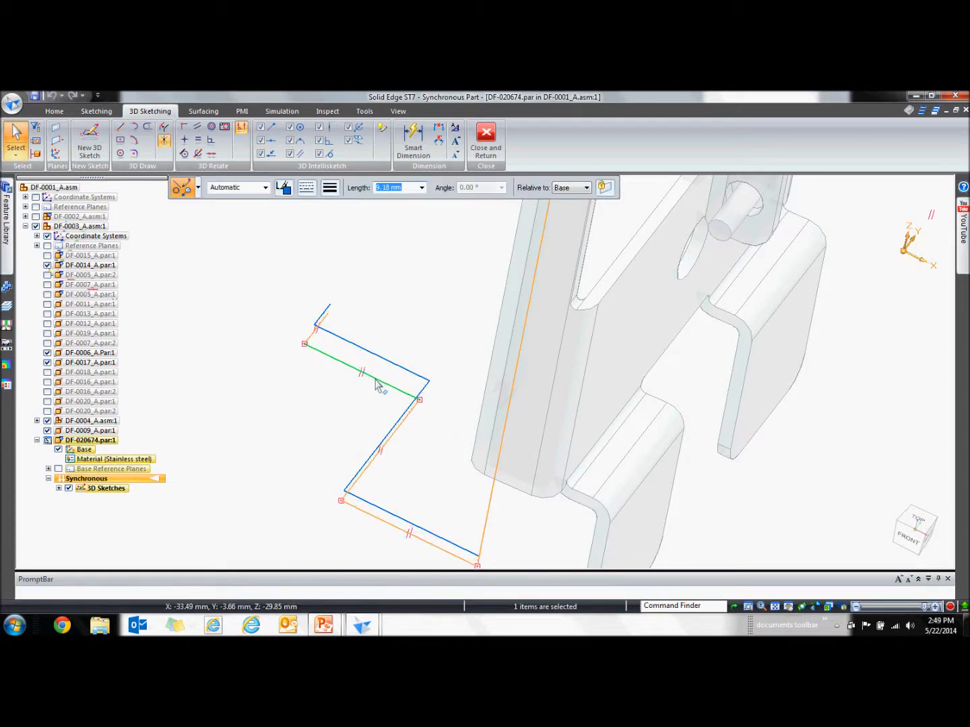
key("Escape")
Fillet the four corners of the lower hook in the 3D sketch with a 3 mm radius.
scroll(412, 464, "down", 6)
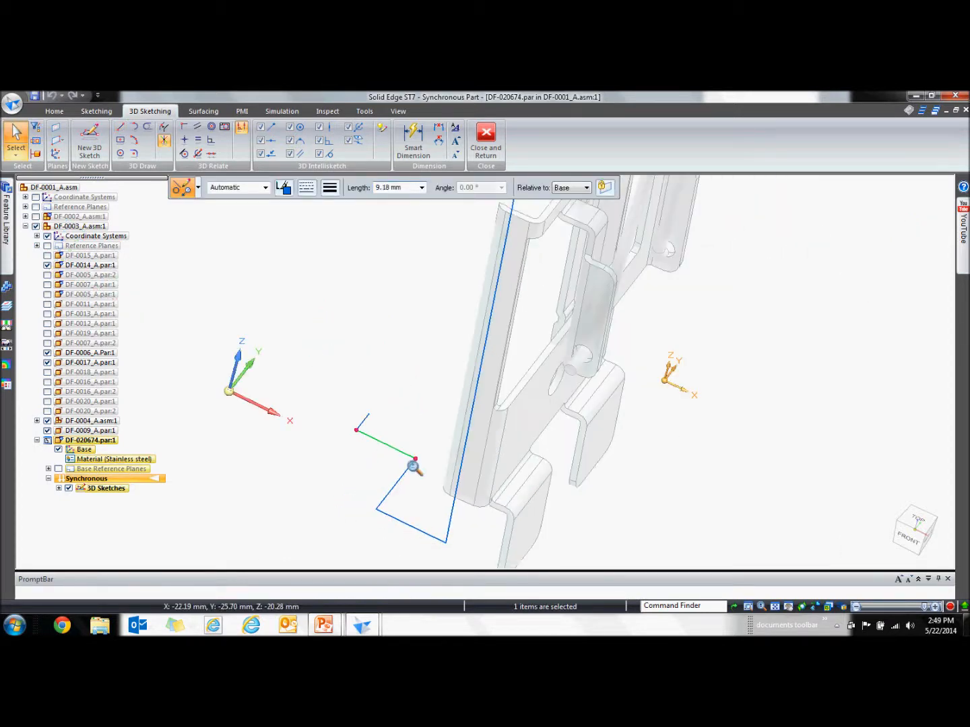
middle_click_drag(483, 391, 515, 366)
scroll(423, 522, "up", 8)
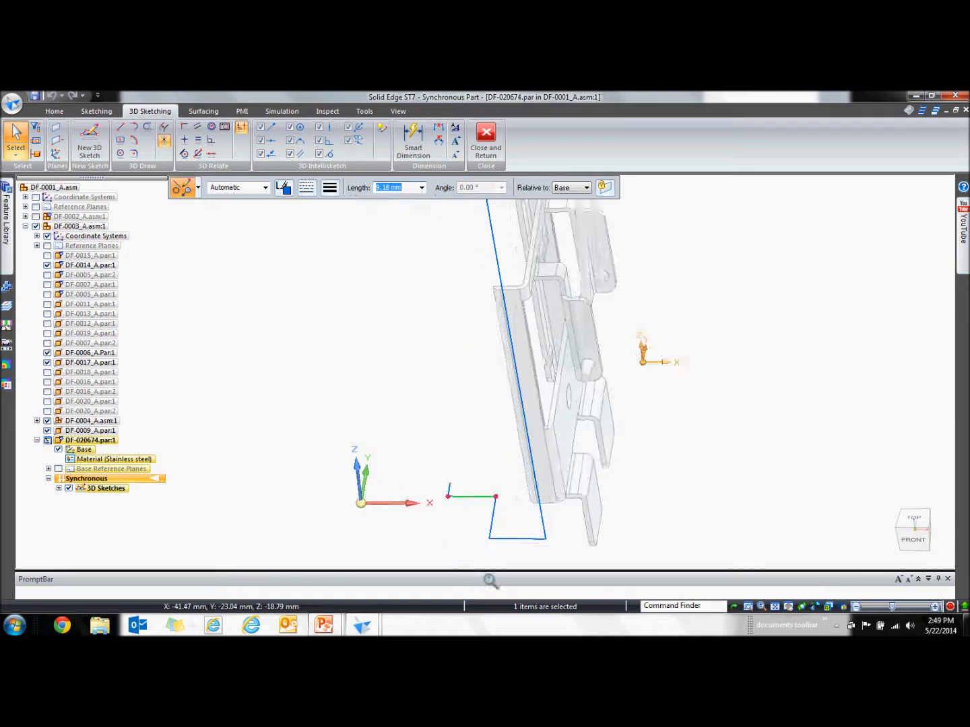
middle_click_drag(411, 457, 404, 461, "shift")
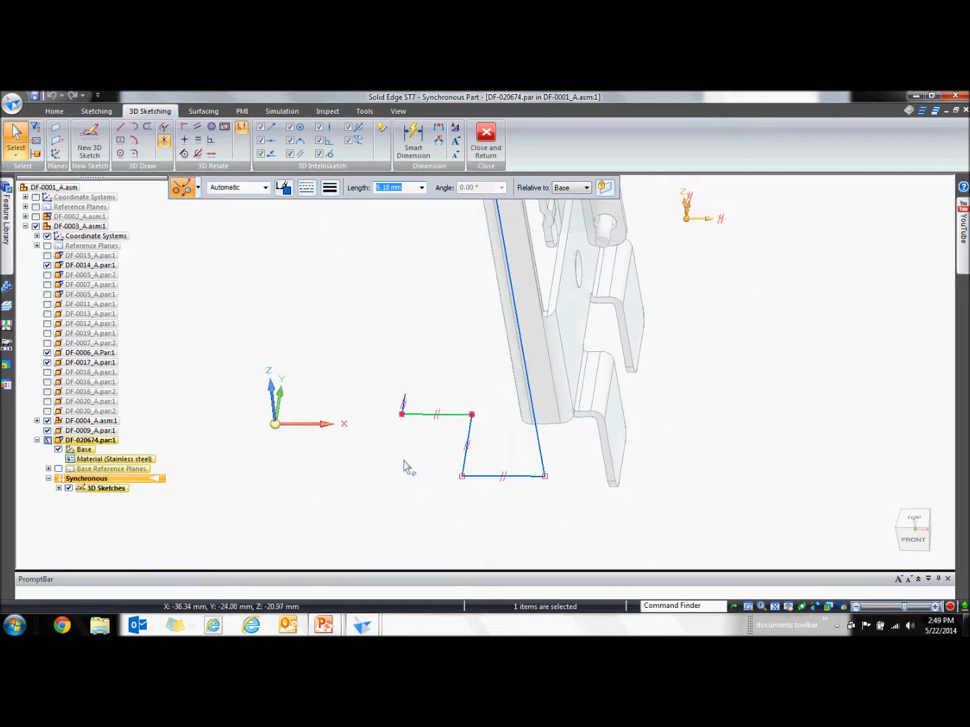
left_click(135, 153)
scroll(408, 417, "up", 4)
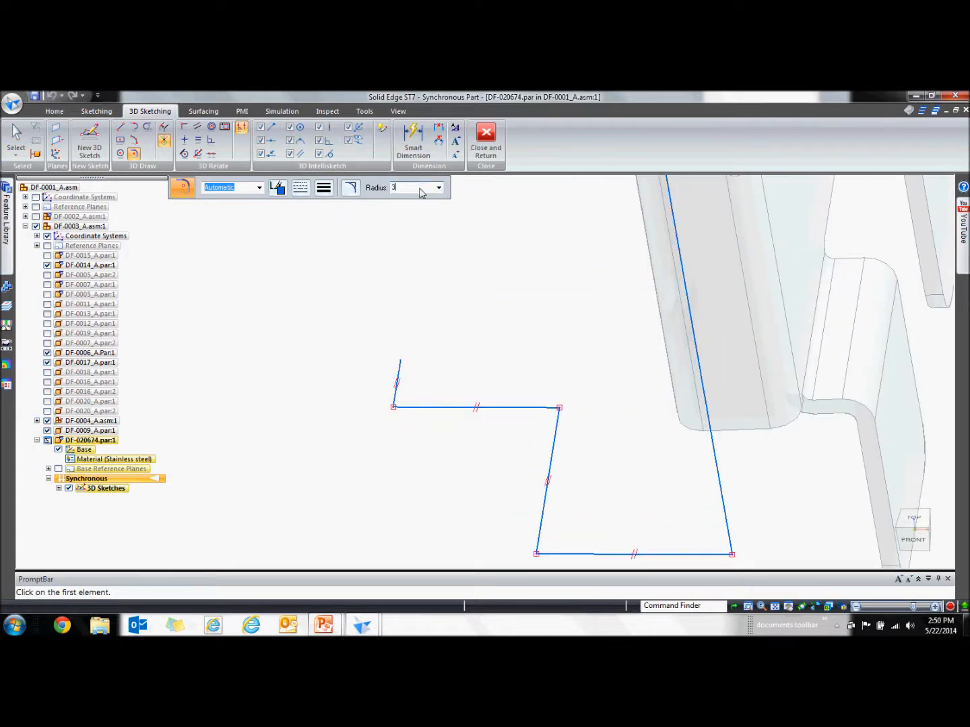
left_click(412, 406)
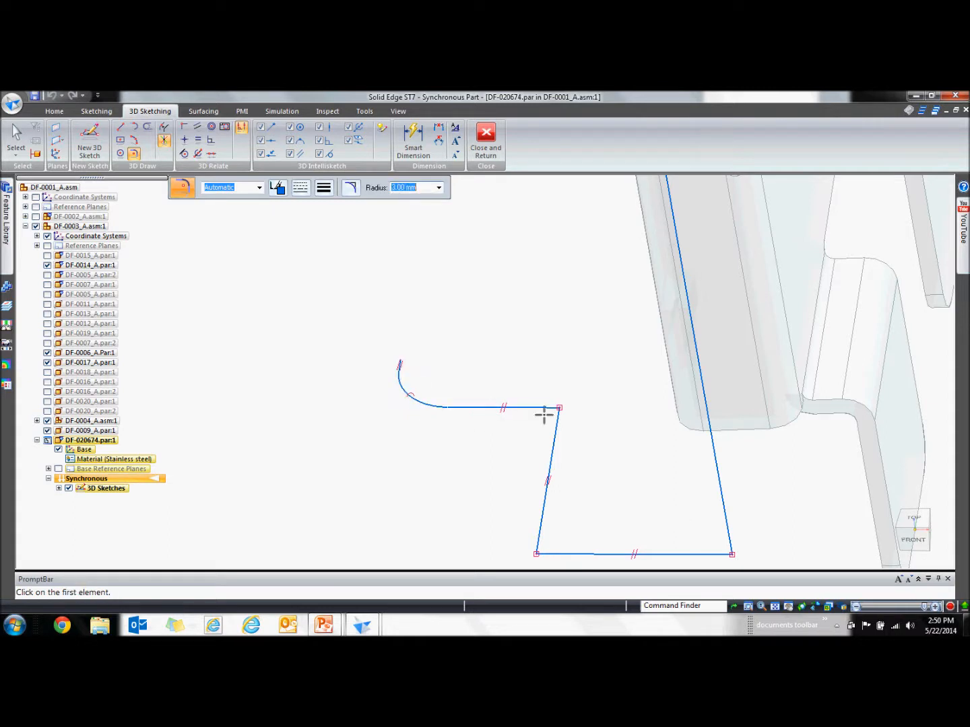
left_click(552, 439)
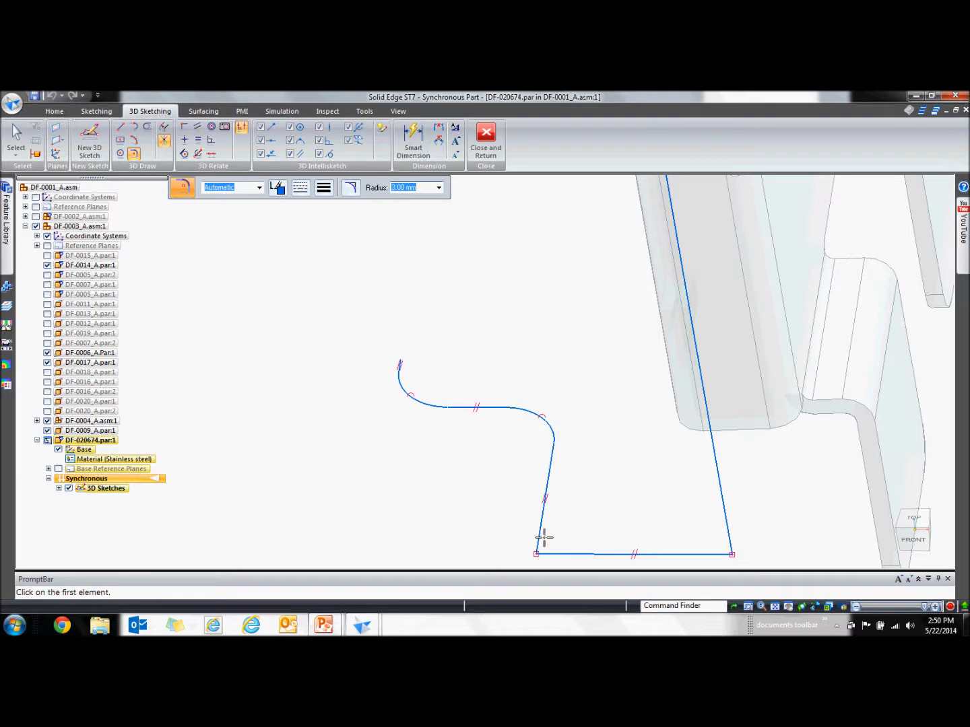
left_click(565, 553)
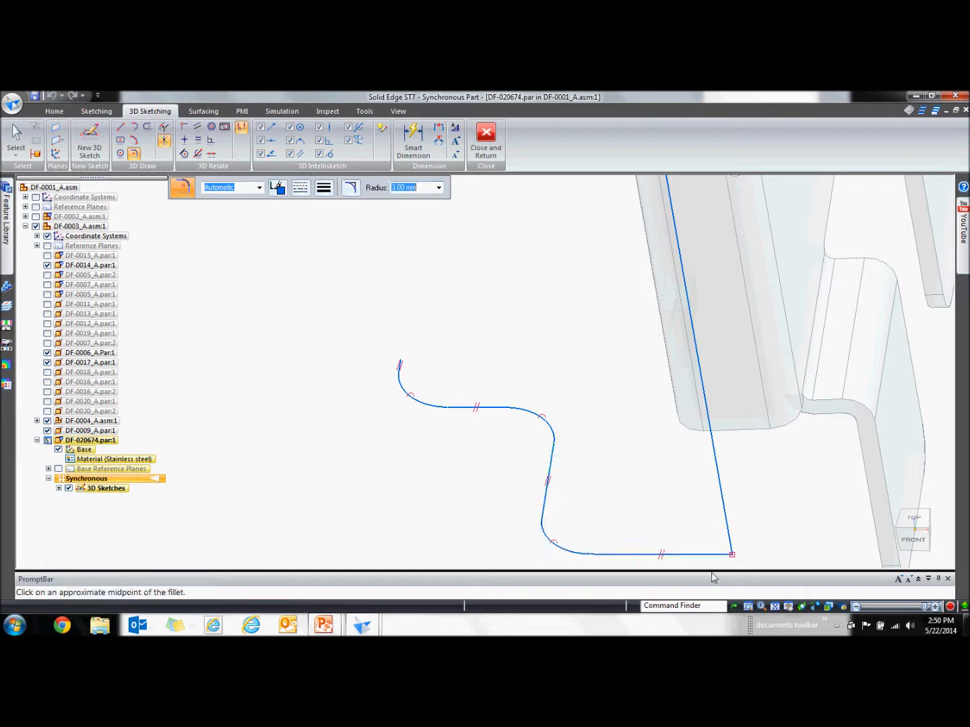
left_click(727, 530)
Fillet the path's upper corner beside the blue bracket with a 5 mm radius.
middle_click_drag(667, 482, 612, 513, "ctrl")
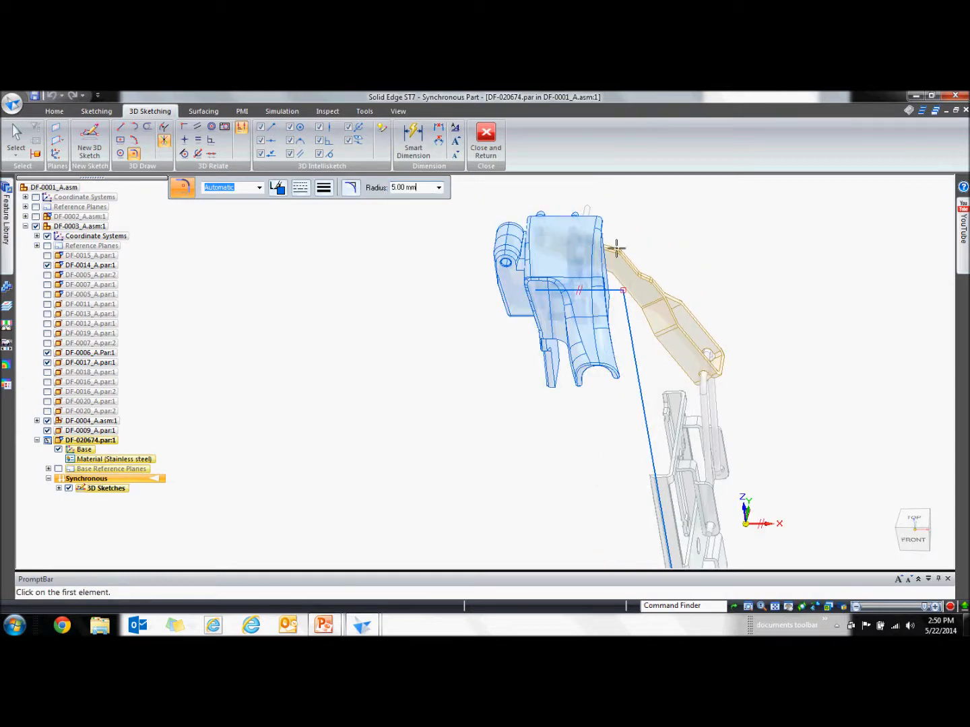
left_click(619, 292)
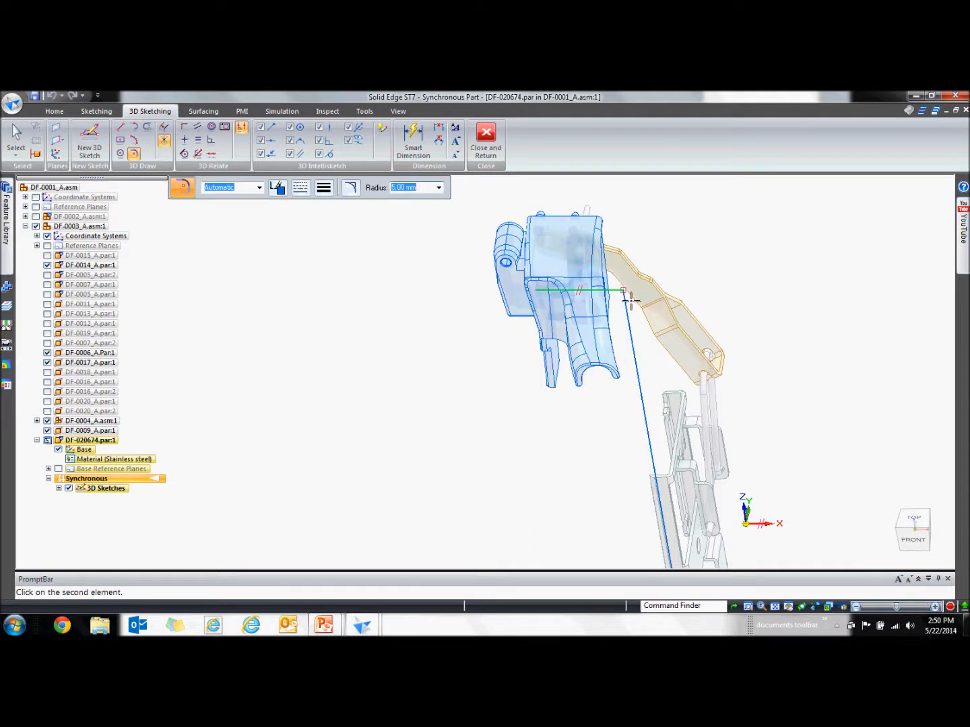
left_click(652, 332)
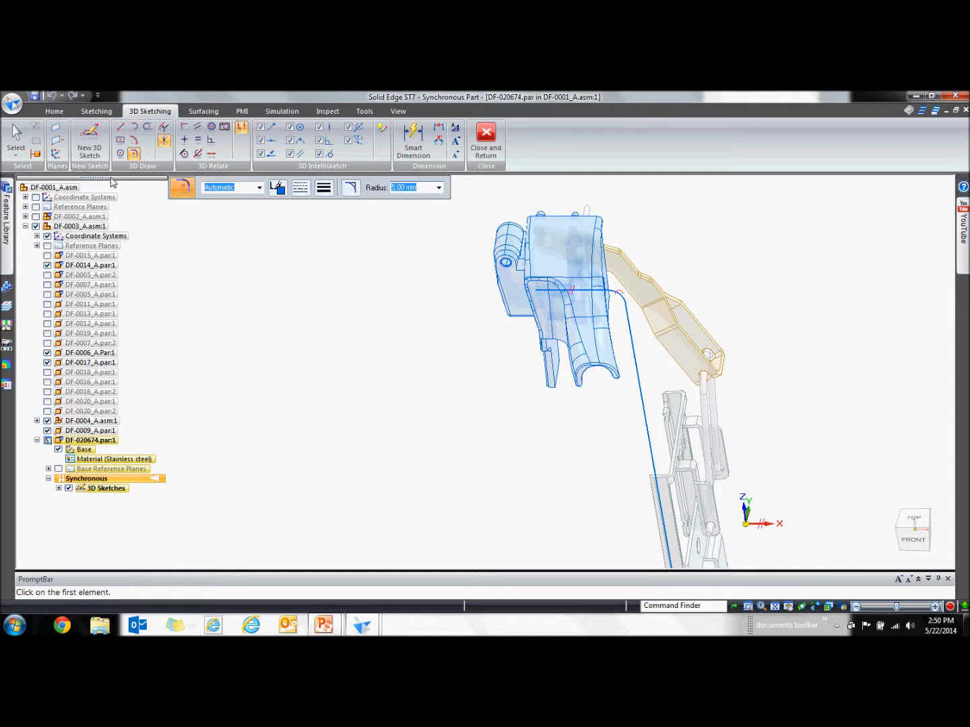
Draw a 3 mm diameter circle on the locked XZ plane, centered on the free end of the hook's short end line.
left_click(120, 155)
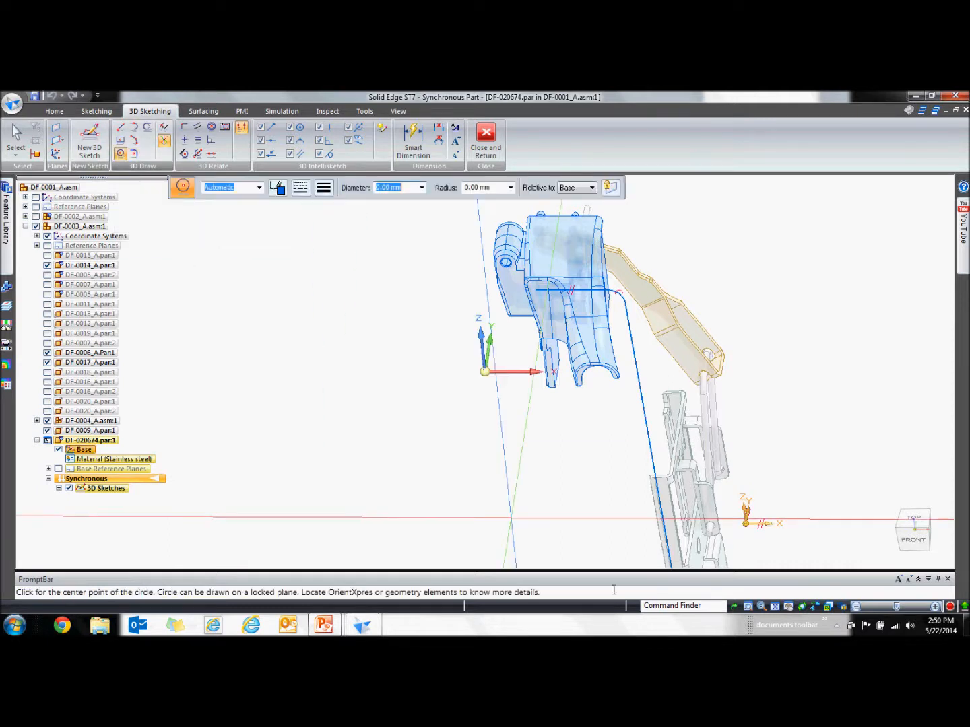
mouse_move(558, 532)
middle_mouse_down("shift")
mouse_move(524, 415)
mouse_move(478, 346)
middle_mouse_up("shift")
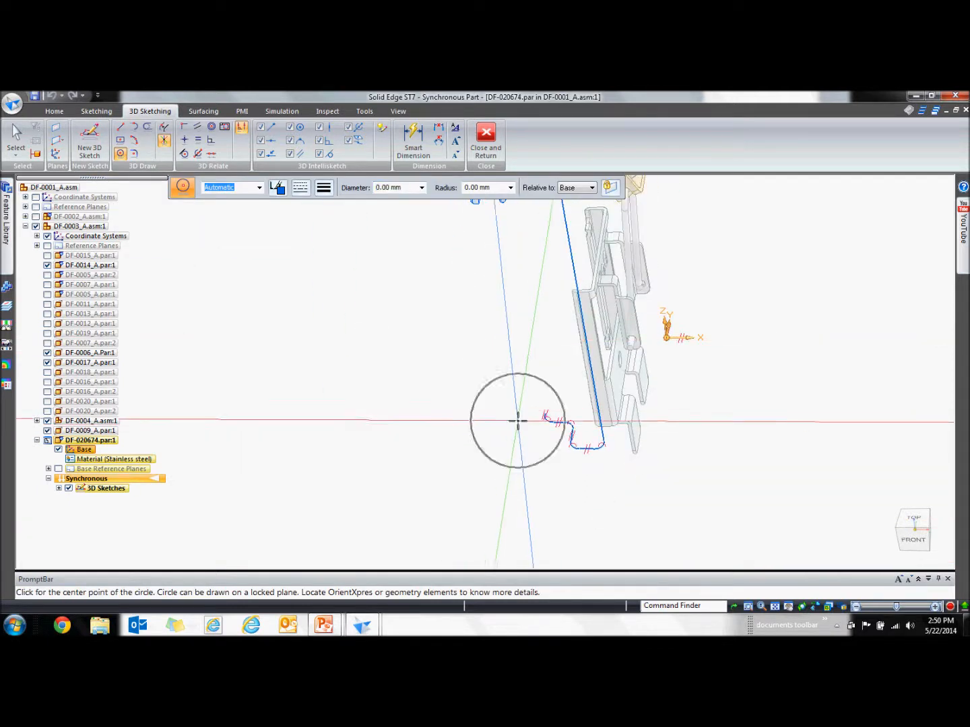
scroll(542, 407, "up", 5)
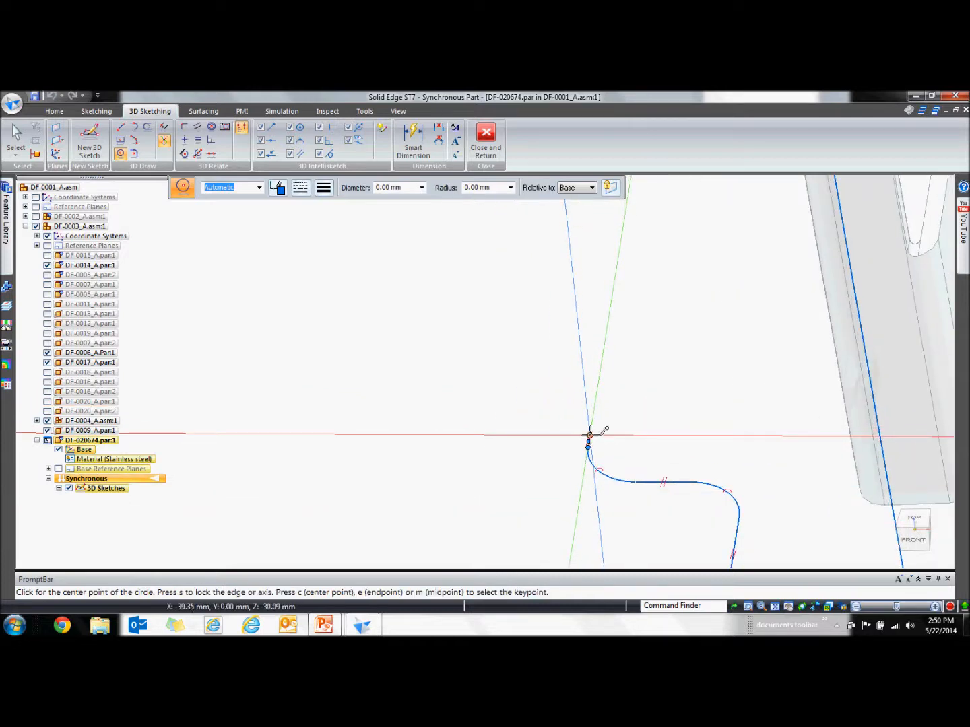
left_click(590, 434)
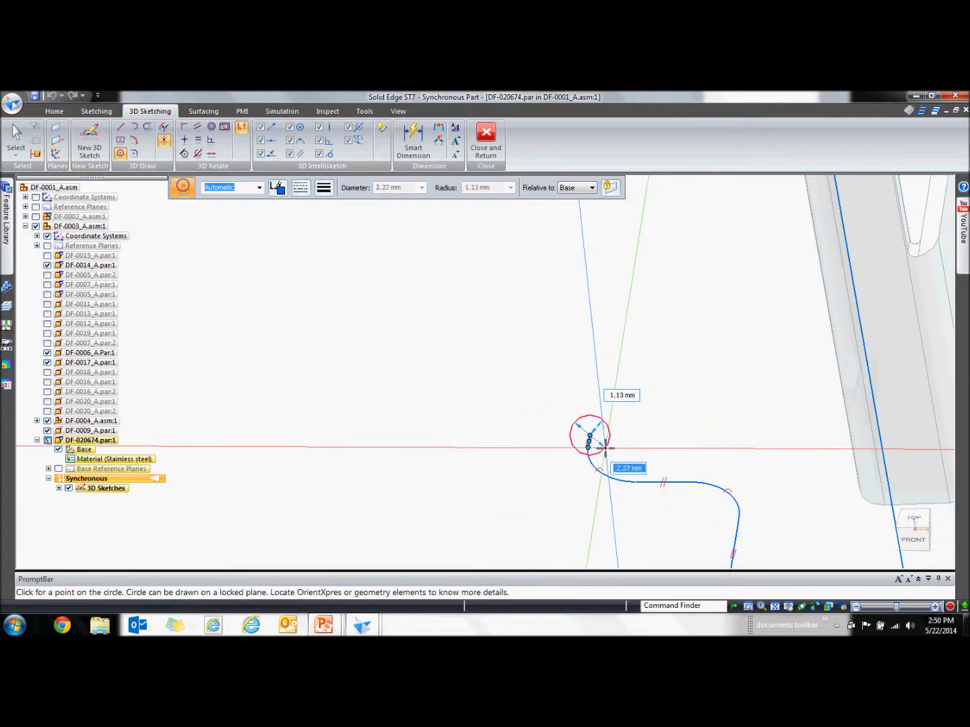
scroll(599, 442, "down", 3)
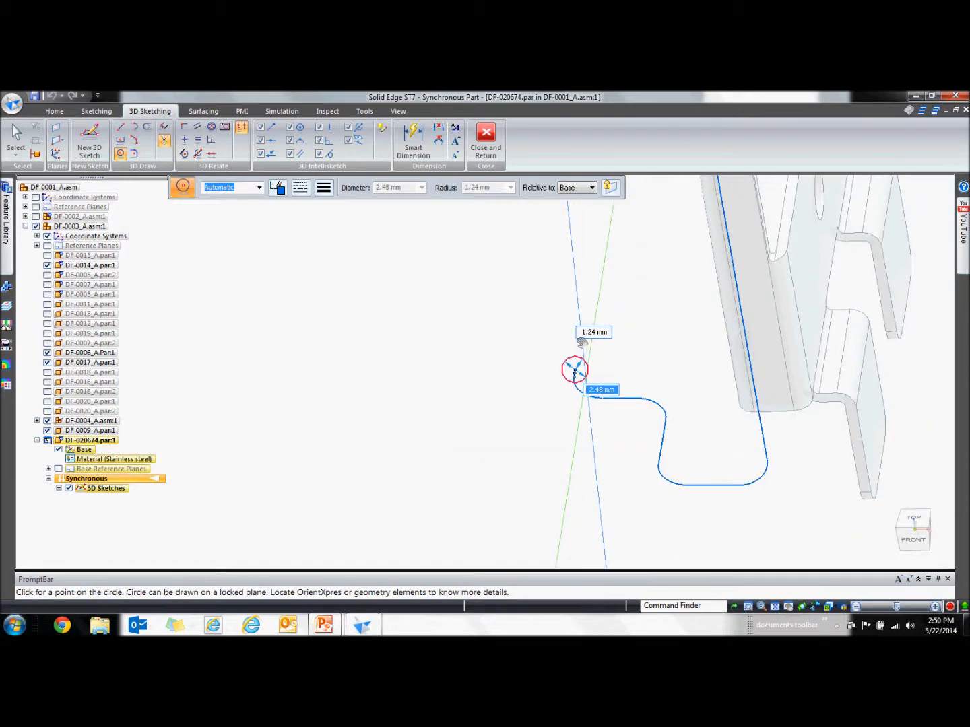
scroll(582, 345, "down", 4)
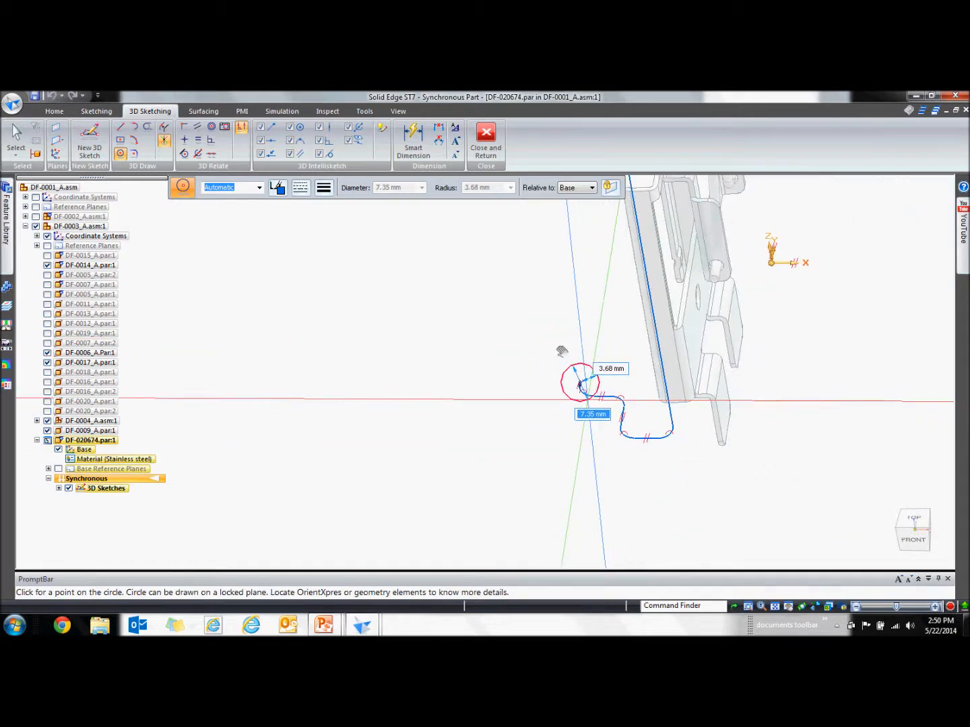
mouse_move(587, 396)
middle_mouse_down()
mouse_move(522, 372)
mouse_move(544, 422)
mouse_move(585, 435)
mouse_move(587, 414)
middle_mouse_up()
scroll(588, 415, "down", 5)
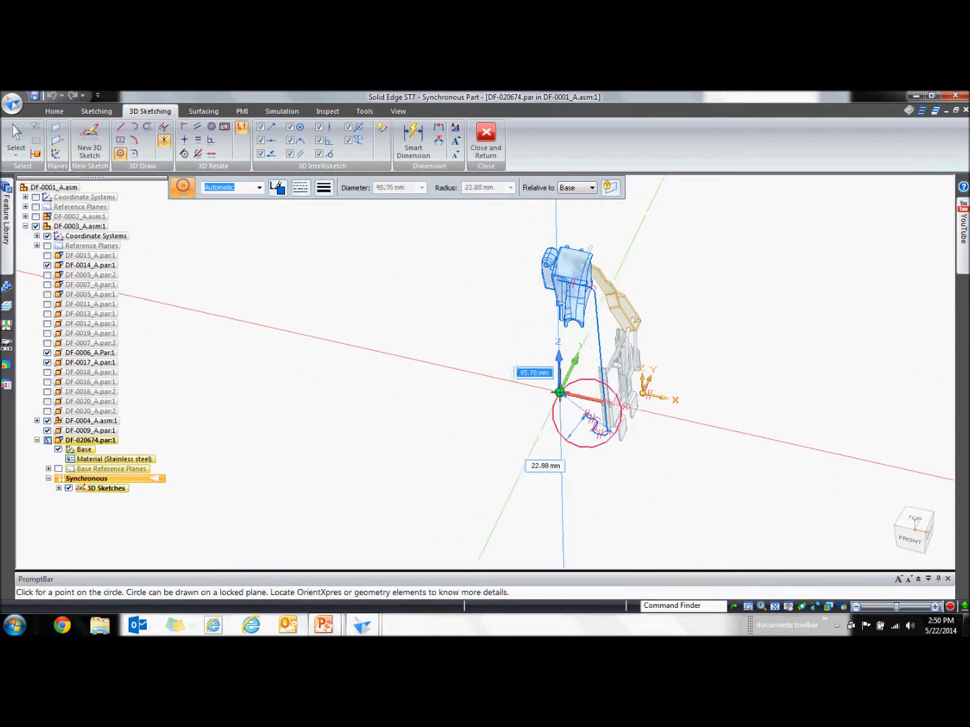
scroll(578, 459, "up", 5)
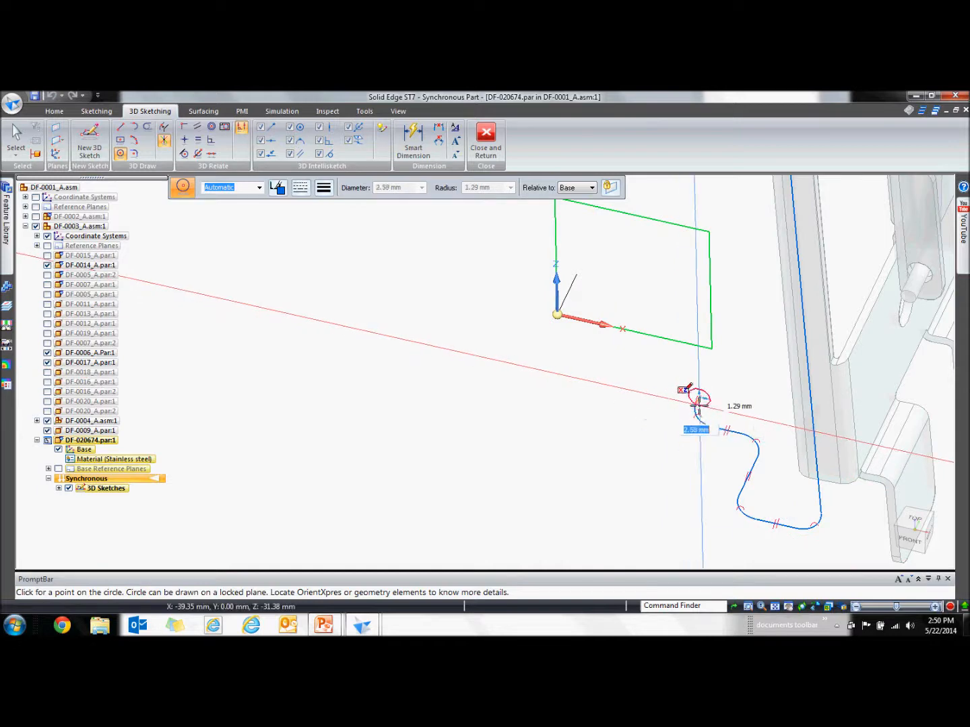
scroll(696, 452, "up", 2)
scroll(696, 452, "up", 2)
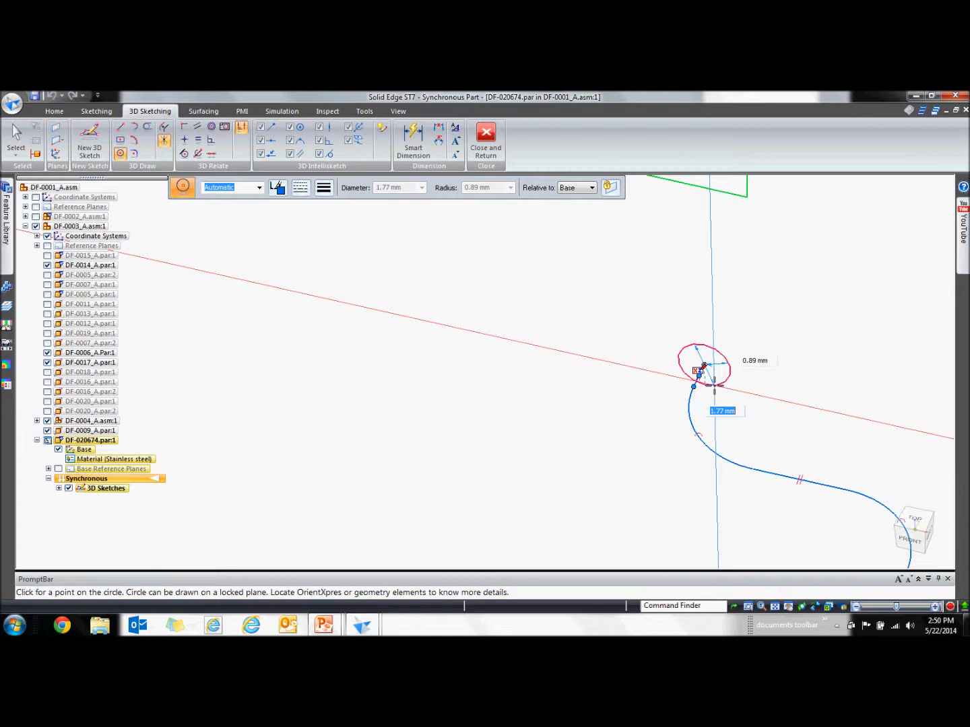
key("Return")
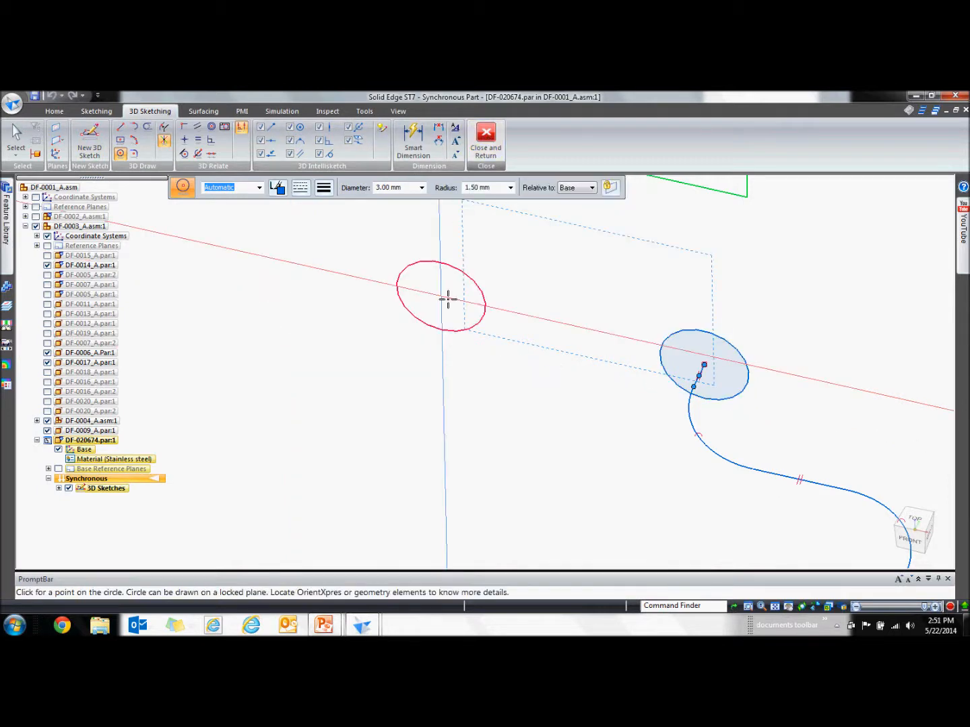
Sweep the 3 mm circle along the filleted 3D sketch chain as a single path and cross section with no face merging.
scroll(444, 297, "down", 3)
left_click(54, 112)
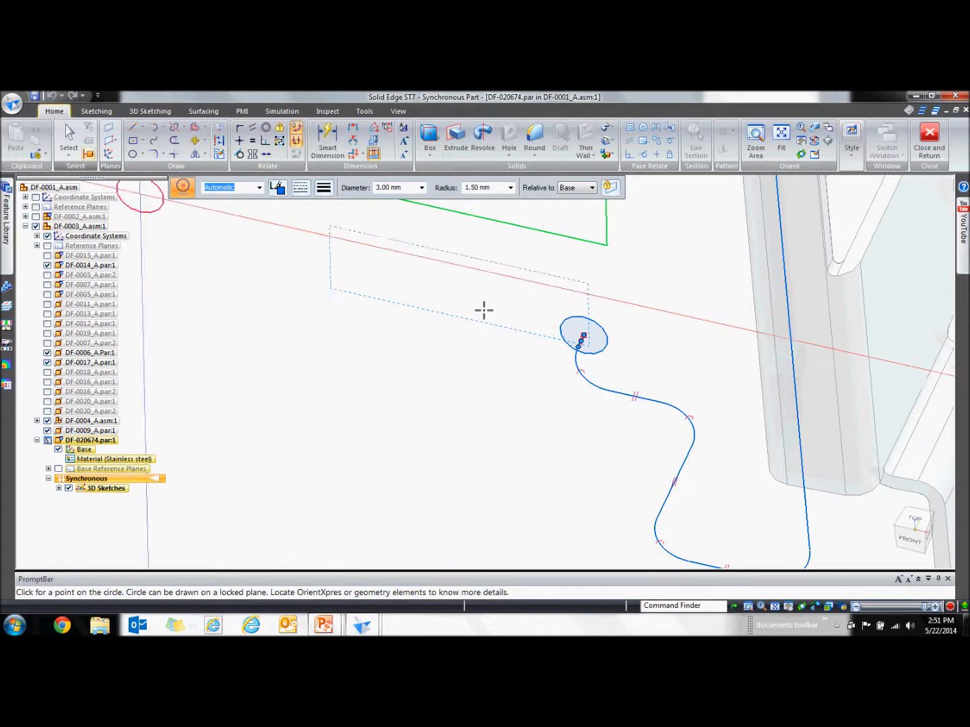
left_click(607, 131)
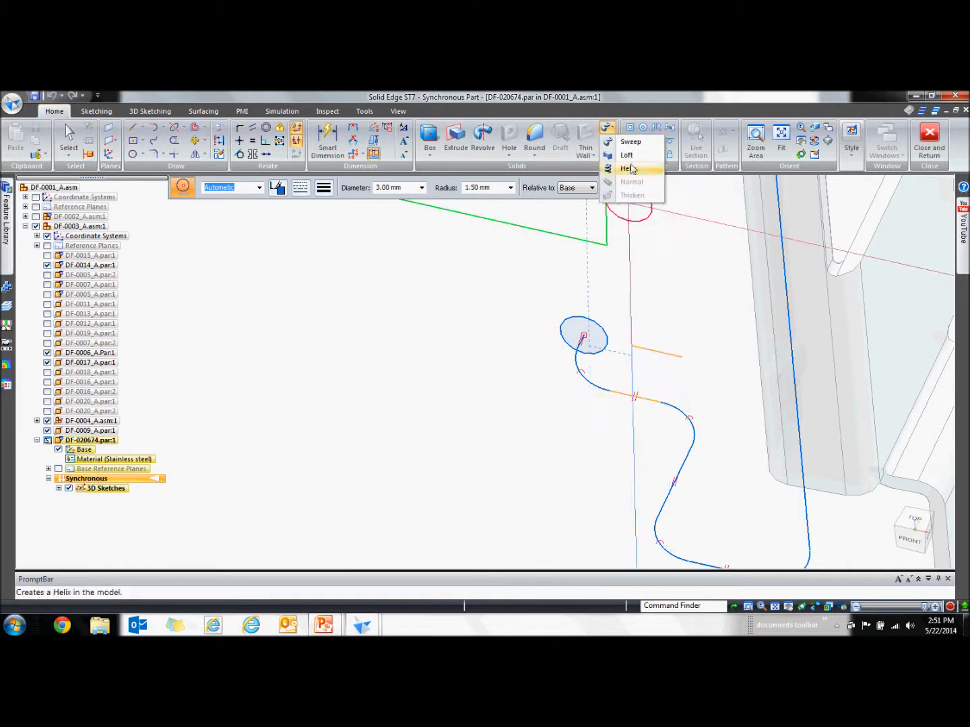
left_click(628, 142)
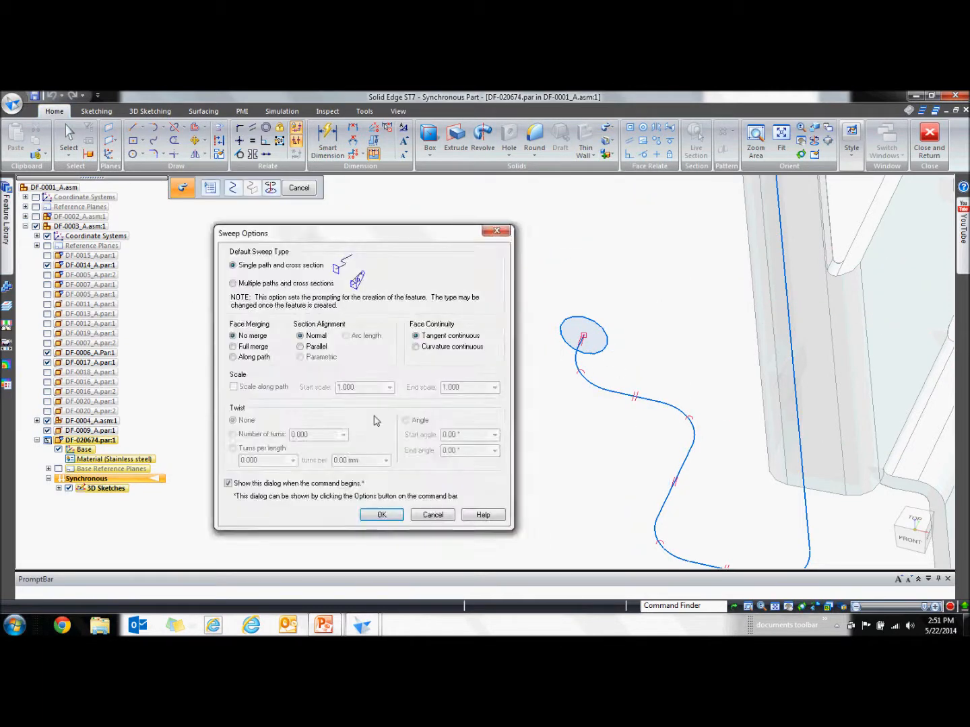
left_click(380, 515)
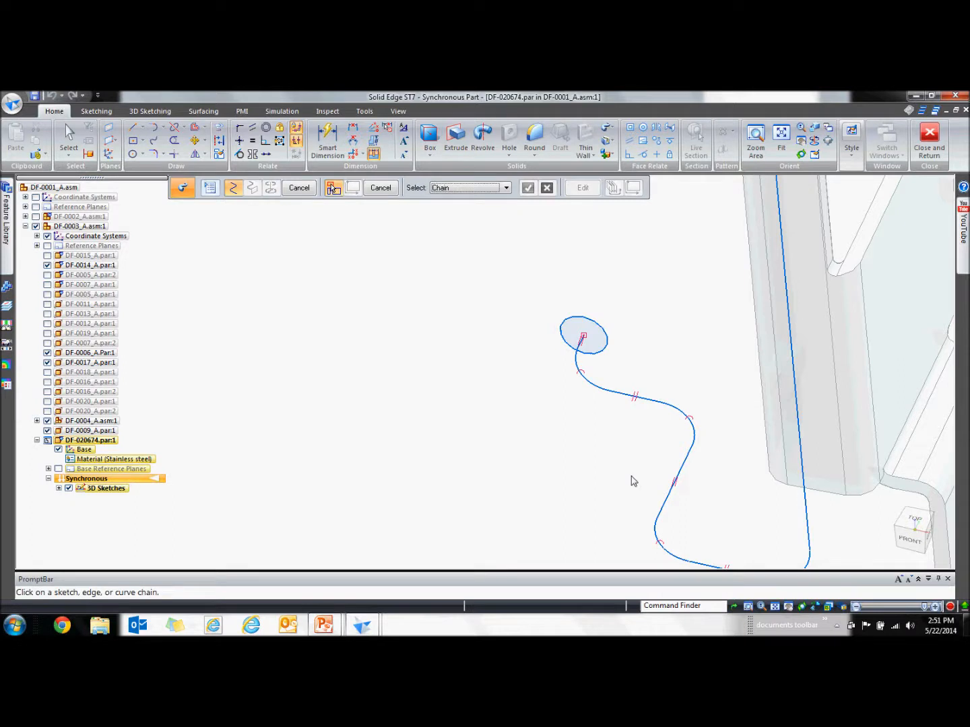
left_click(602, 394)
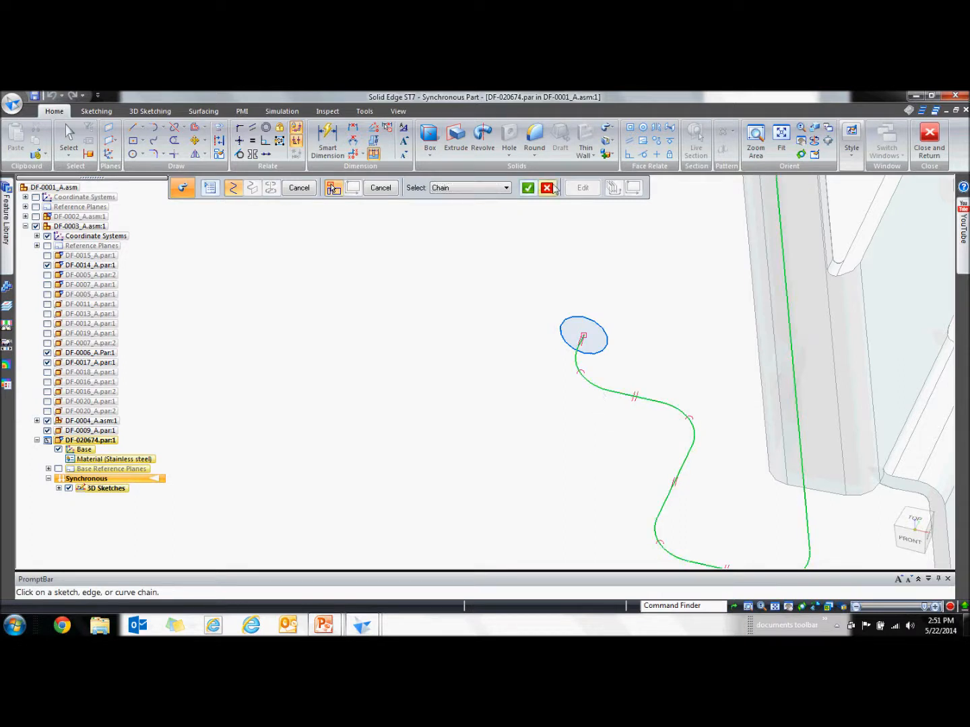
left_click(528, 189)
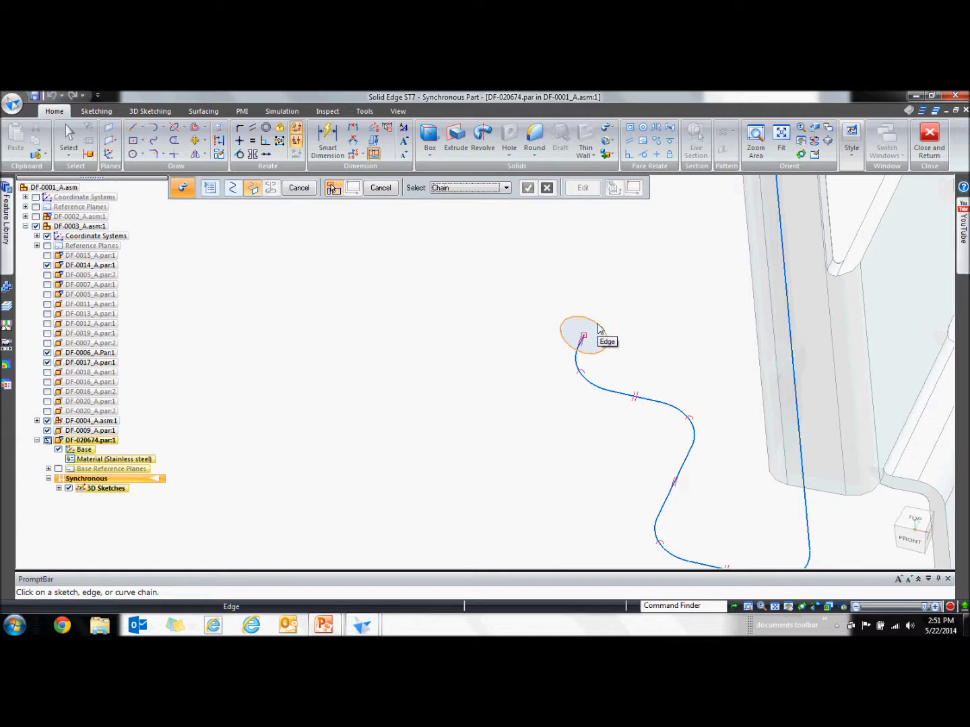
left_click(599, 328)
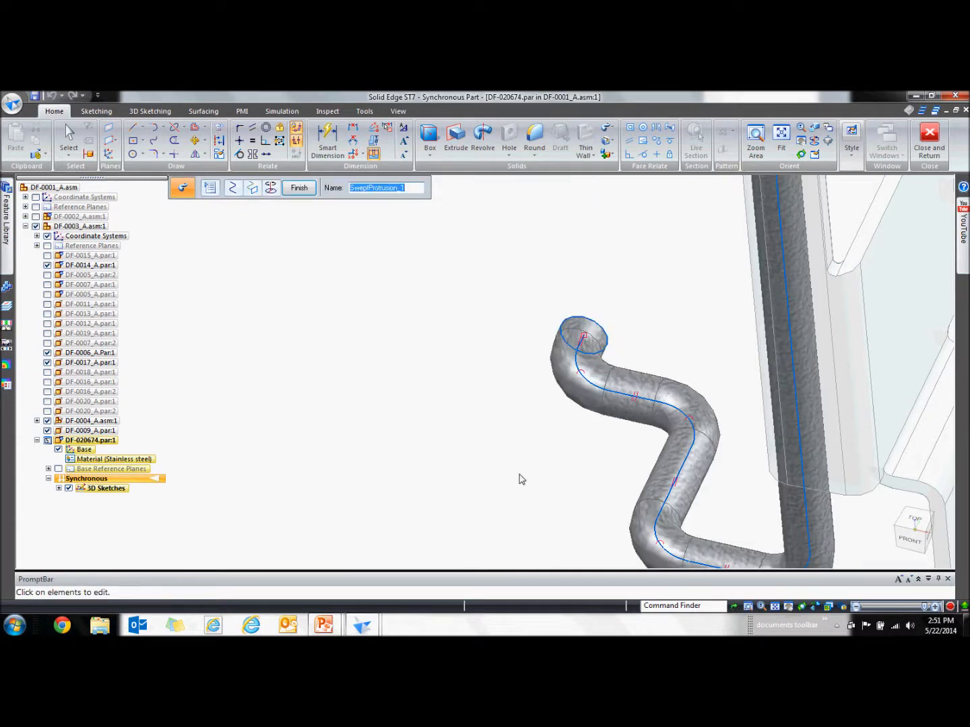
scroll(522, 480, "down", 5)
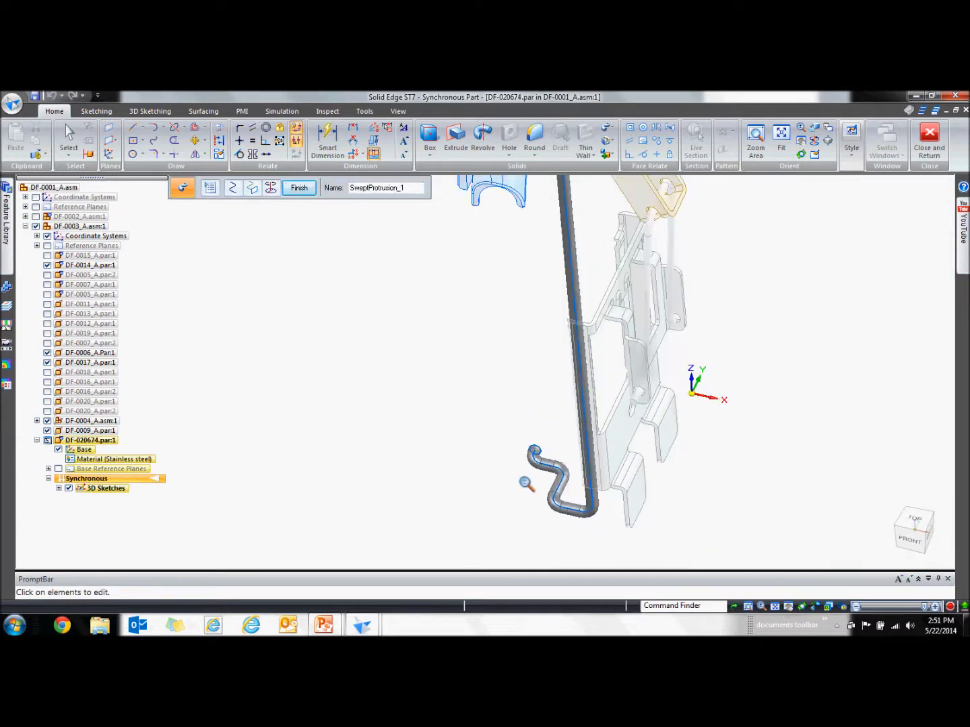
middle_click_drag(500, 487, 472, 444)
scroll(479, 483, "up", 3)
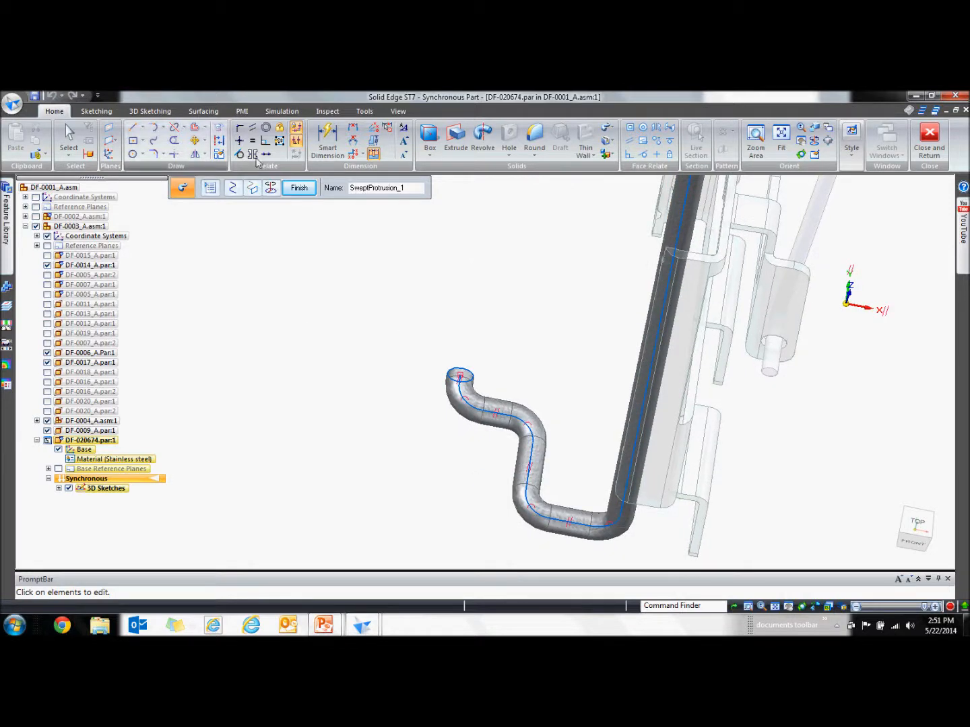
left_click(299, 187)
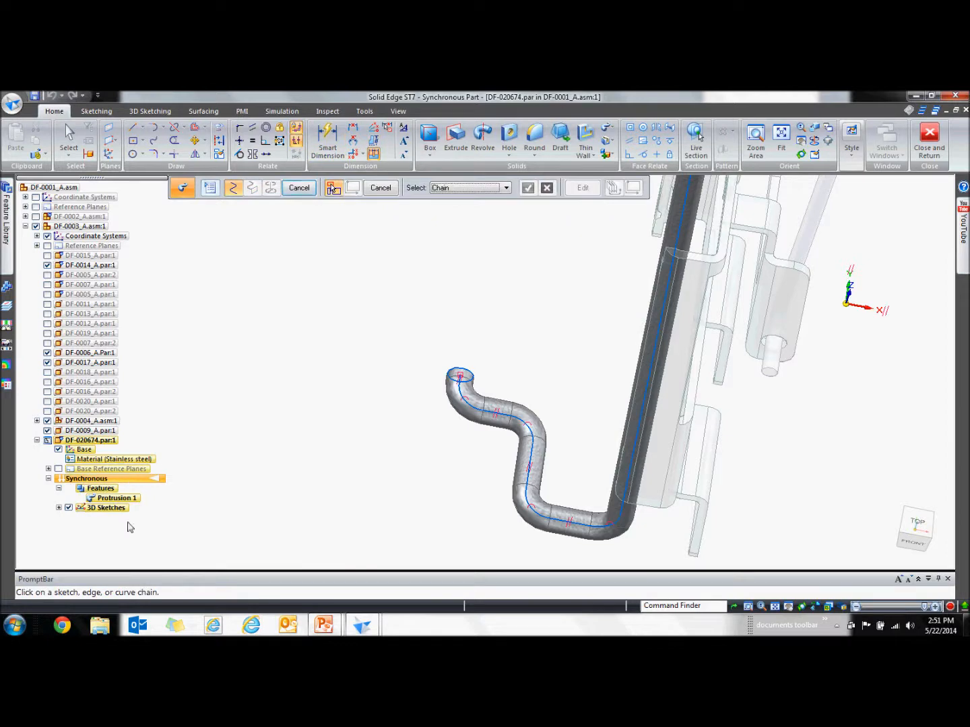
Hide the part's 3D sketches and mirror the swept protrusion about the flat end face of the short hook end.
left_click(68, 509)
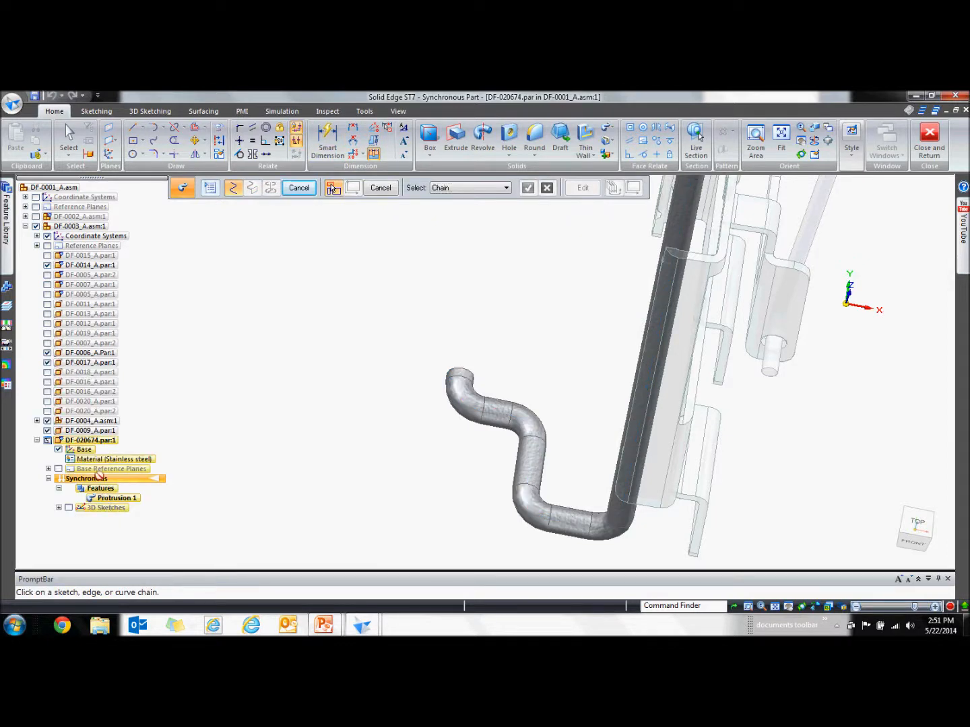
left_click(69, 138)
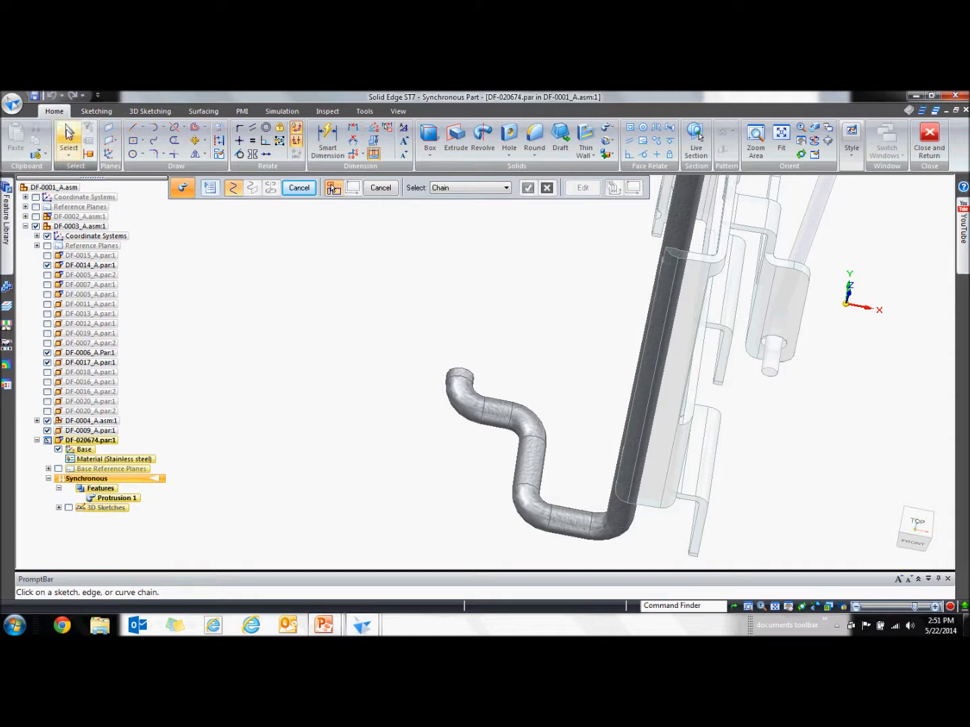
left_click(115, 499)
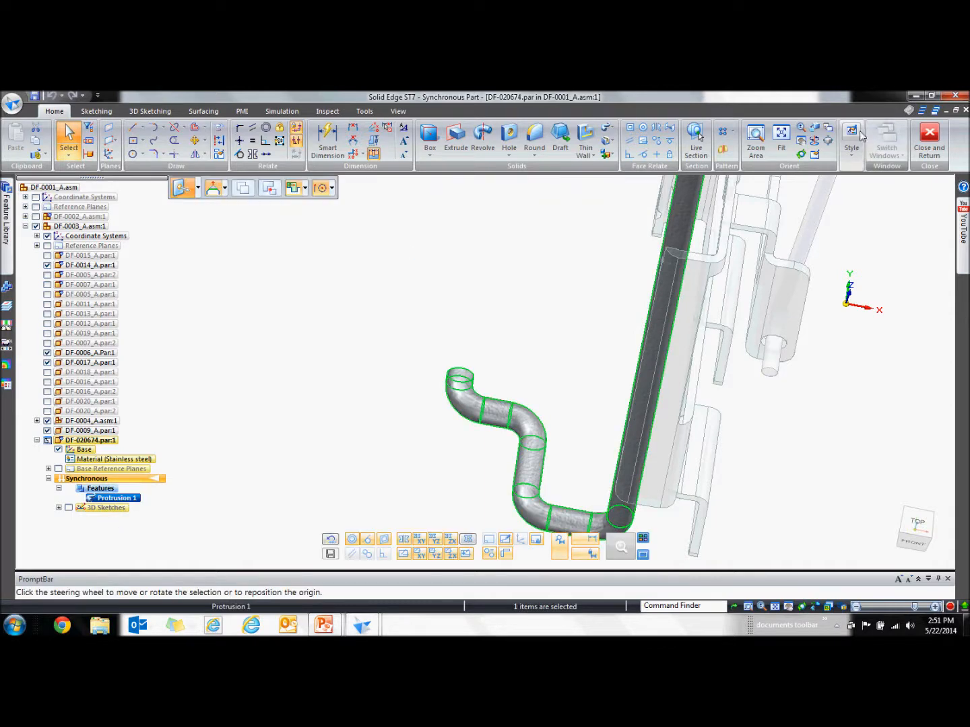
left_click(723, 148)
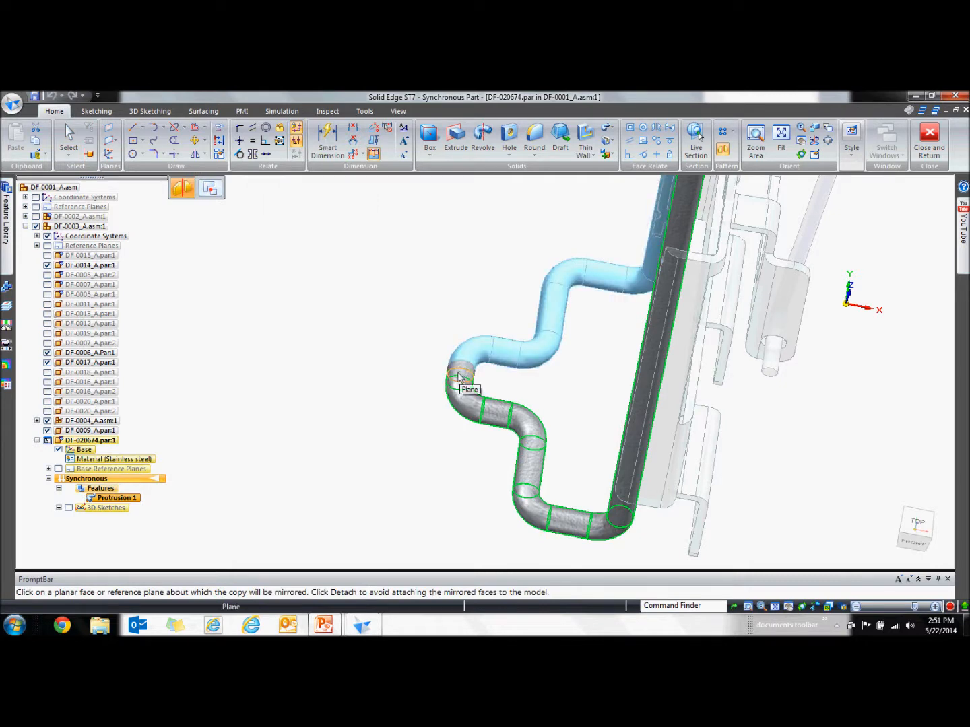
left_click(457, 377)
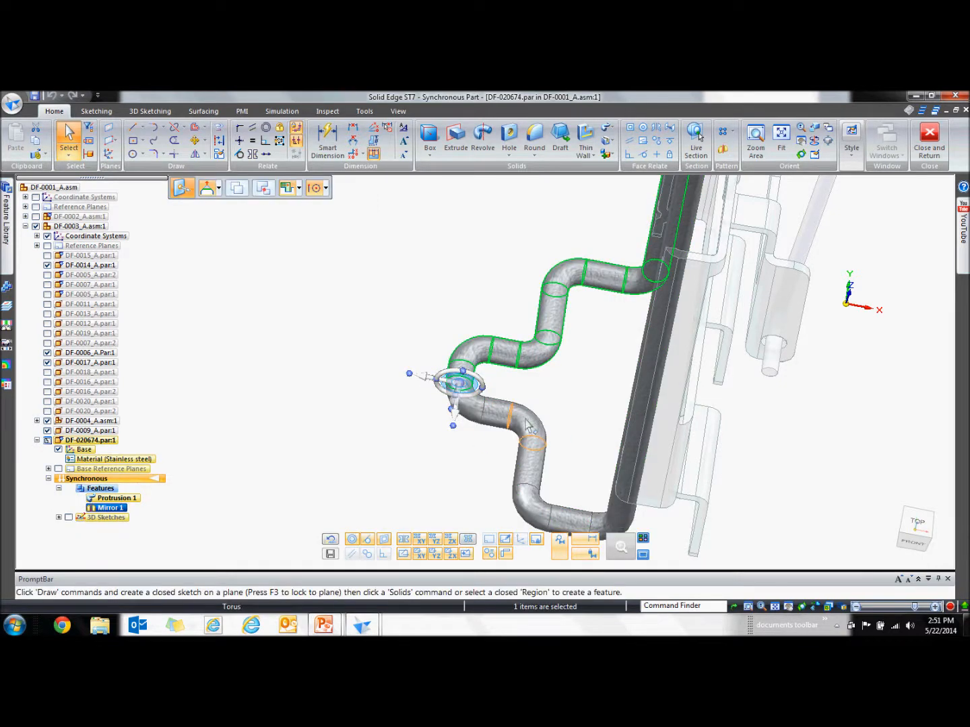
key("Escape")
middle_click_drag(586, 419, 692, 471, "ctrl")
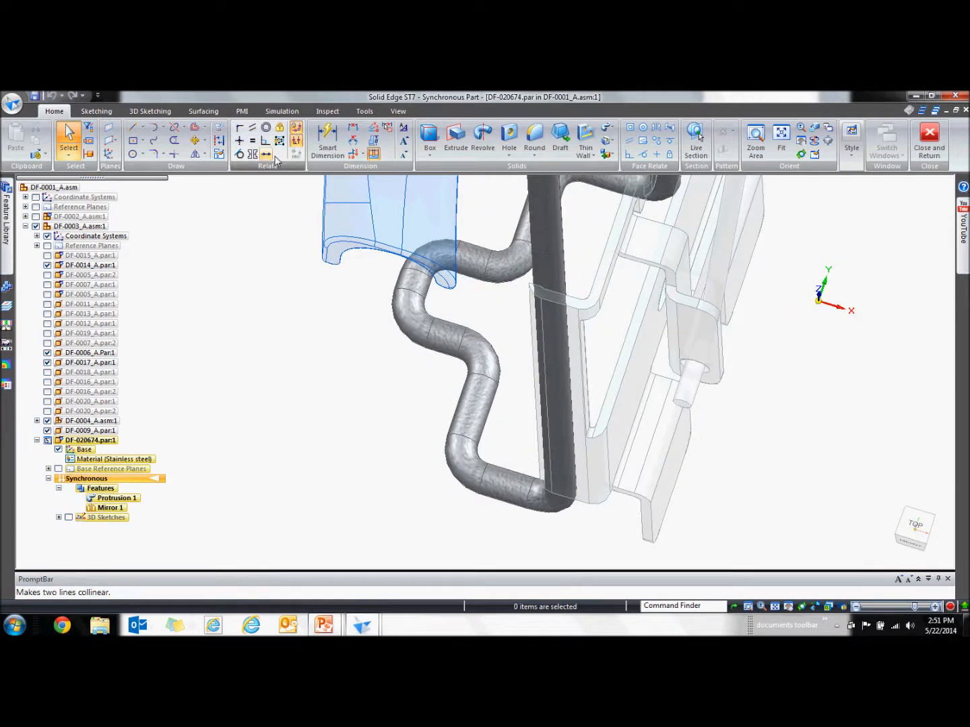
left_click(643, 155)
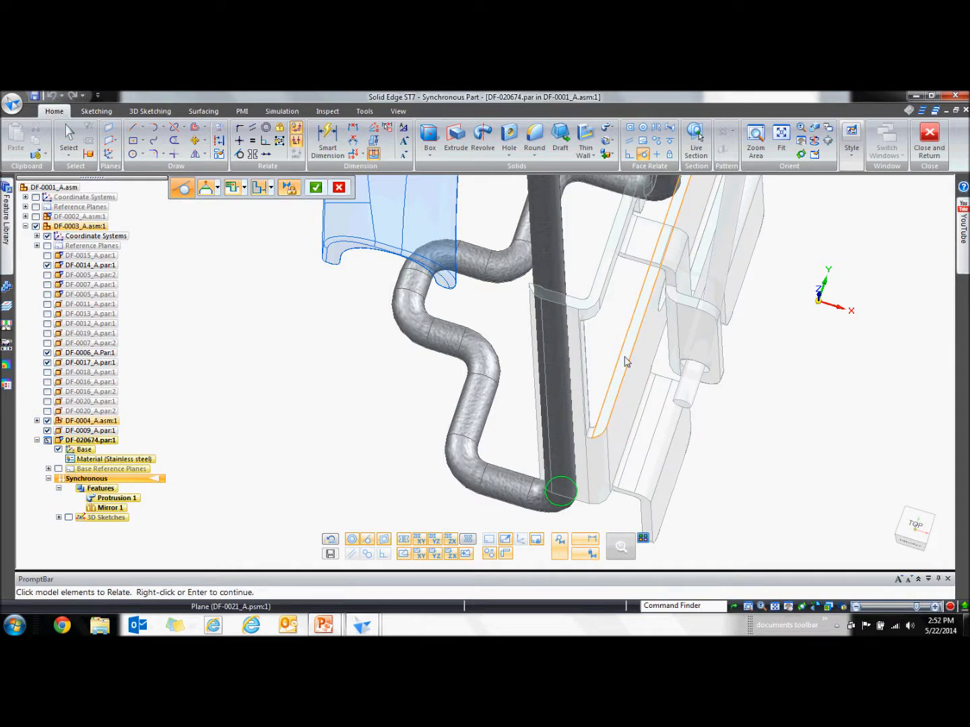
right_click(651, 374)
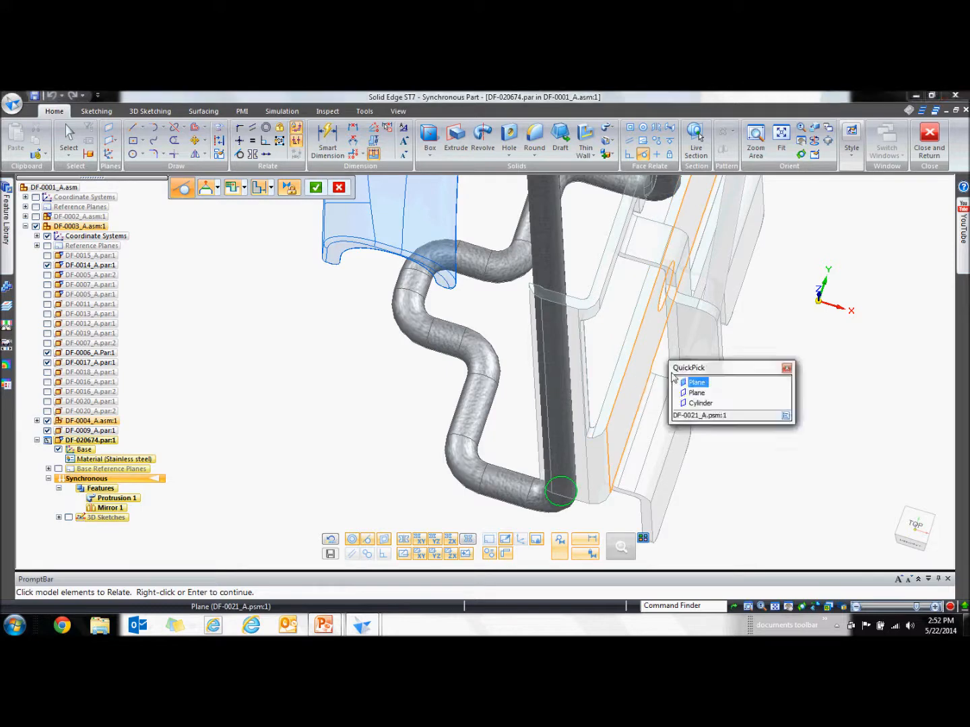
left_click(692, 395)
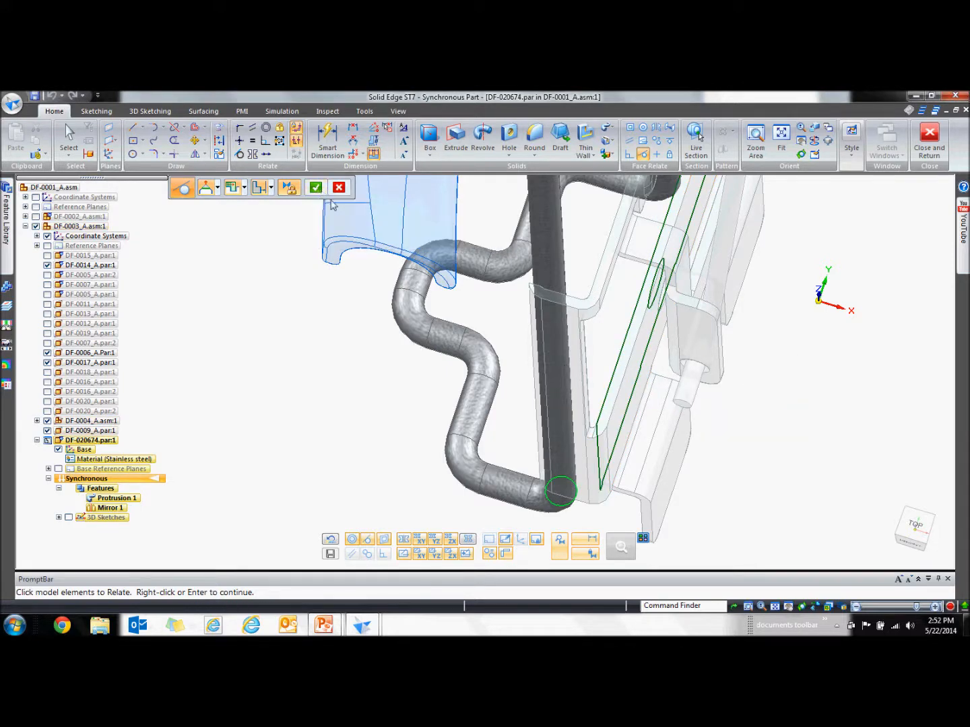
left_click(338, 189)
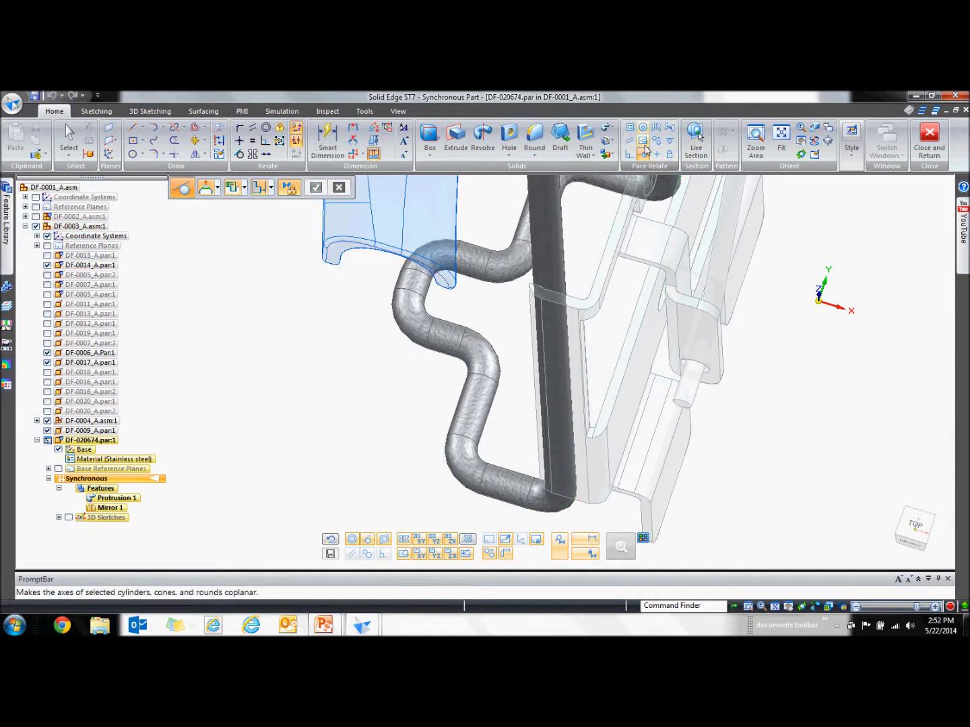
Make the long vertical rod's cylindrical face tangent to the inner planar face of the DF-0021_A sheet metal plate.
left_click(642, 155)
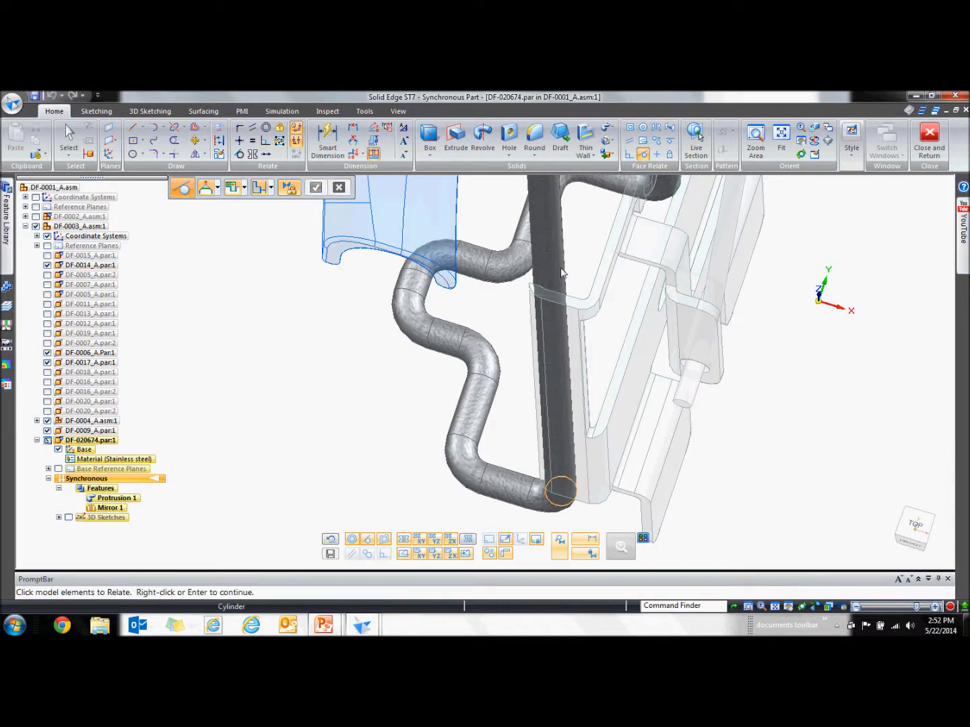
left_click(316, 189)
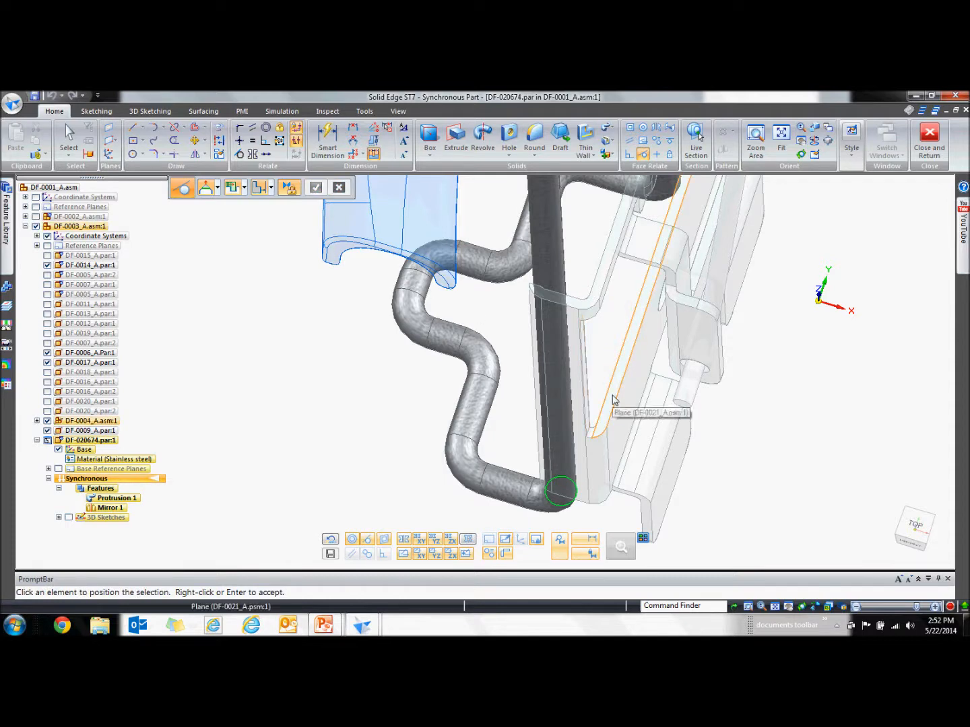
right_click(612, 400)
left_click(666, 412)
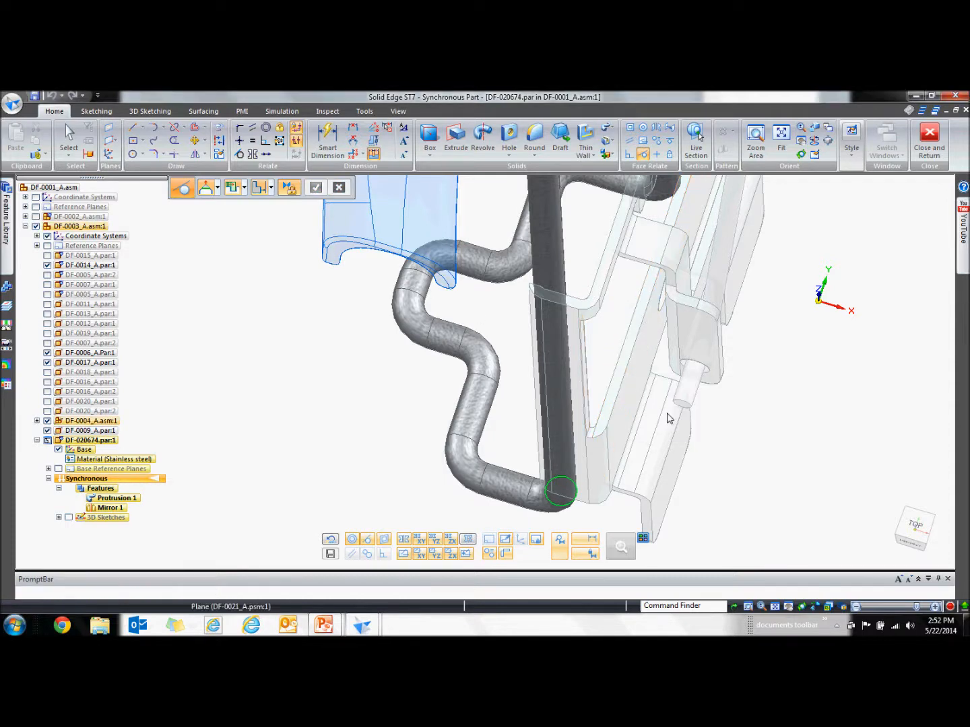
left_click(499, 375)
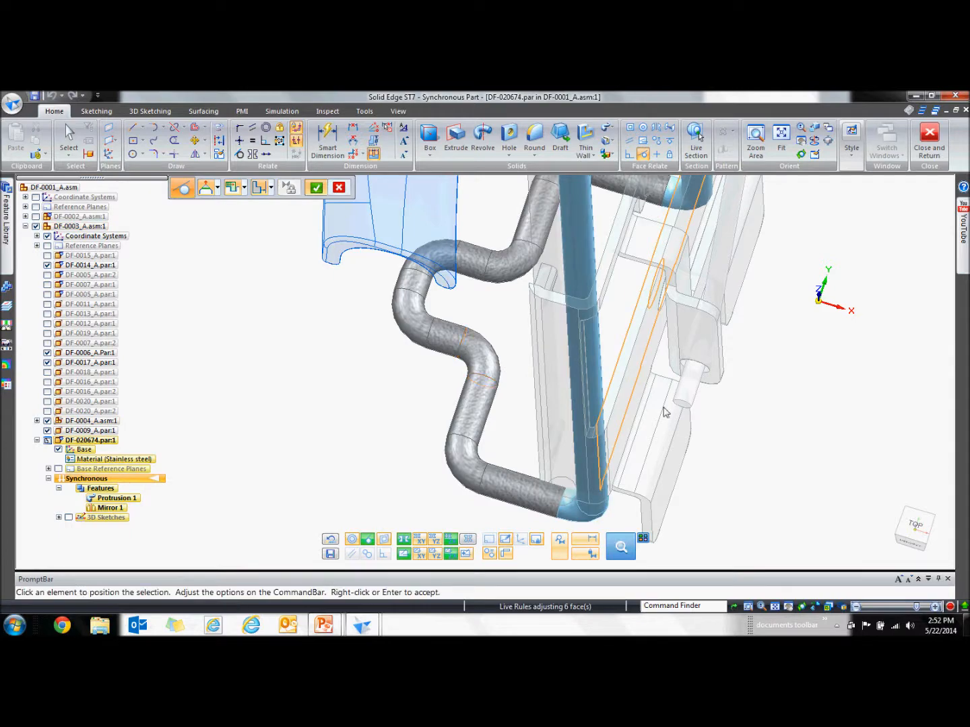
middle_click_drag(676, 404, 700, 404)
scroll(671, 424, "down", 5)
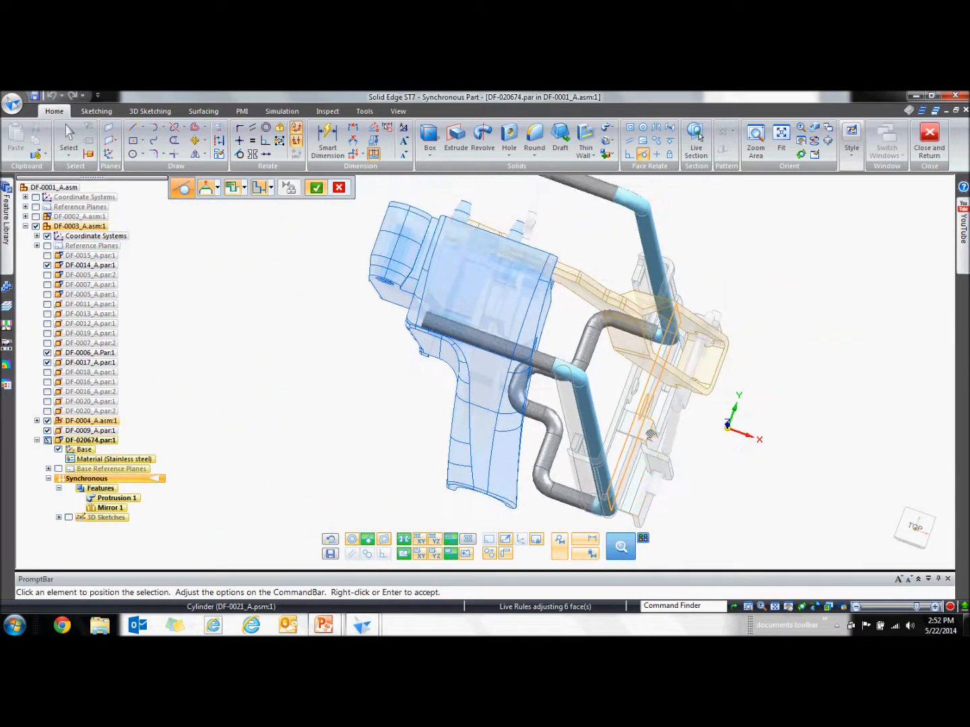
left_click(318, 188)
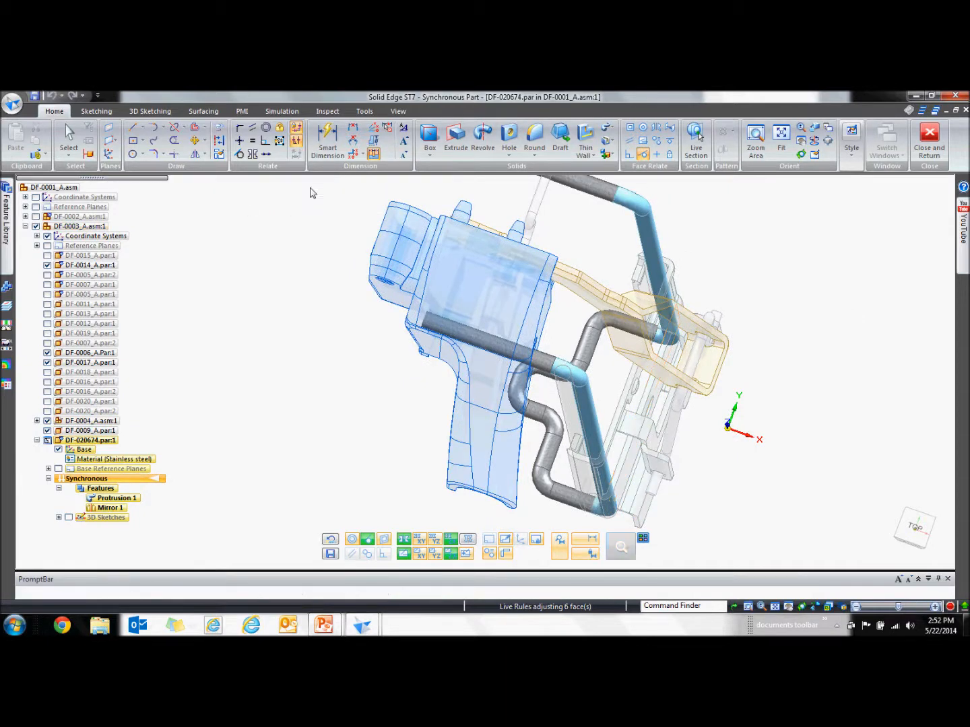
Close the in-place part edit and return to the DF-0003_A assembly, viewing the whole lift guide from the front.
left_click(933, 146)
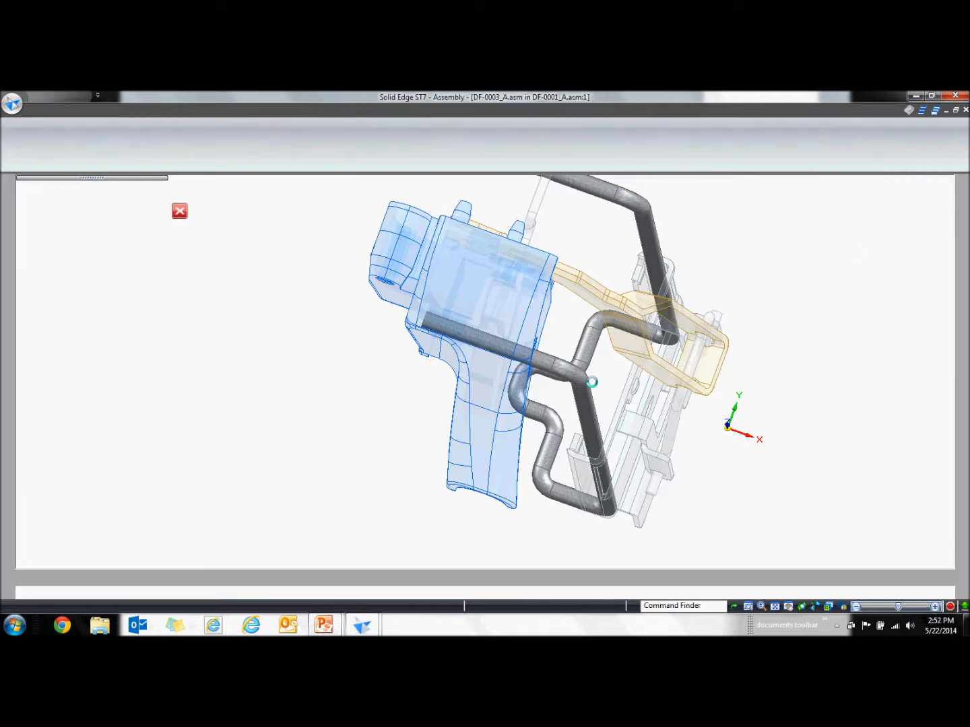
middle_click_drag(341, 421, 472, 331)
scroll(409, 348, "down", 3)
middle_click_drag(674, 475, 621, 422)
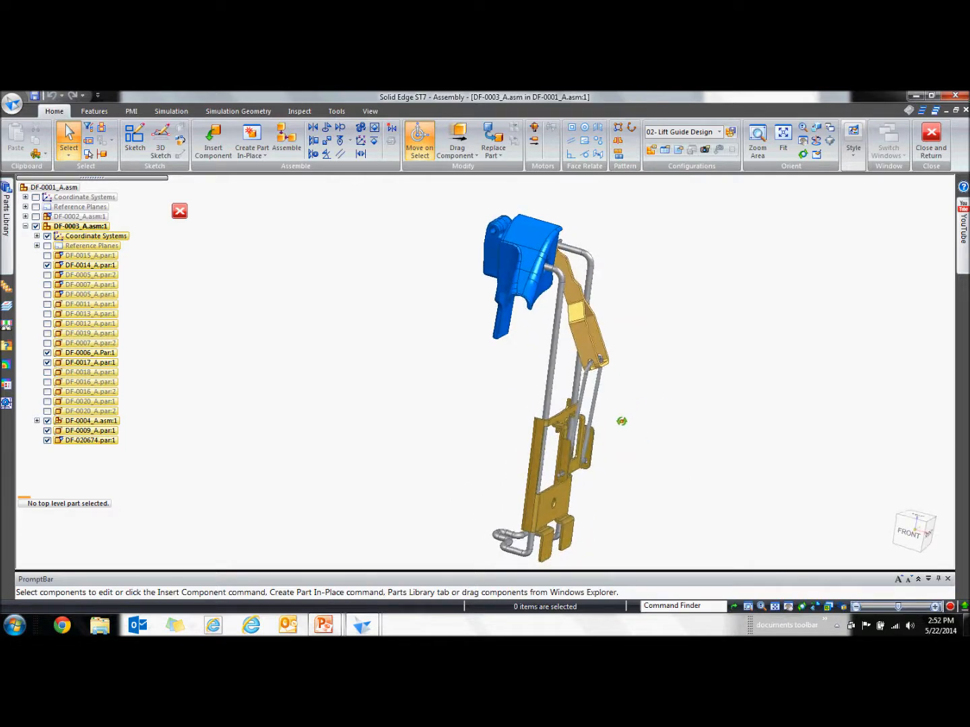
Slide the DF-0021_A plate upward along the new guide rods with Drag Component, accepting the default analysis options.
left_click(456, 139)
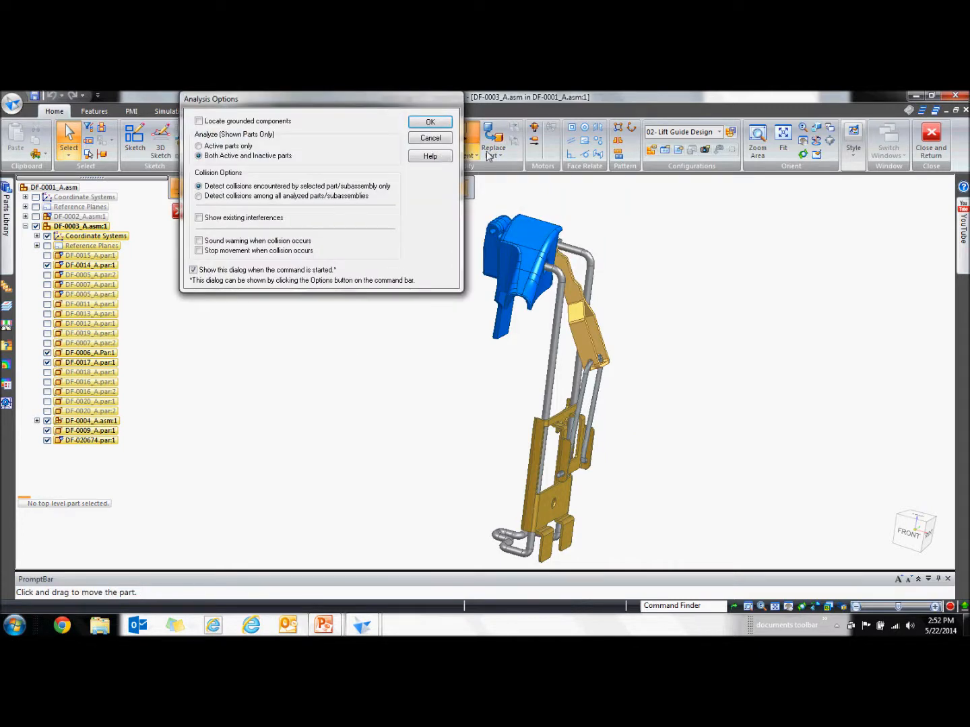
left_click(427, 125)
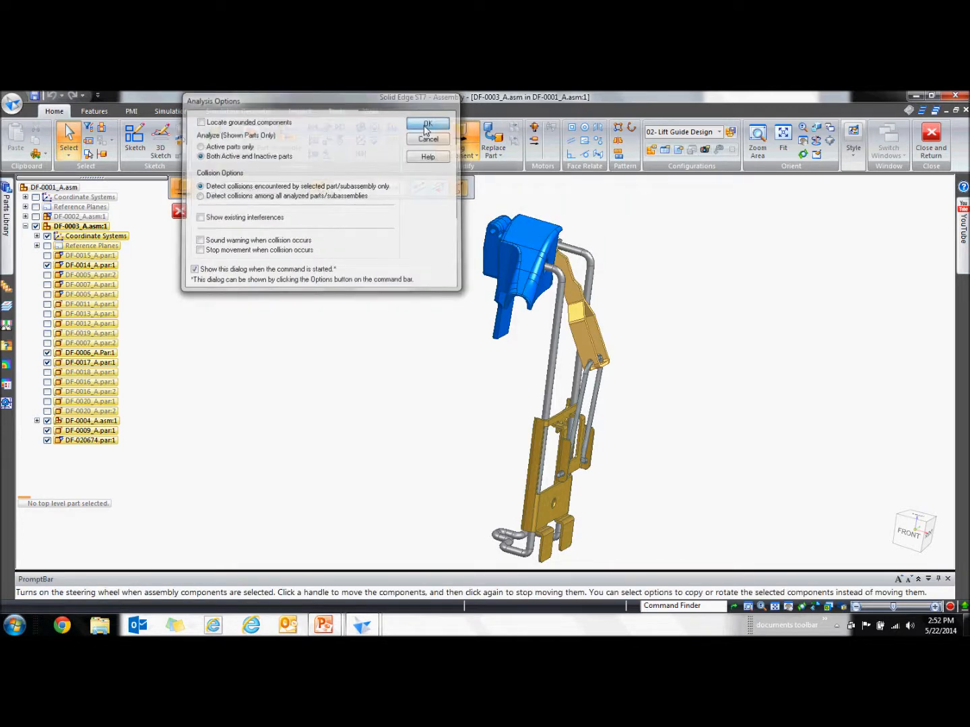
left_click(566, 464)
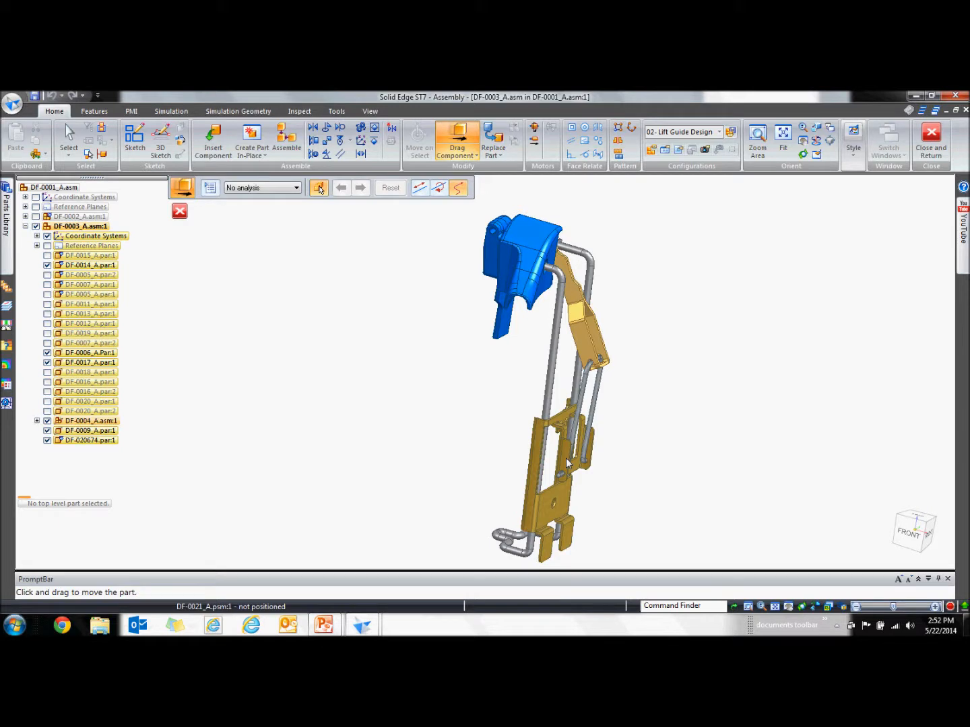
mouse_move(565, 463)
left_mouse_down()
mouse_move(560, 342)
mouse_move(555, 448)
left_mouse_up()
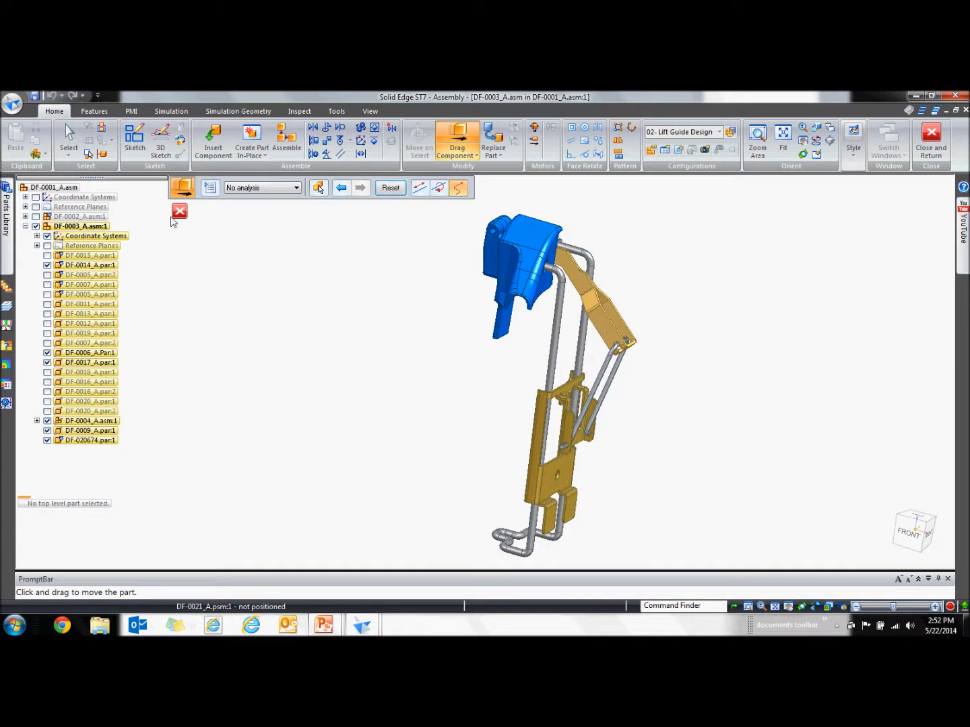
Return to the top-level assembly DF-0001_A and show all of its components.
left_click(179, 213)
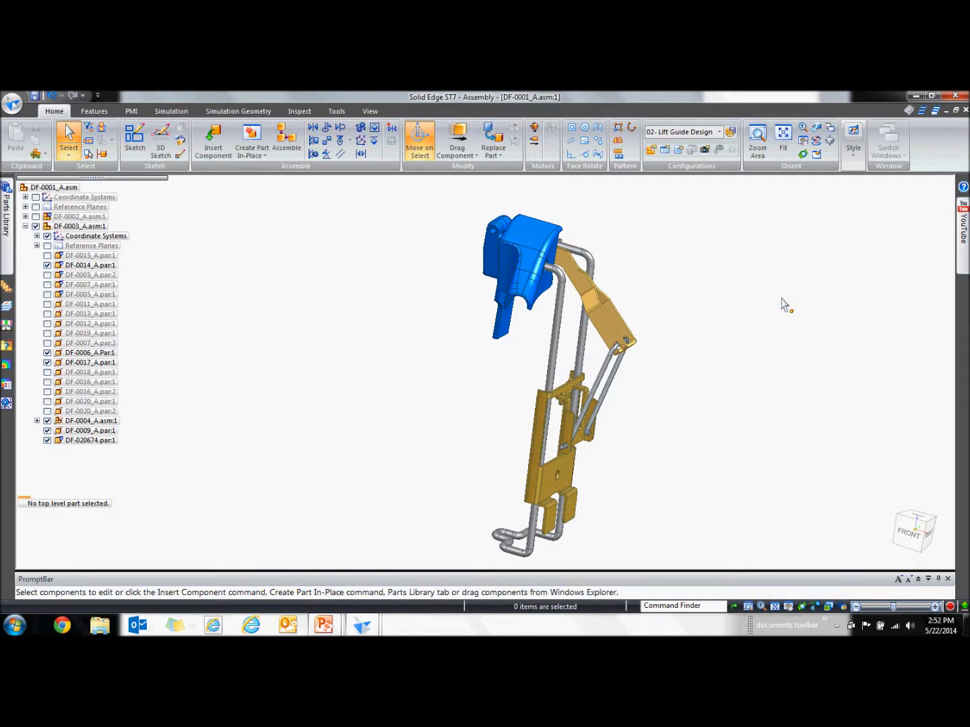
scroll(773, 384, "down", 3)
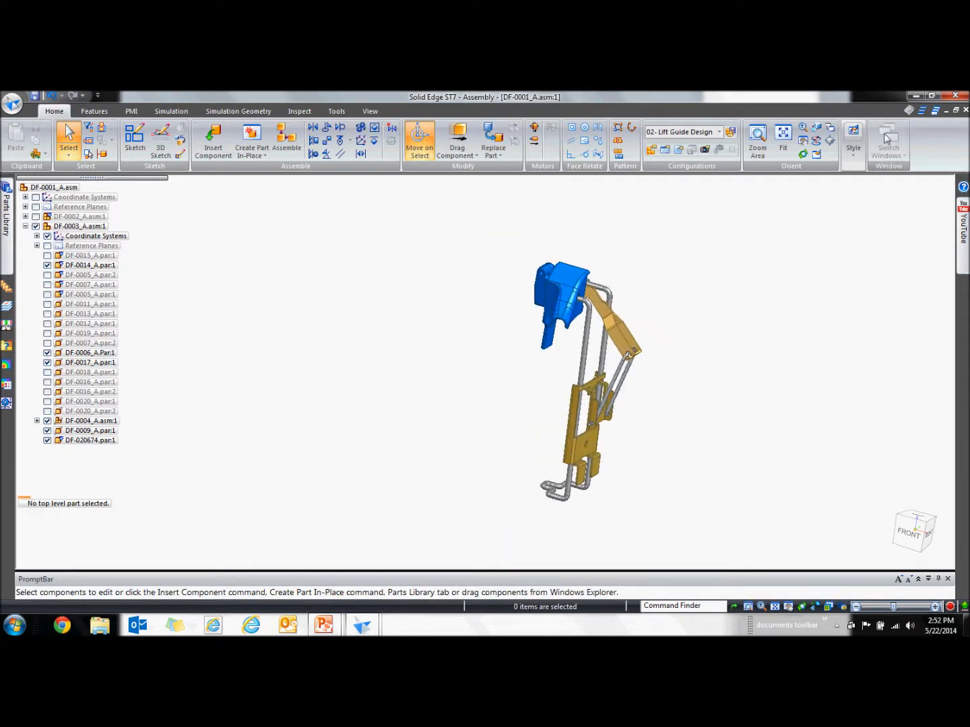
right_click(63, 189)
left_click(145, 263)
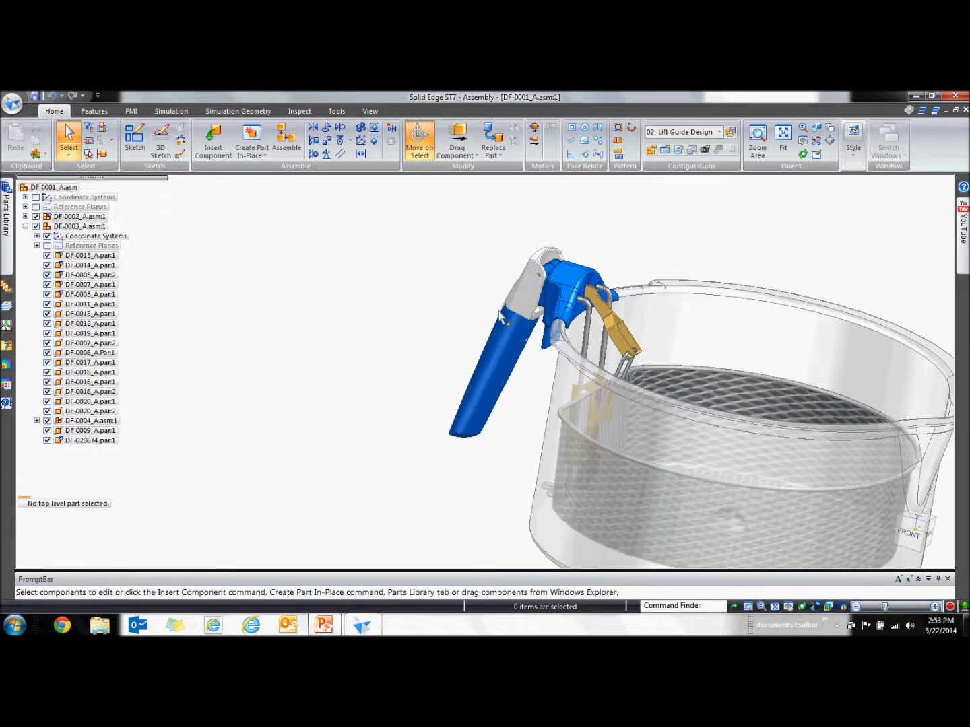
With face priority selection active, fence-select the faces of the protruding lower loop of guide rod DF-020674.
middle_click_drag(491, 286, 469, 298)
middle_click_drag(439, 336, 497, 334)
scroll(545, 532, "up", 5)
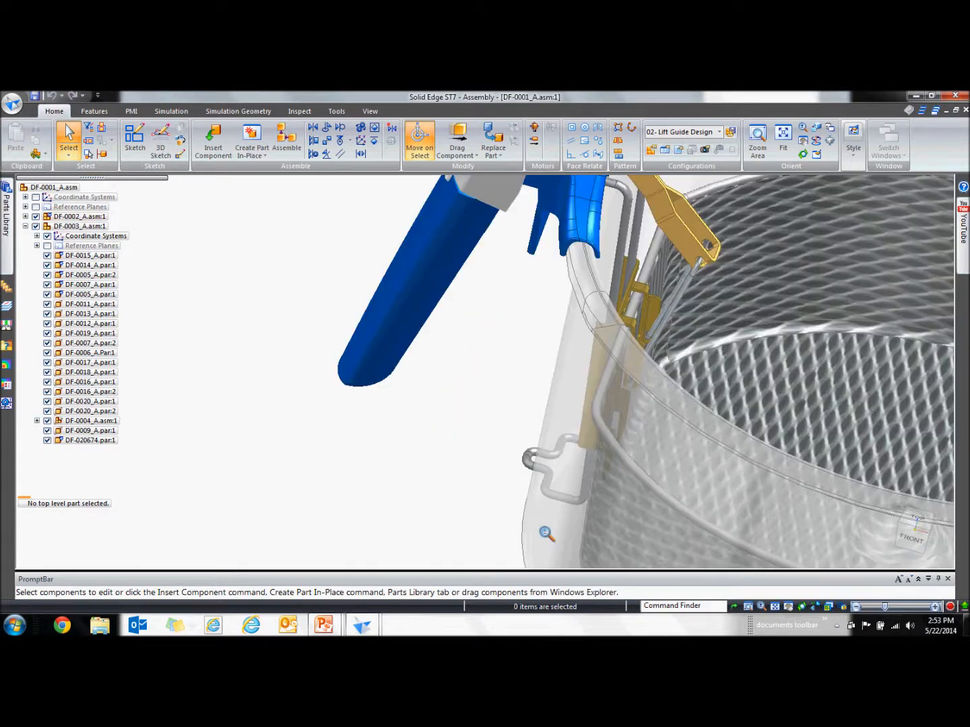
left_click(69, 154)
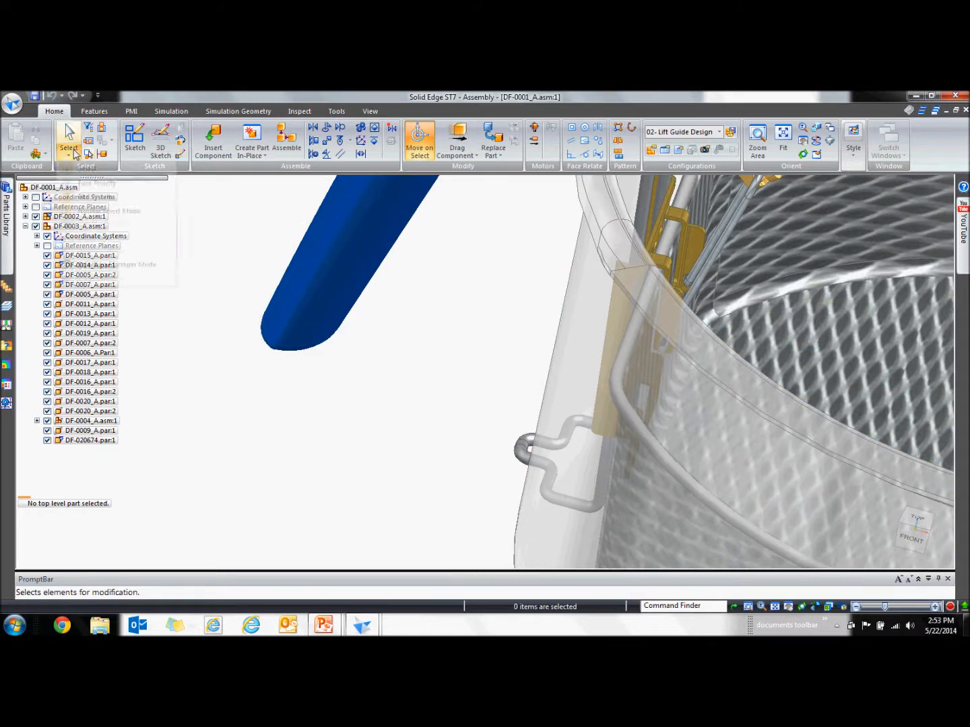
left_click(94, 194)
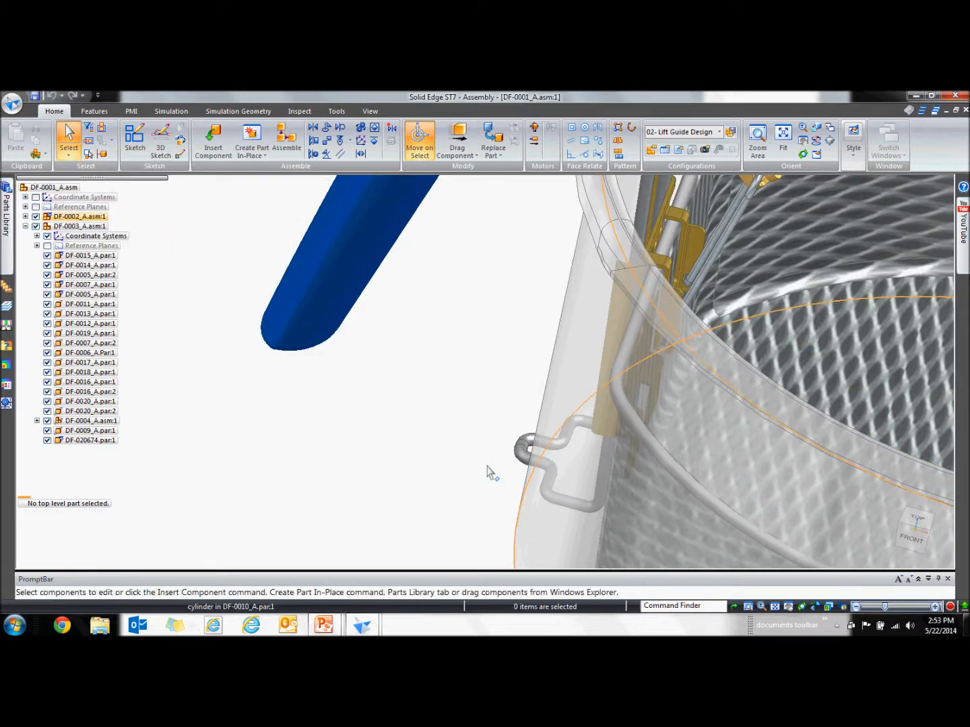
middle_click_drag(469, 470, 413, 351)
left_click_drag(435, 276, 547, 460)
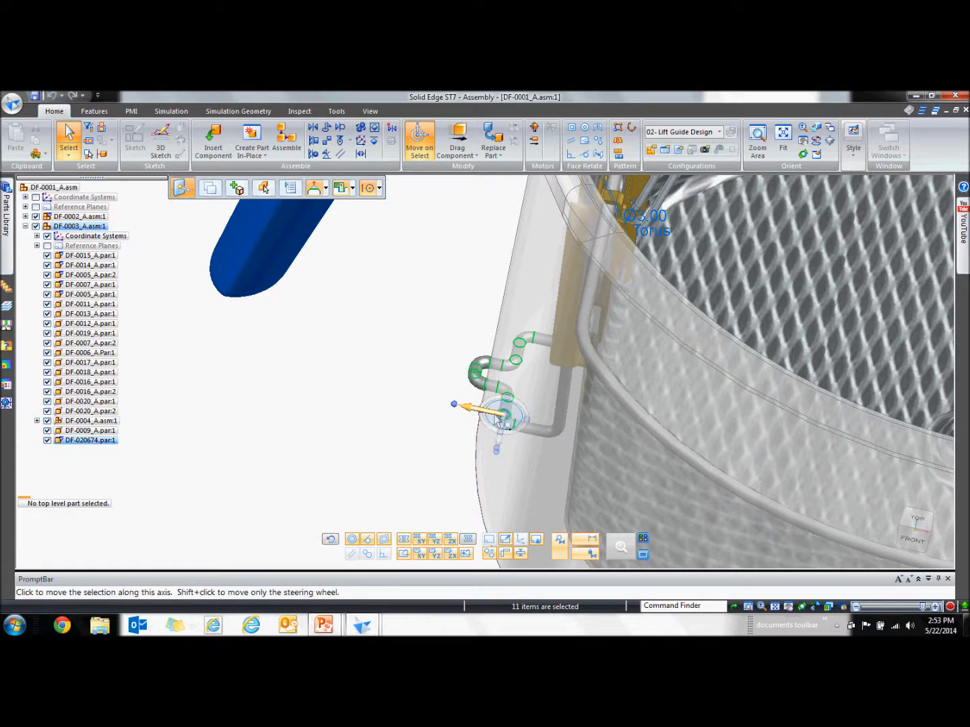
Move the selected loop faces about 6.6 mm inward toward the basket with the steering wheel and clear the selection.
left_click(504, 414)
left_click(515, 429)
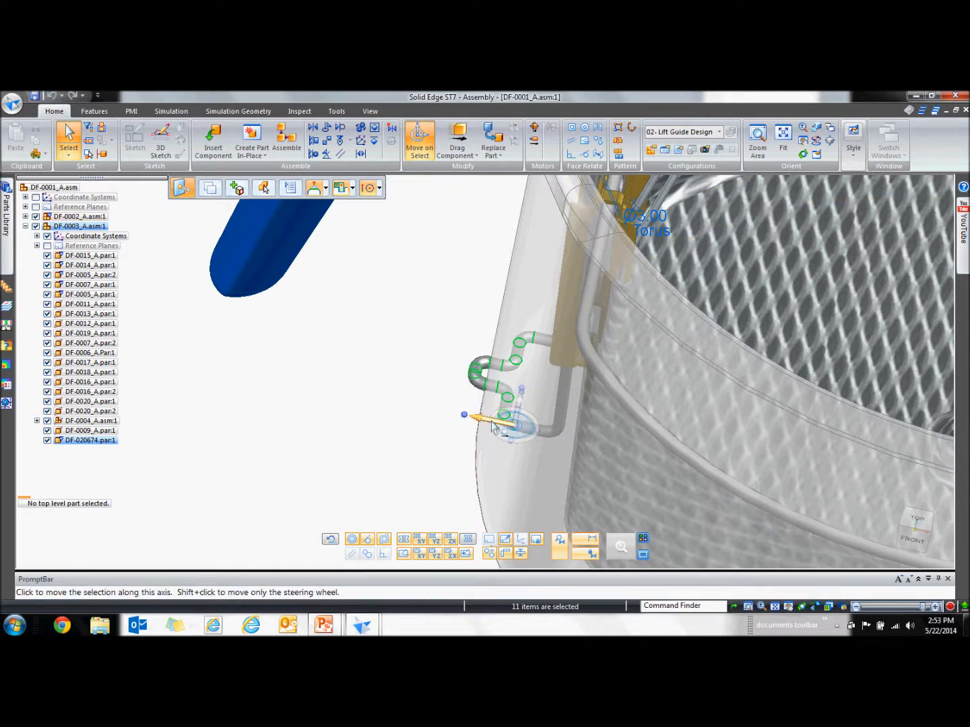
left_click(489, 421)
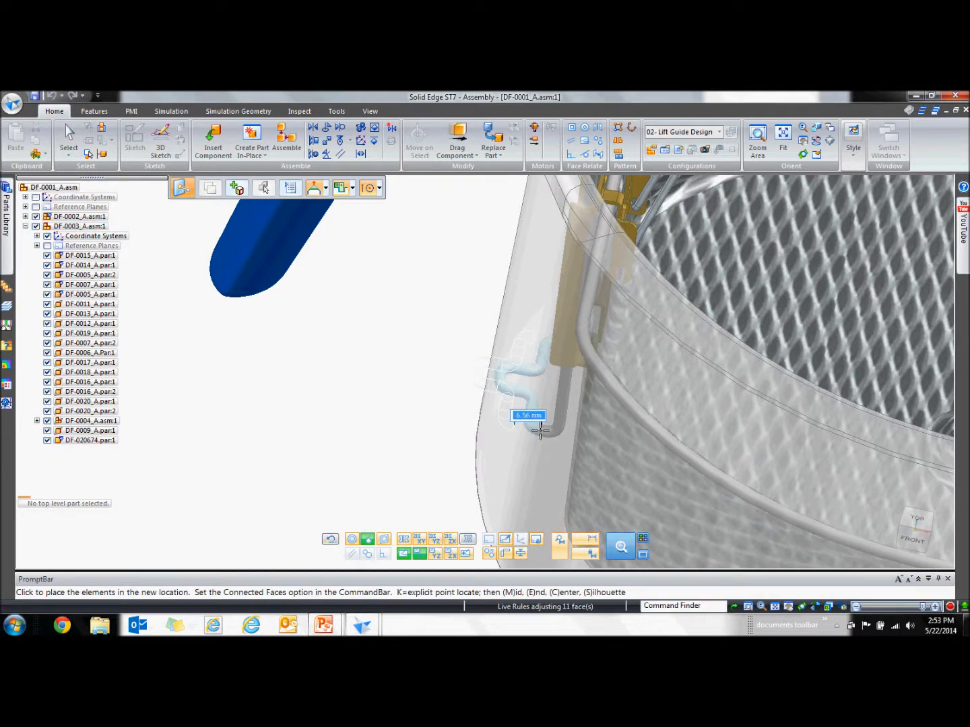
left_click(541, 429)
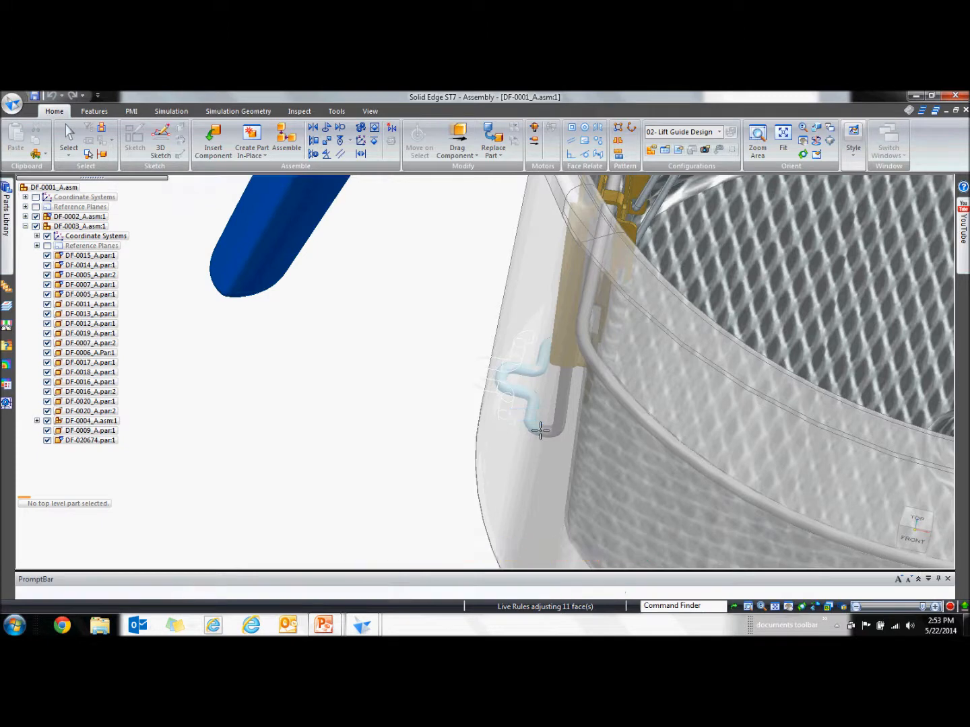
left_click(426, 402)
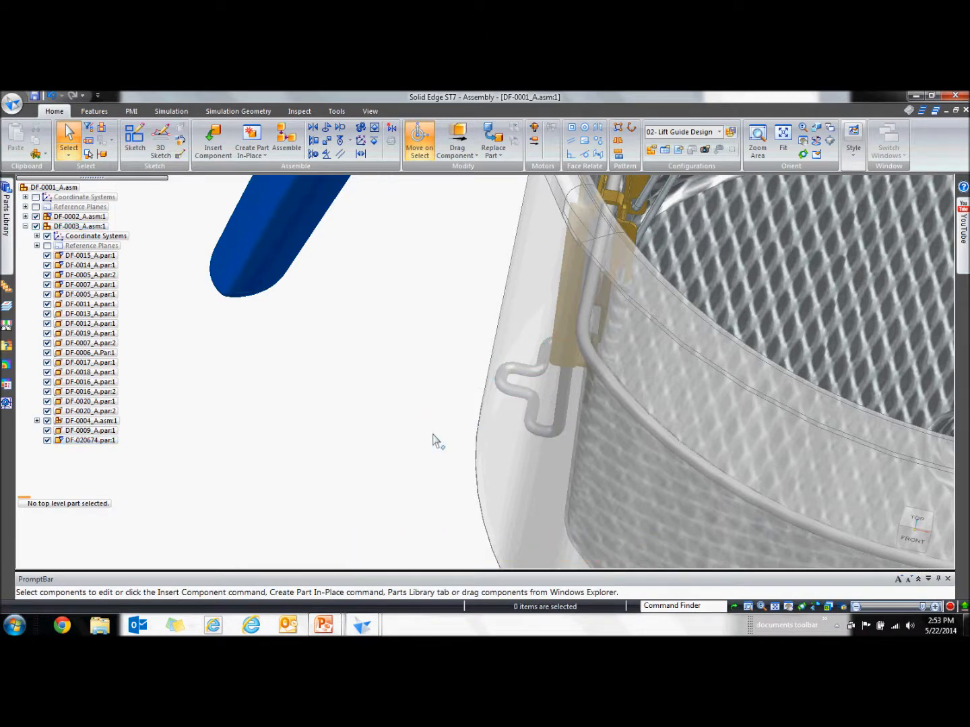
Close DF-0001_A without saving the document changes, but save the display settings as the default configuration.
scroll(414, 396, "down", 5)
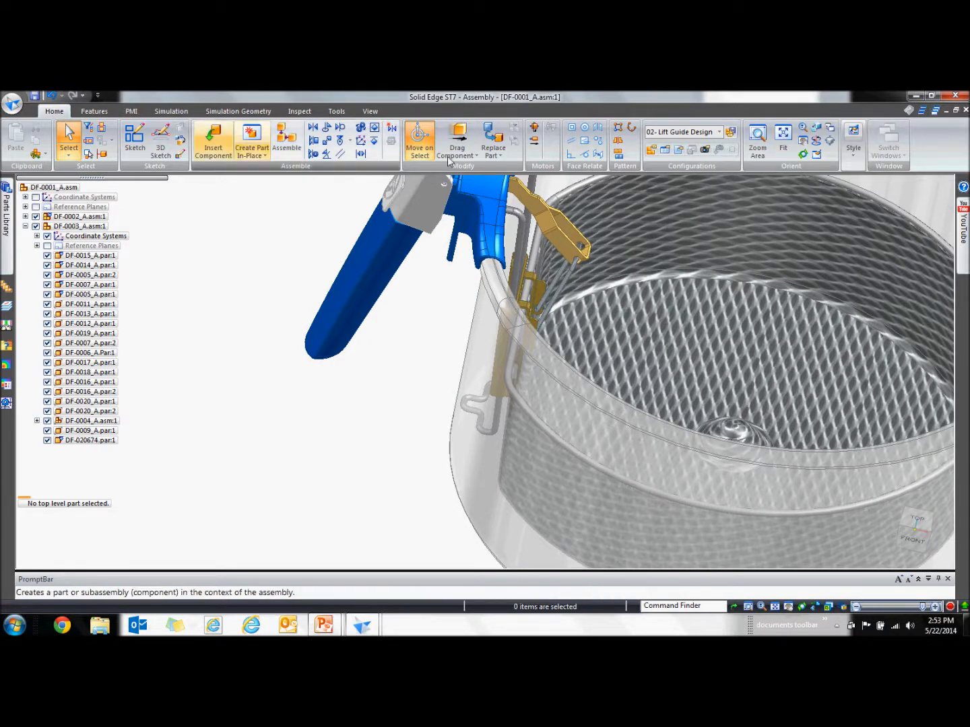
left_click(964, 111)
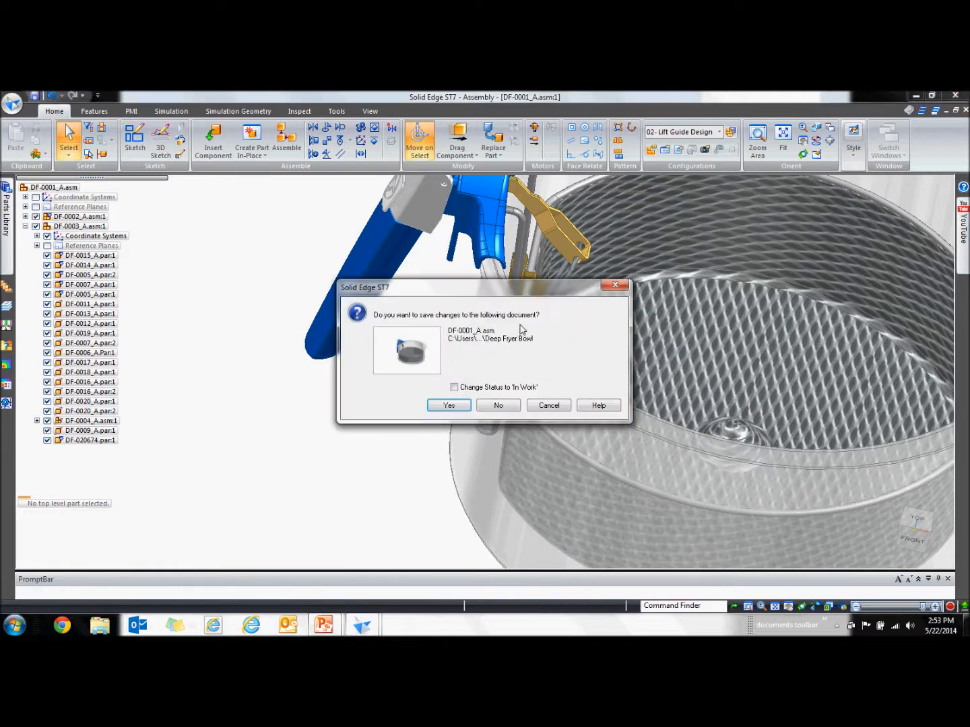
left_click(498, 406)
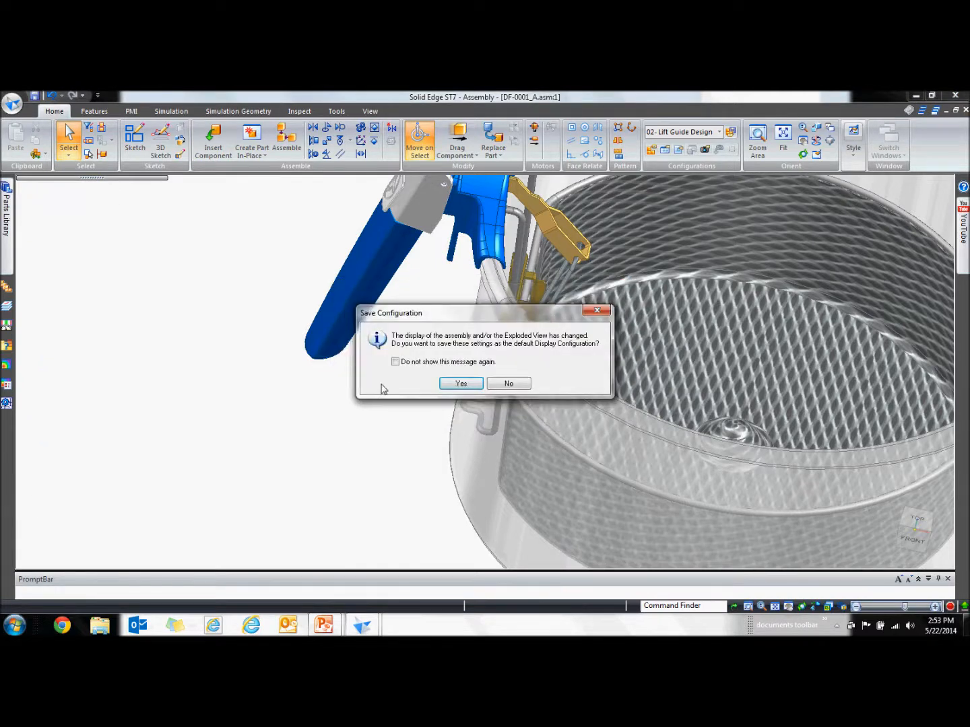
left_click(462, 384)
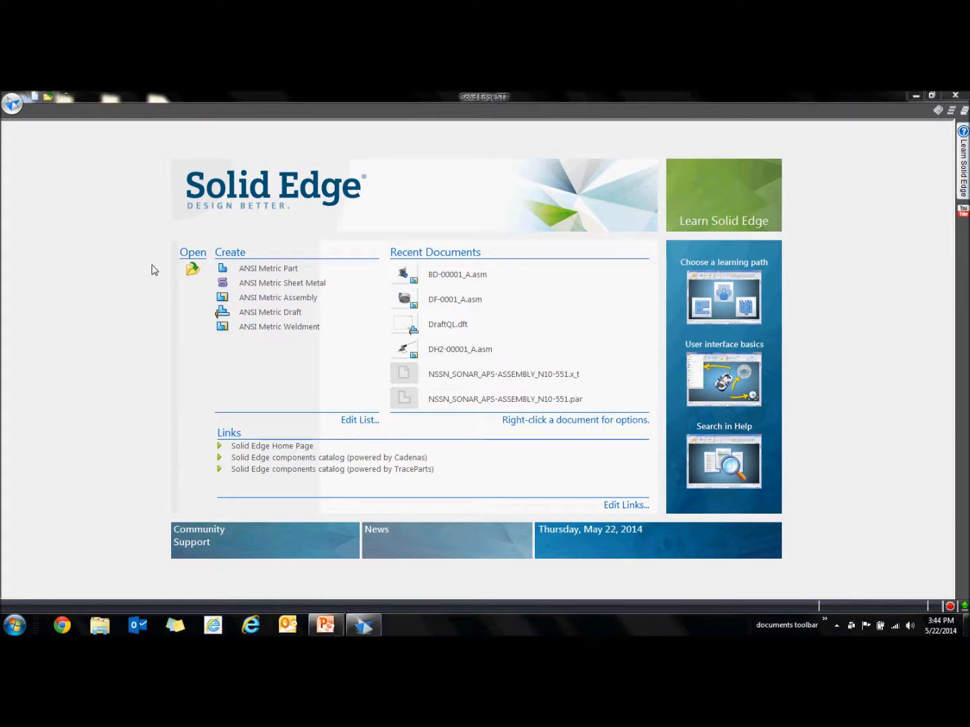
Open the engine assembly BD-00001_A.asm from the recent documents.
left_click_drag(349, 276, 445, 276)
left_click(446, 278)
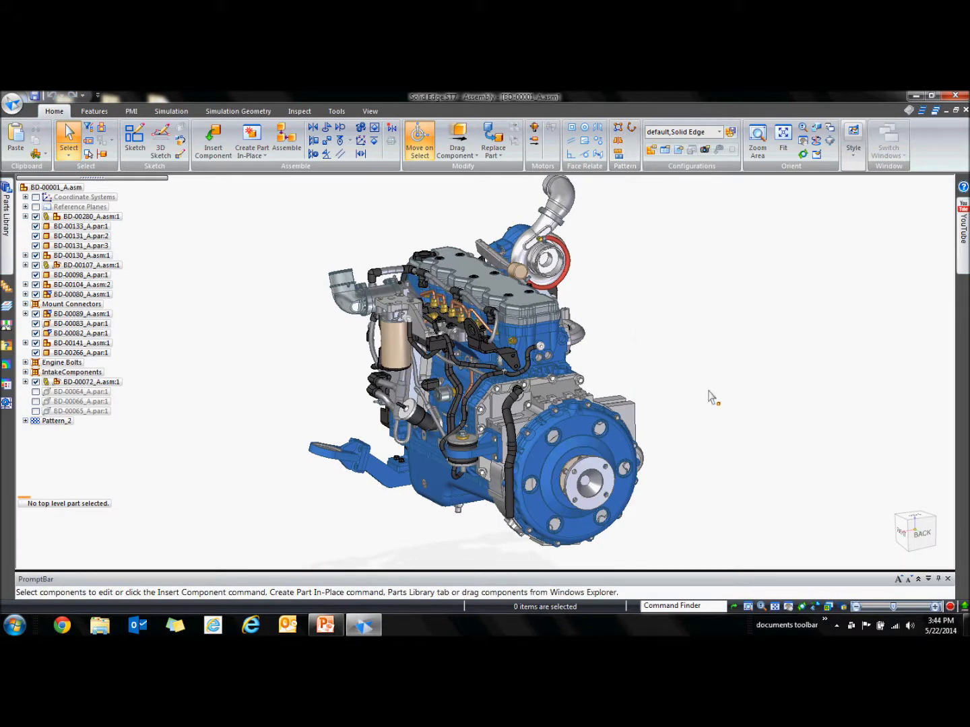
middle_click_drag(728, 413, 742, 443)
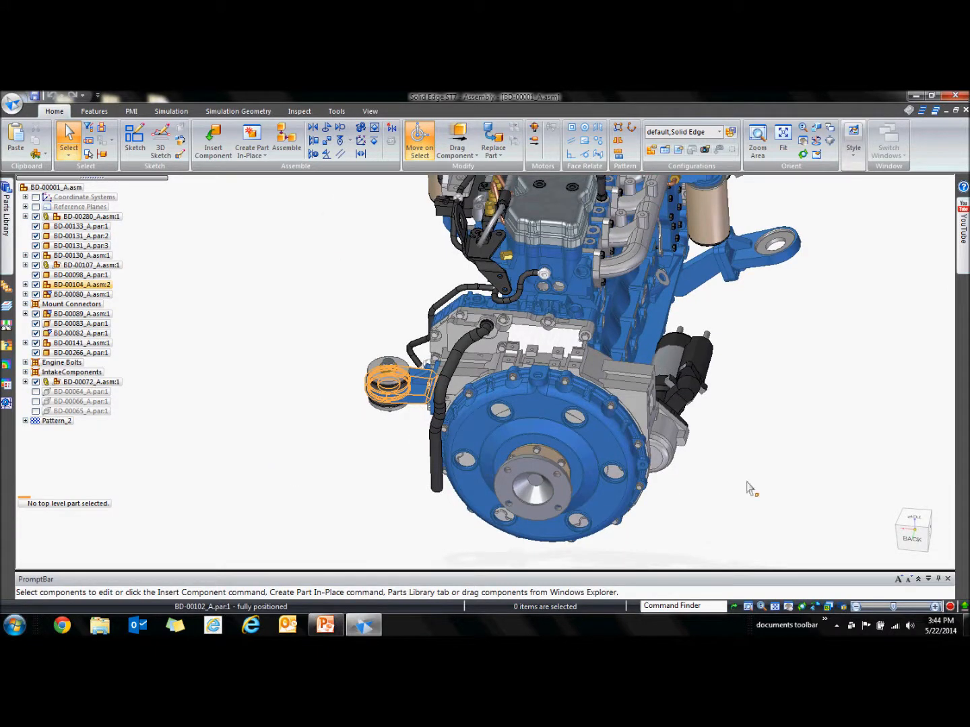
middle_click_drag(891, 467, 911, 448)
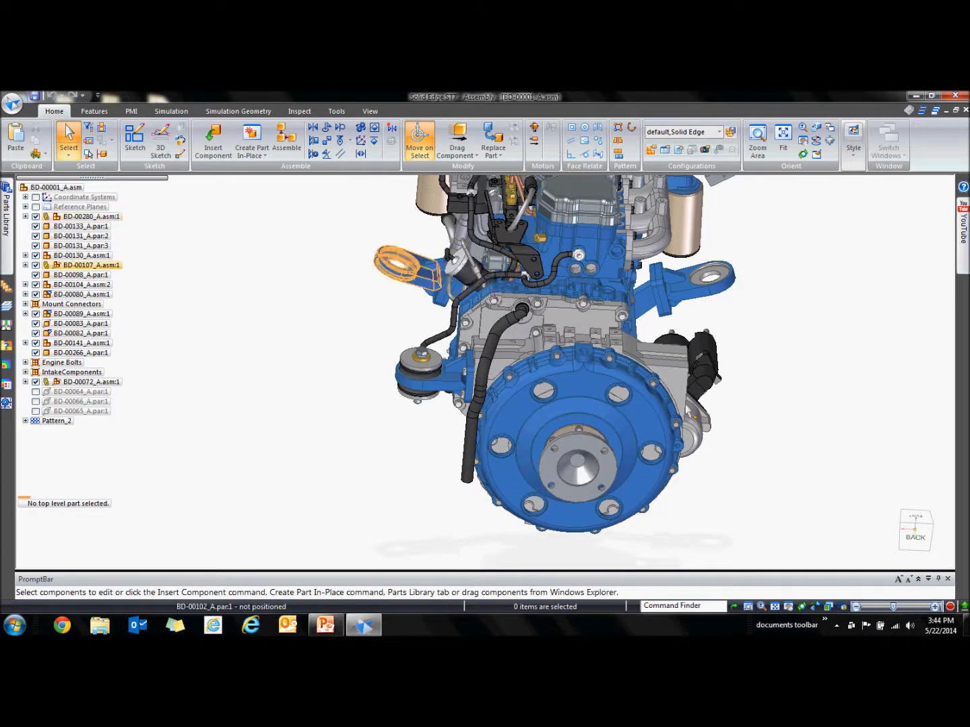
middle_click_drag(837, 421, 759, 418)
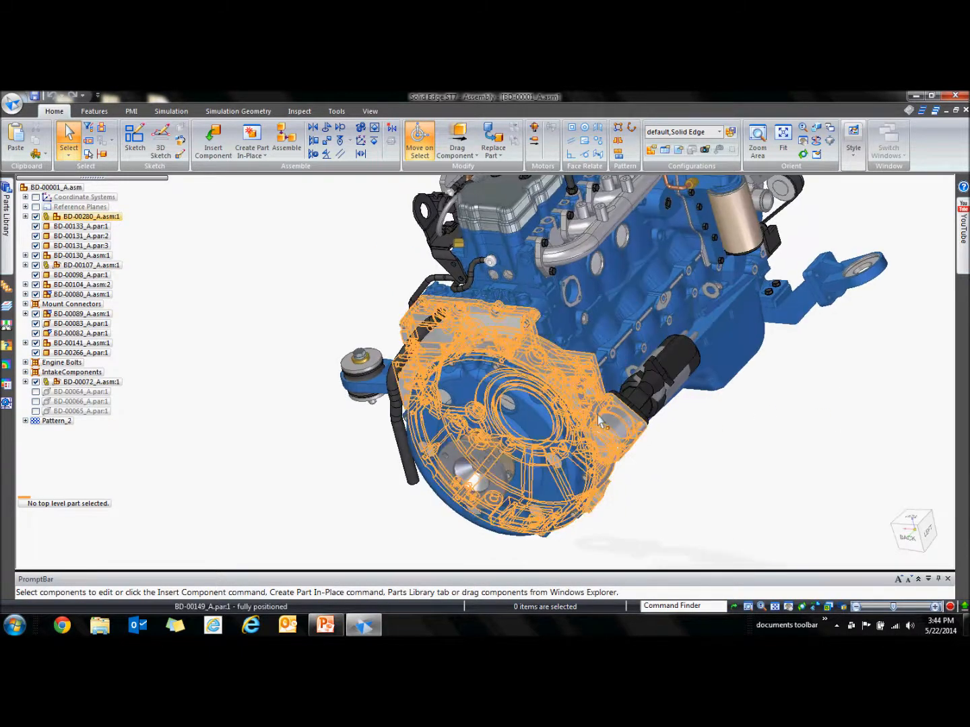
middle_click_drag(319, 437, 392, 437, "ctrl")
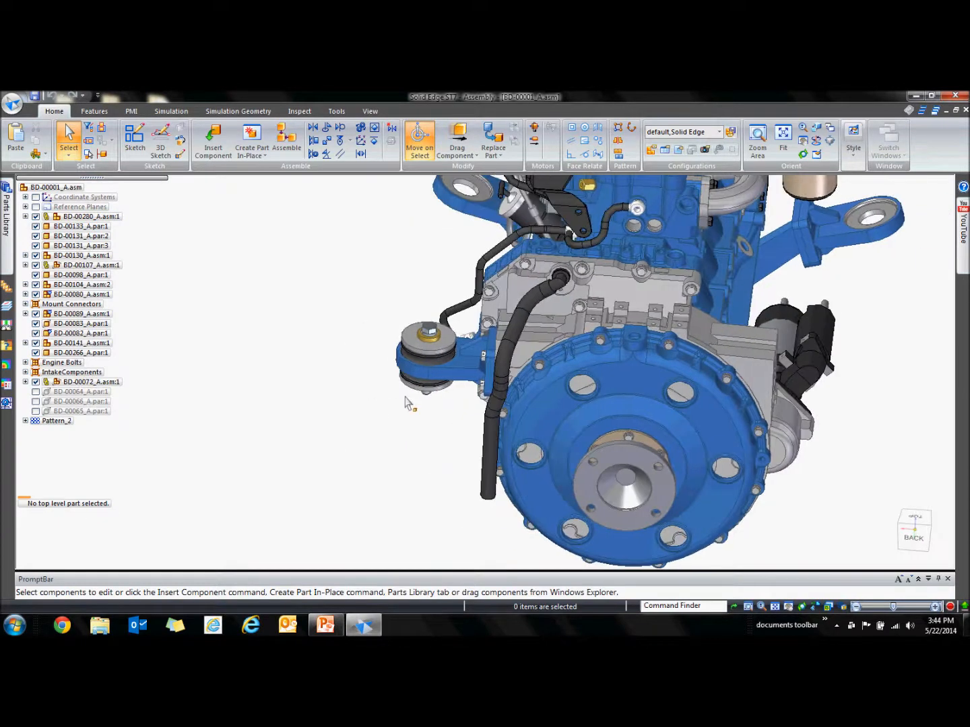
Copy the mount bracket BD-00104_A.asm:2 beside the flywheel housing and paste a second occurrence into the assembly.
left_click(92, 286)
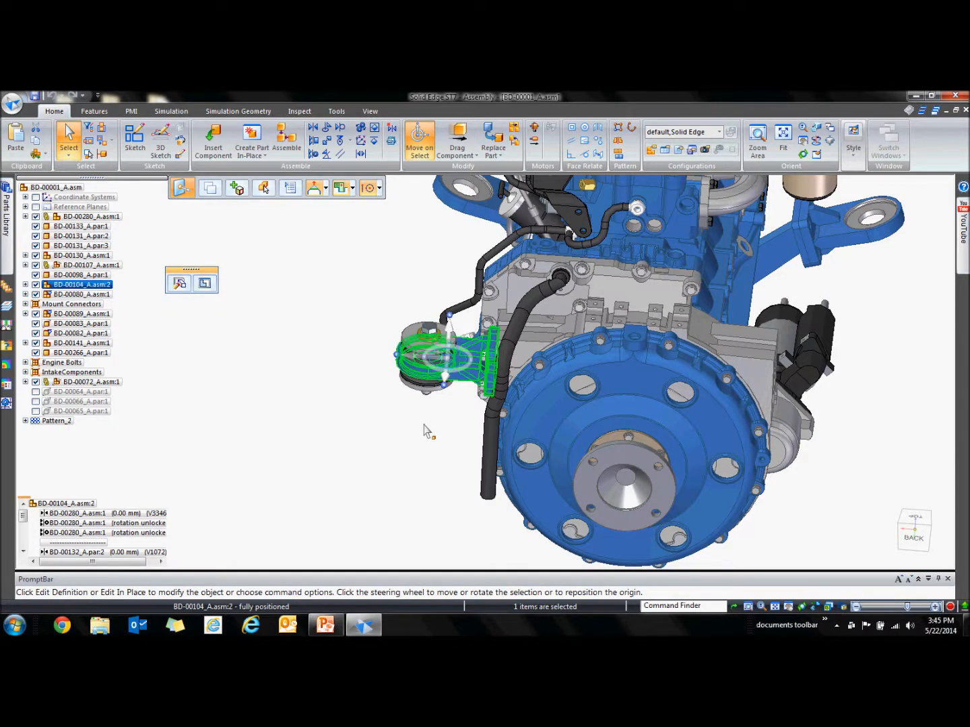
middle_click_drag(899, 422, 684, 415, "shift")
key("ctrl+v")
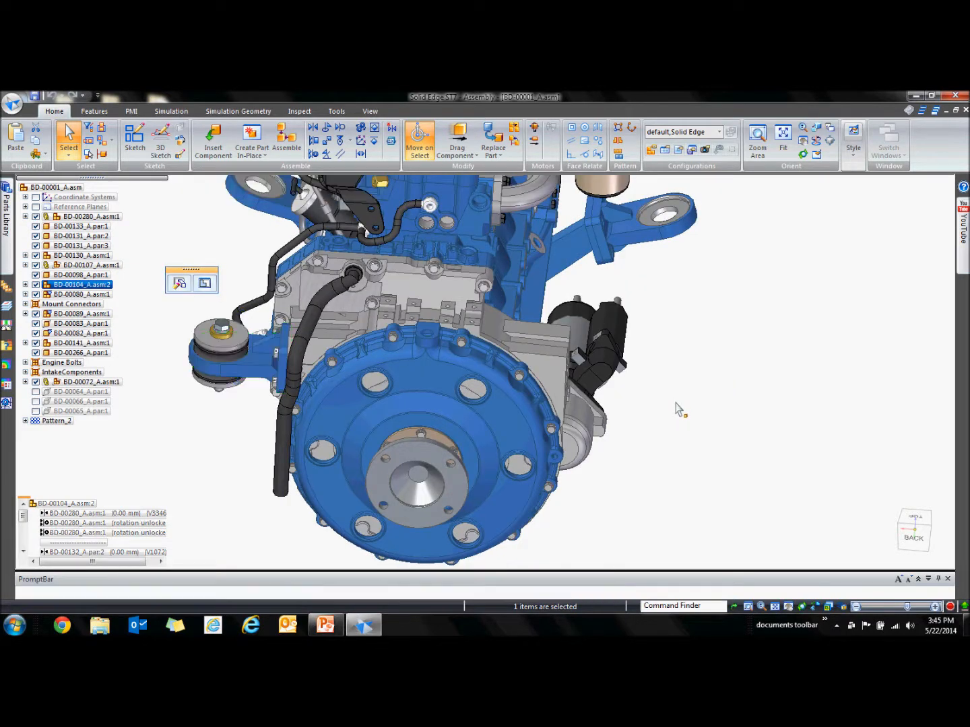
Position the pasted bracket on the housing's opposite mounting pad by mating the flat faces and aligning two bolt holes.
scroll(750, 455, "up", 2)
scroll(750, 455, "up", 2)
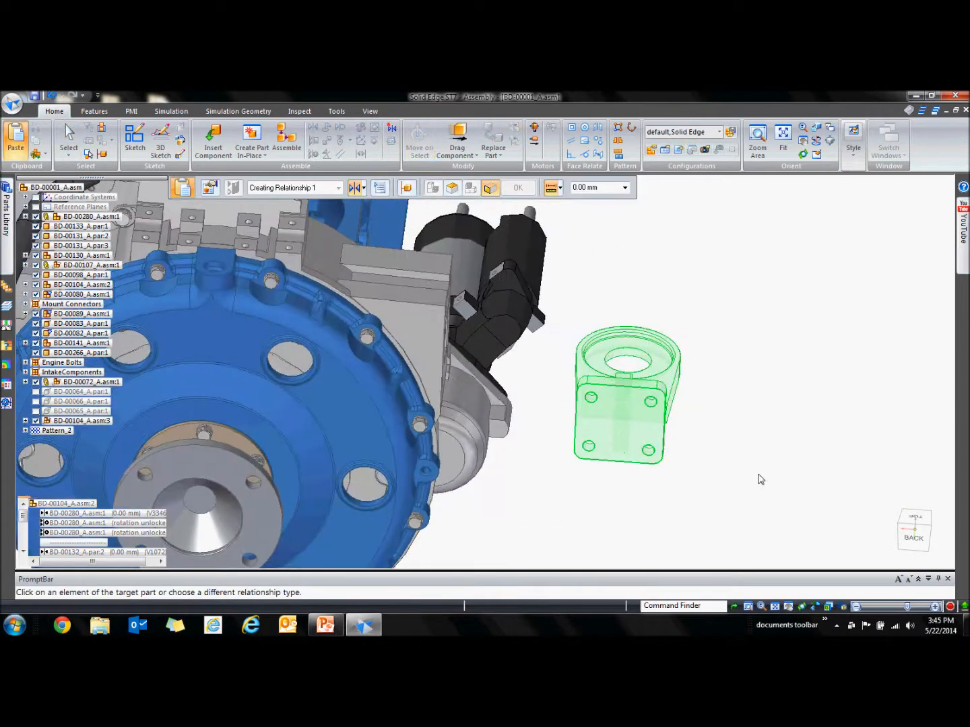
middle_click_drag(747, 473, 766, 464)
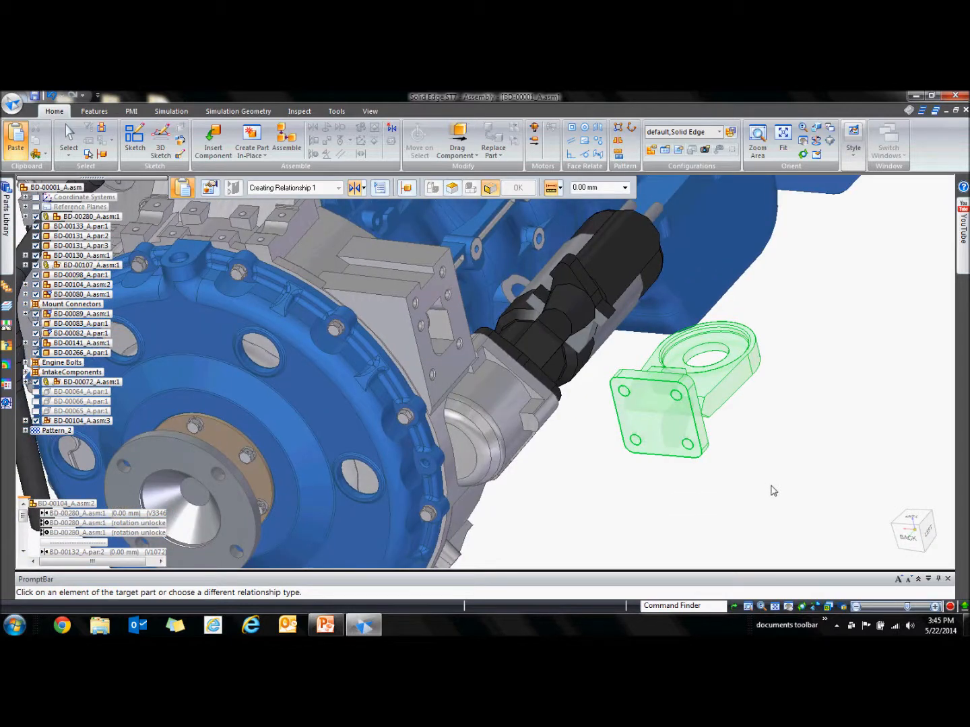
left_click(454, 366)
right_click(454, 367)
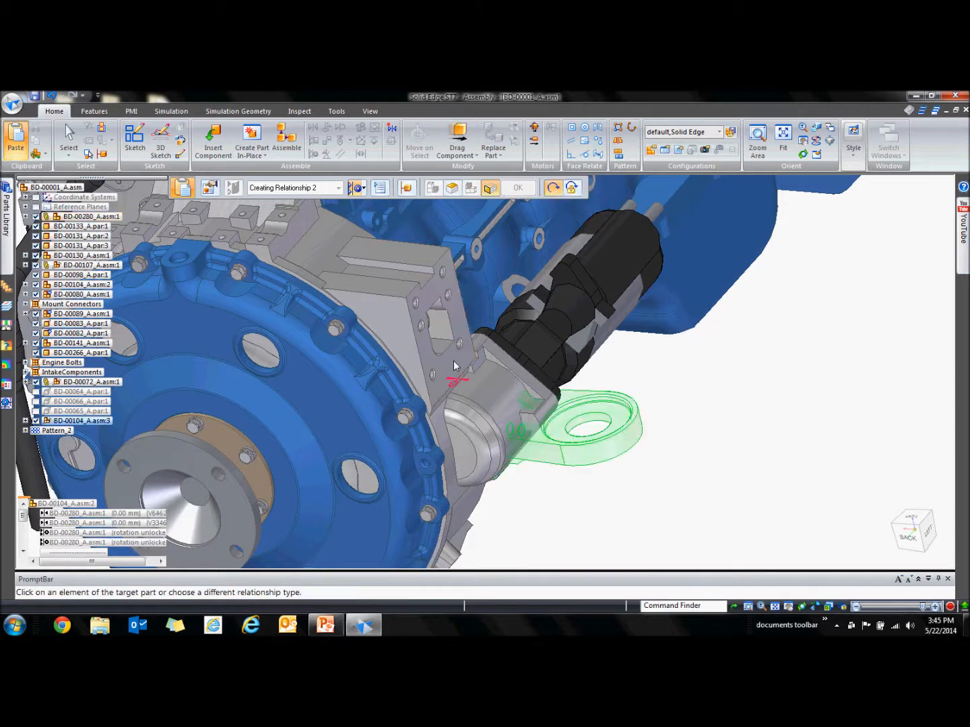
left_click(420, 329)
right_click(421, 329)
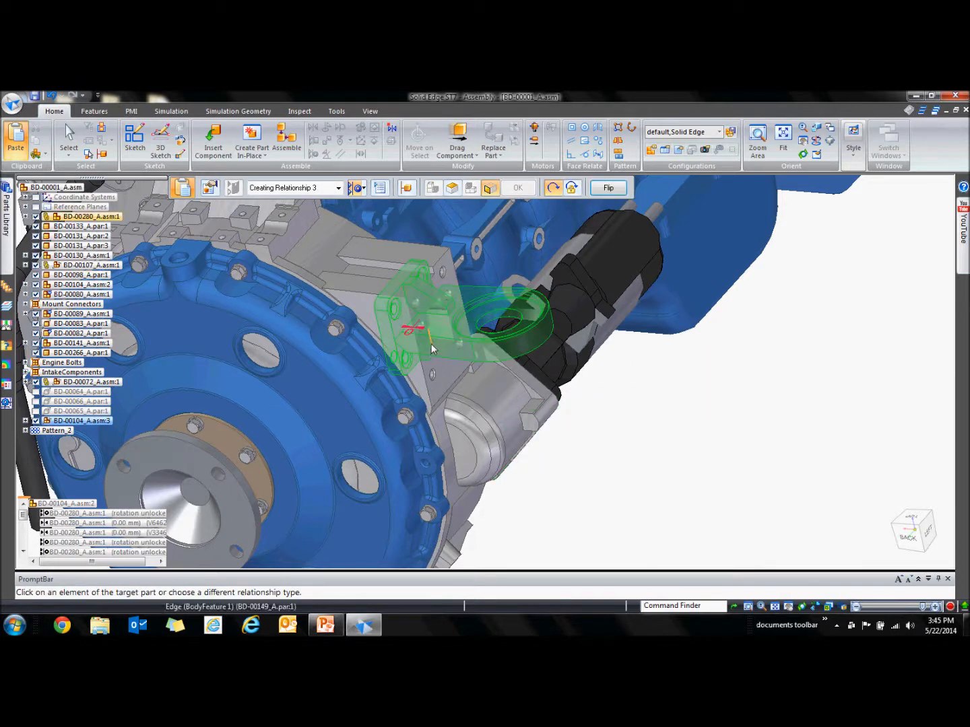
left_click(447, 294)
right_click(447, 294)
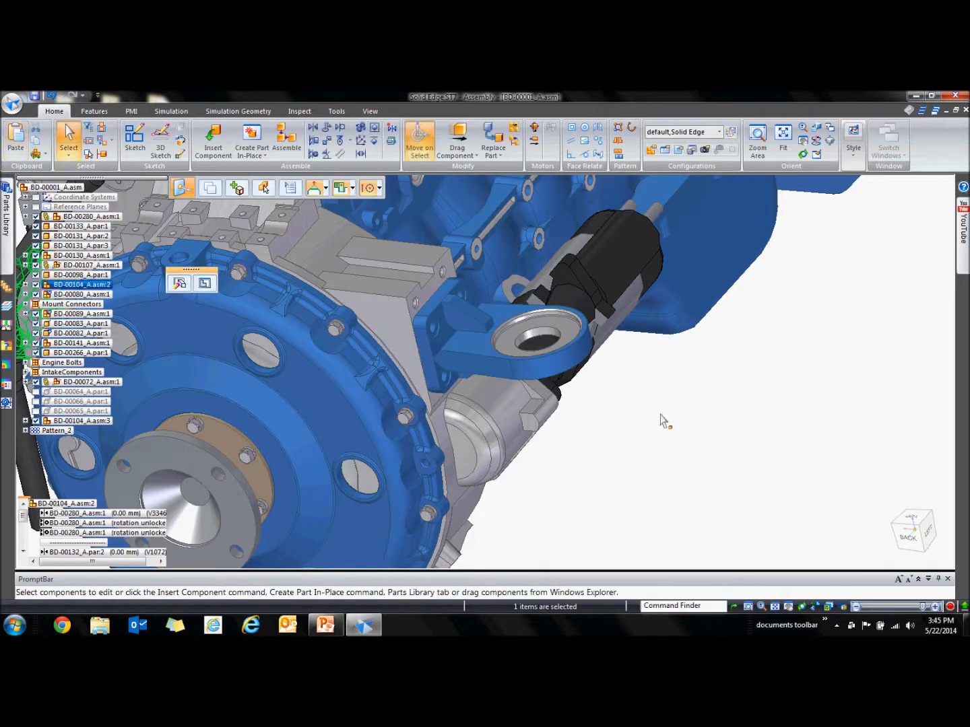
Clear the current selection and select bolt BD-00134_A.par:7 together with washer BD-00132_A.par:7 on the original bracket.
scroll(685, 479, "down", 3)
middle_click_drag(692, 461, 772, 411)
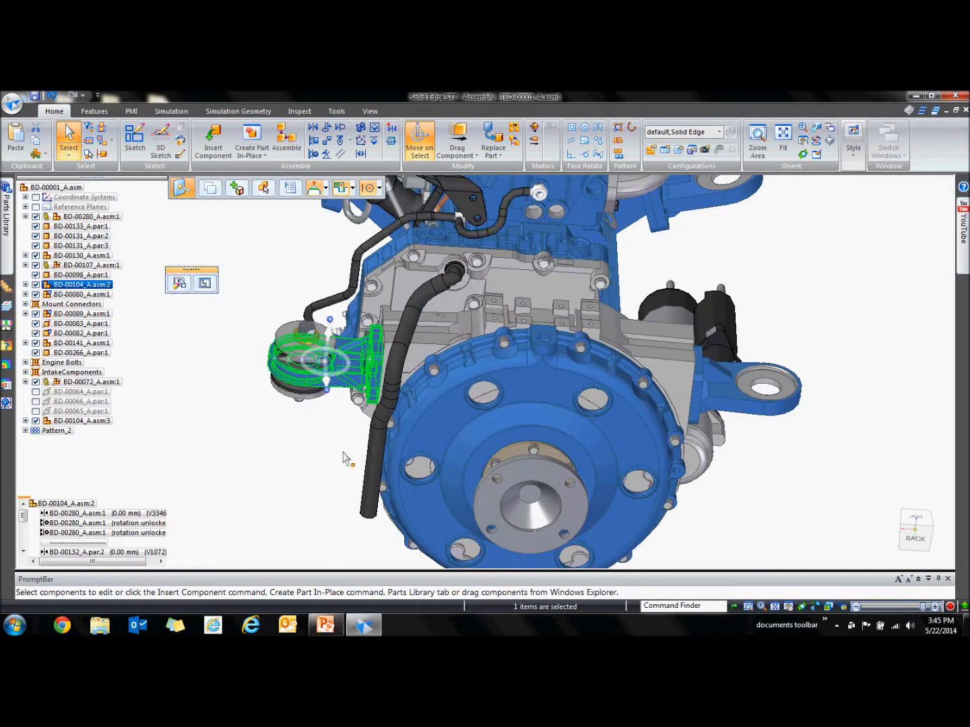
left_click(315, 453)
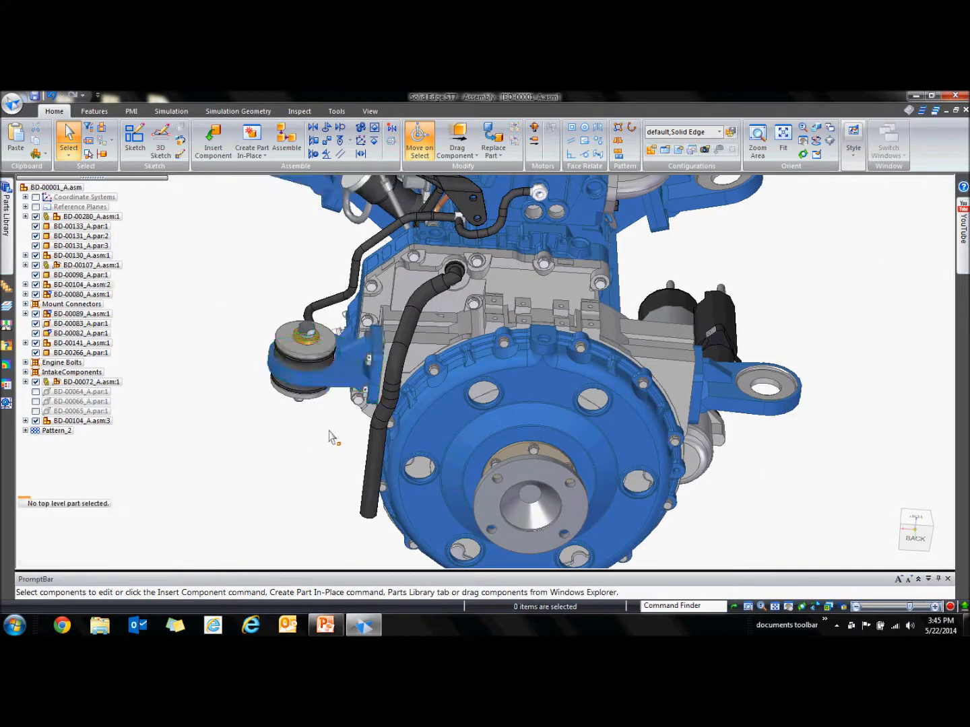
scroll(332, 436, "up", 5)
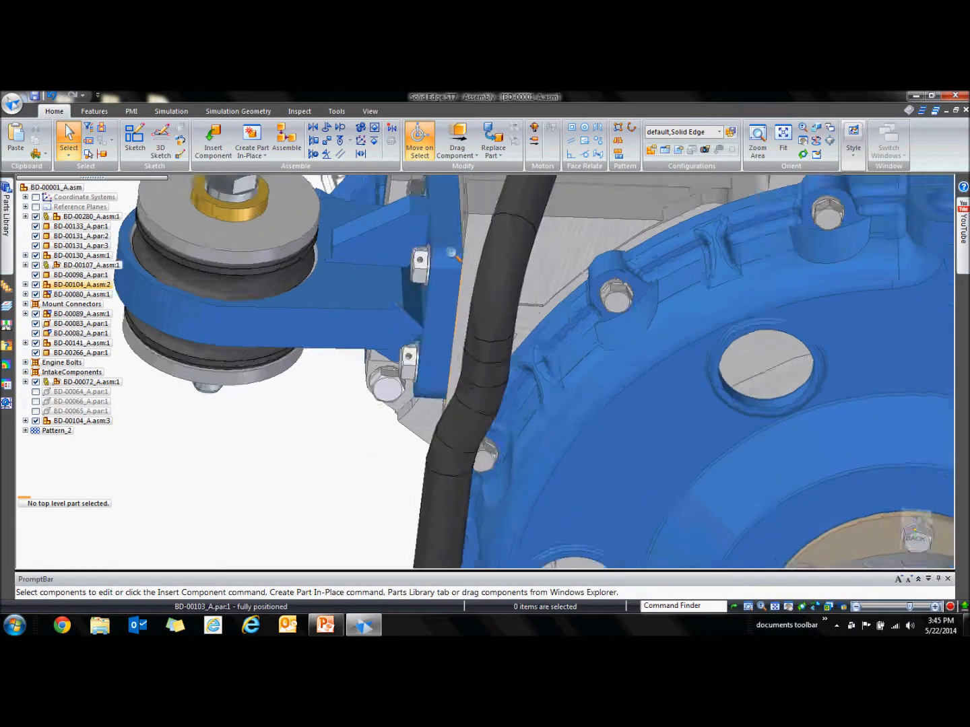
scroll(450, 253, "up", 3)
left_click(393, 300)
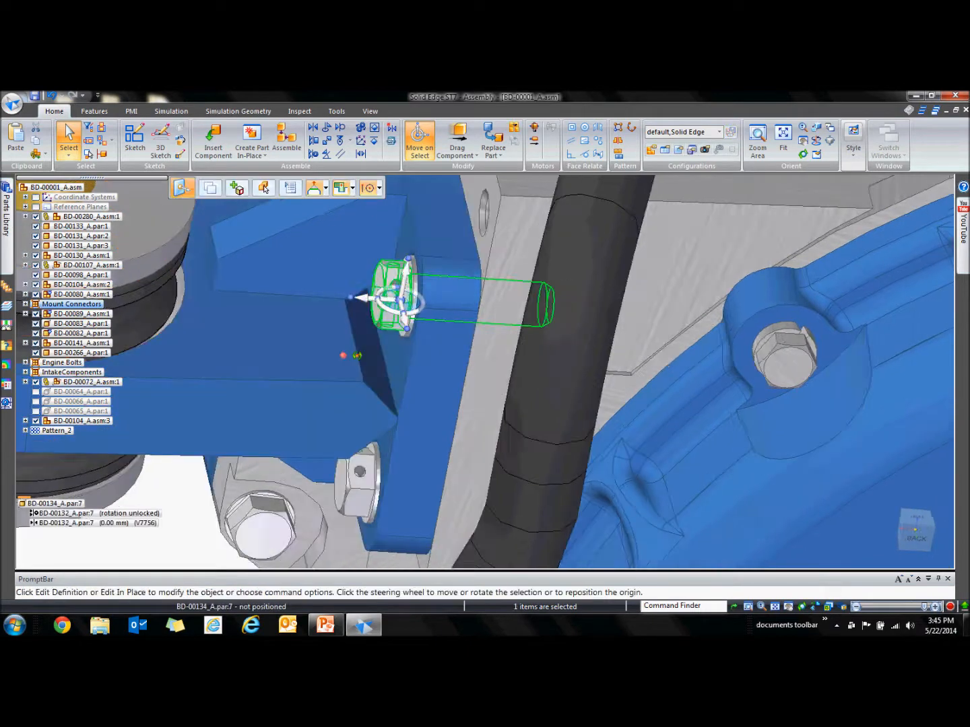
middle_click_drag(357, 356, 437, 362)
left_click(418, 330, "ctrl")
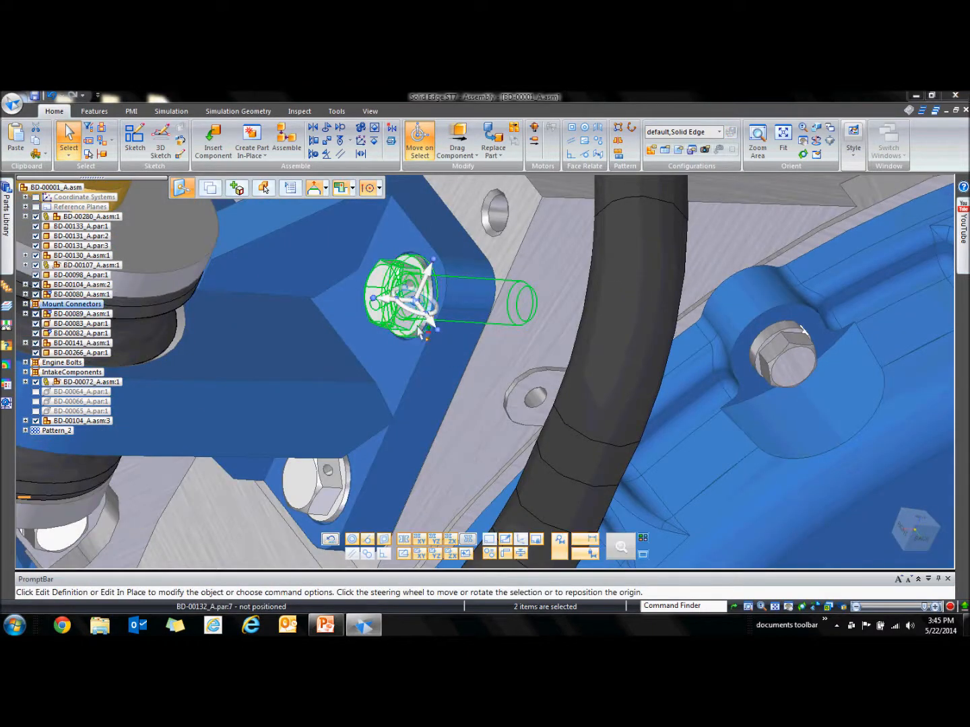
Extend the selection to the identical bolts and washers on the original bracket and add the rubber mount BD-00080_A.asm:1.
scroll(431, 373, "down", 3)
middle_click_drag(457, 353, 403, 353)
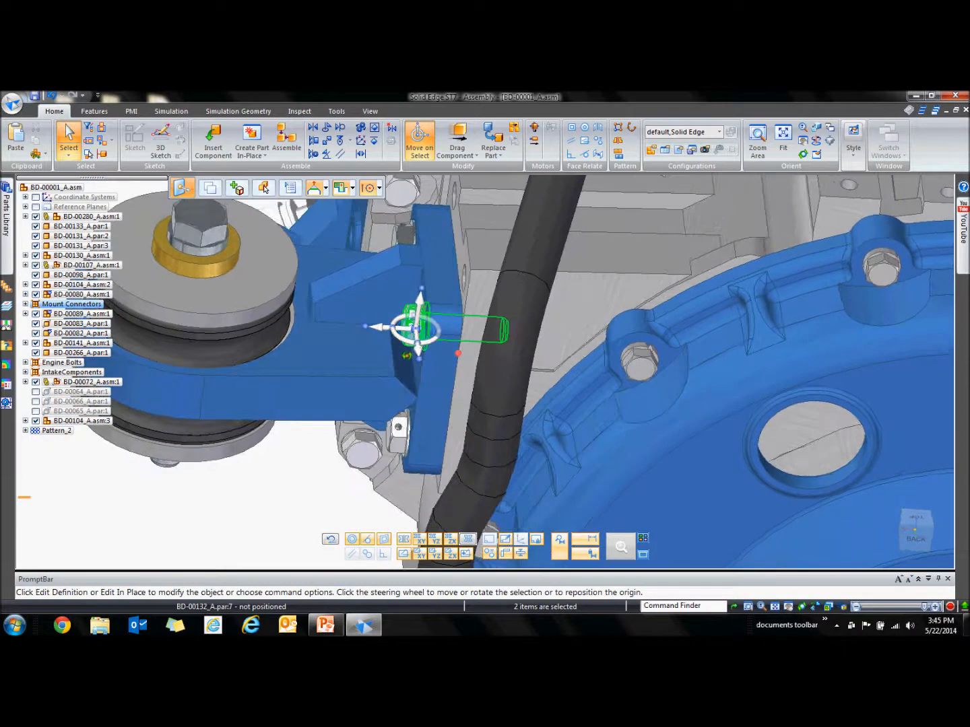
left_click(112, 141)
left_click(135, 182)
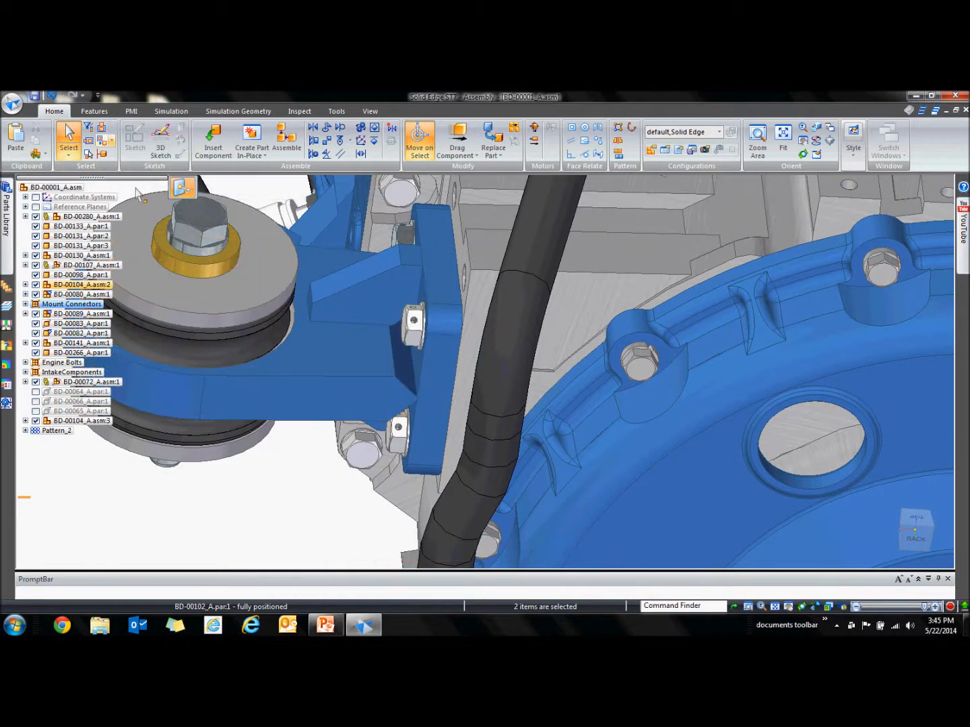
scroll(309, 483, "down", 2)
middle_click_drag(320, 462, 441, 446, "shift")
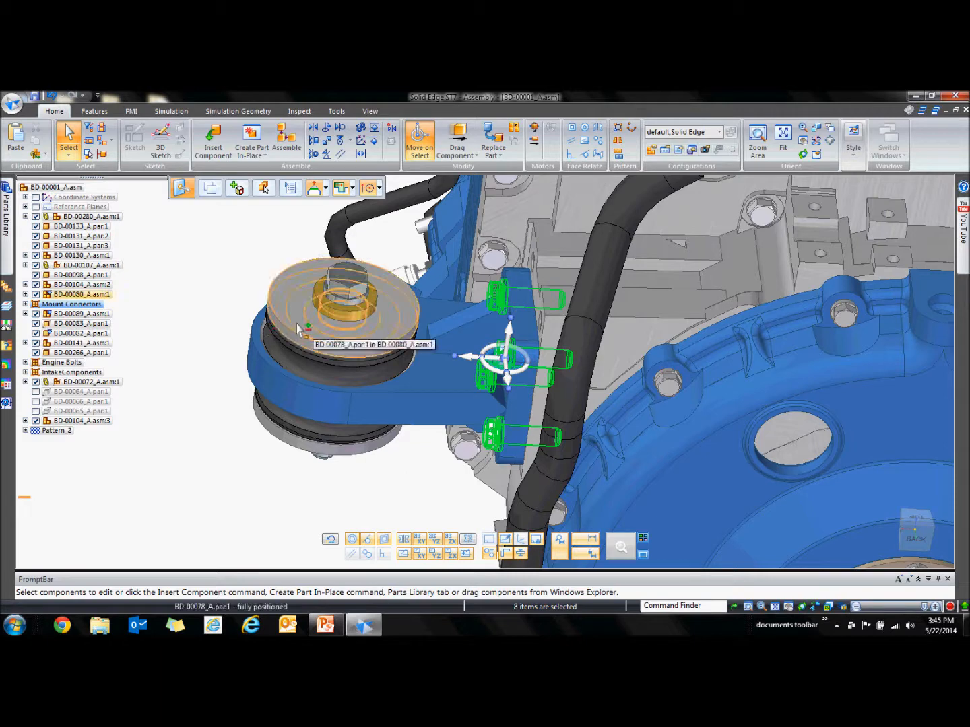
left_click(101, 293, "ctrl")
Duplicate the selected bolts, washers and rubber mount using bracket BD-00104_A.asm:2 as the source and BD-00104_A.asm:3 as the target.
scroll(421, 482, "down", 4)
middle_click_drag(421, 483, 320, 369, "shift")
middle_click_drag(855, 402, 889, 500)
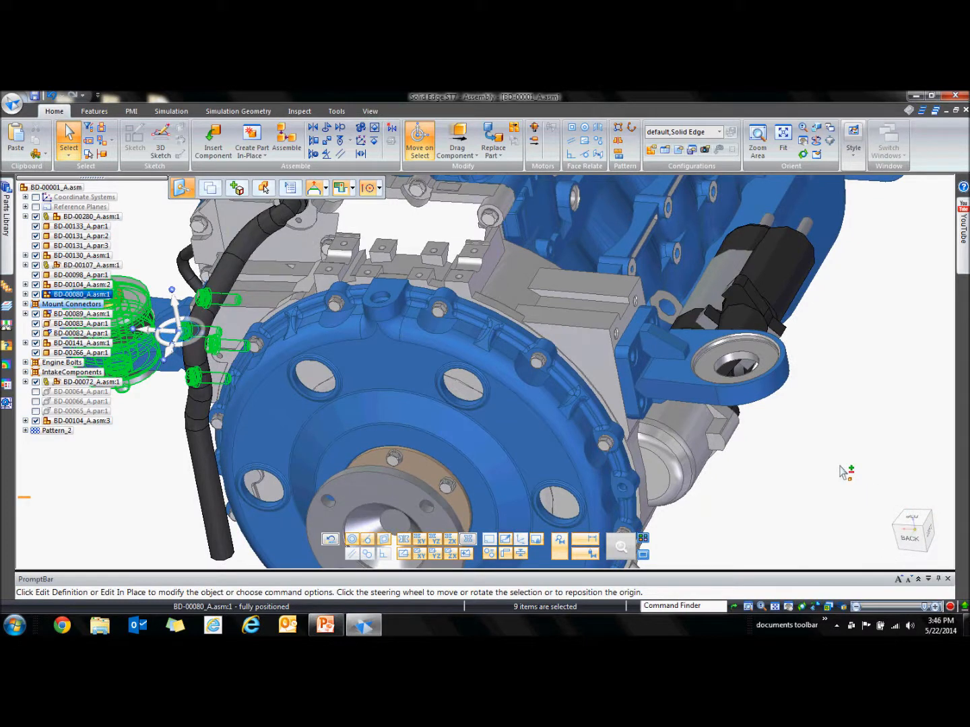
left_click(619, 156)
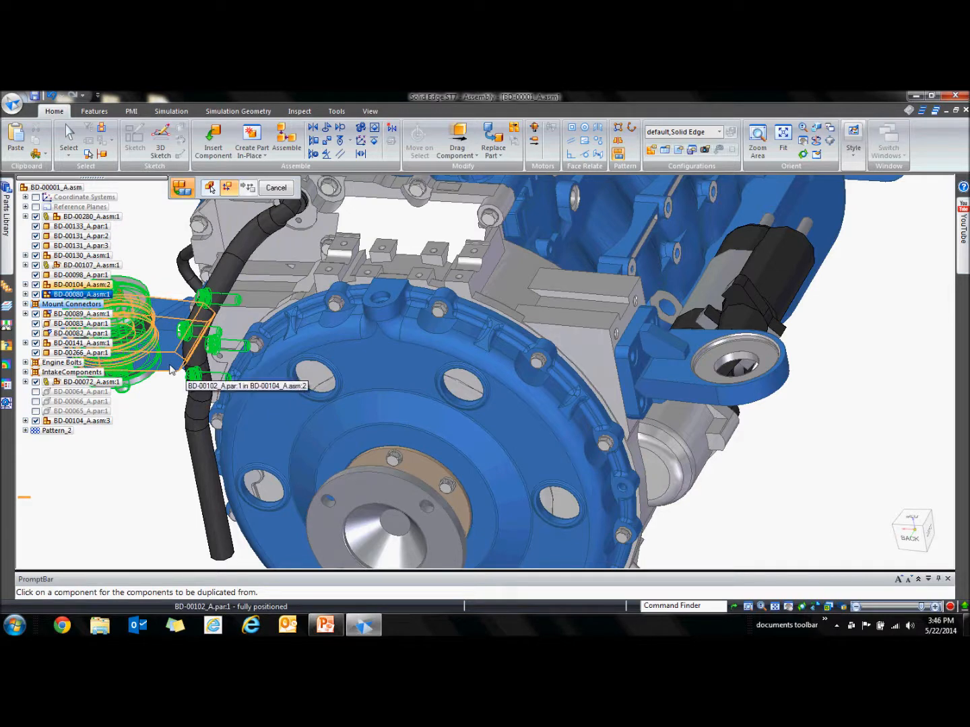
left_click(169, 375)
left_click(671, 373)
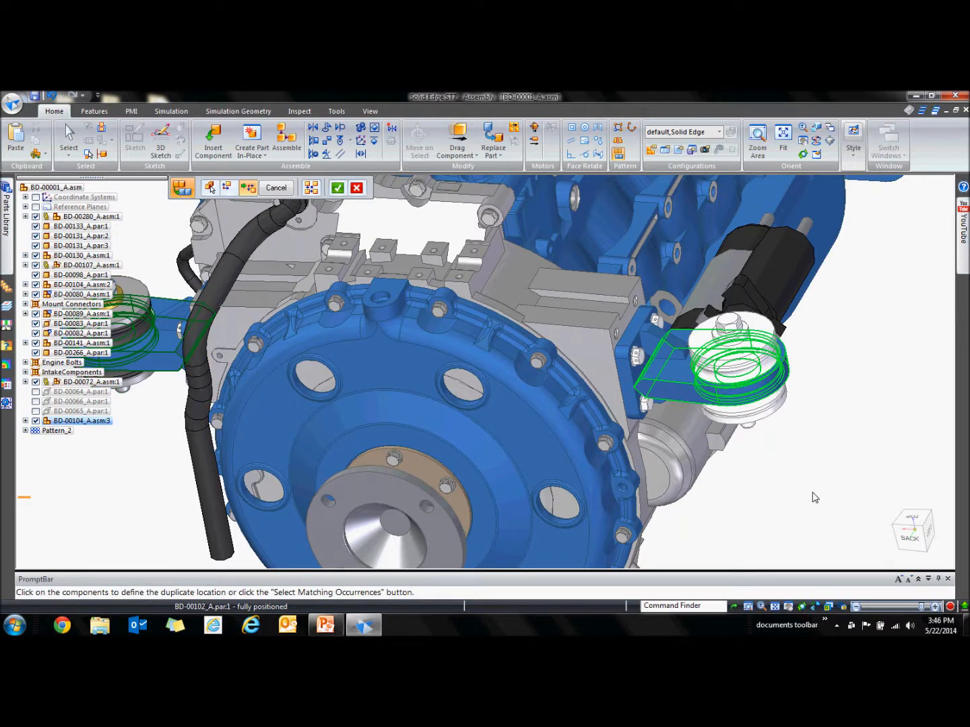
Extend the duplication to all matching bracket occurrences on the engine and finish the Duplicate Component command.
scroll(800, 480, "down", 2)
middle_click_drag(800, 479, 761, 518)
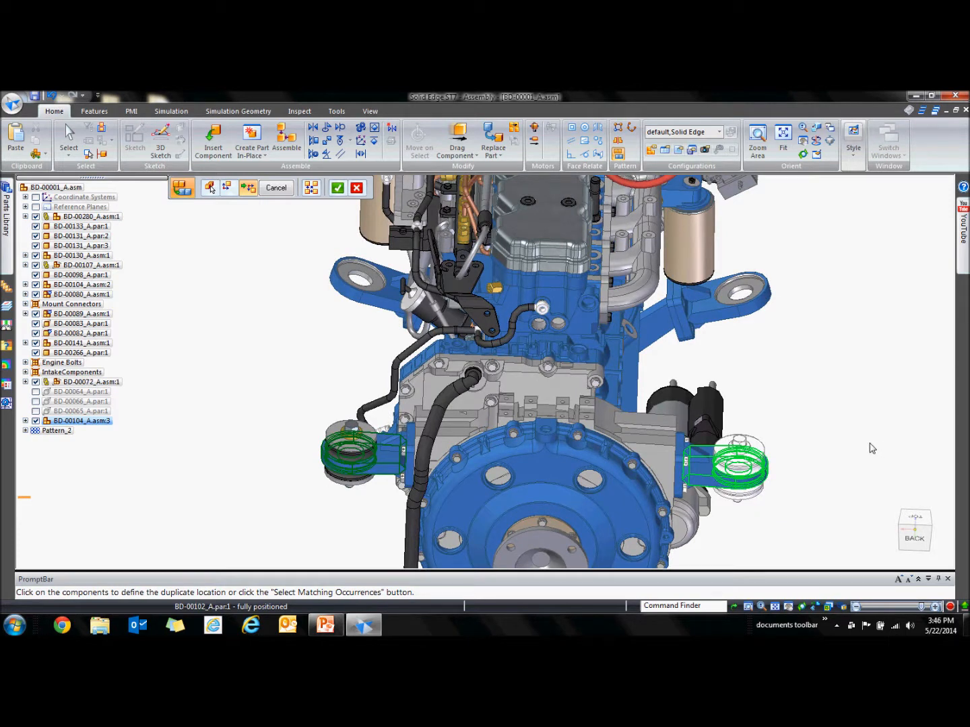
left_click(316, 190)
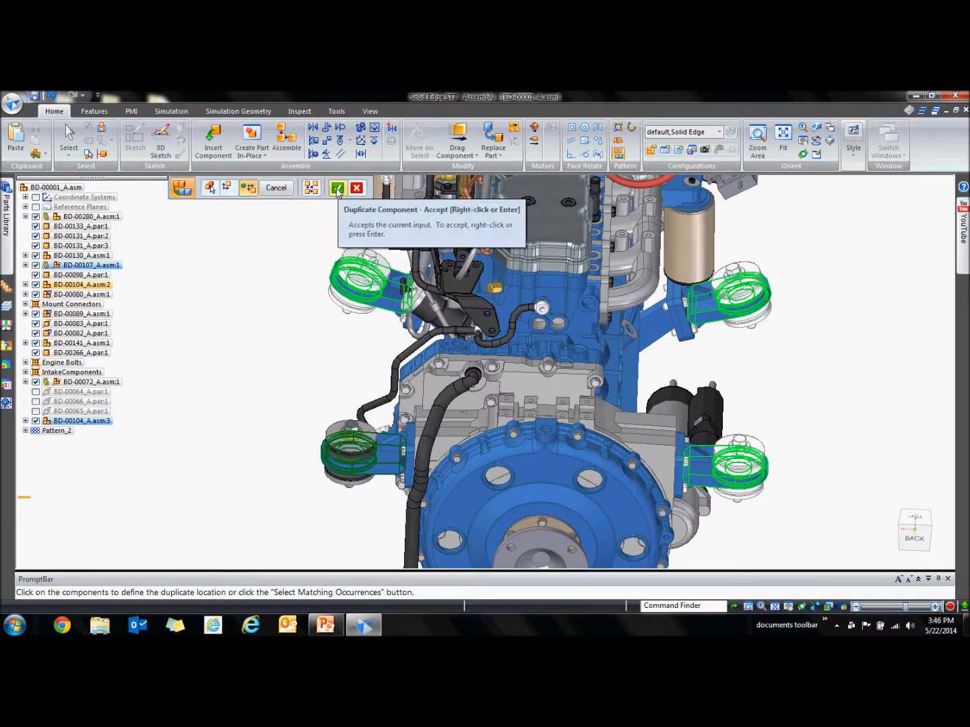
left_click(337, 190)
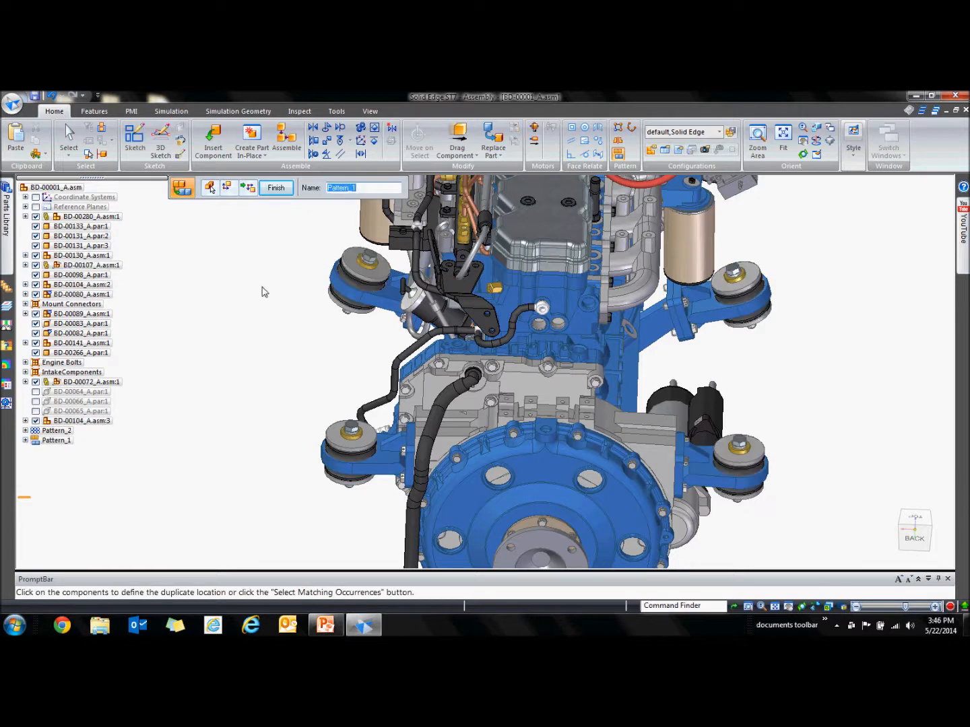
left_click(276, 188)
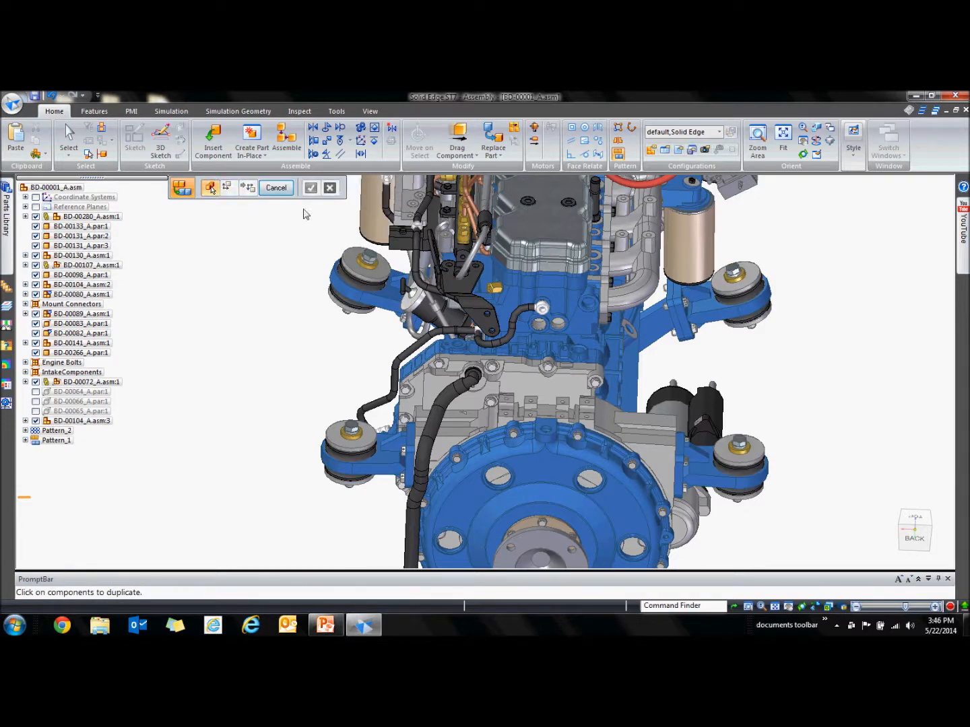
left_click(286, 193)
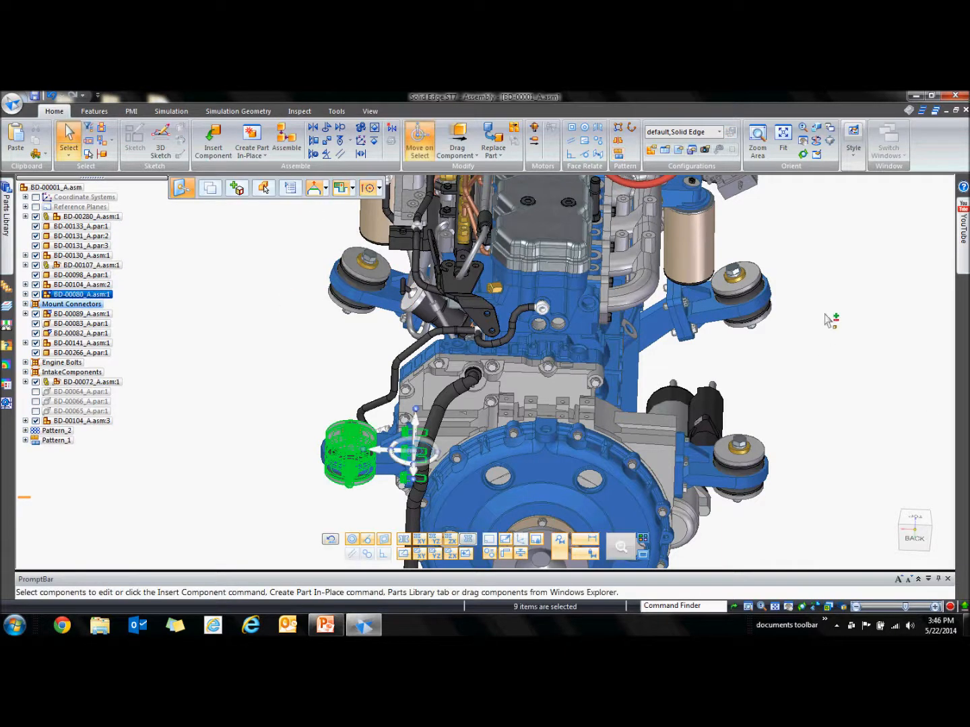
Clear the selection and highlight the turbocharger housing and engine subassembly BD-00280_A.asm:1 to see where the housing belongs.
middle_click_drag(830, 321, 851, 395)
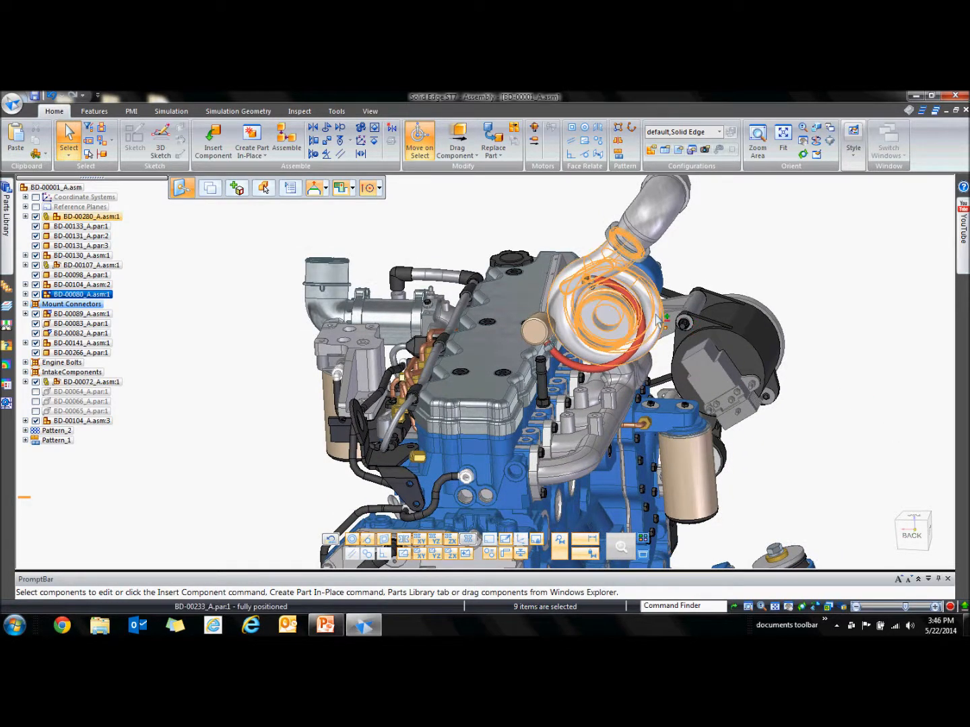
left_click(237, 284)
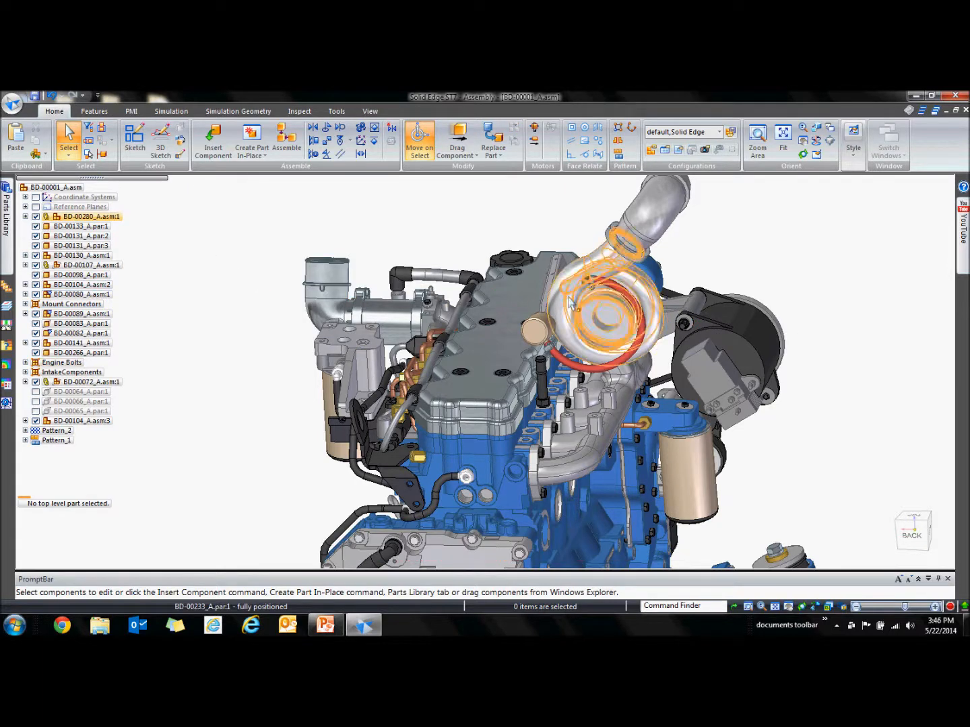
left_click(571, 303)
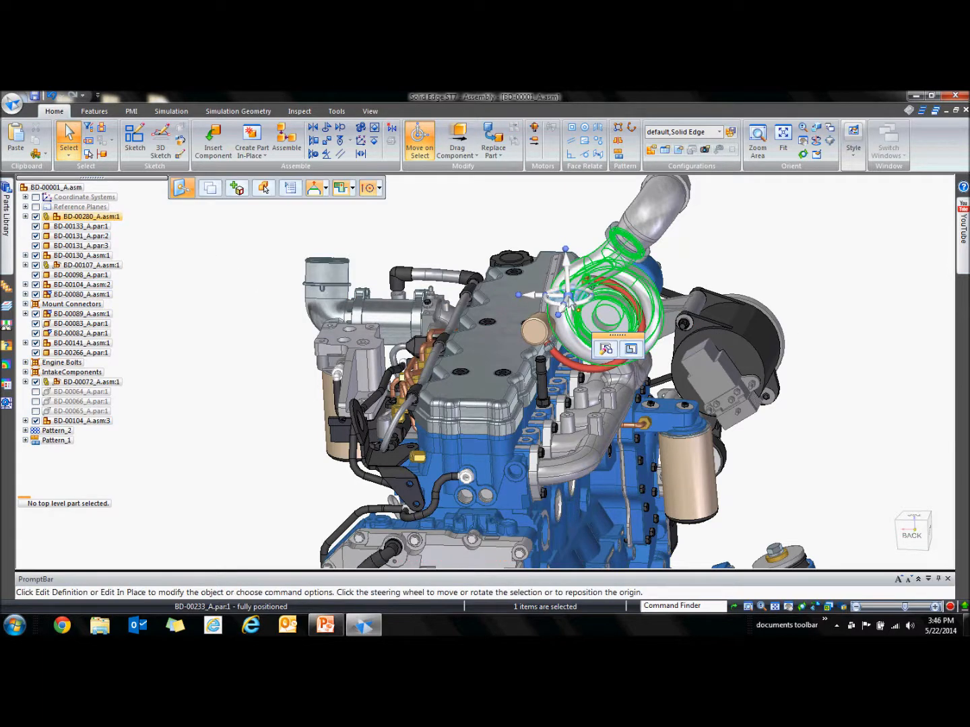
left_click(105, 217)
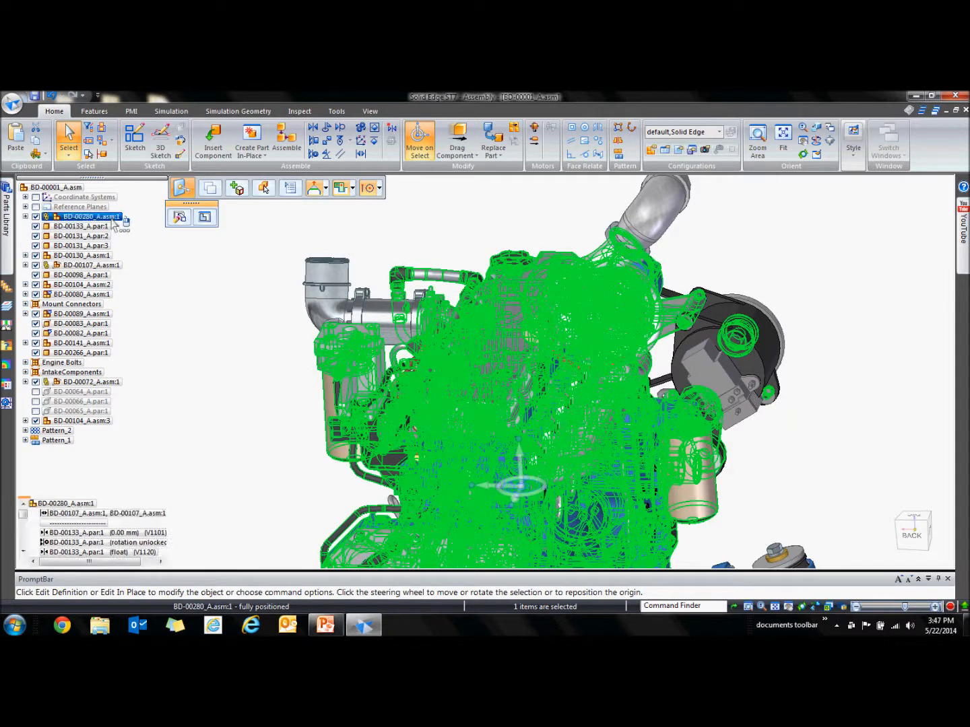
left_click(202, 306)
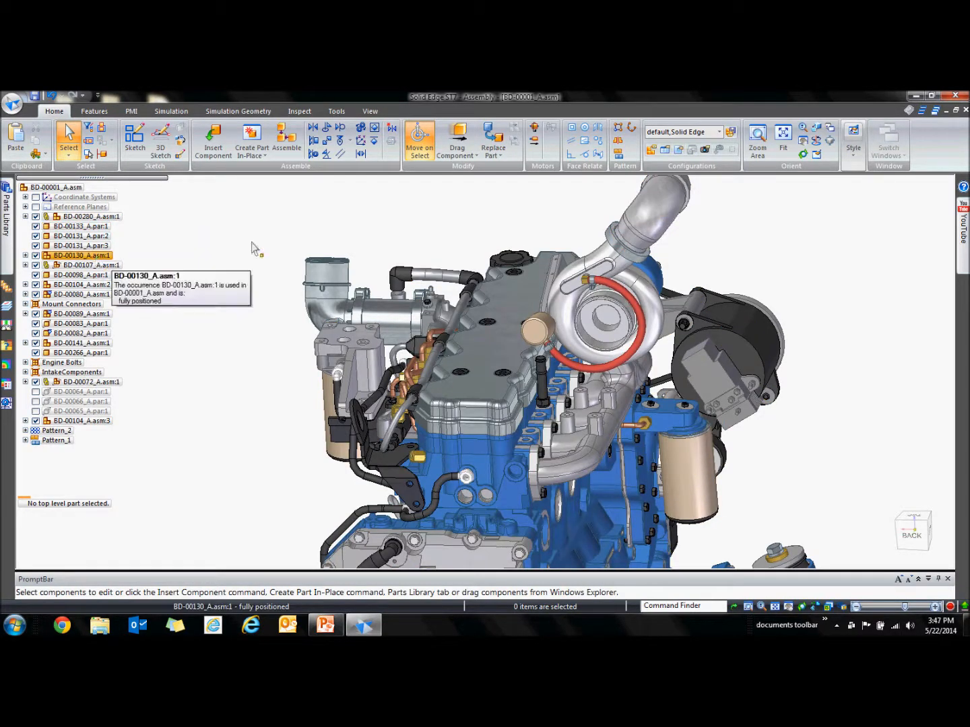
Apply the 3-Waste Gate display configuration to the assembly.
middle_click_drag(781, 276, 755, 215)
left_click(719, 133)
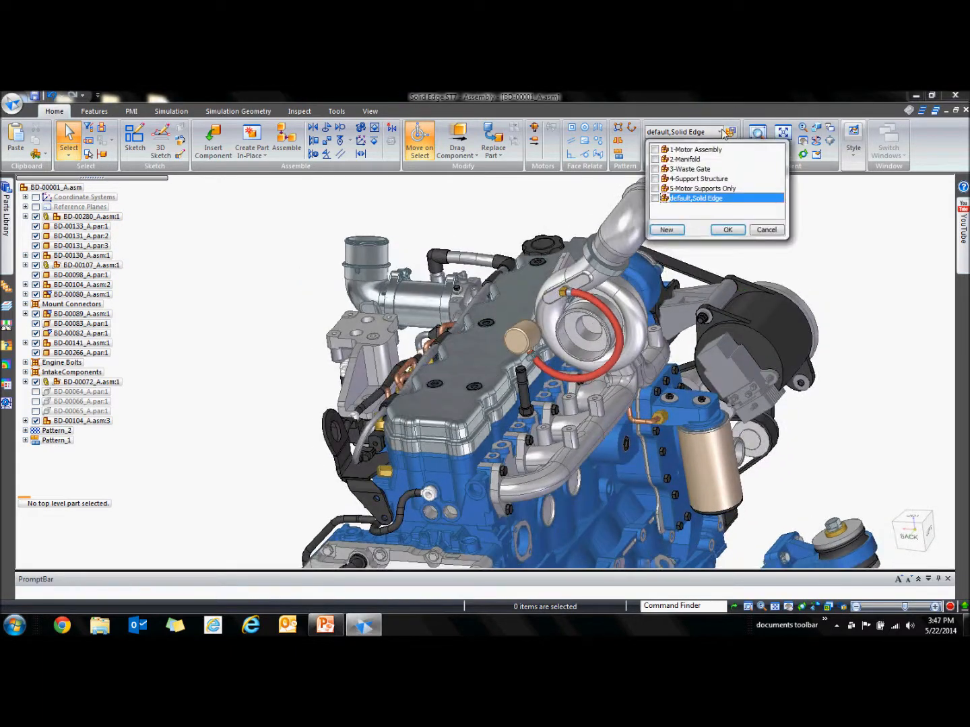
left_click(702, 169)
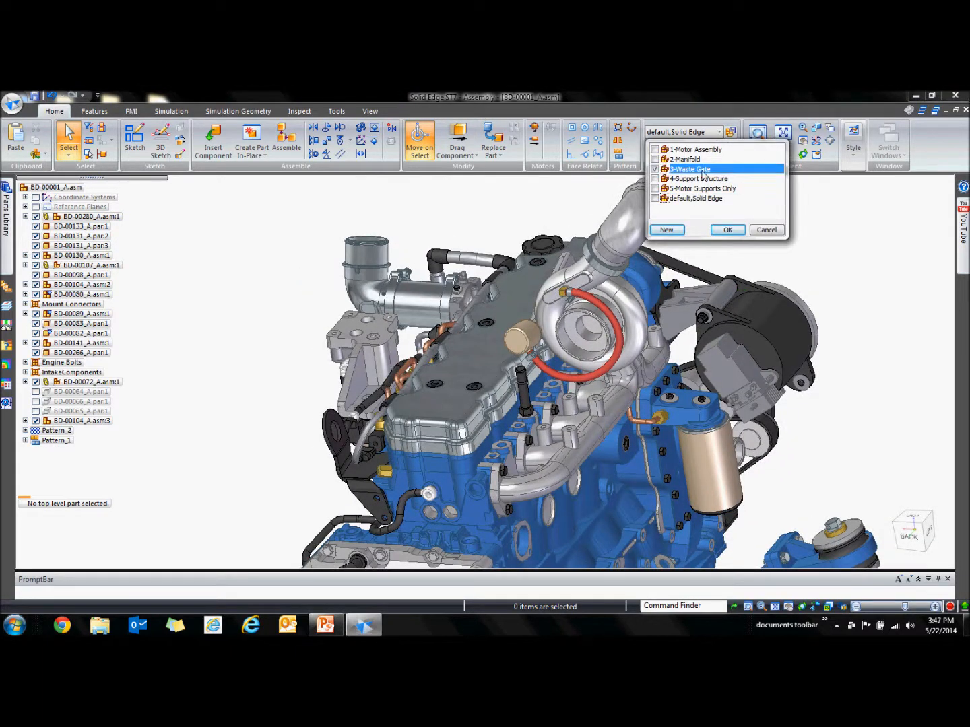
left_click(738, 233)
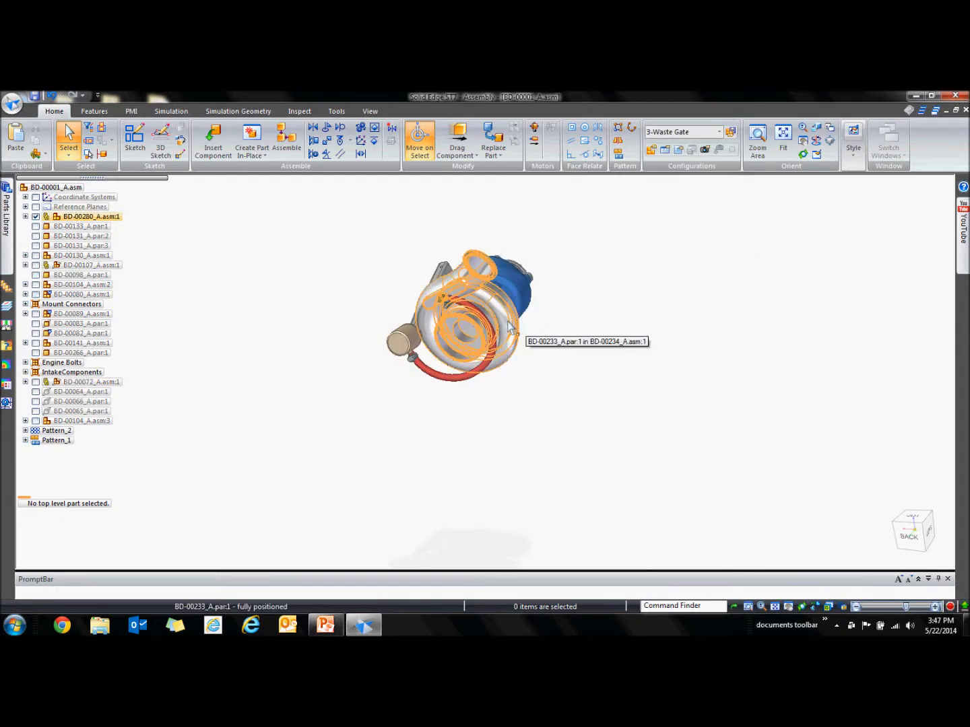
Open subassembly BD-00280_A.asm and, from within it, the turbocharger subassembly BD-00234_A.asm.
right_click(106, 221)
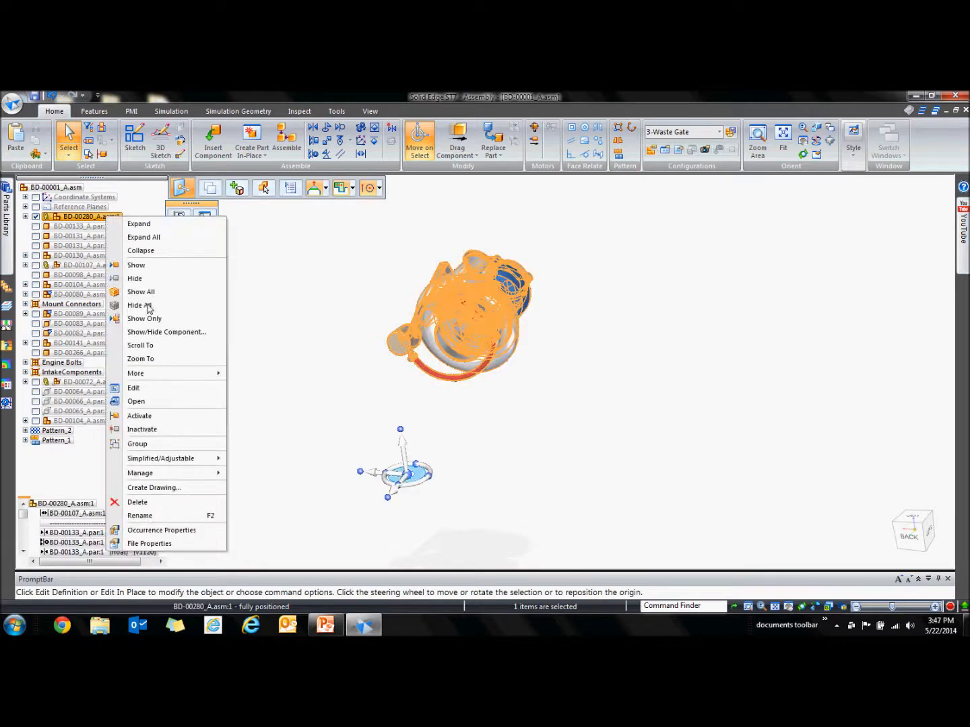
left_click(173, 403)
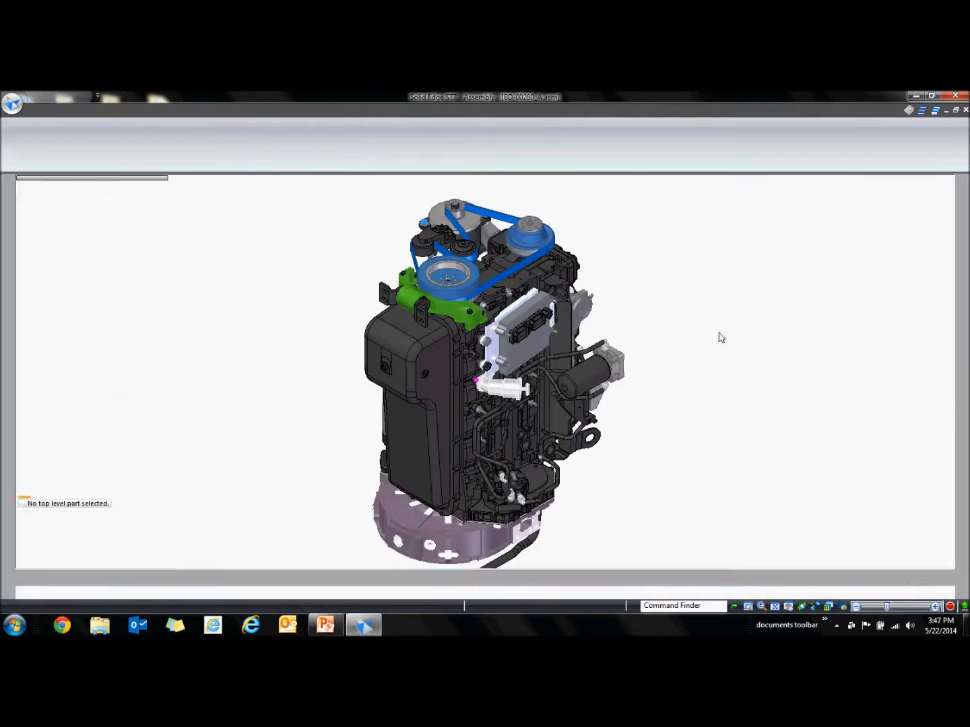
middle_click_drag(665, 263, 216, 381)
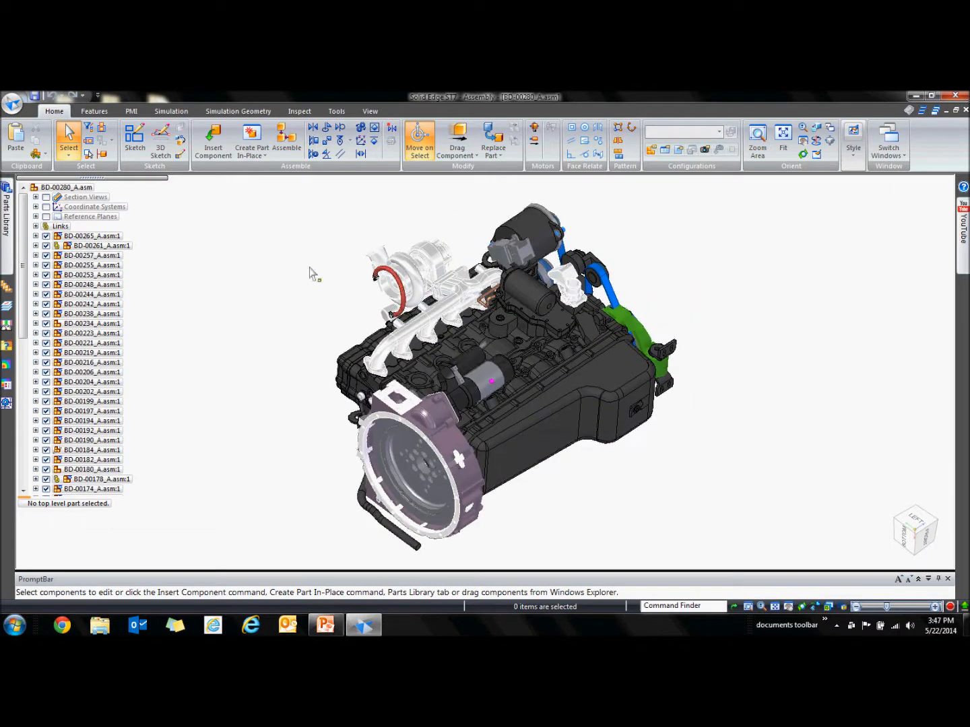
right_click(76, 324)
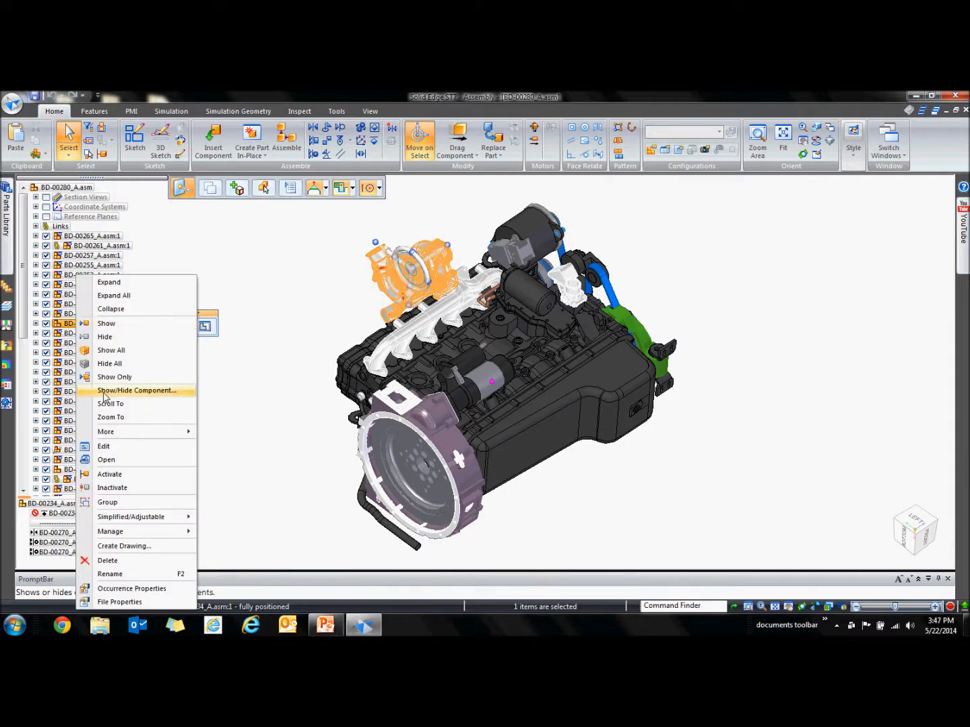
left_click(120, 459)
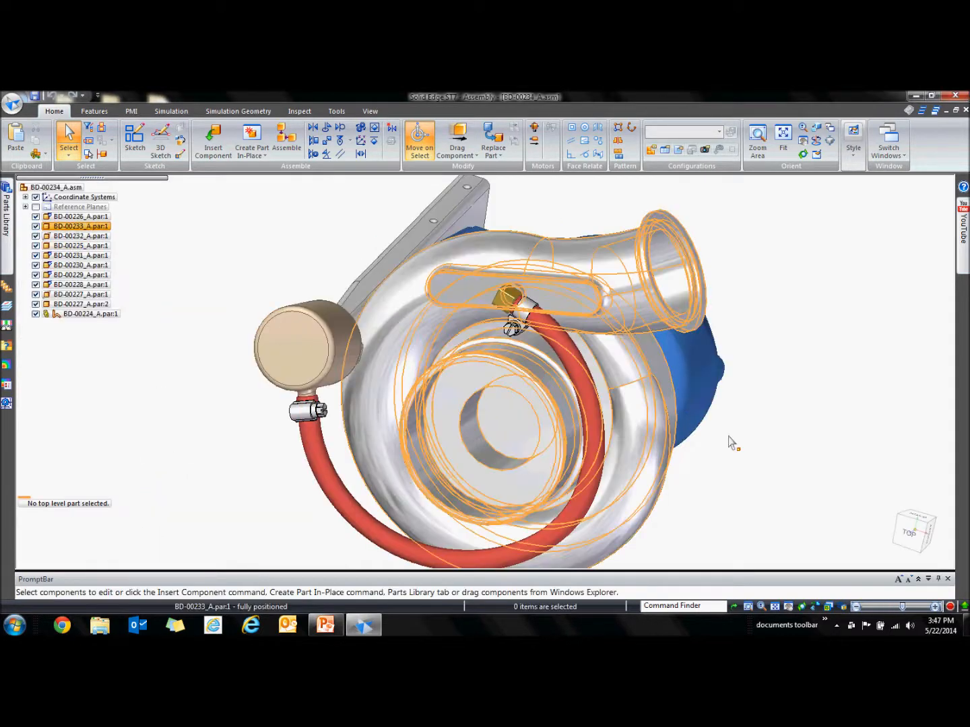
scroll(731, 422, "down", 3)
middle_click_drag(731, 396, 778, 404)
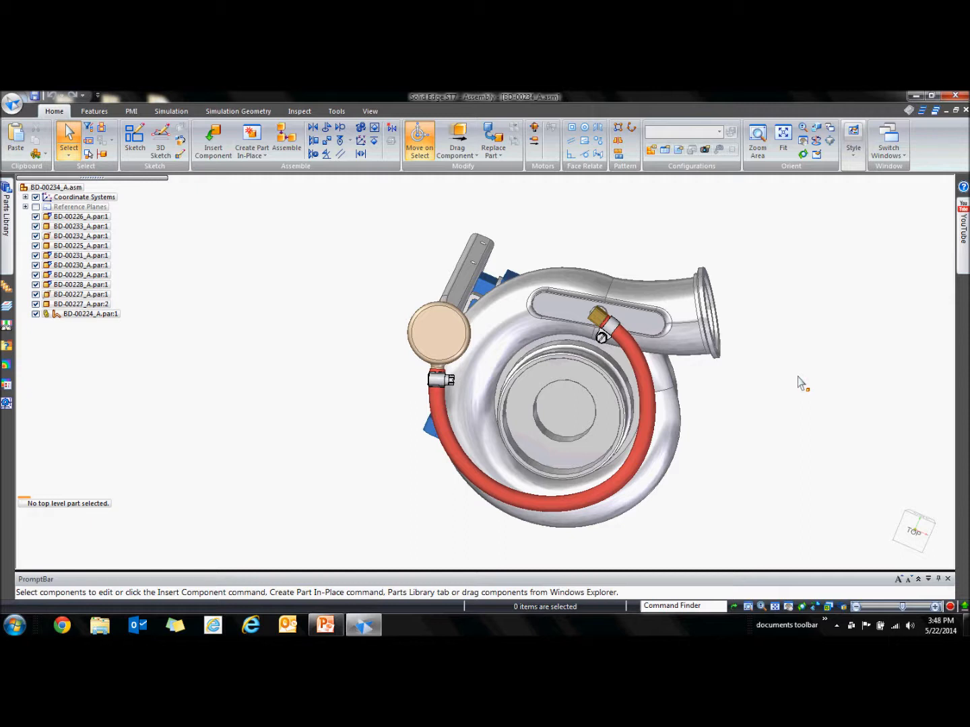
Edit the definition of the red hose BD-00224_A.par:1 and accept its existing tube path.
right_click(455, 455)
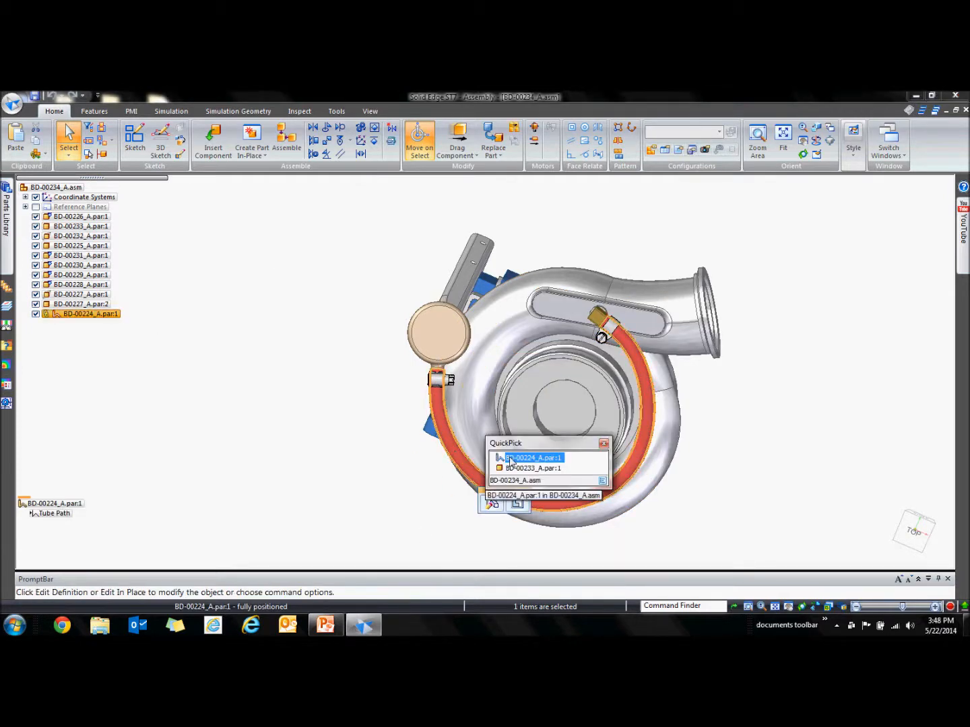
left_click(492, 503)
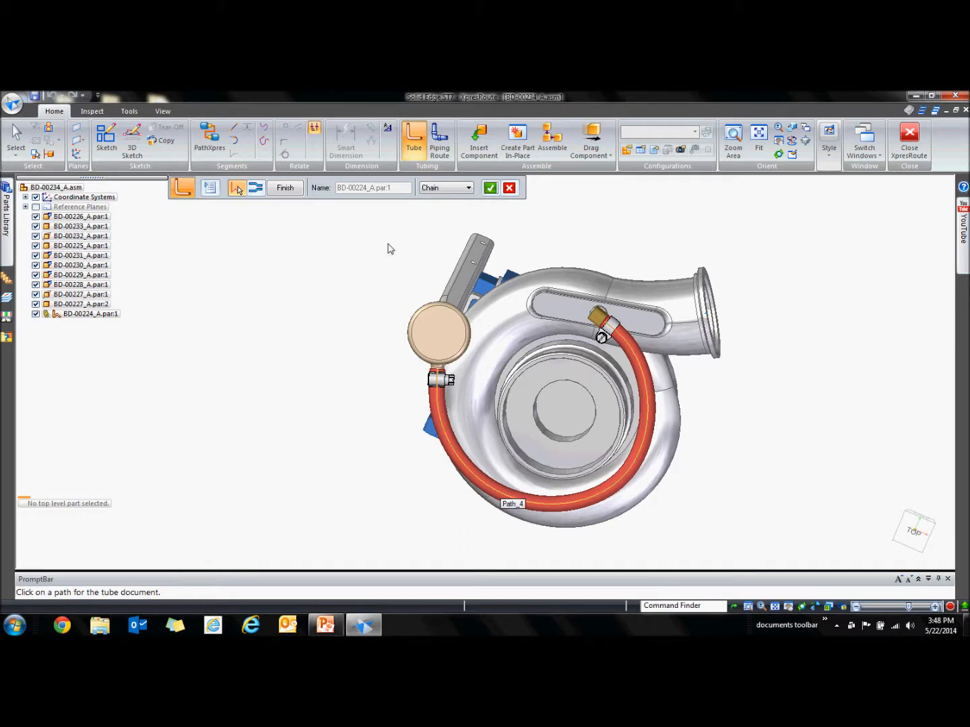
left_click(491, 190)
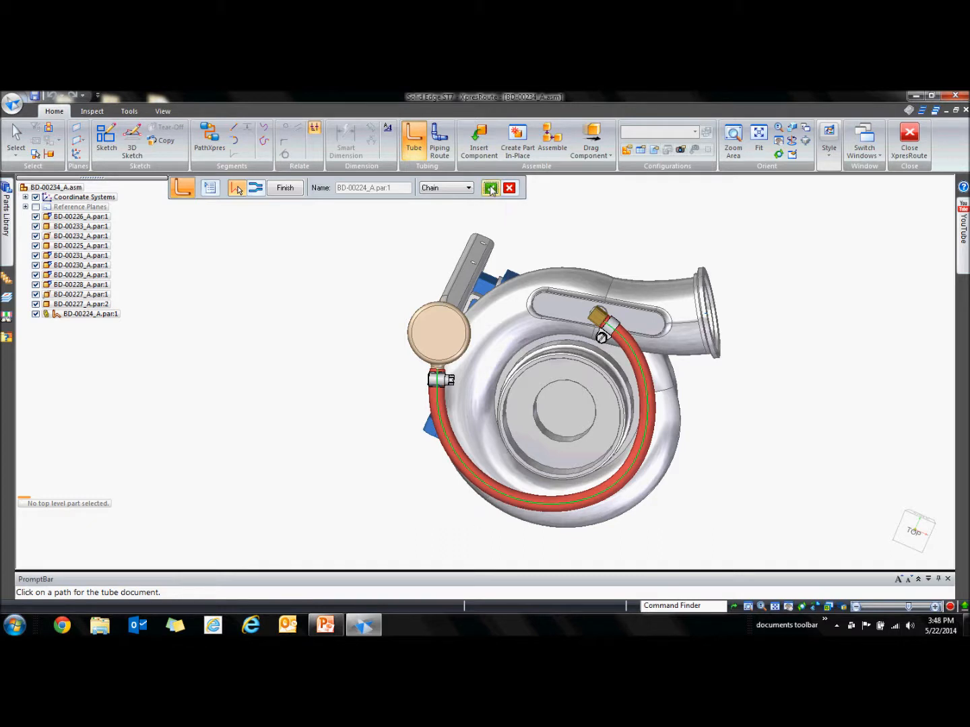
Edit the hose's curve Path_4, fix its length at 370 mm and finish the path.
right_click(490, 495)
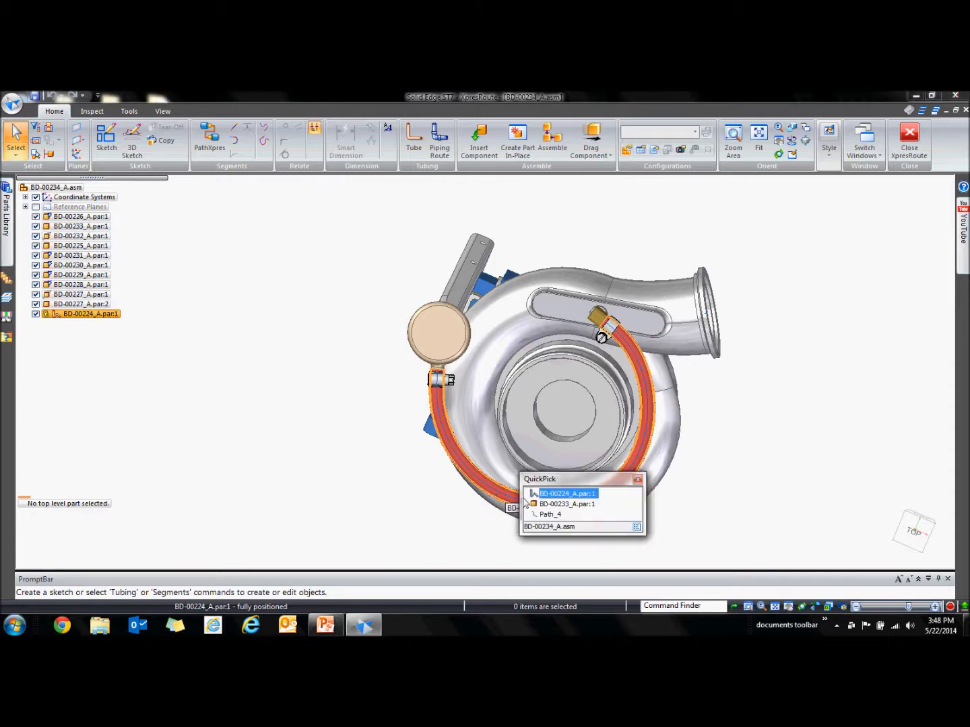
left_click(553, 520)
left_click(505, 504)
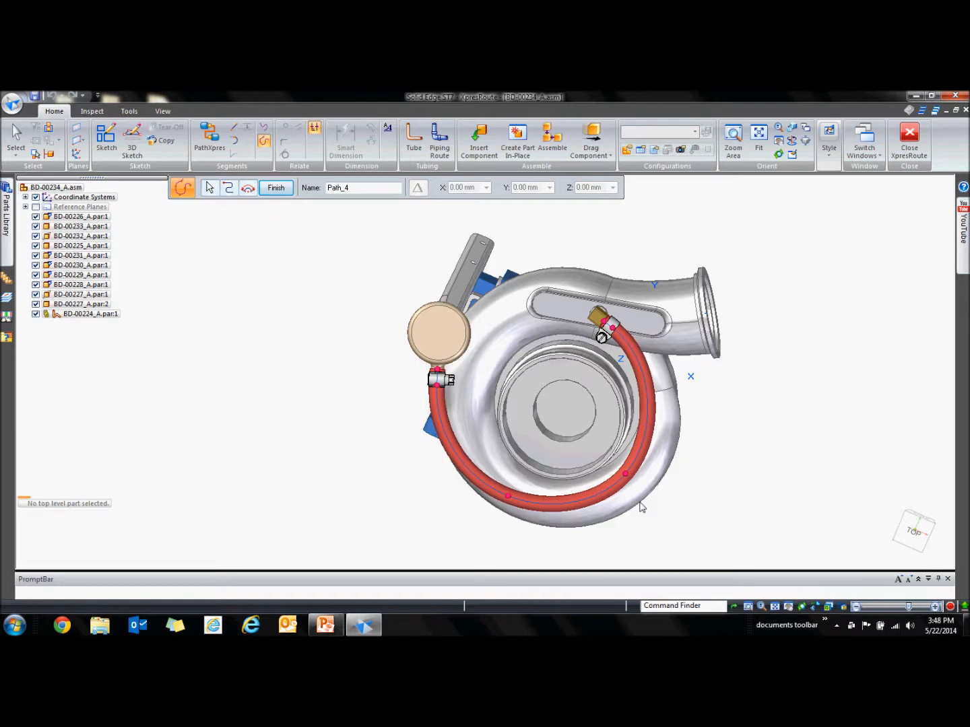
left_click(248, 188)
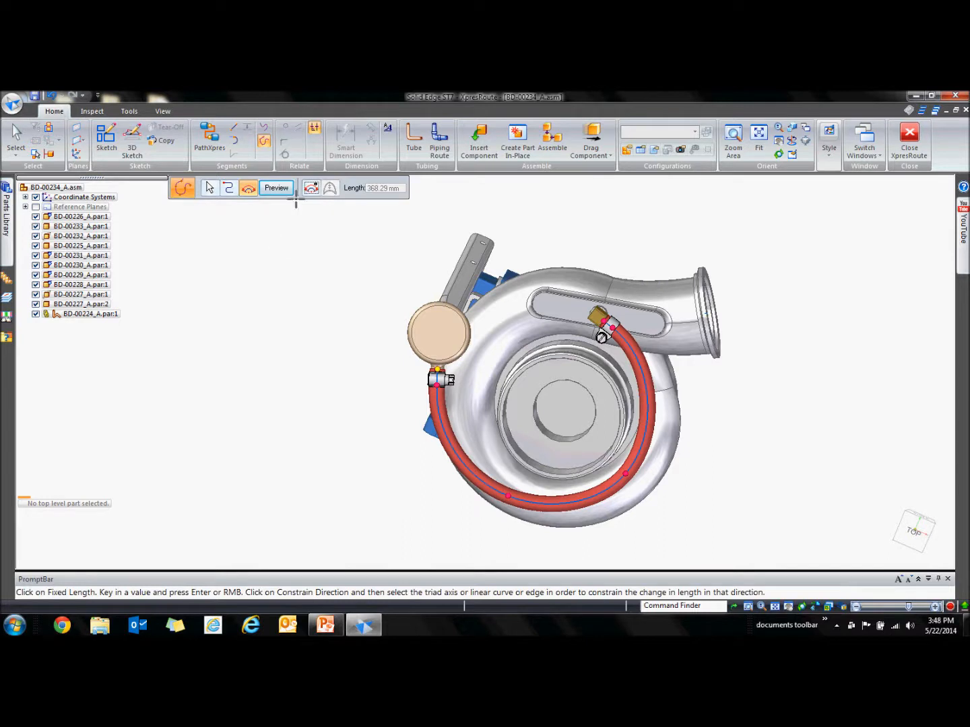
left_click(312, 188)
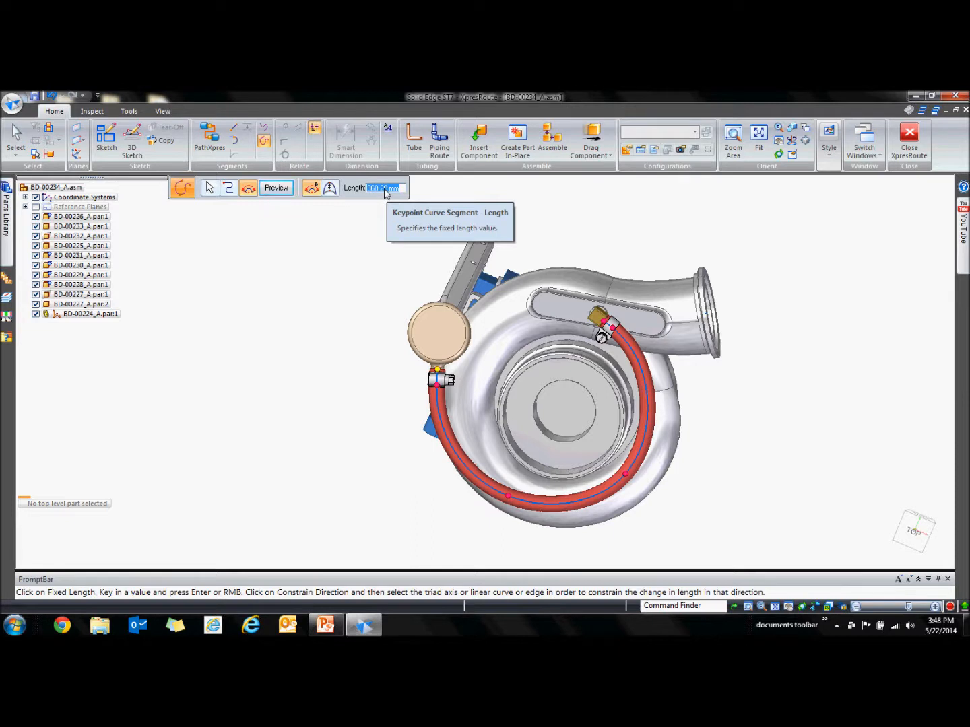
type("370")
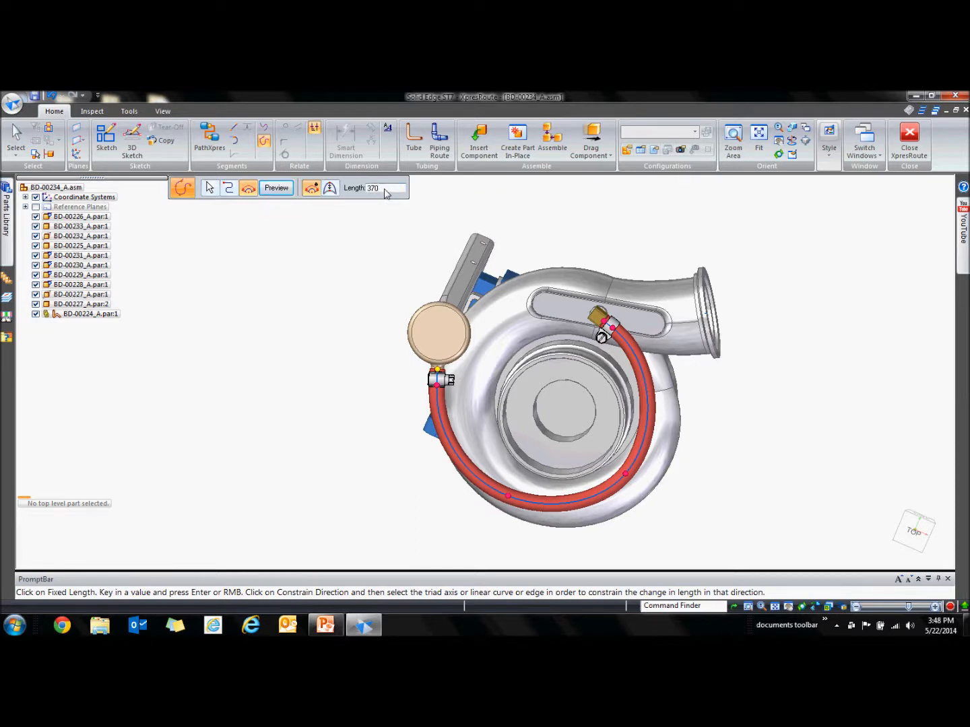
key("Return")
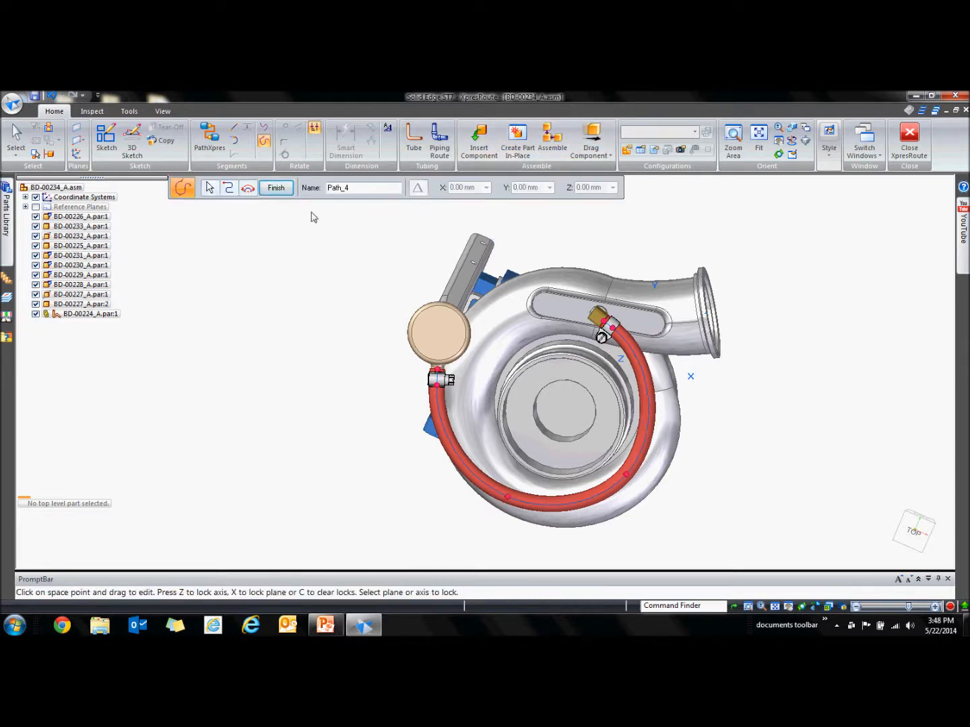
left_click(277, 190)
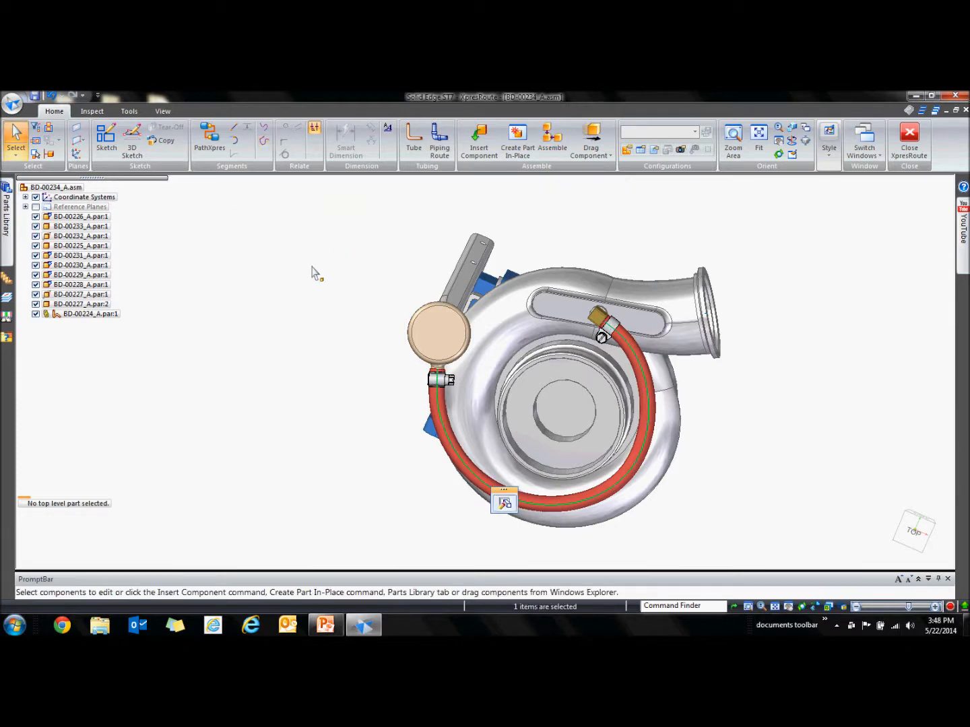
Rotate the hose clamp BD-00227_A.par:2 together with the canister's hose fitting about 49° around the waste gate canister's axis.
middle_click_drag(337, 342, 314, 349)
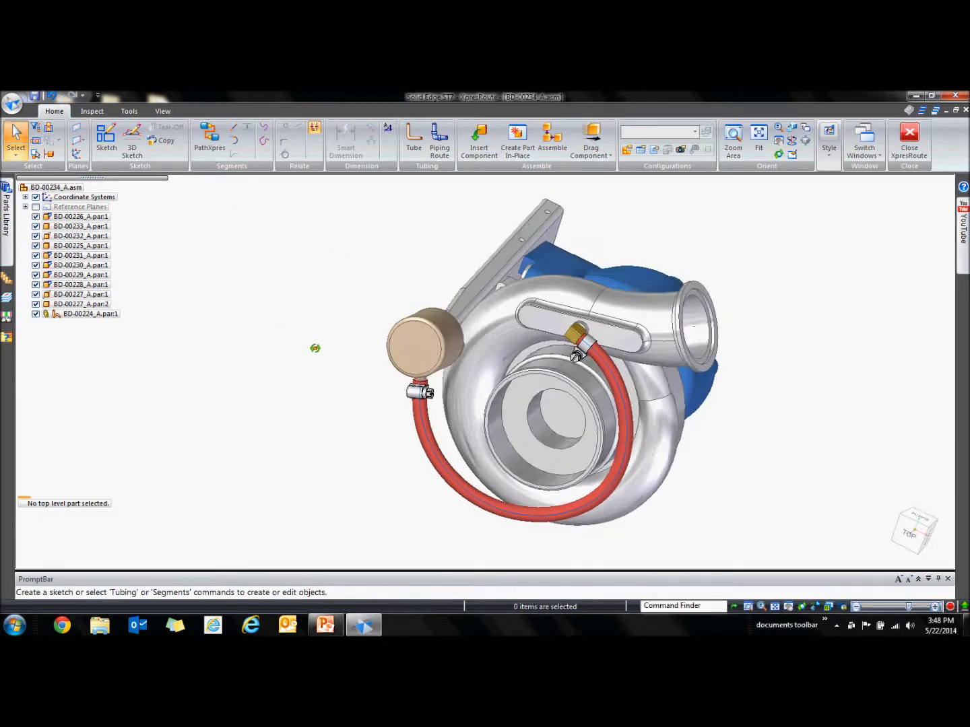
left_click(16, 155)
left_click(43, 184)
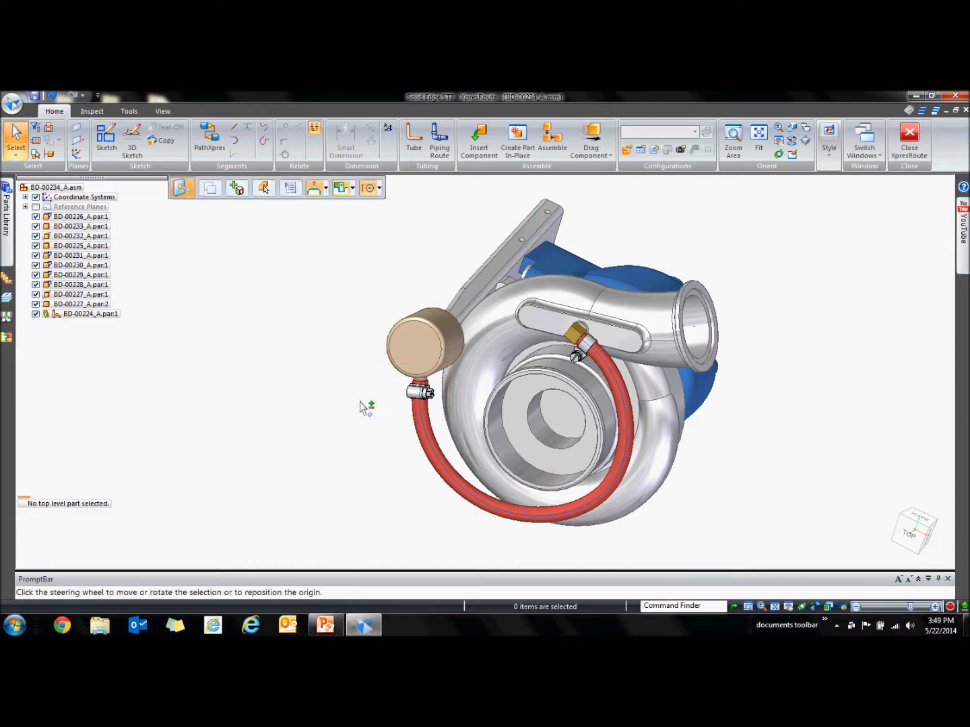
left_click(428, 393)
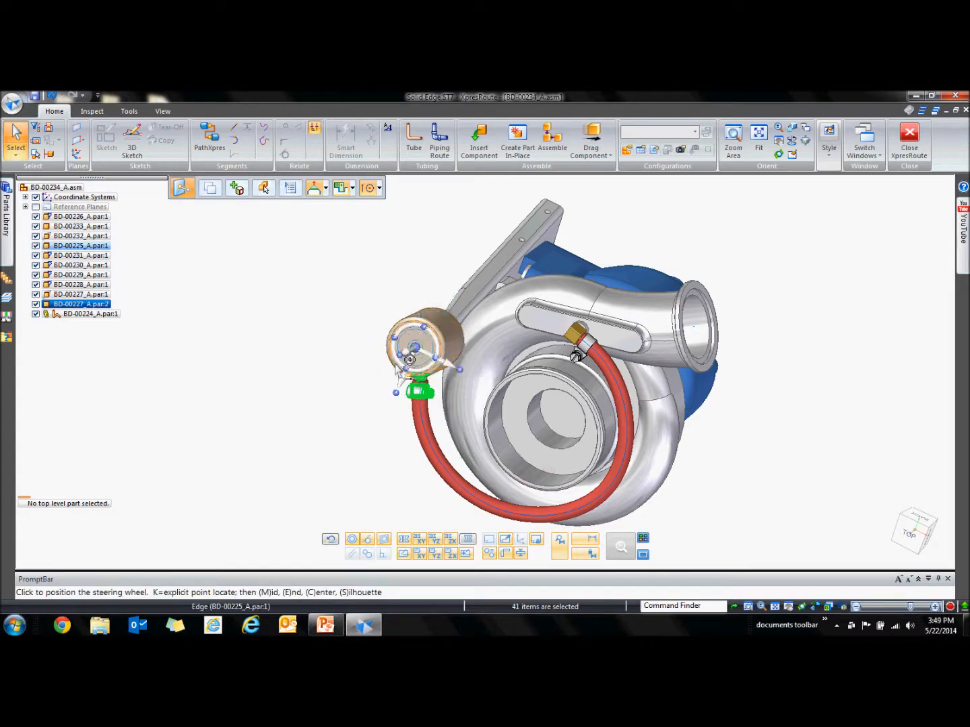
left_click(433, 346)
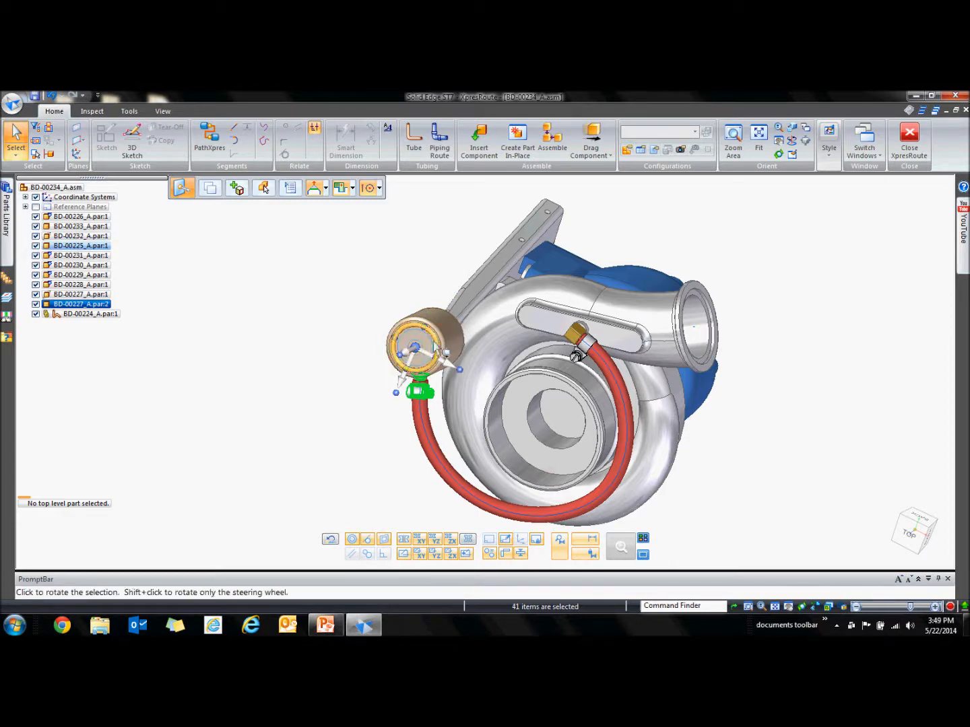
left_click(404, 367)
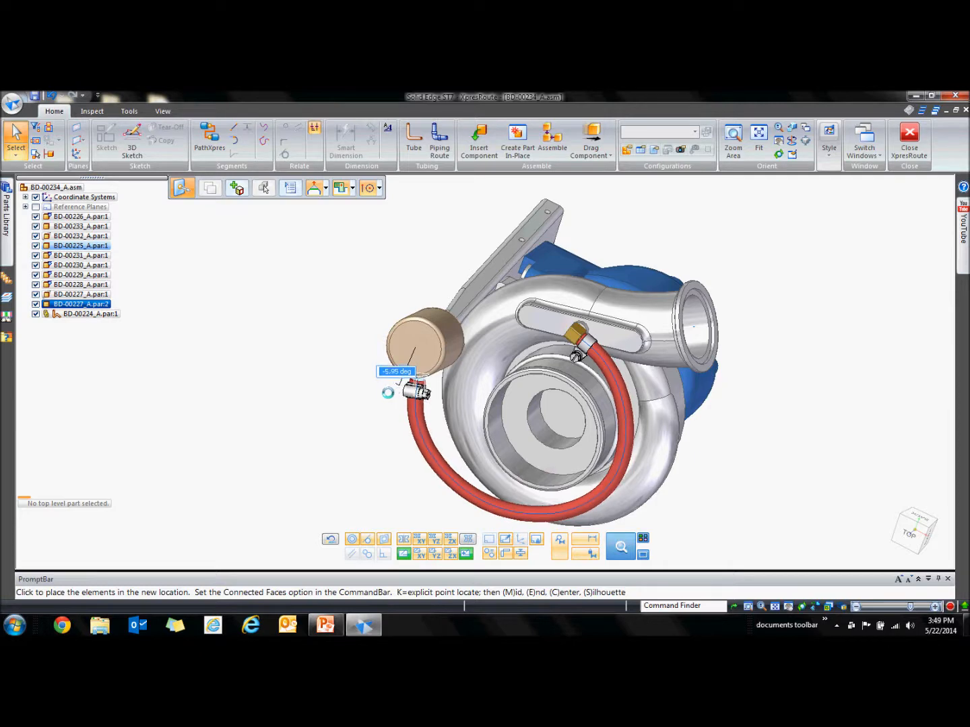
left_click(406, 382)
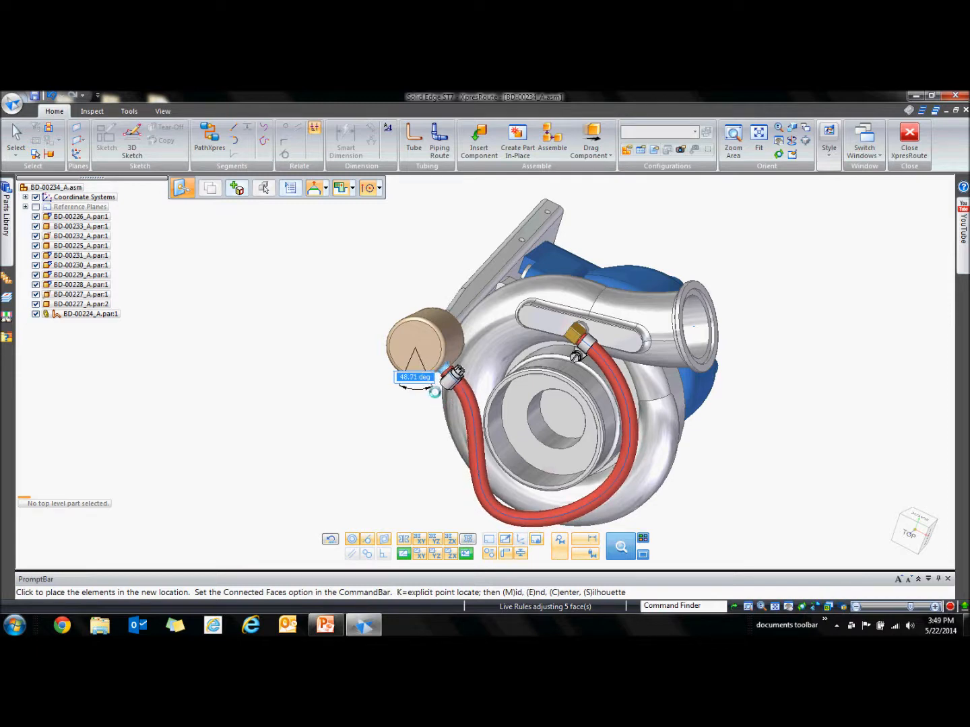
left_click(434, 391)
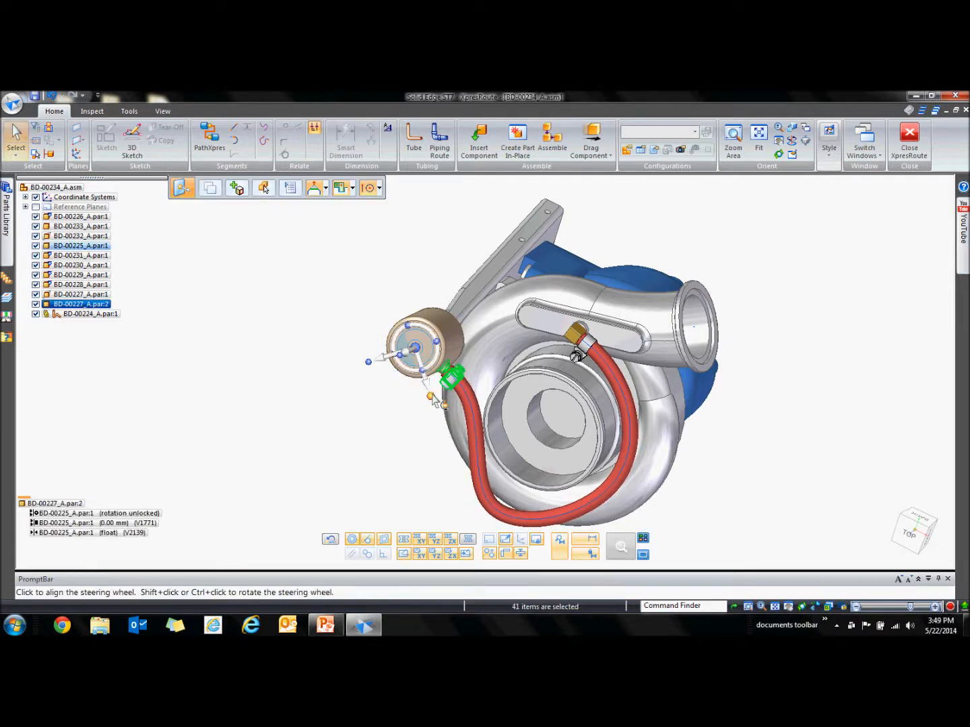
left_click(380, 419)
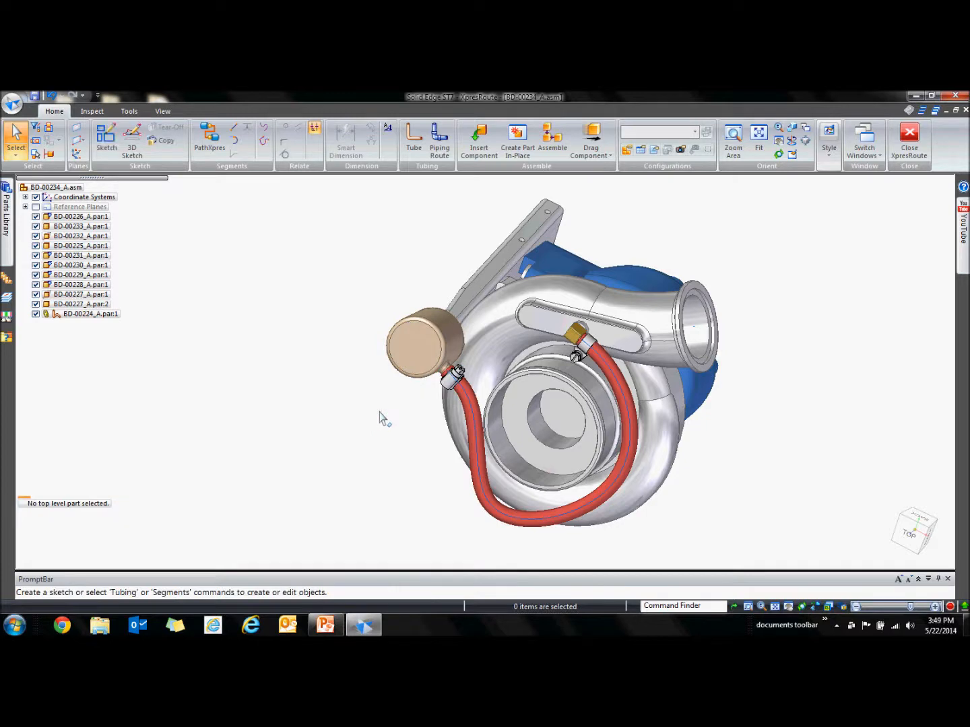
middle_click_drag(439, 472, 441, 442)
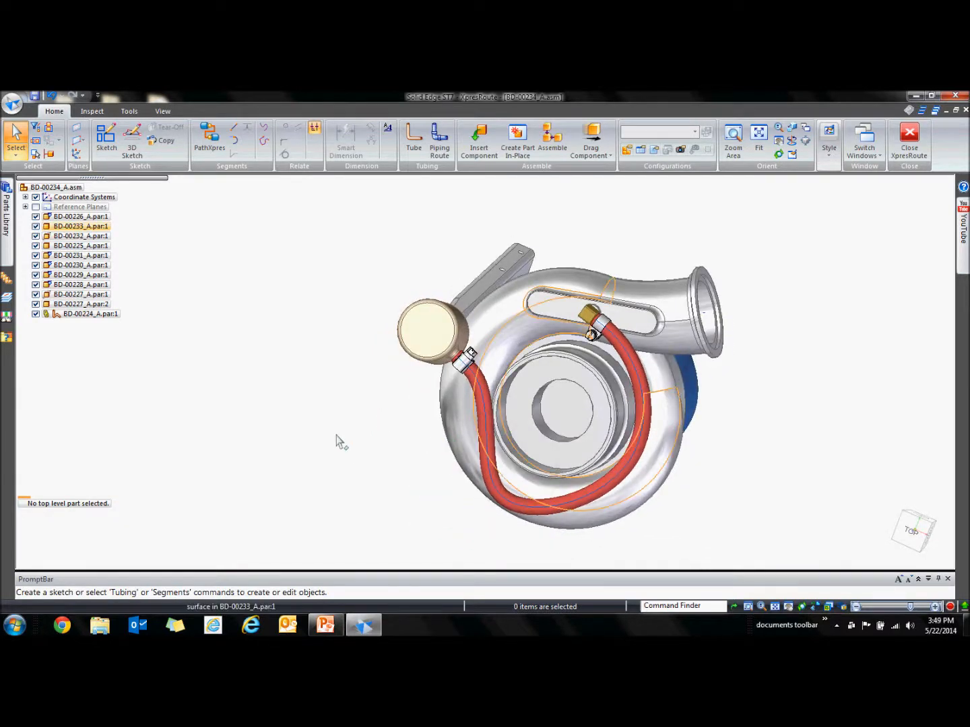
Leave the XpresRoute environment and send the turbocharger assembly to KeyShot for rendering.
left_click(915, 144)
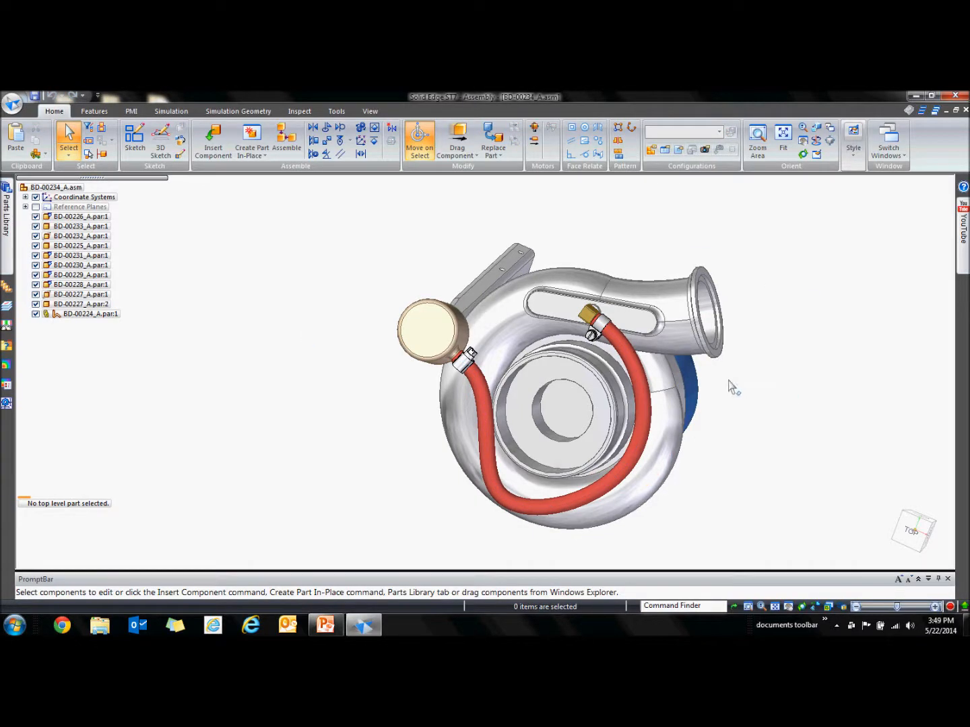
middle_click_drag(718, 433, 557, 430)
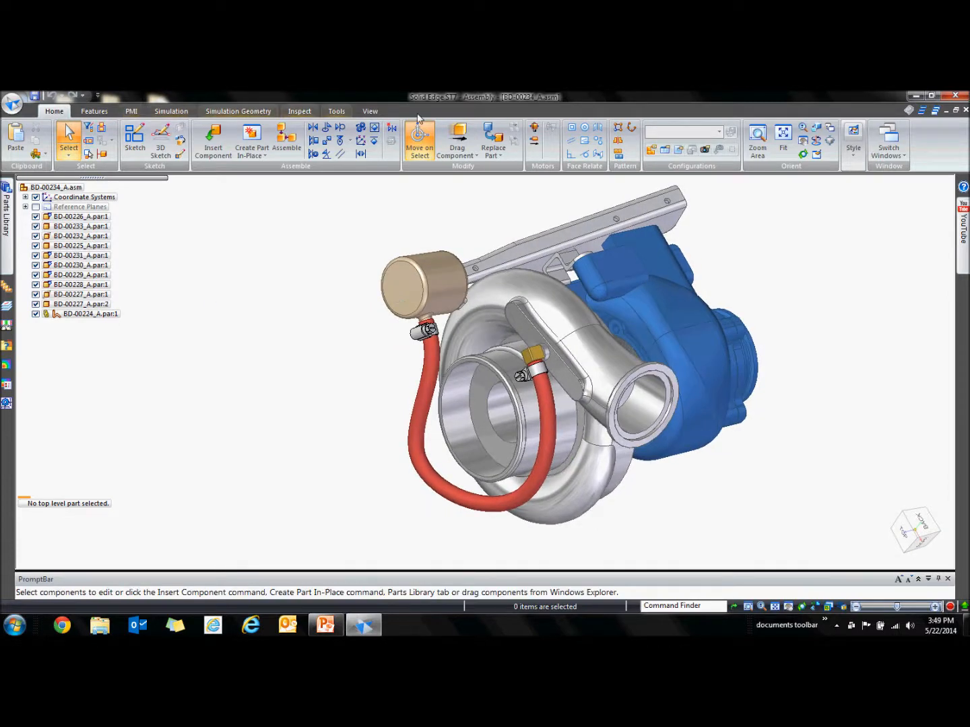
left_click(341, 113)
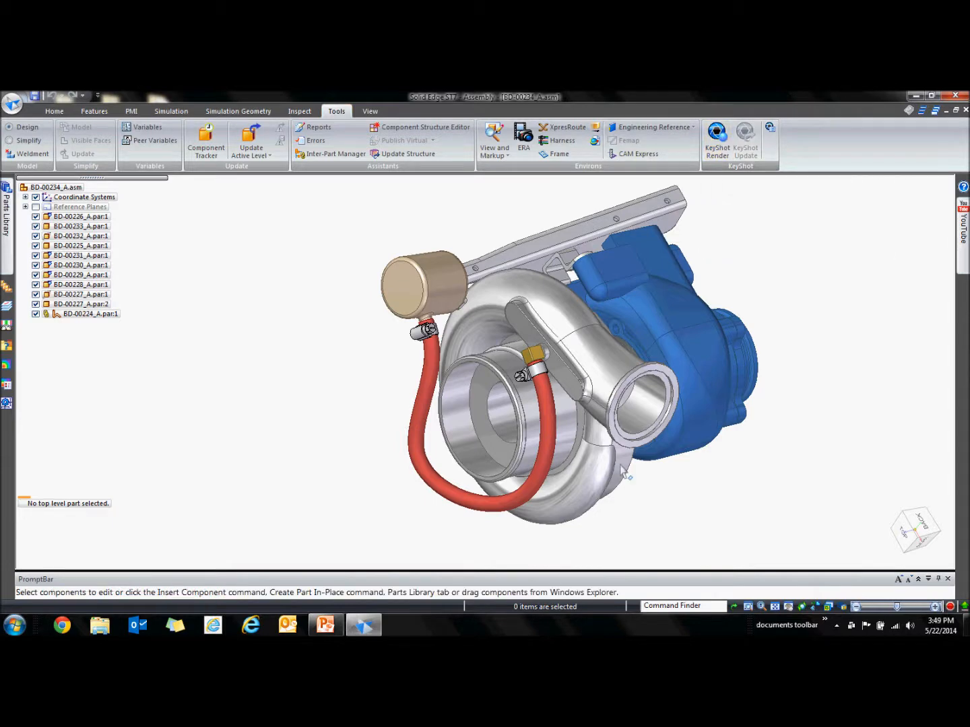
middle_click_drag(671, 519, 575, 283)
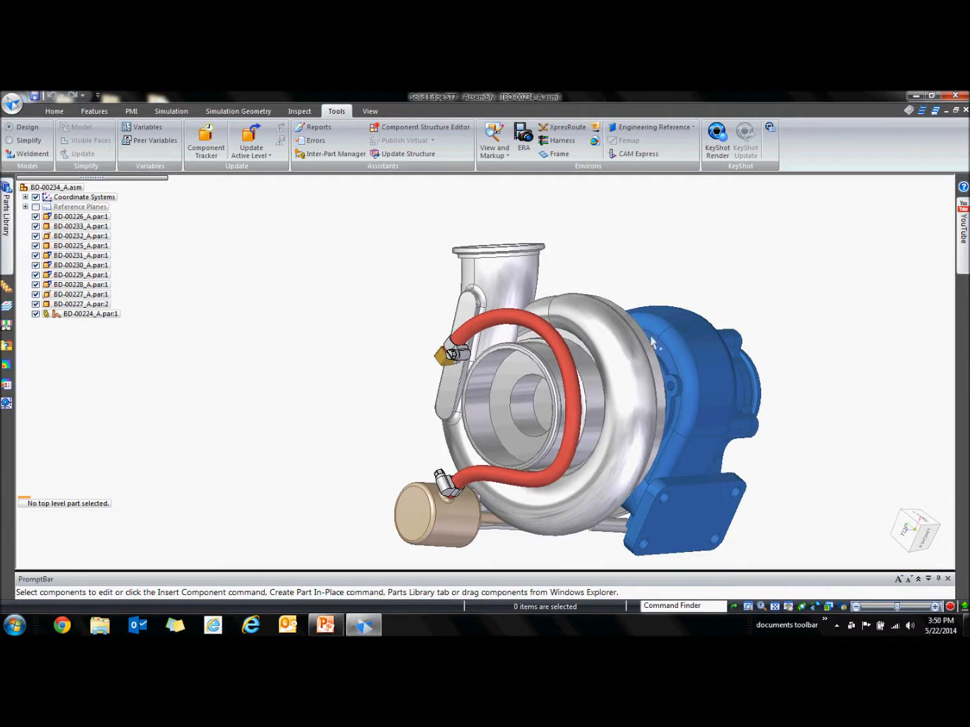
left_click(715, 138)
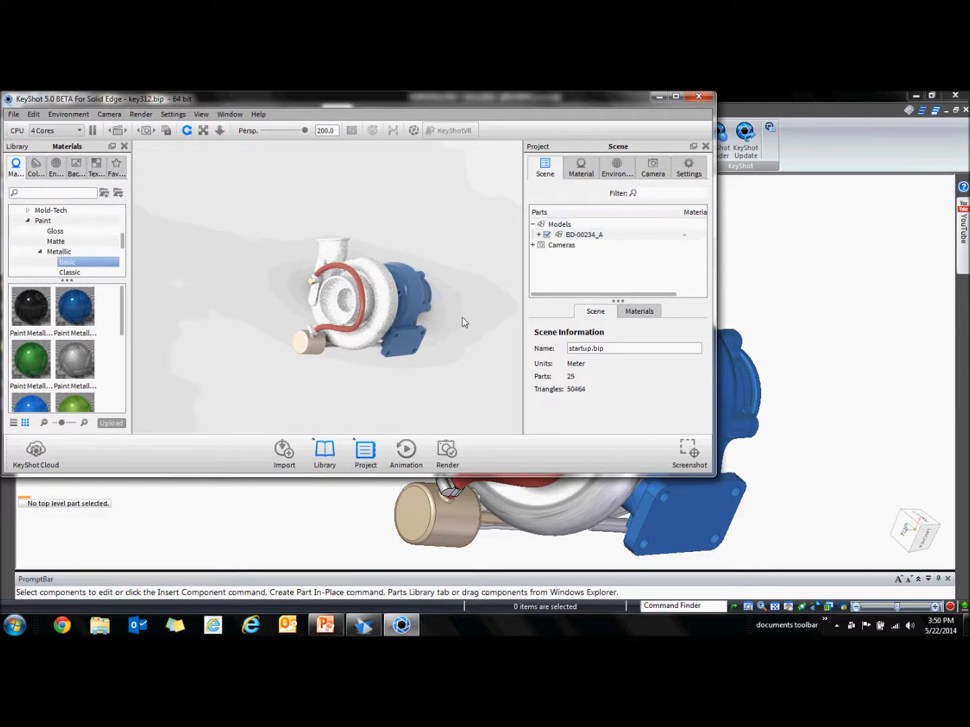
Apply blue metallic paint to the turbocharger's blue housing and black metallic paint to the silver compressor housing.
mouse_move(79, 315)
left_mouse_down()
mouse_move(101, 345)
mouse_move(476, 353)
mouse_move(417, 288)
left_mouse_up()
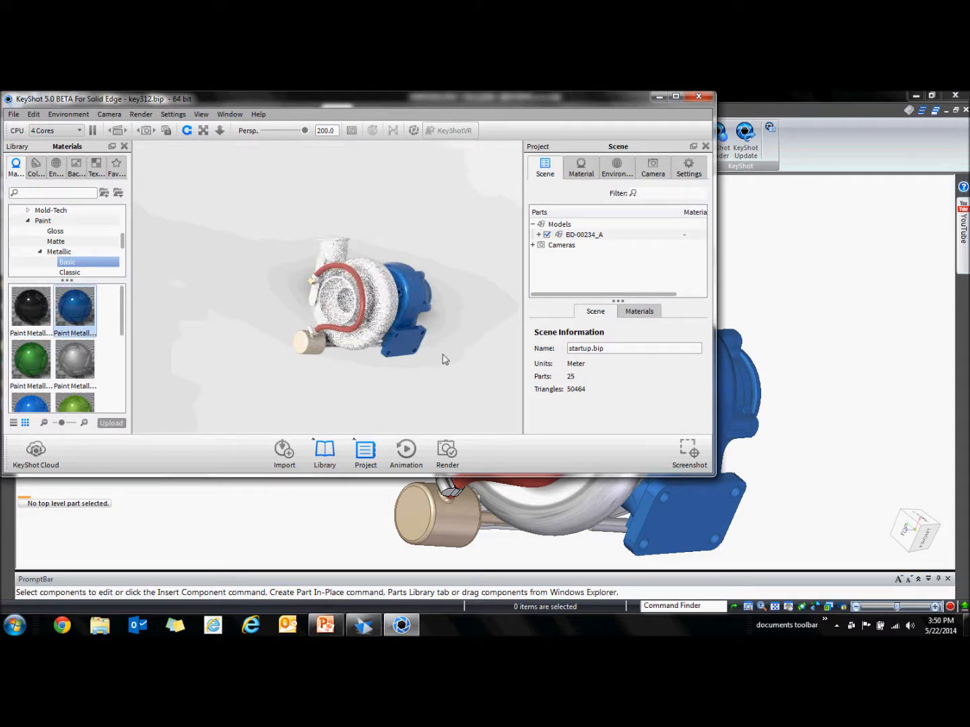
scroll(438, 311, "up", 4)
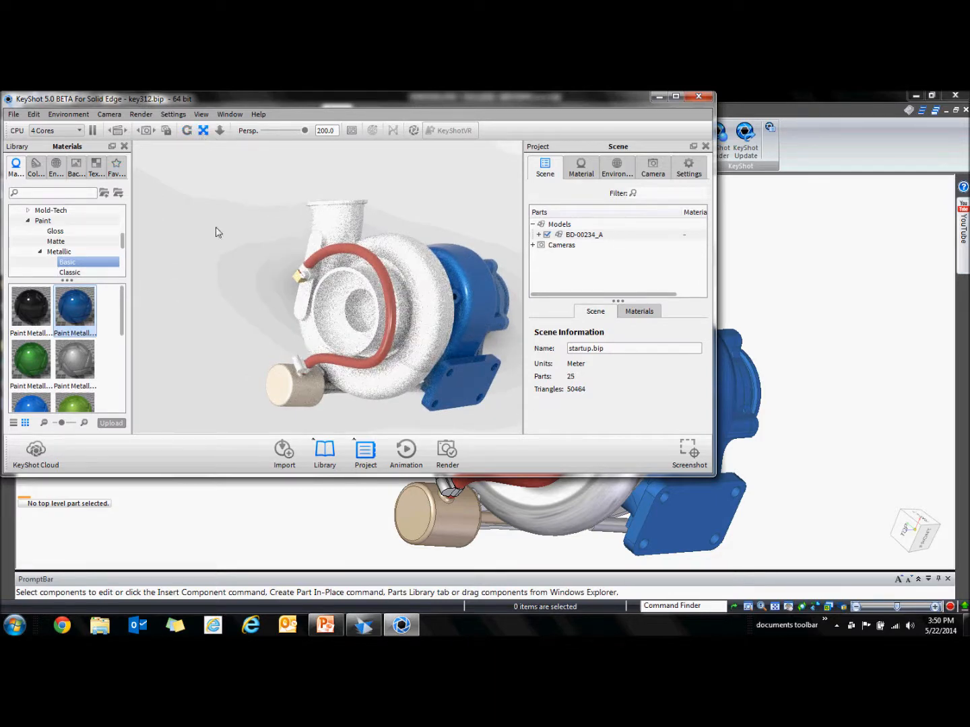
left_click_drag(286, 298, 160, 273)
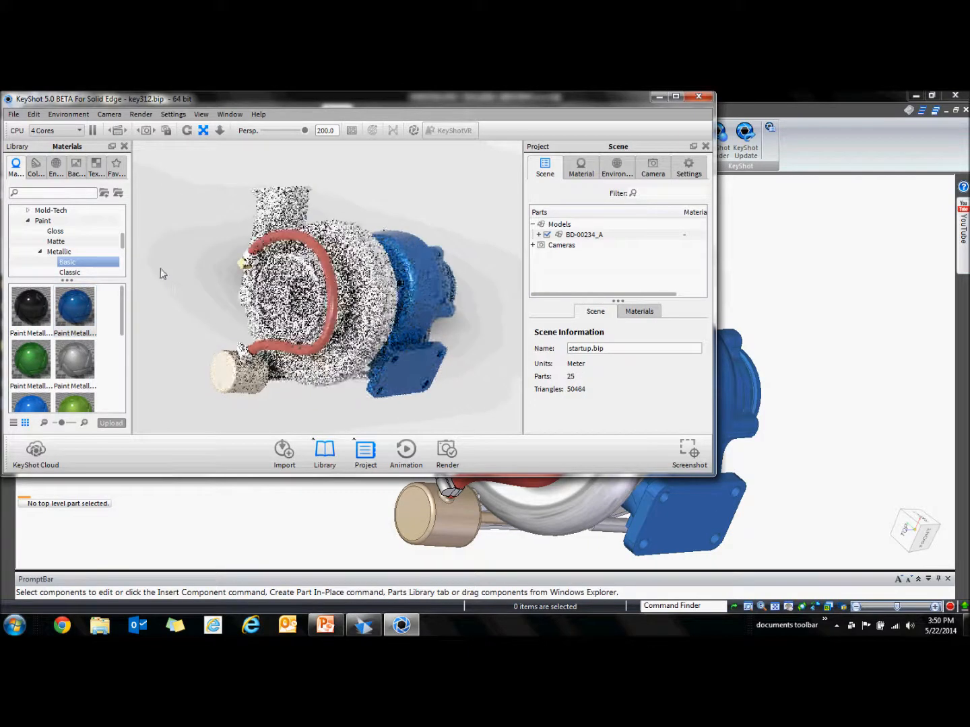
left_click(220, 132)
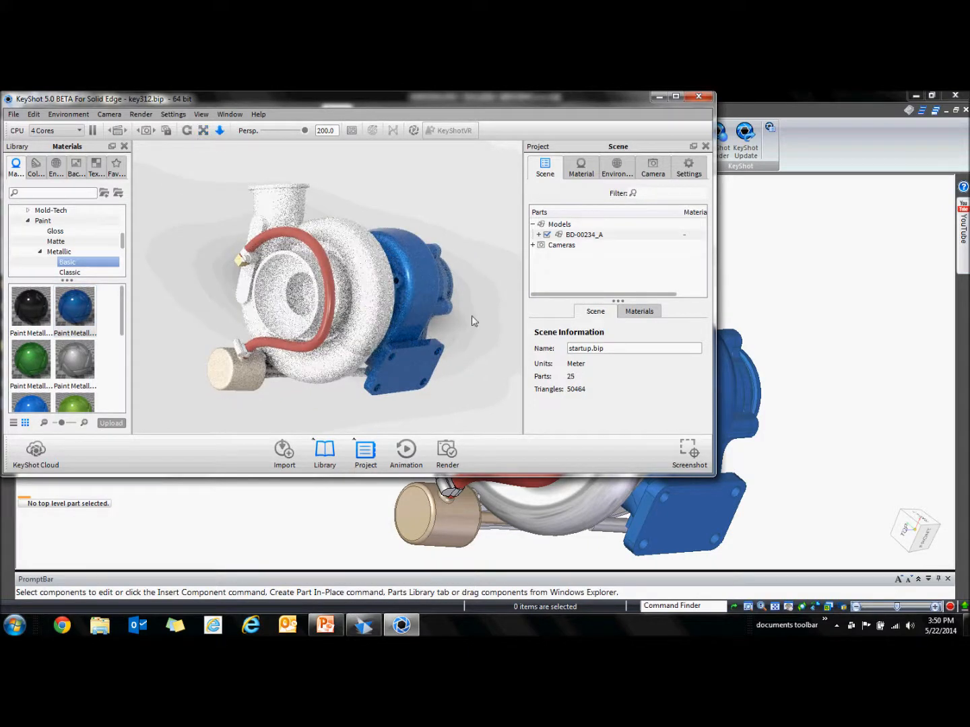
left_click_drag(471, 316, 455, 314)
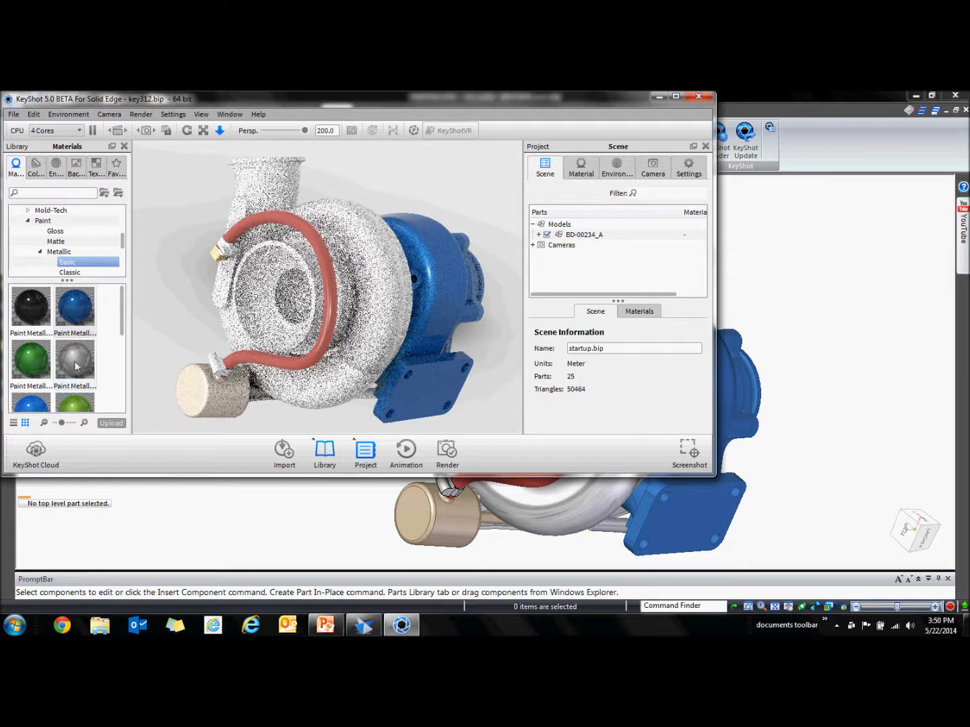
mouse_move(34, 314)
left_mouse_down()
mouse_move(374, 207)
mouse_move(366, 261)
left_mouse_up()
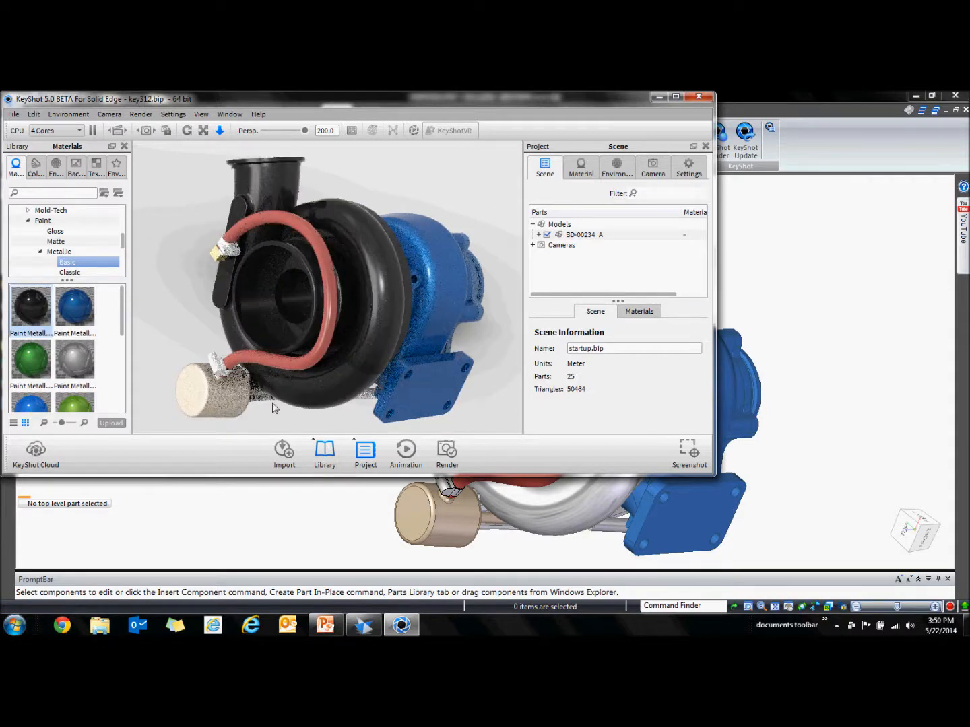
Apply orange metallic paint to the waste gate canister and red metallic paint to the hose.
left_click_drag(123, 321, 112, 404)
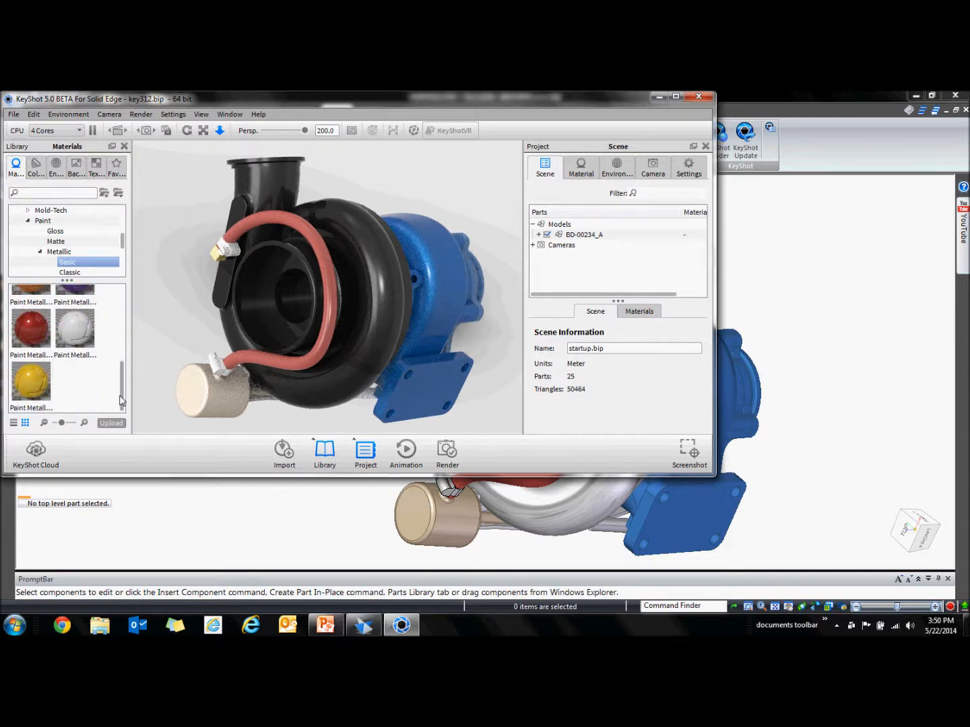
scroll(29, 384, "up", 2)
left_click_drag(29, 363, 199, 395)
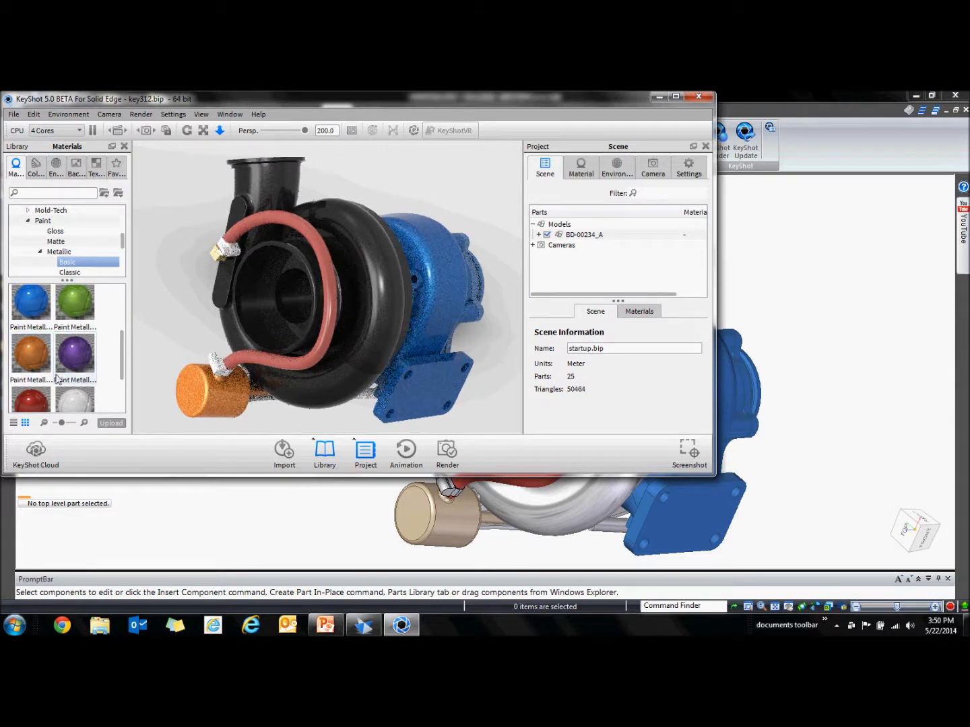
mouse_move(25, 400)
left_mouse_down()
mouse_move(230, 337)
mouse_move(237, 346)
left_mouse_up()
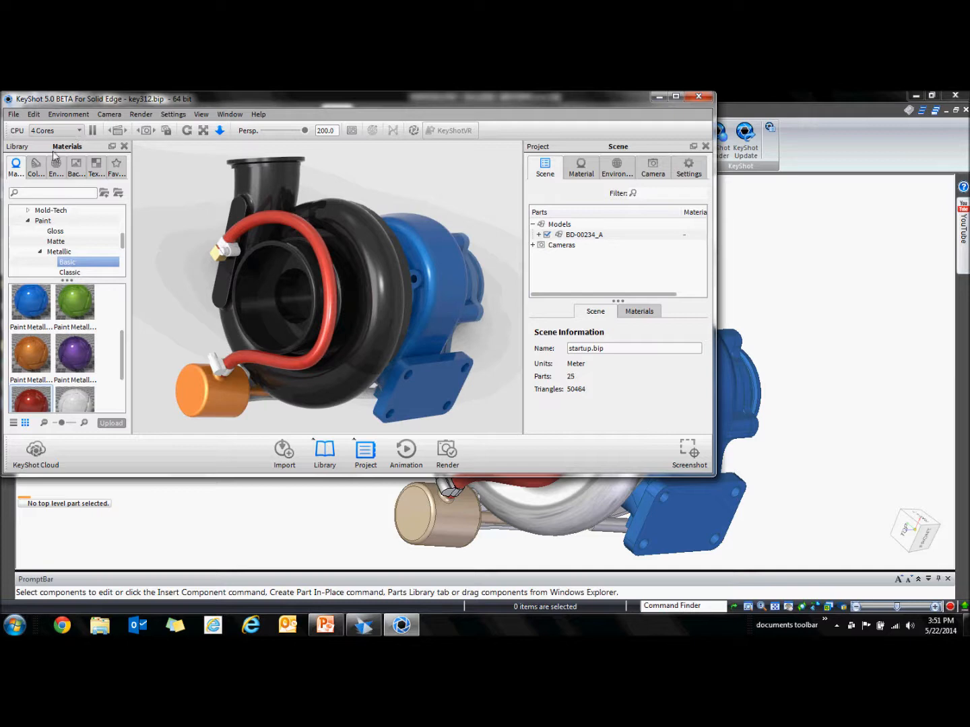
Close KeyShot discarding the scene changes, and close BD-00234_A.asm without saving.
left_click(699, 96)
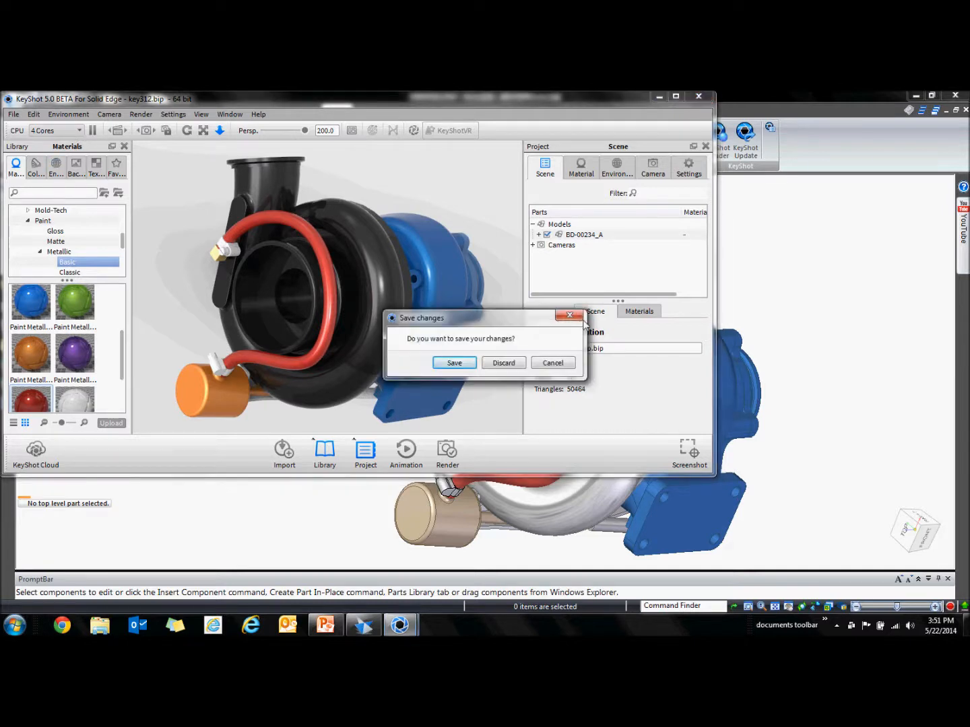
left_click(503, 364)
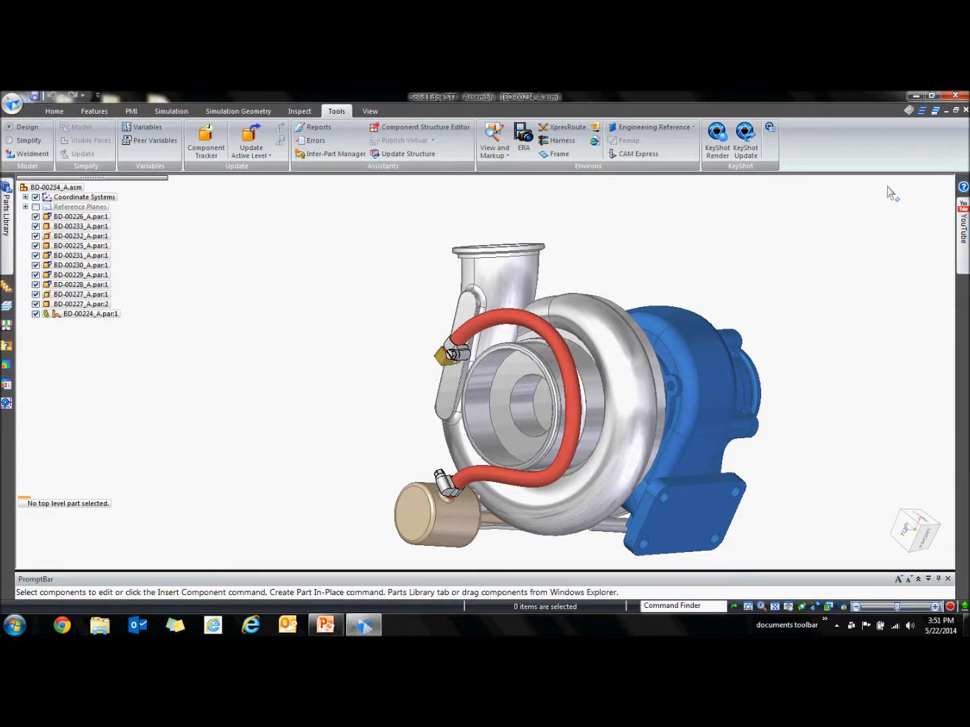
left_click(966, 110)
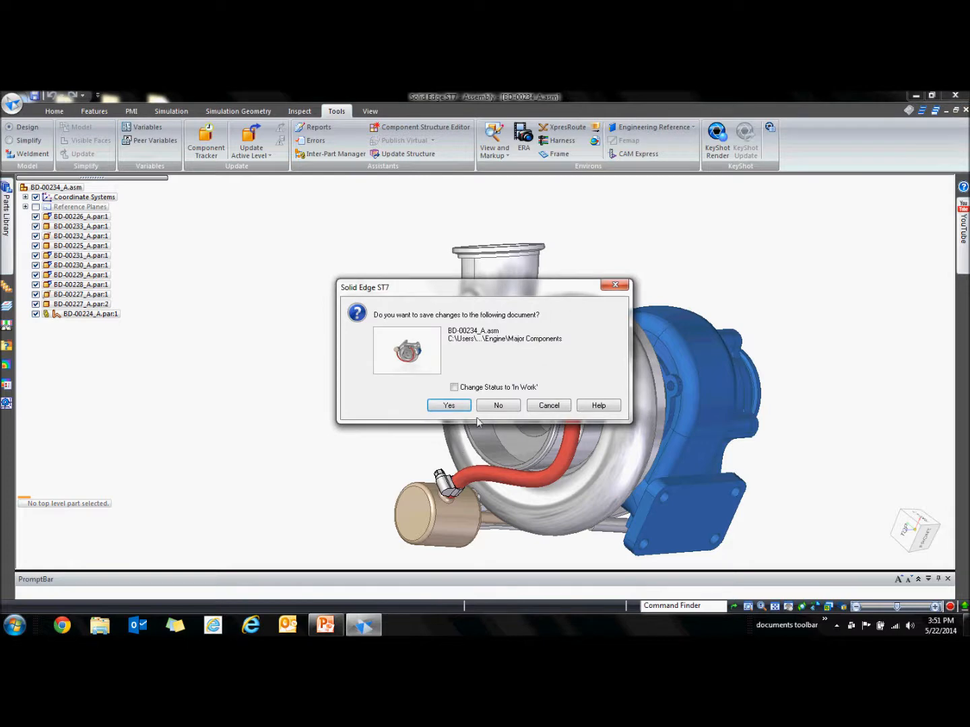
left_click(497, 404)
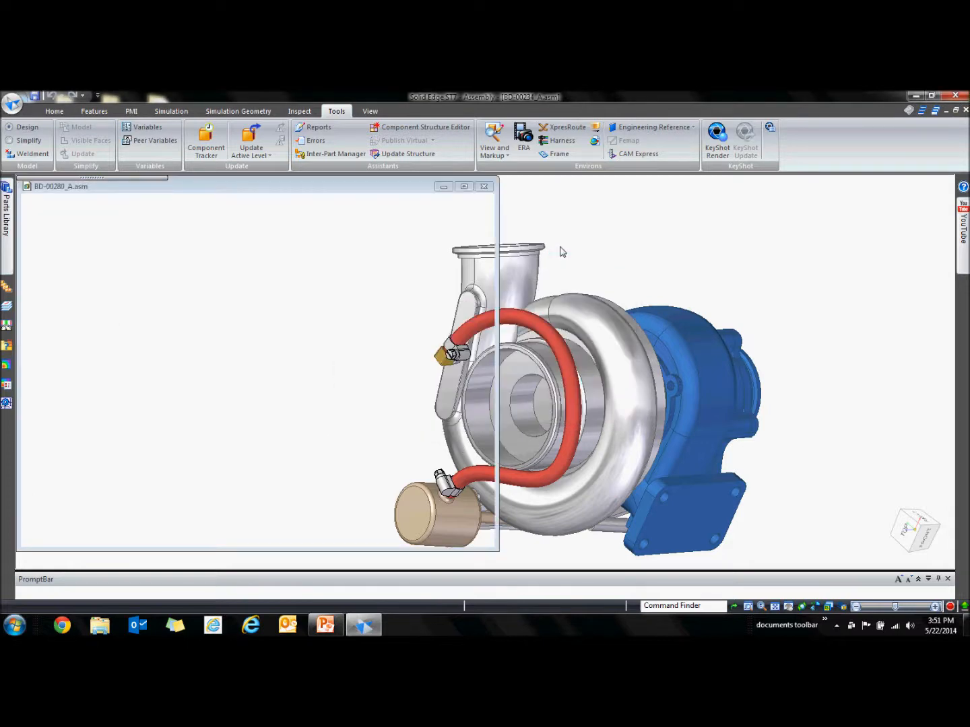
Close BD-00280_A.asm and BD-00001_A.asm without saving the changes or the default display configuration.
left_click(964, 111)
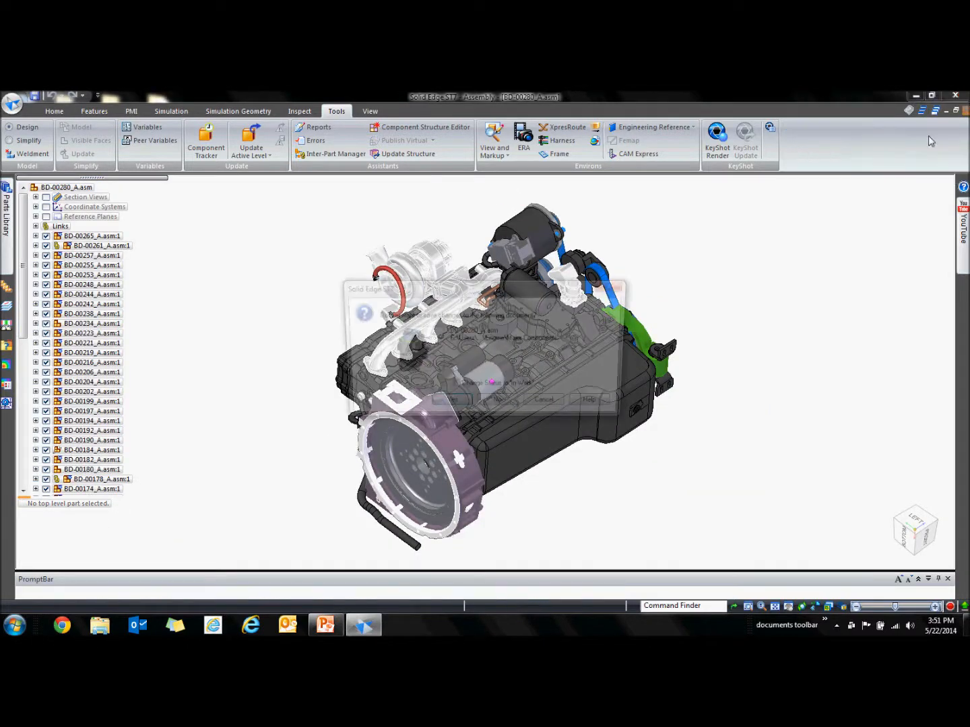
left_click(497, 404)
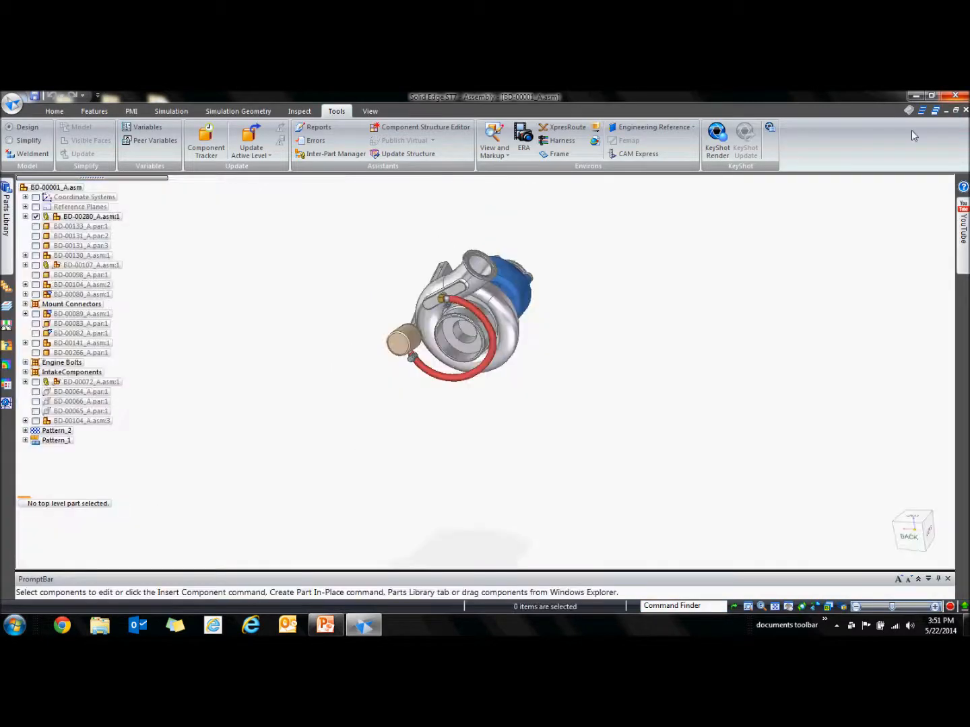
left_click(965, 111)
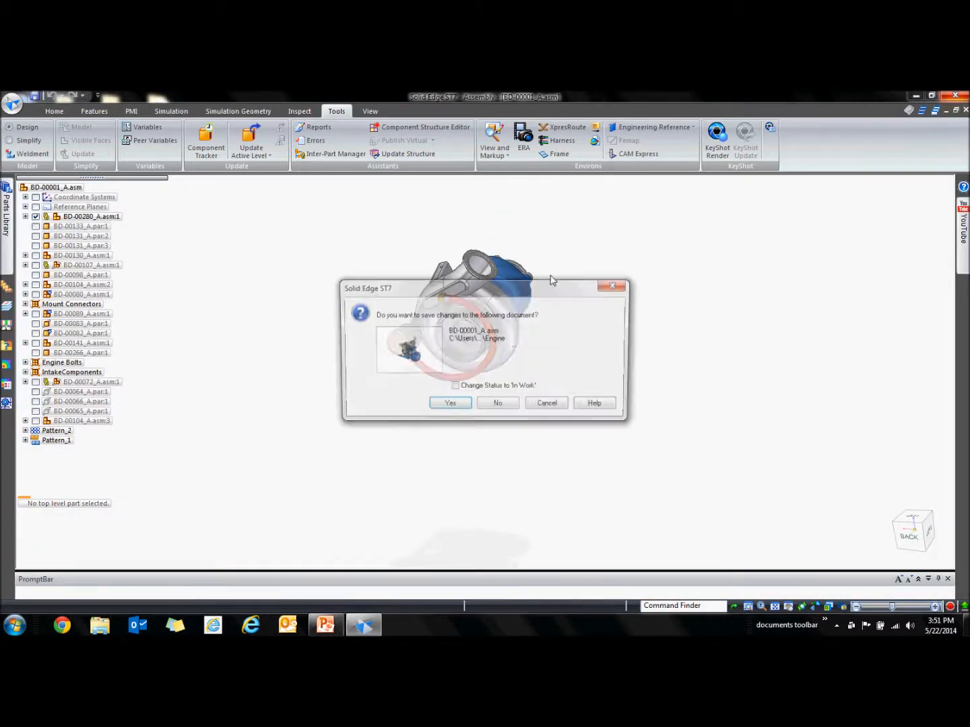
left_click(496, 411)
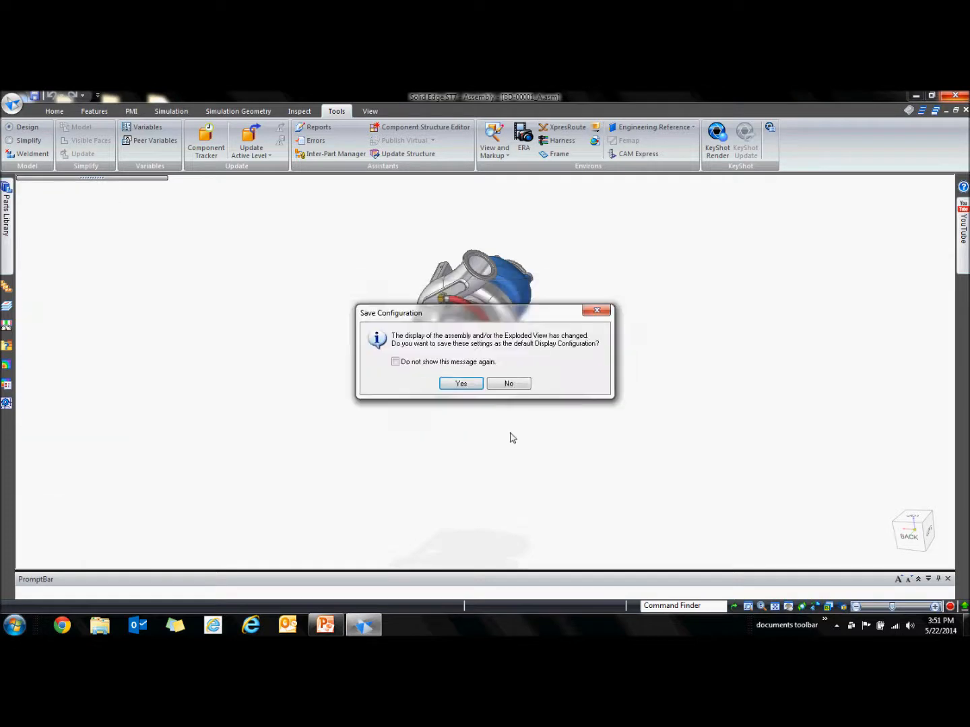
left_click(511, 385)
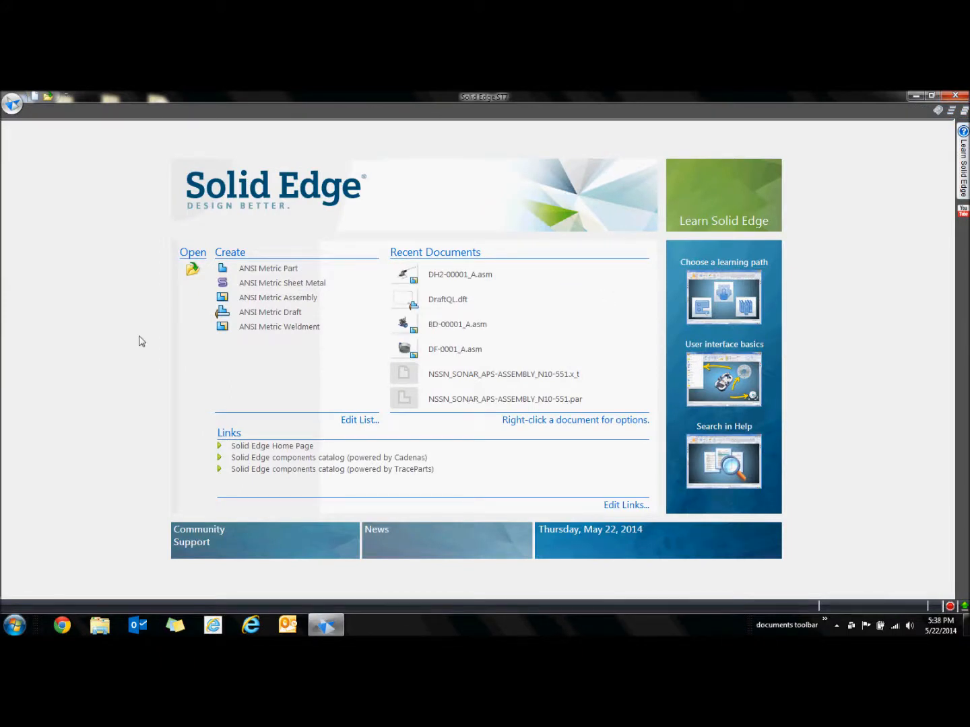
Open the recent helicopter assembly DH2-00001_A.asm and examine the orange mount bracket above the landing skid.
left_click(449, 280)
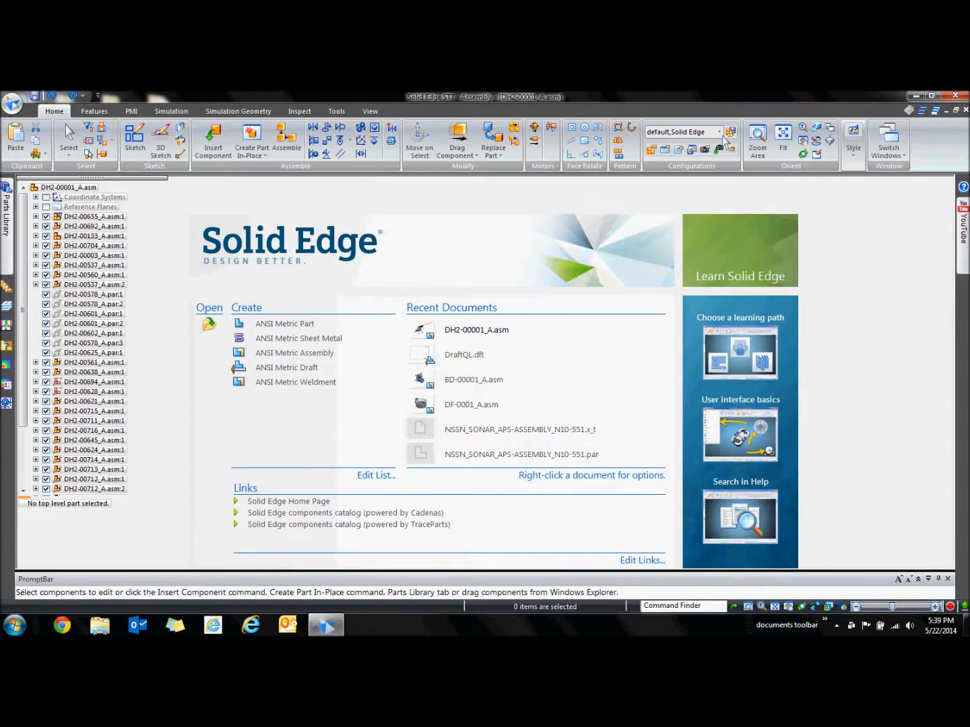
middle_click_drag(685, 384, 500, 436)
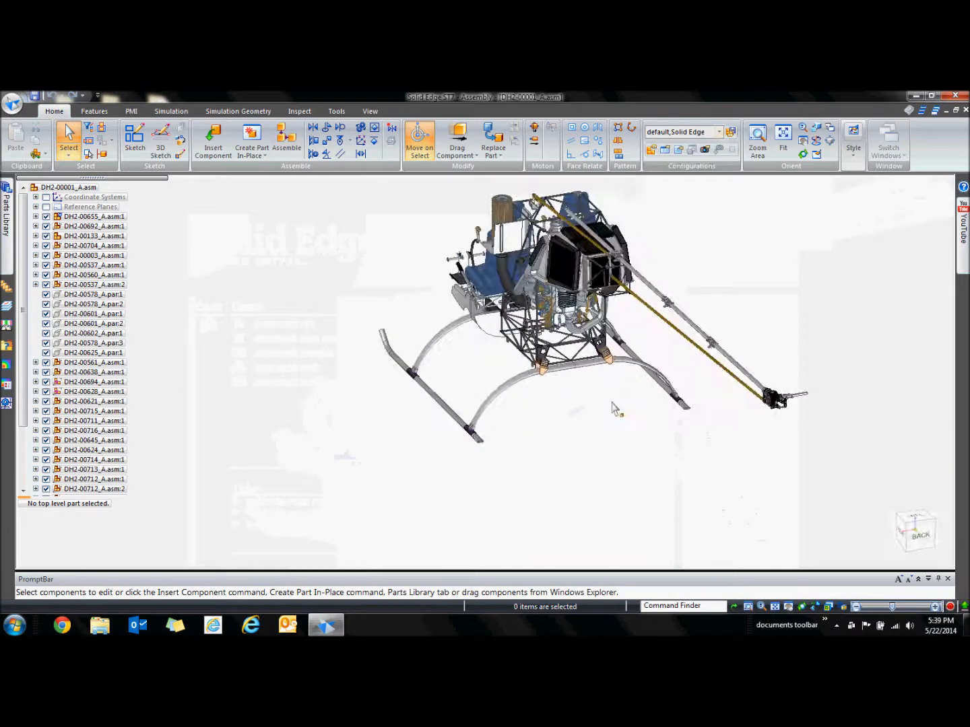
scroll(621, 400, "up", 10)
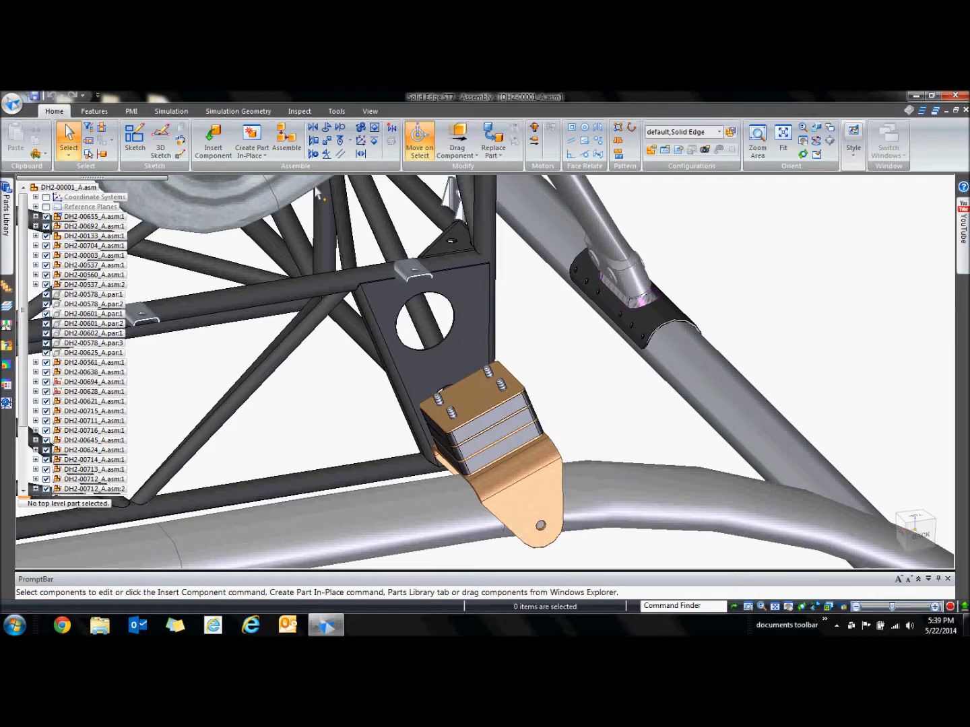
Switch the assembly's display configuration to Frame assembly.
left_click(718, 132)
left_click(710, 170)
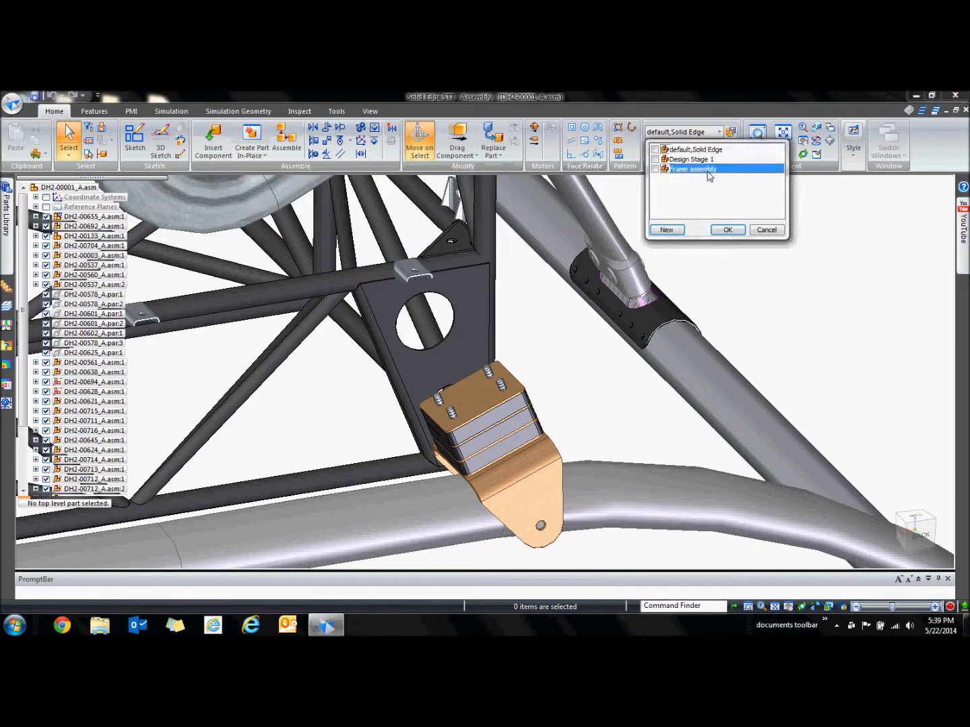
left_click(728, 230)
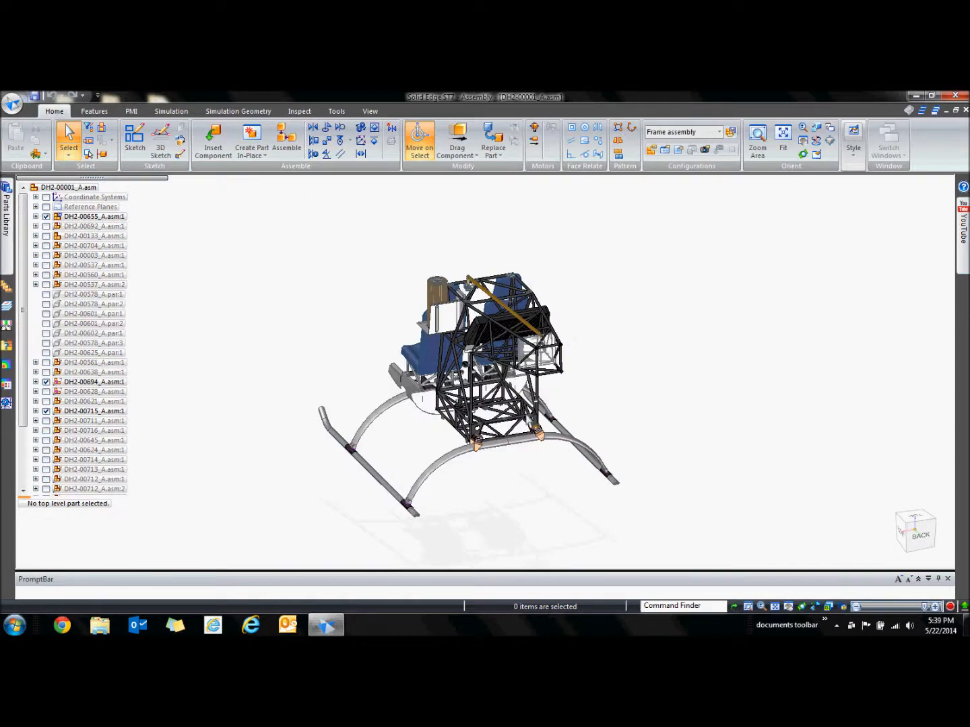
Create a new Ansi Metric part in place in Steel, with its origin at the midpoint of the mount top plate's front edge.
scroll(560, 494, "up", 8)
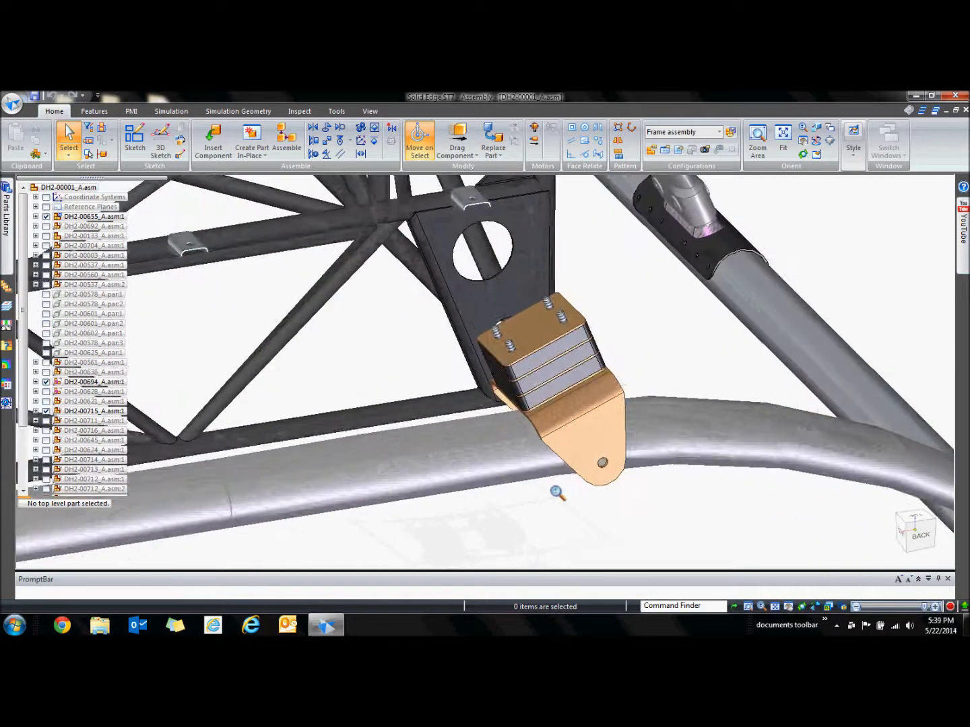
middle_click_drag(634, 335, 728, 310)
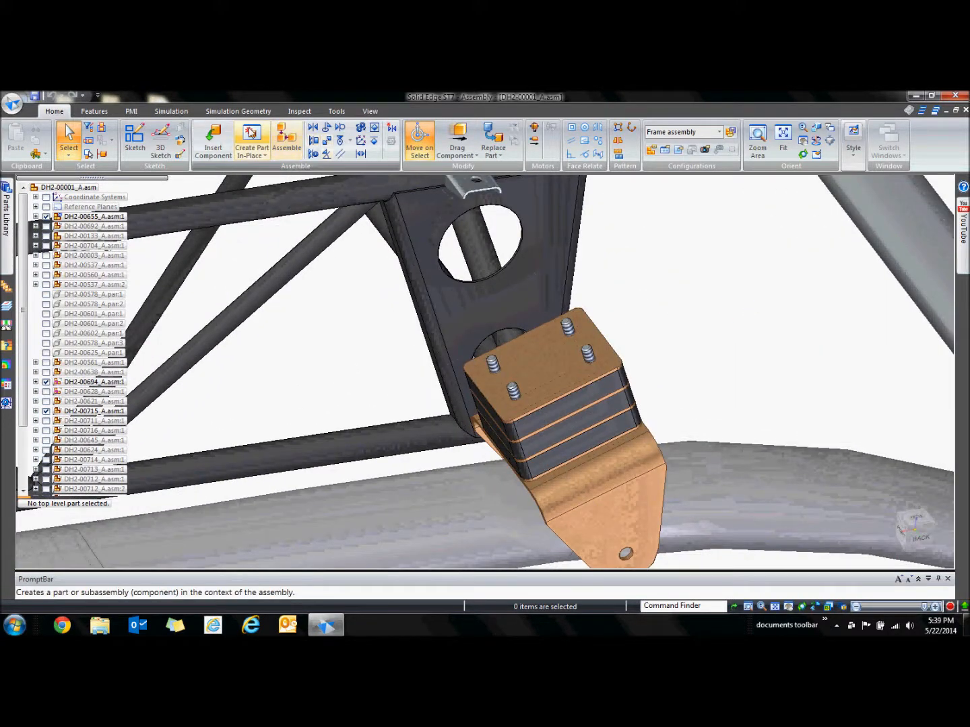
left_click(251, 132)
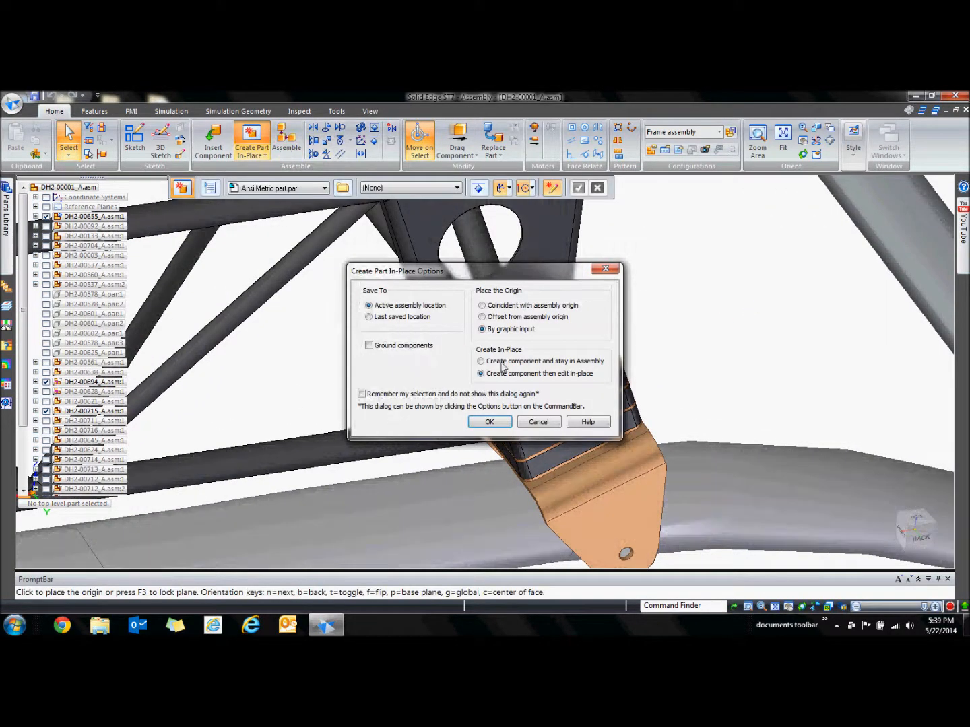
left_click(490, 422)
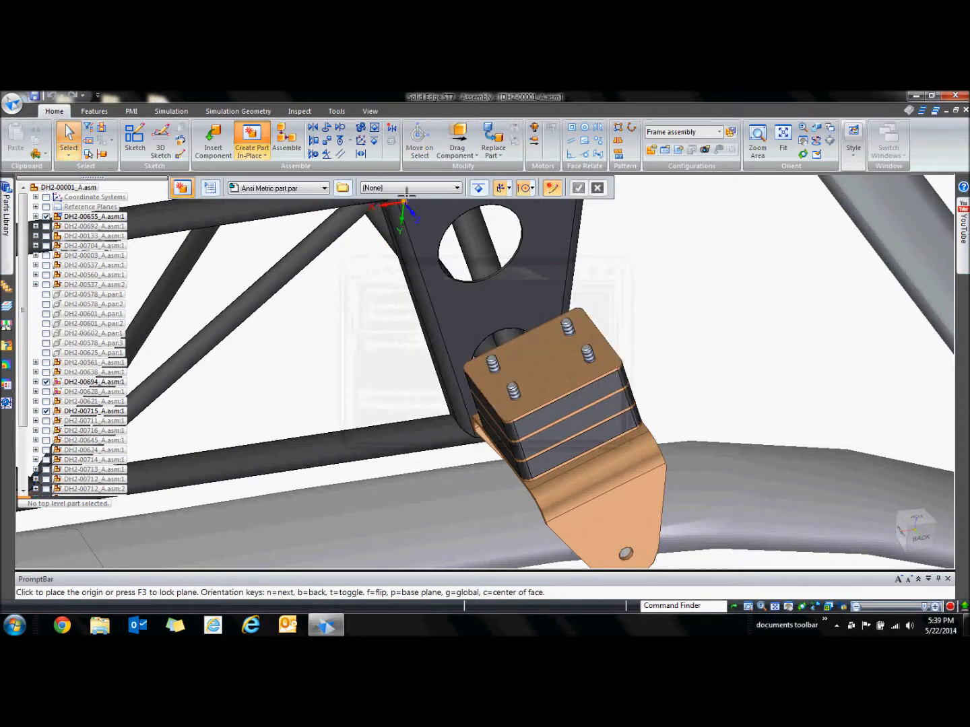
left_click(408, 188)
left_click(403, 214)
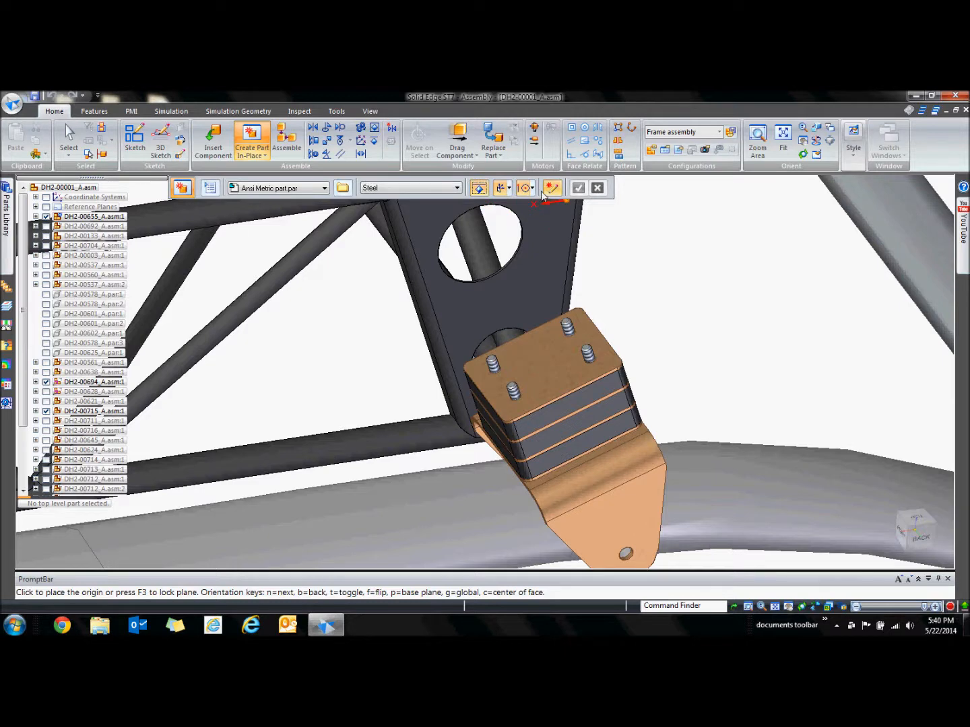
left_click(533, 189)
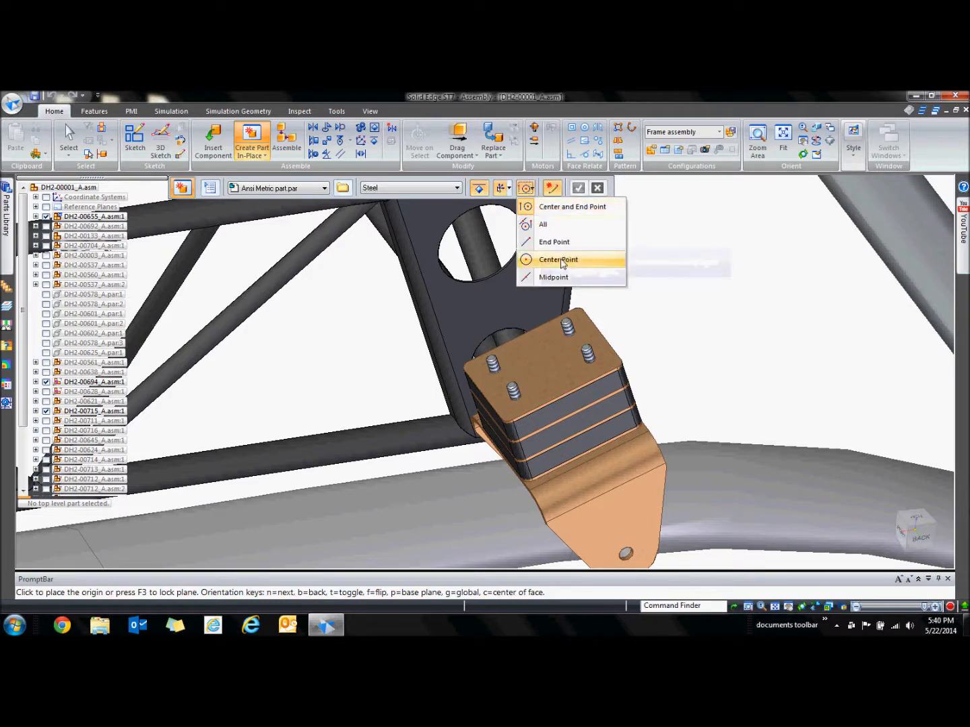
left_click(563, 278)
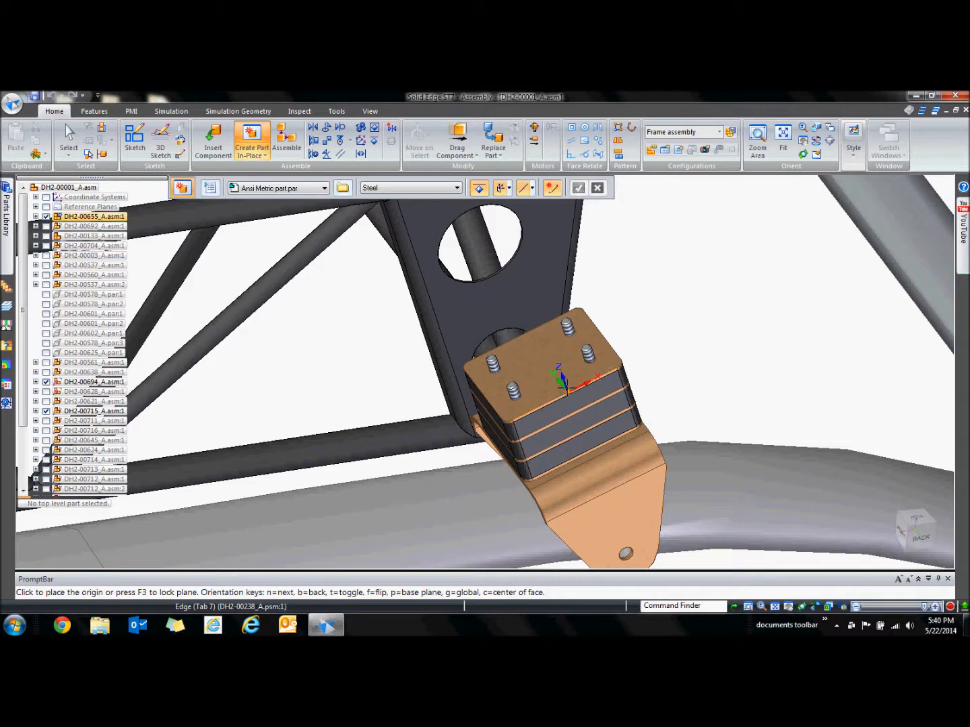
left_click(562, 392)
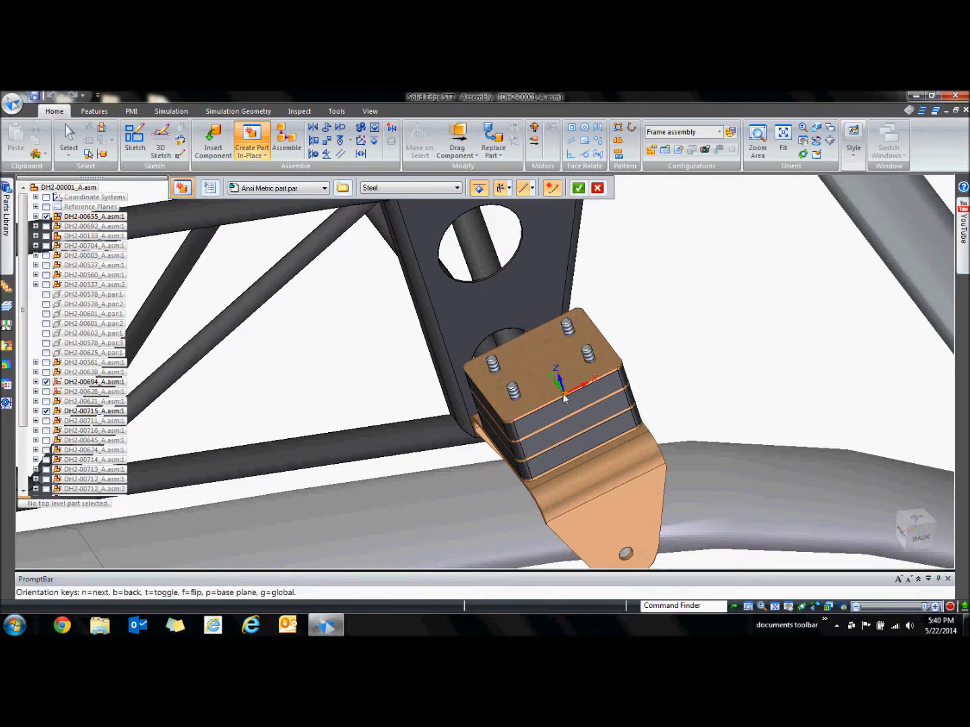
Accept the part placement and save the new part as DH-00236.par in the NewParts folder.
left_click(578, 189)
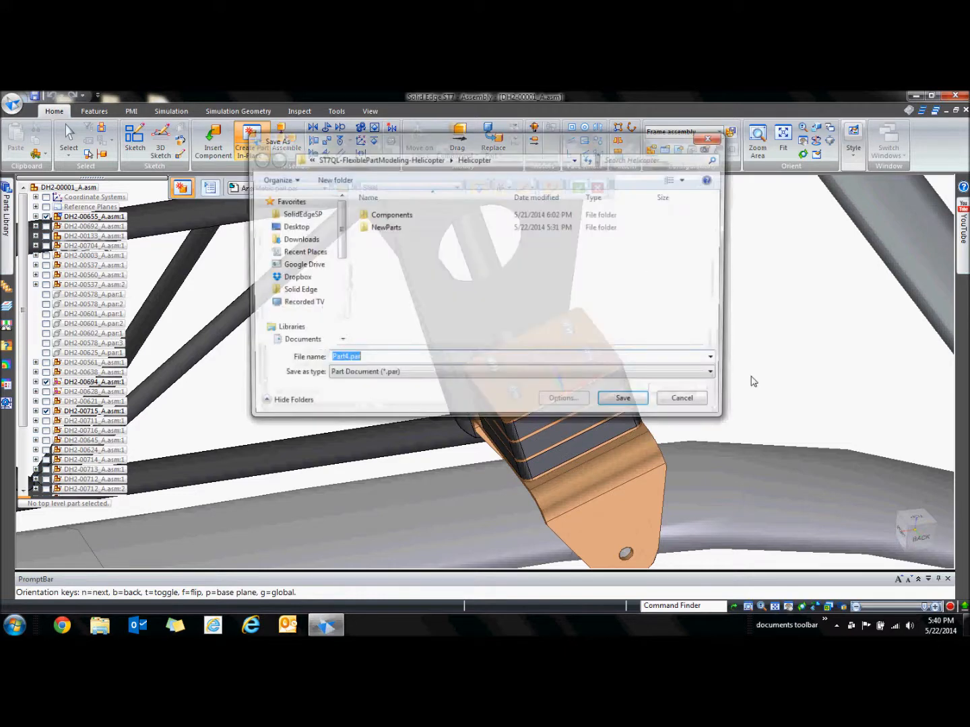
double_click(378, 227)
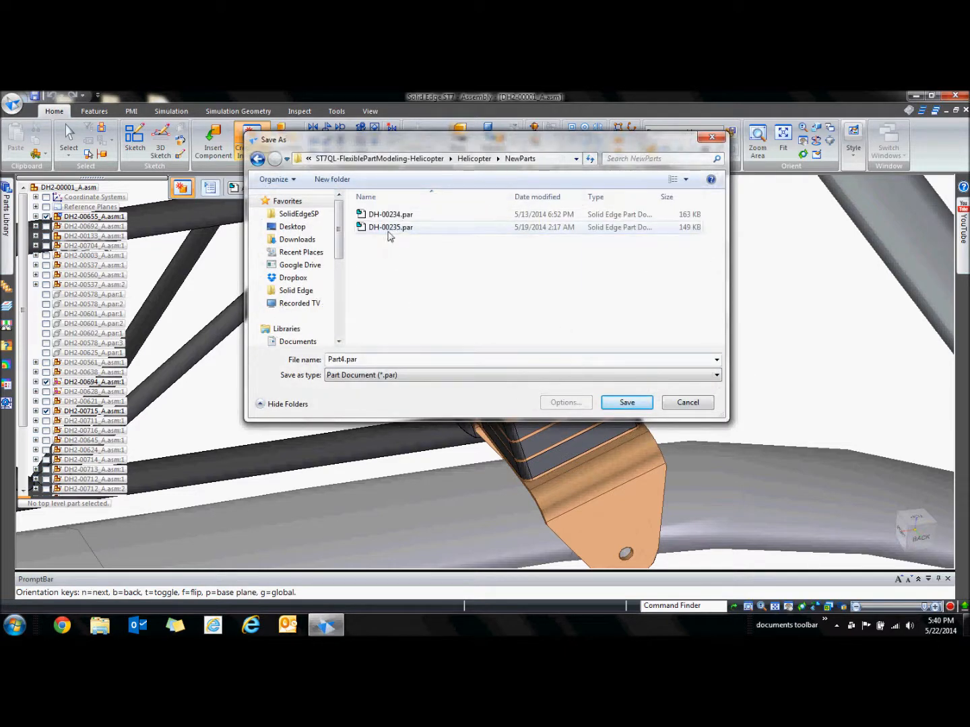
left_click(392, 229)
double_click(362, 361)
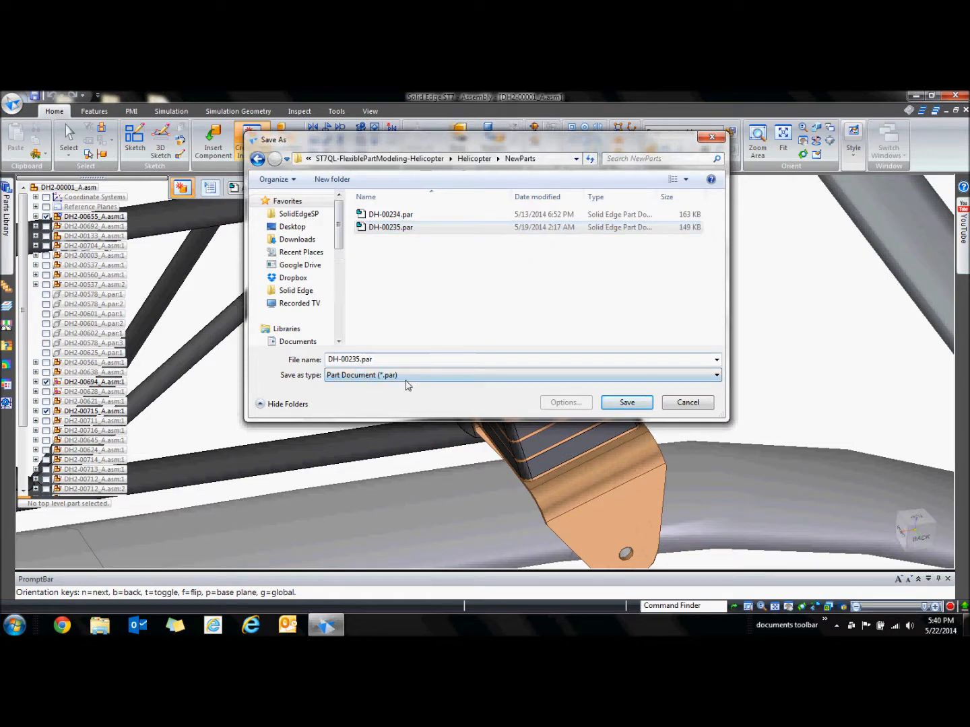
key("BackSpace")
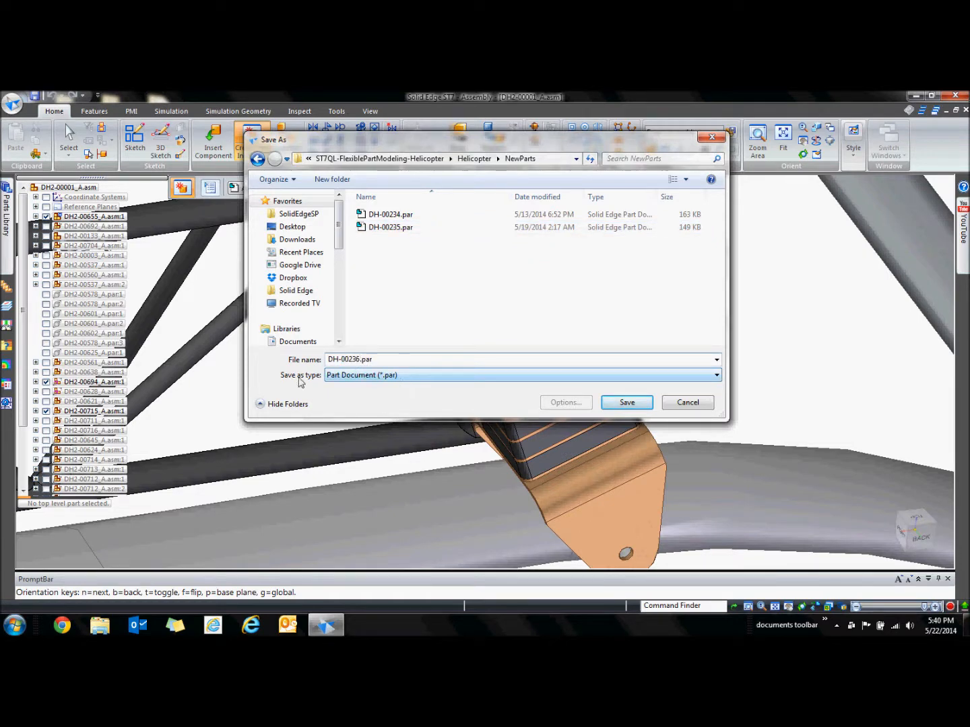
left_click(626, 402)
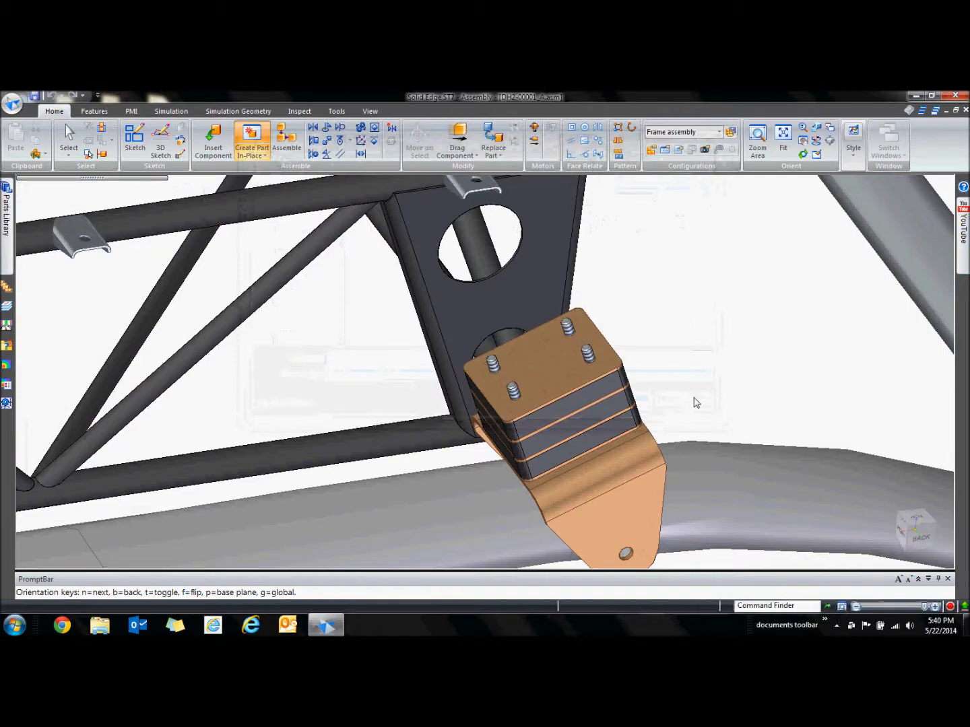
Create a two-point box from the top plate's front corner back to the frame plate, about 83 mm wide, 107 mm high and 98 mm deep.
scroll(714, 375, "up", 3)
middle_click_drag(715, 374, 853, 410)
scroll(895, 438, "down", 3)
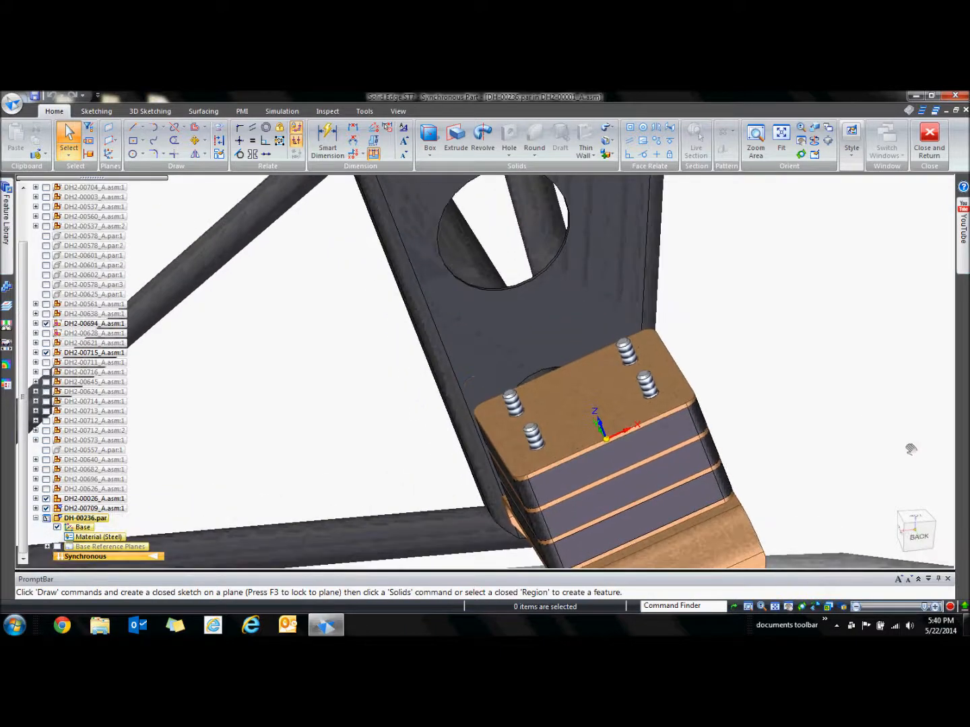
mouse_move(814, 404)
middle_mouse_down()
mouse_move(792, 392)
mouse_move(771, 406)
mouse_move(823, 404)
mouse_move(839, 387)
mouse_move(794, 371)
mouse_move(823, 394)
mouse_move(818, 387)
middle_mouse_up()
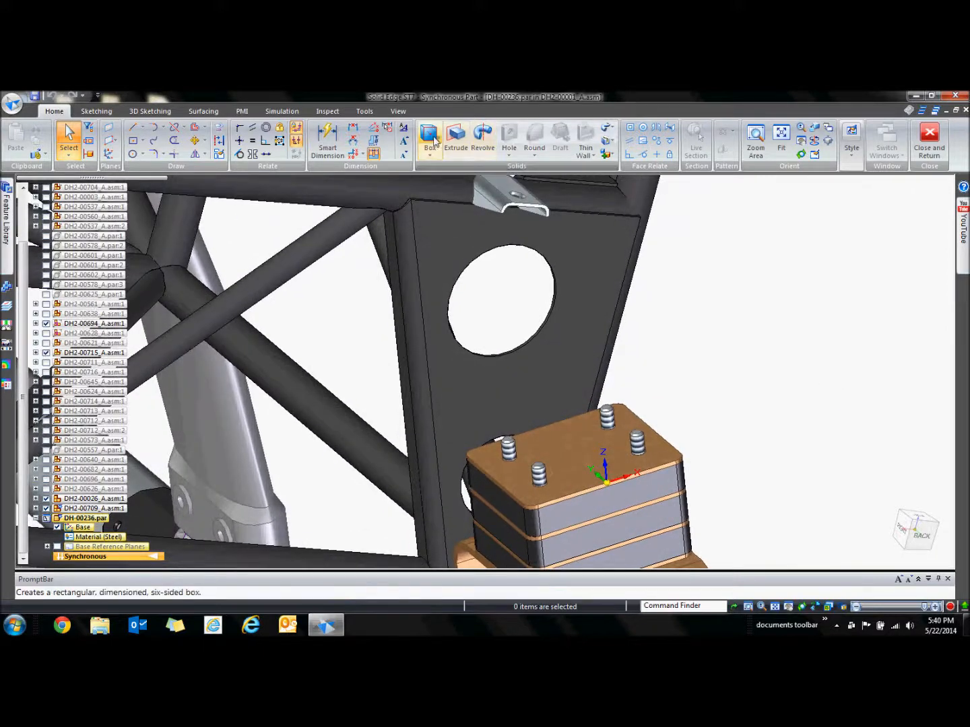
left_click(429, 137)
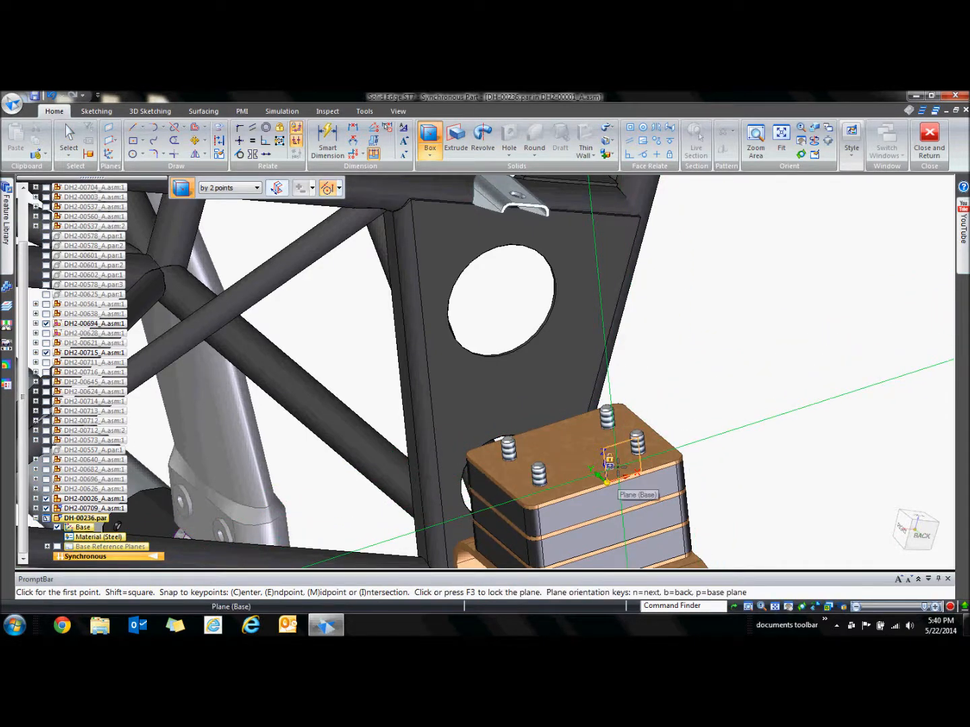
key("F3")
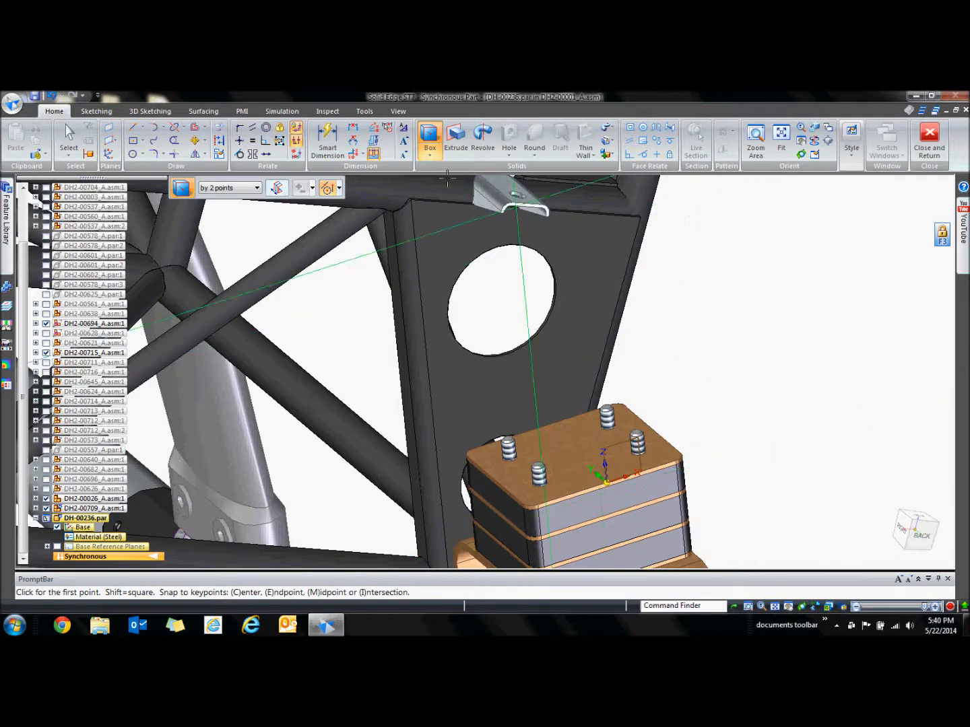
left_click(363, 112)
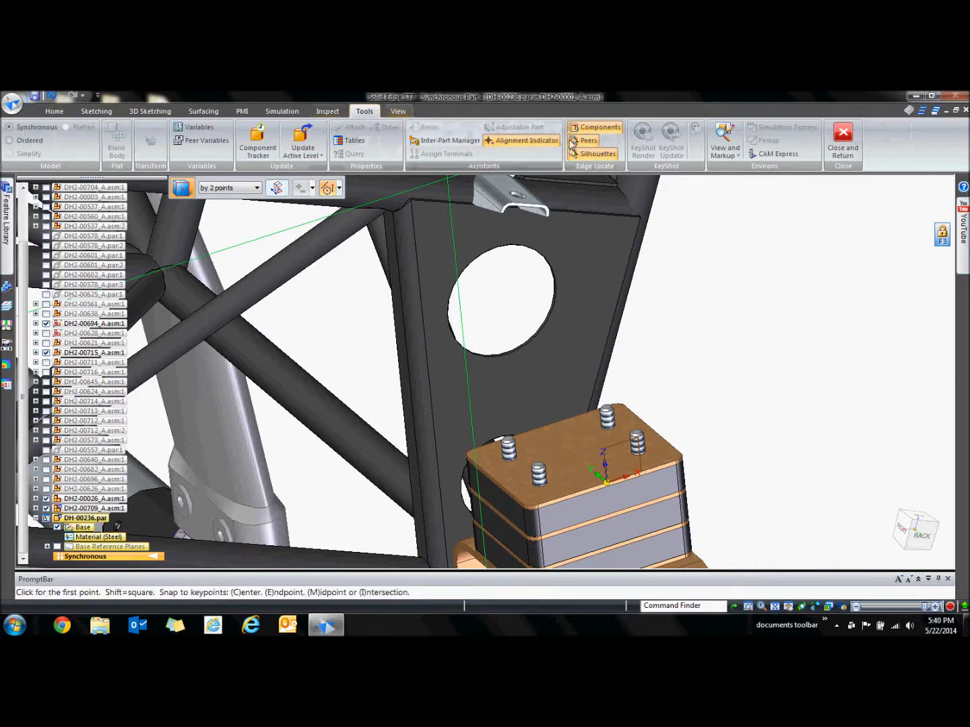
scroll(713, 465, "up", 5)
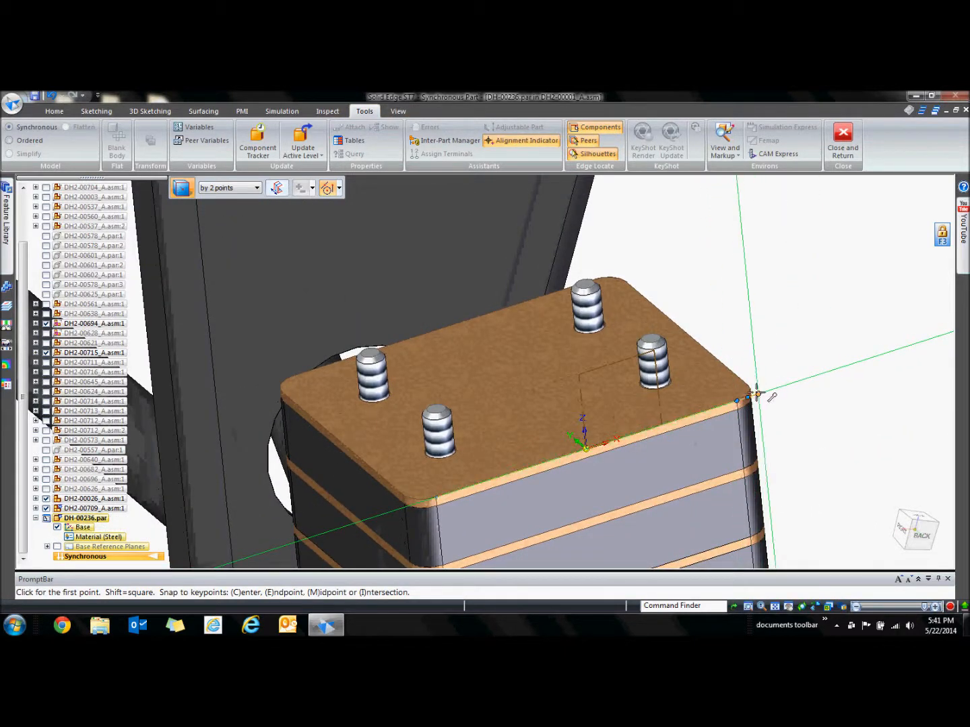
left_click(758, 394)
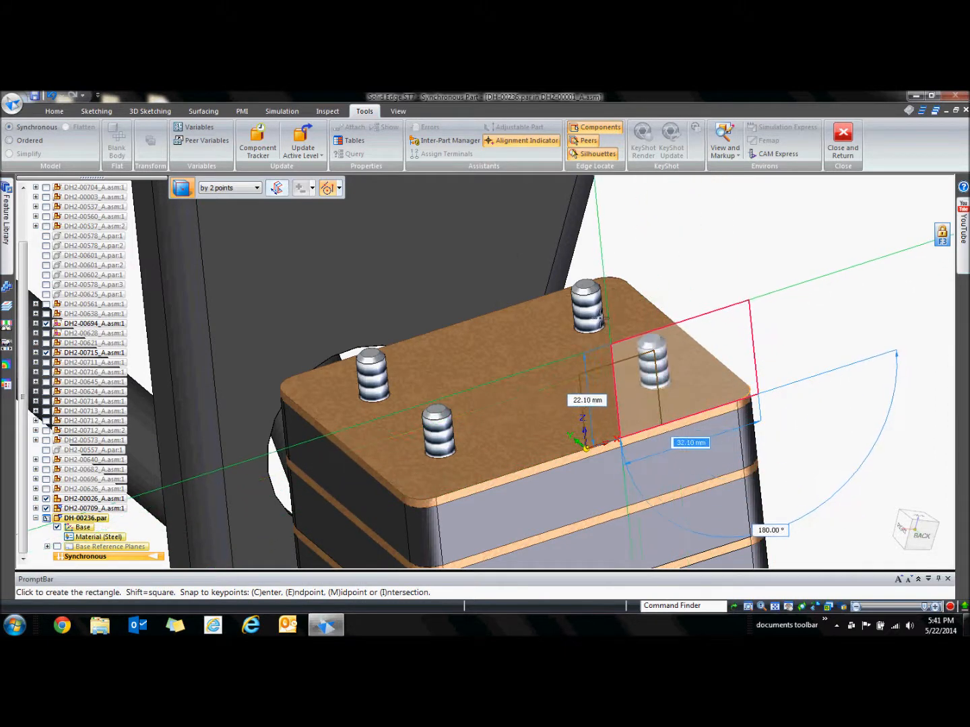
scroll(673, 377, "down", 3)
scroll(613, 301, "down", 5)
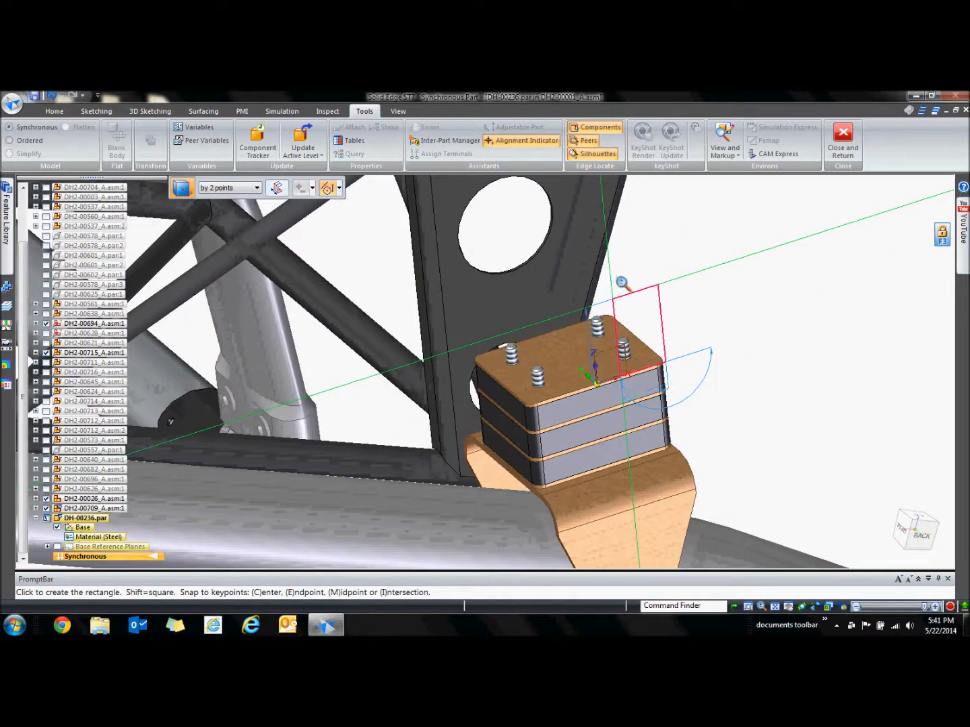
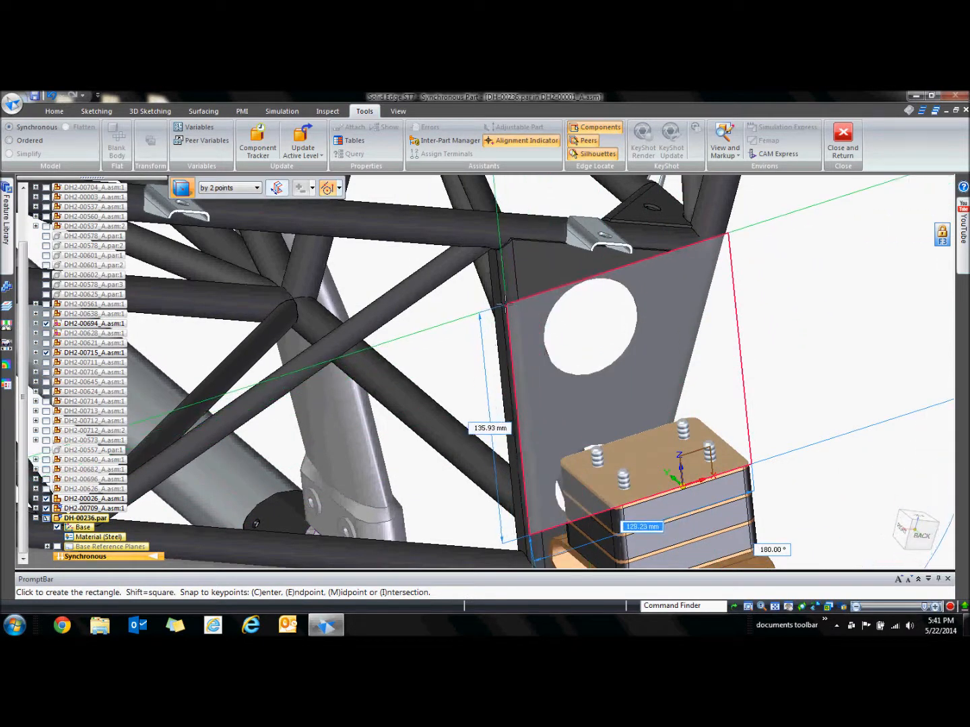
left_click(589, 328)
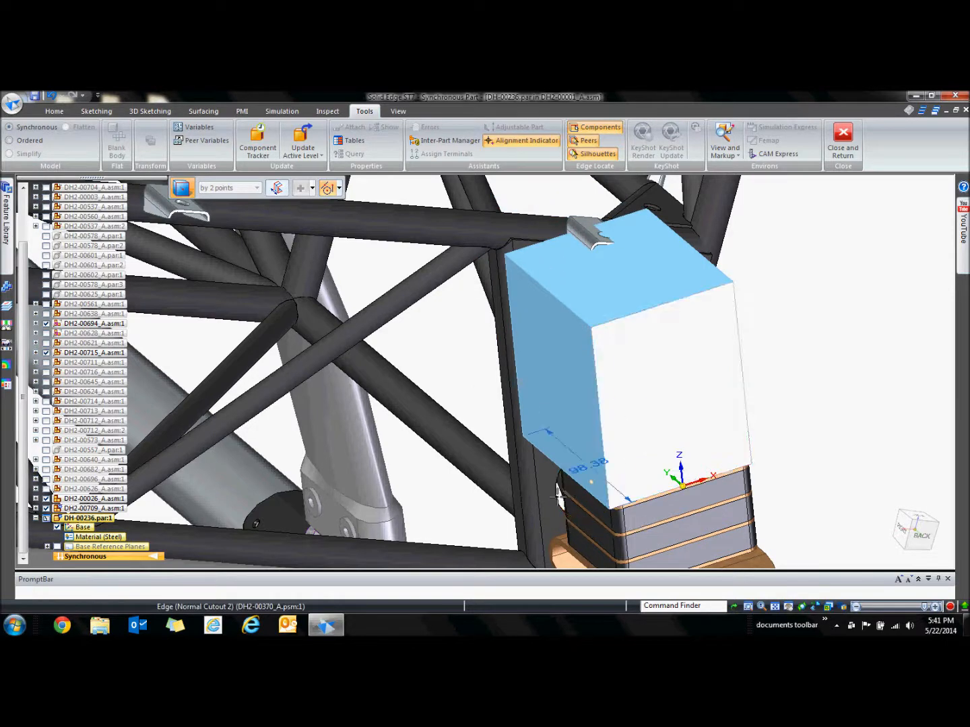
left_click(558, 496)
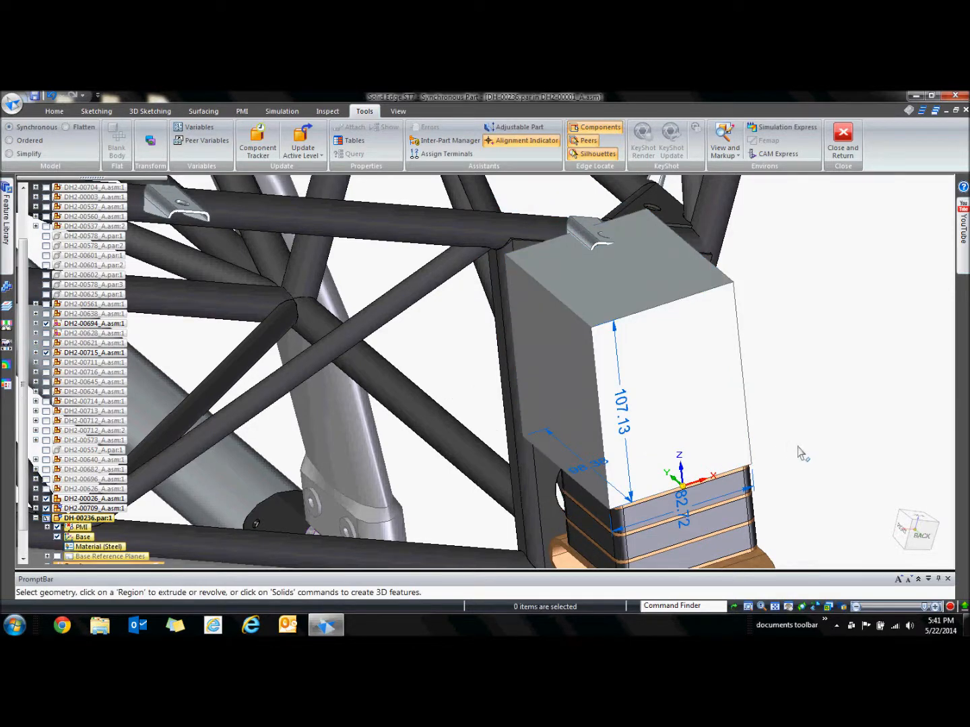
Rotate the box's top face 40° about its rear edge to form a sloped face.
left_click(53, 112)
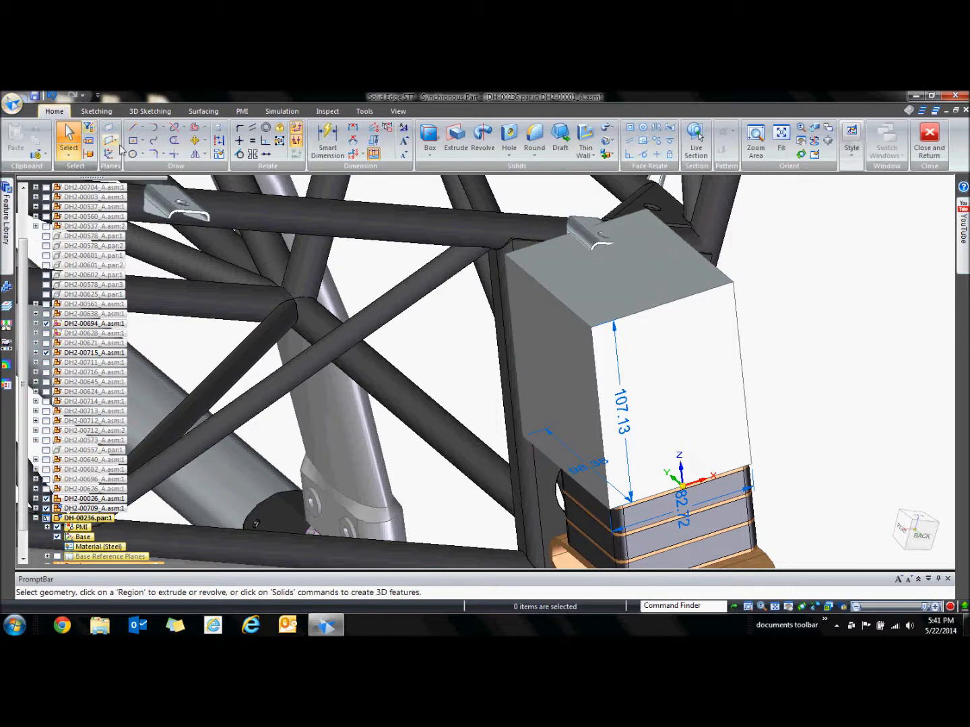
left_click(606, 296)
left_click(598, 290)
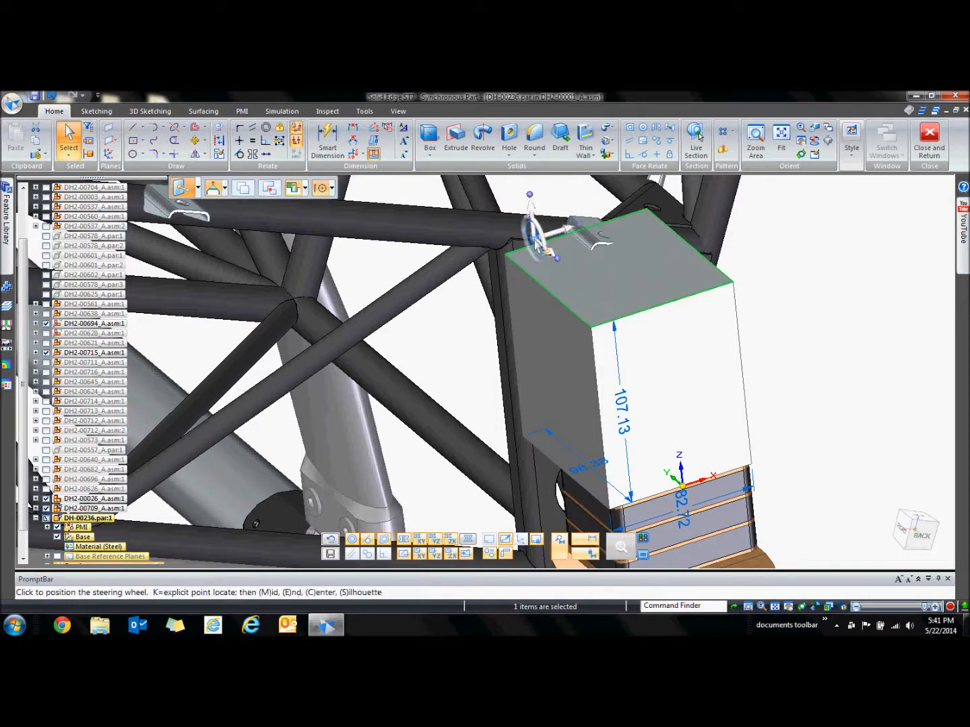
left_click(540, 256)
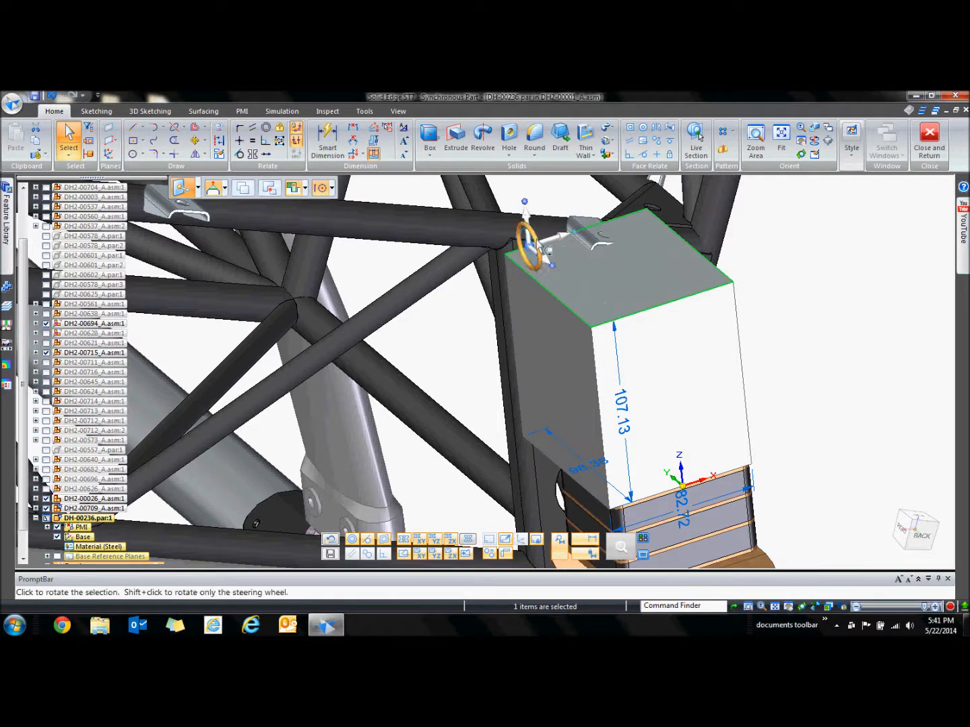
left_click(532, 240)
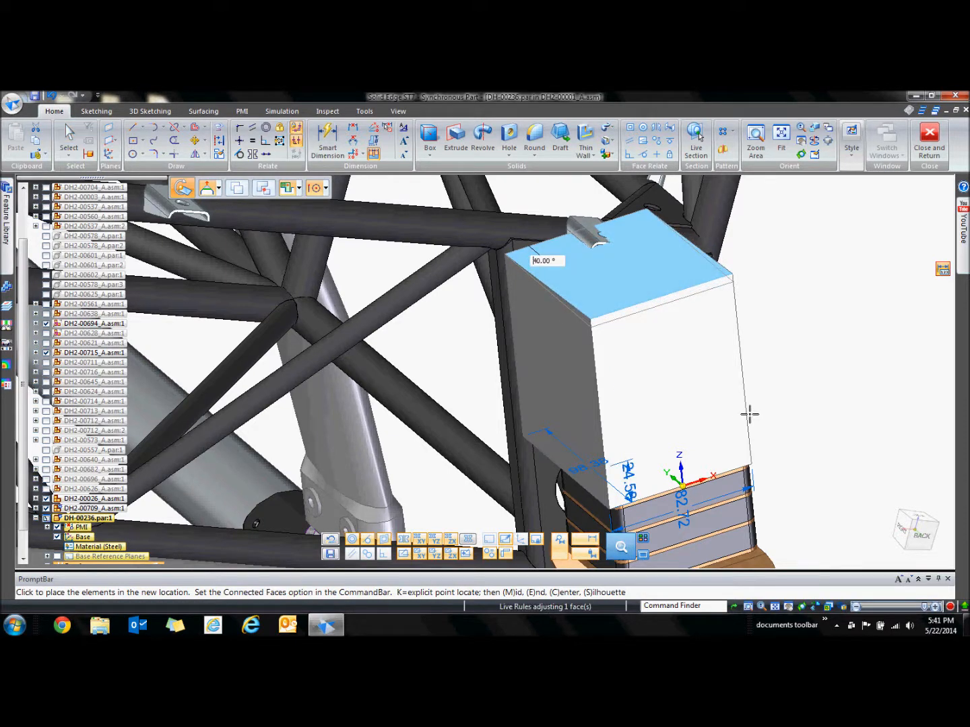
key("Return")
middle_click_drag(886, 424, 506, 343)
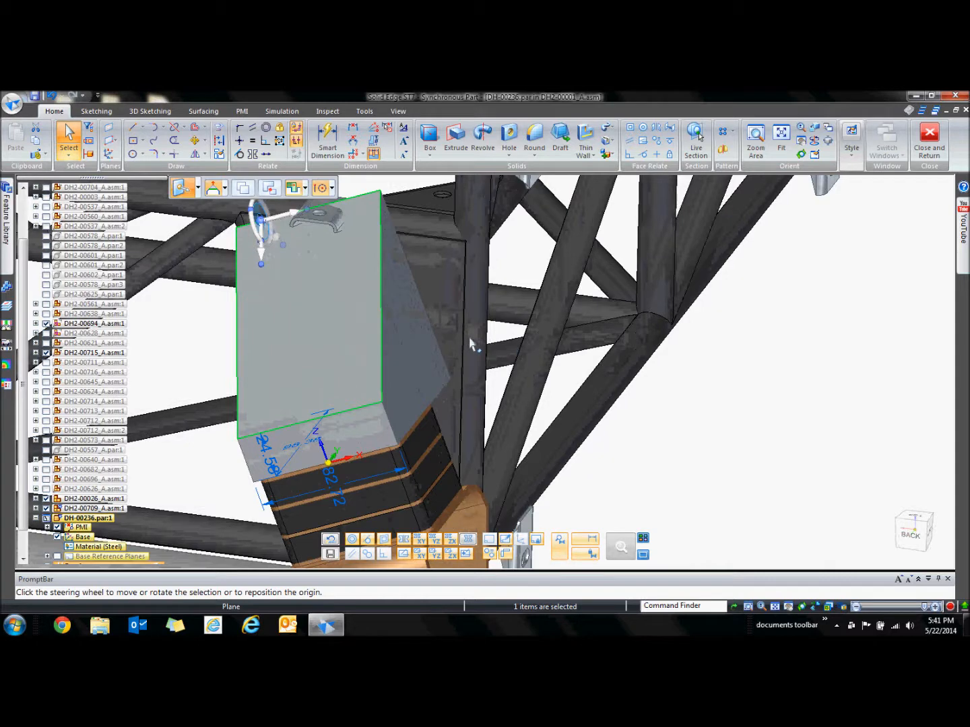
left_click(183, 371)
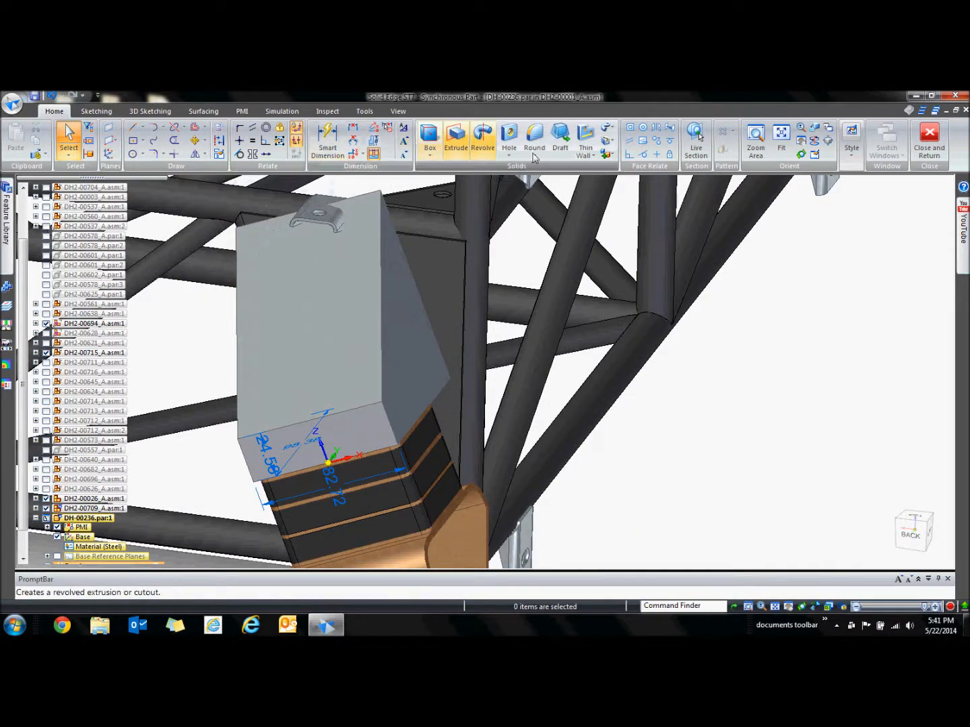
Relate the block's side face to be coplanar with the adjacent edge face of the frame plate and accept the change.
left_click(630, 129)
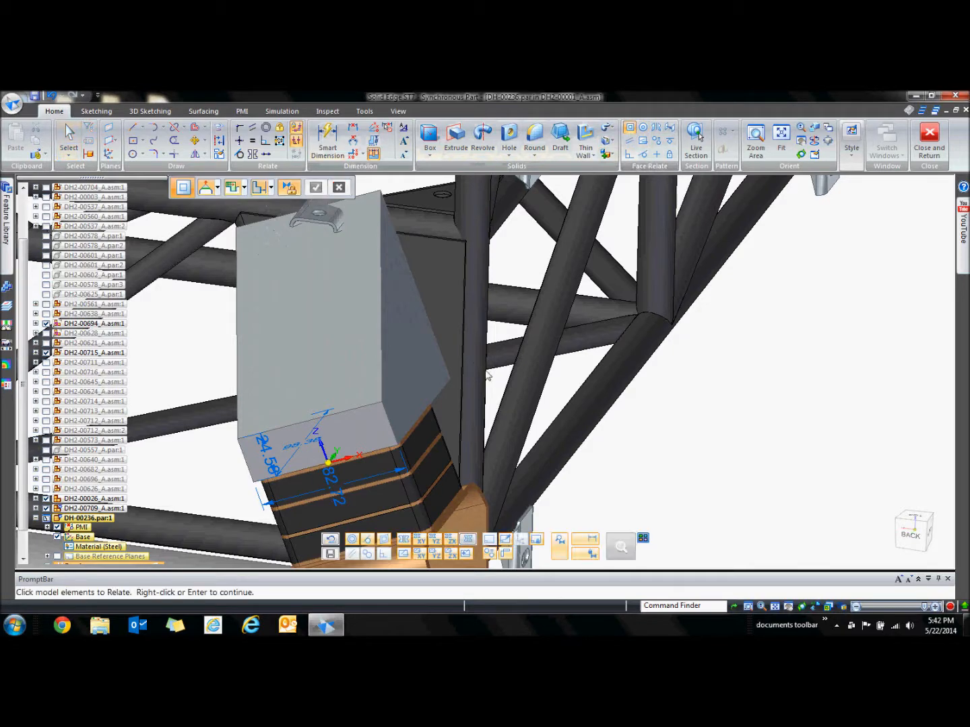
left_click(417, 356)
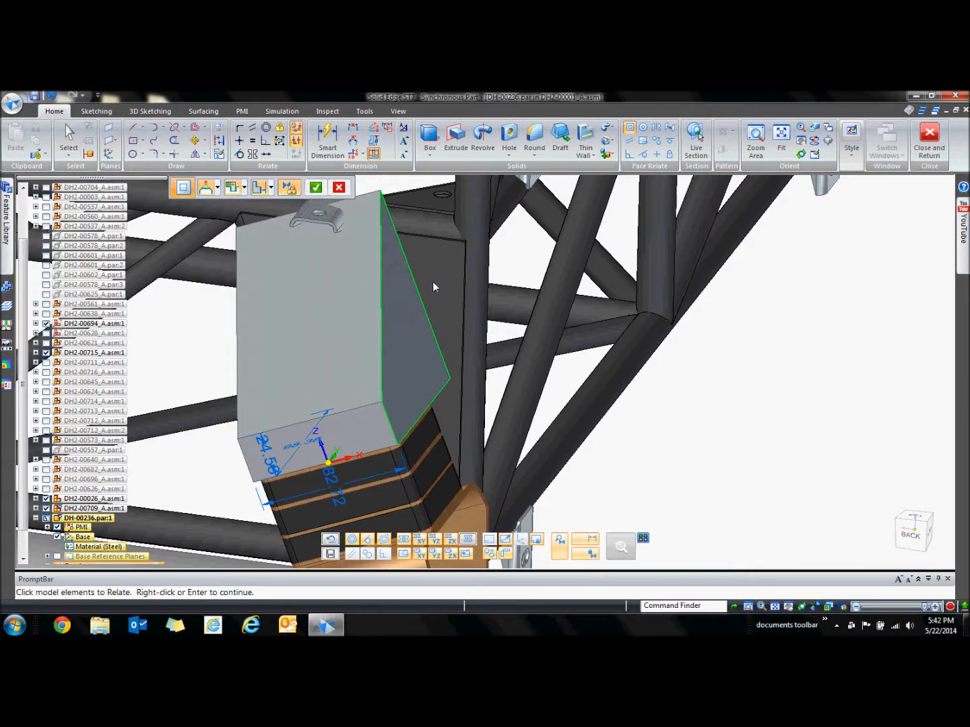
right_click(458, 302)
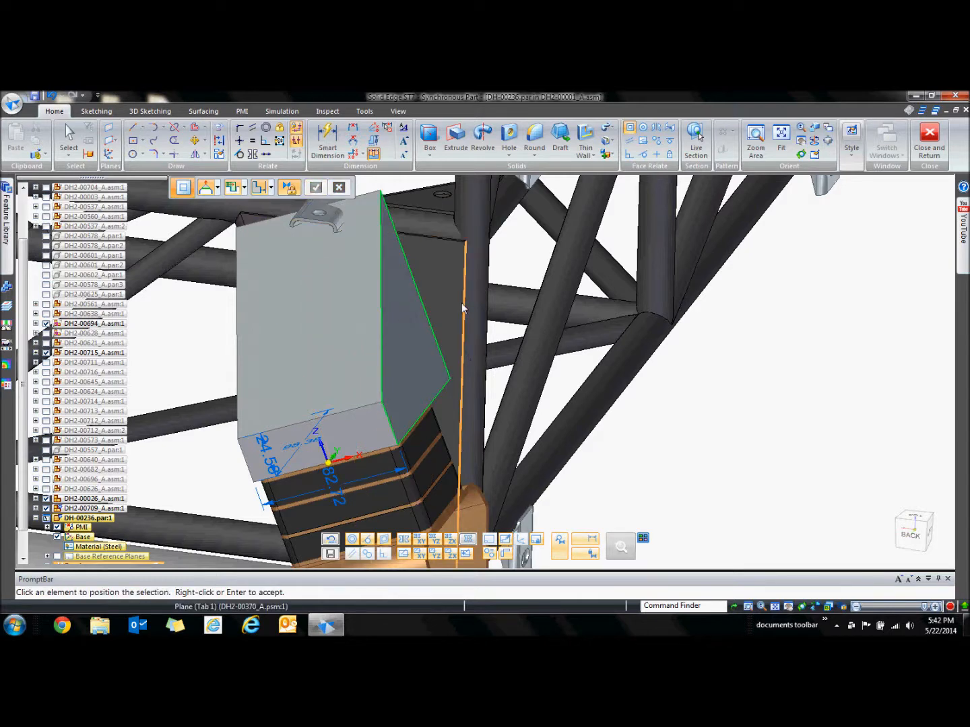
left_click(461, 303)
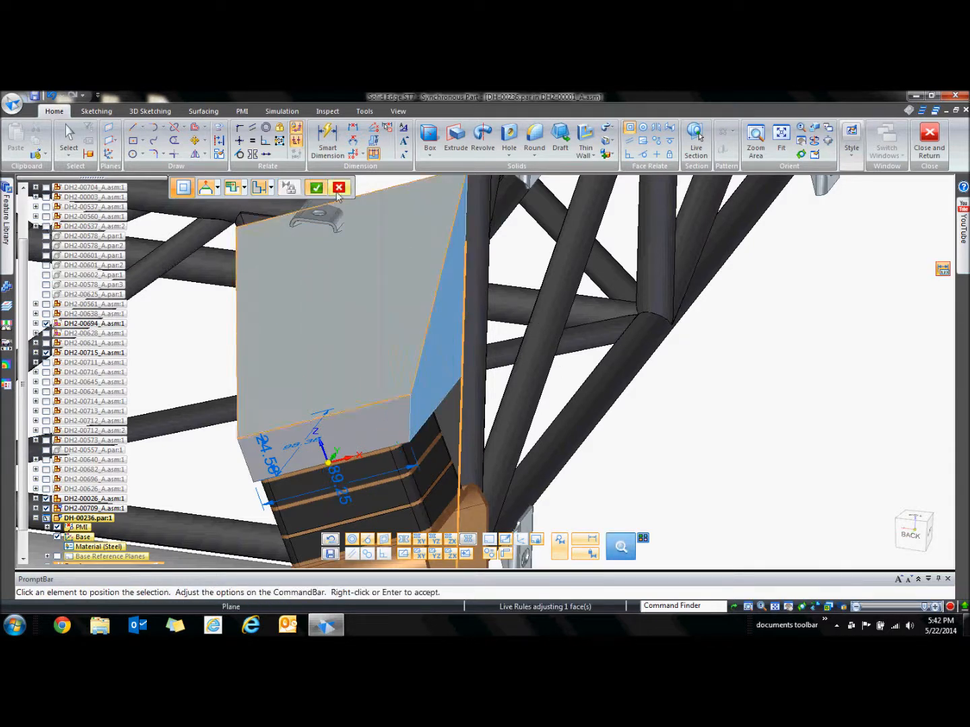
left_click(317, 188)
Project the frame plate's upper edge as a sketch line onto the plane of the block's low vertical front face.
middle_click_drag(218, 357, 356, 361)
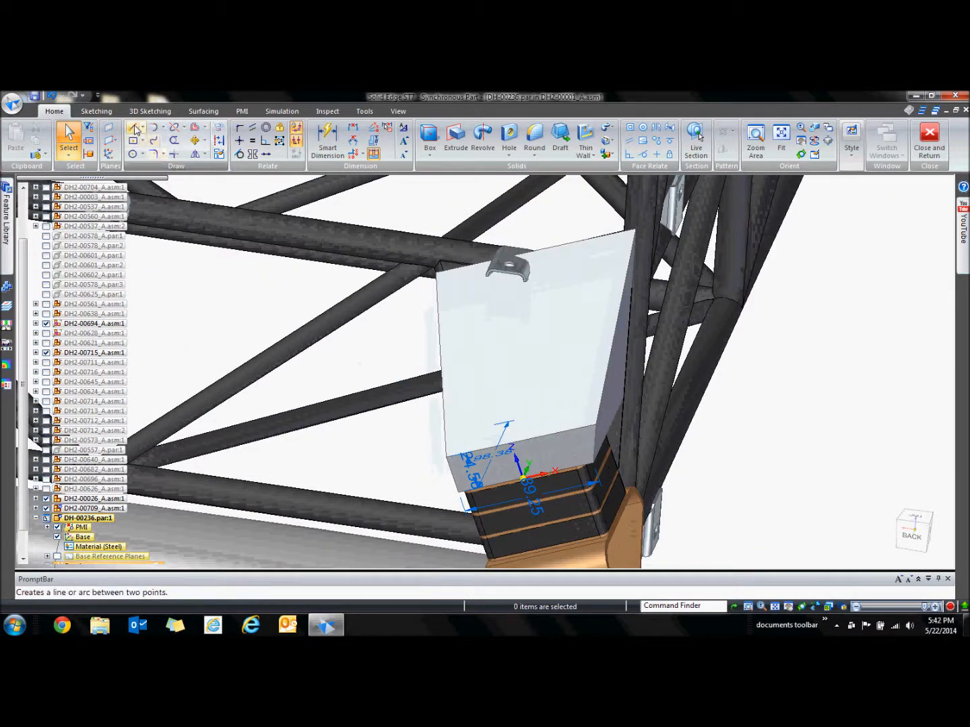
left_click(217, 131)
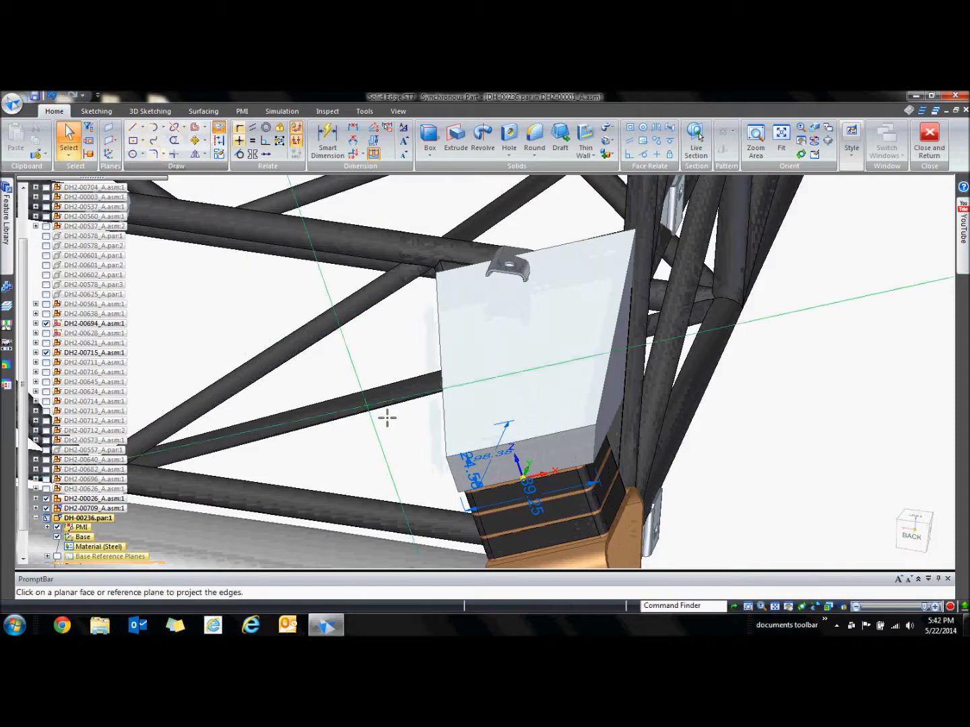
left_click(543, 450)
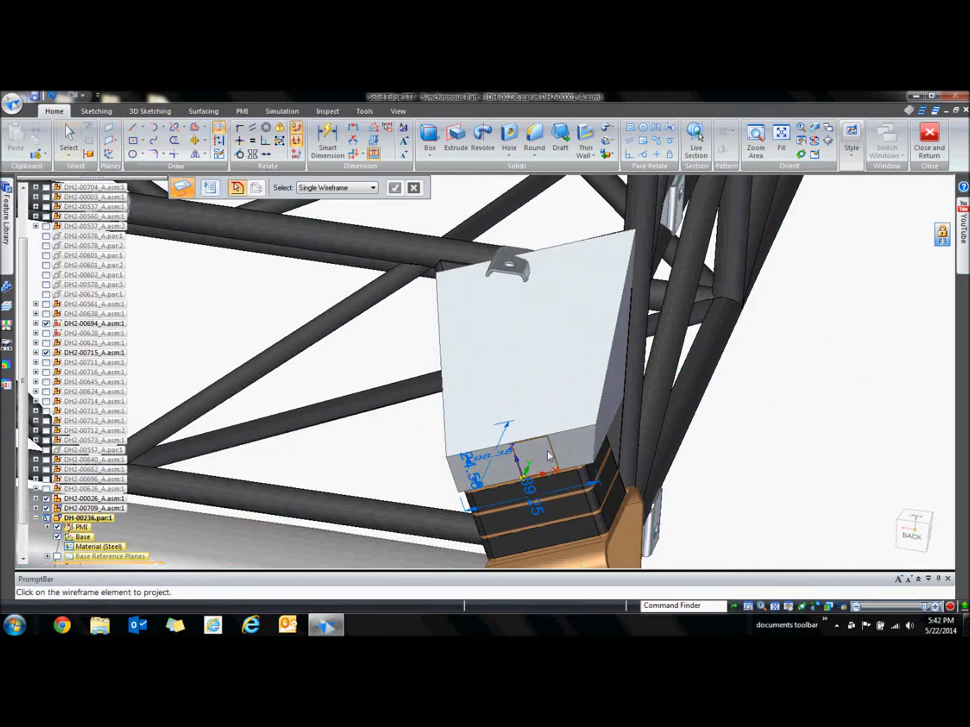
left_click(460, 270)
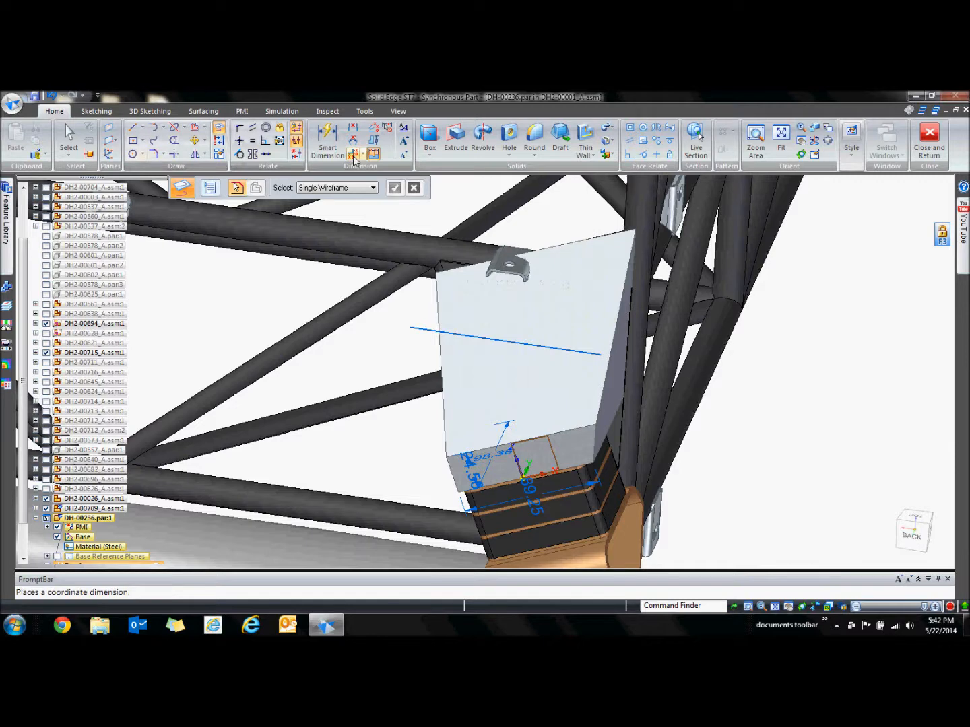
Extrude the single projected line as an open-profile cut about 98.38 mm deep, removing the block's material above it.
left_click(456, 142)
left_click(221, 188)
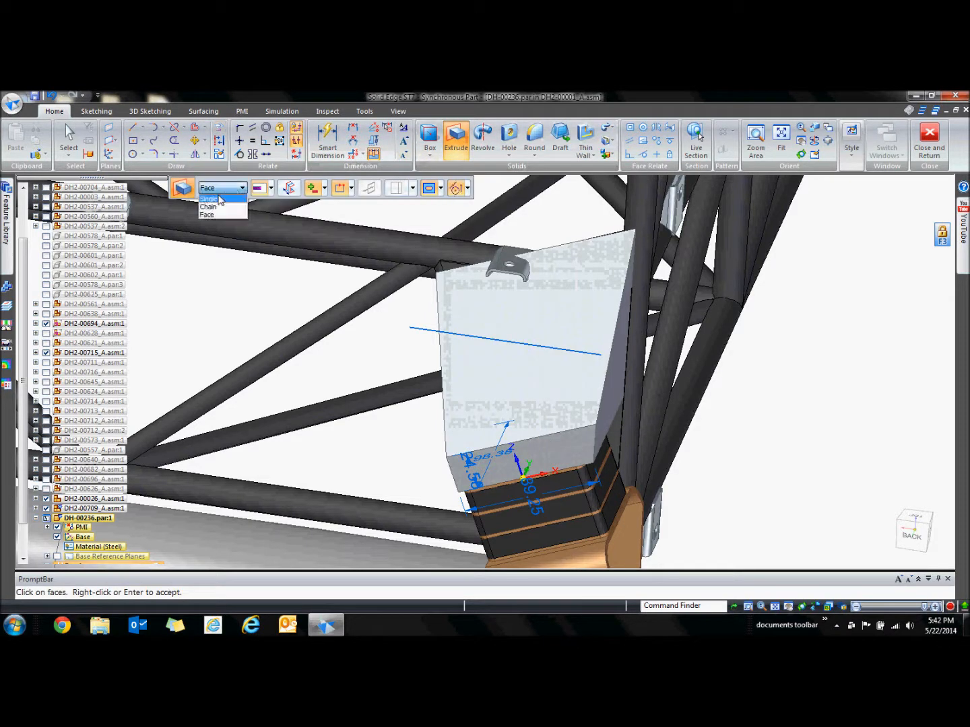
left_click(215, 199)
left_click(336, 217)
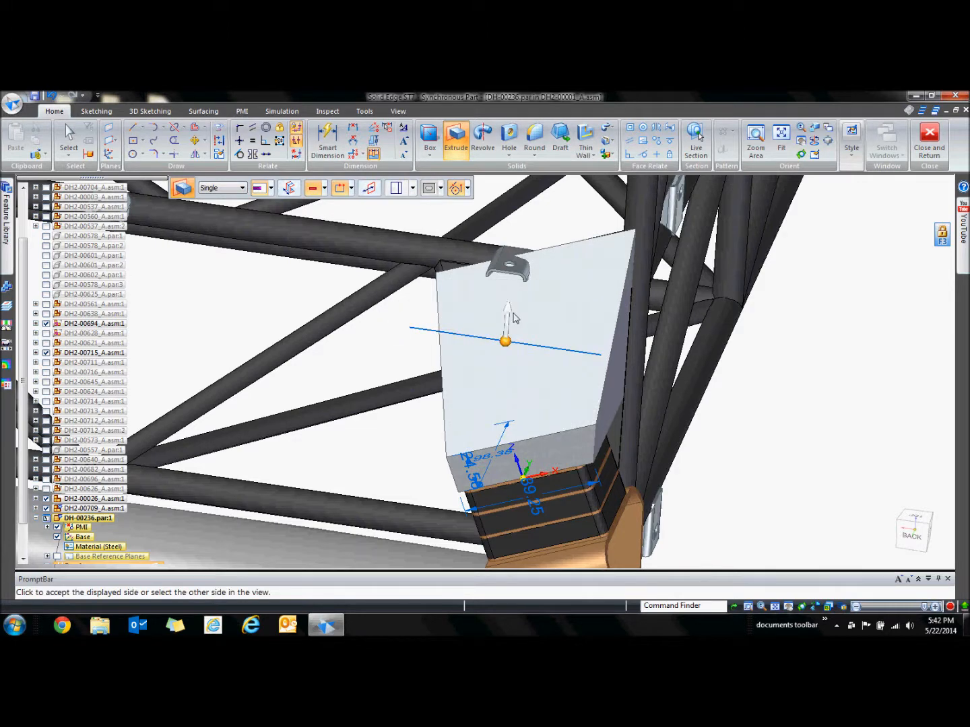
left_click(508, 309)
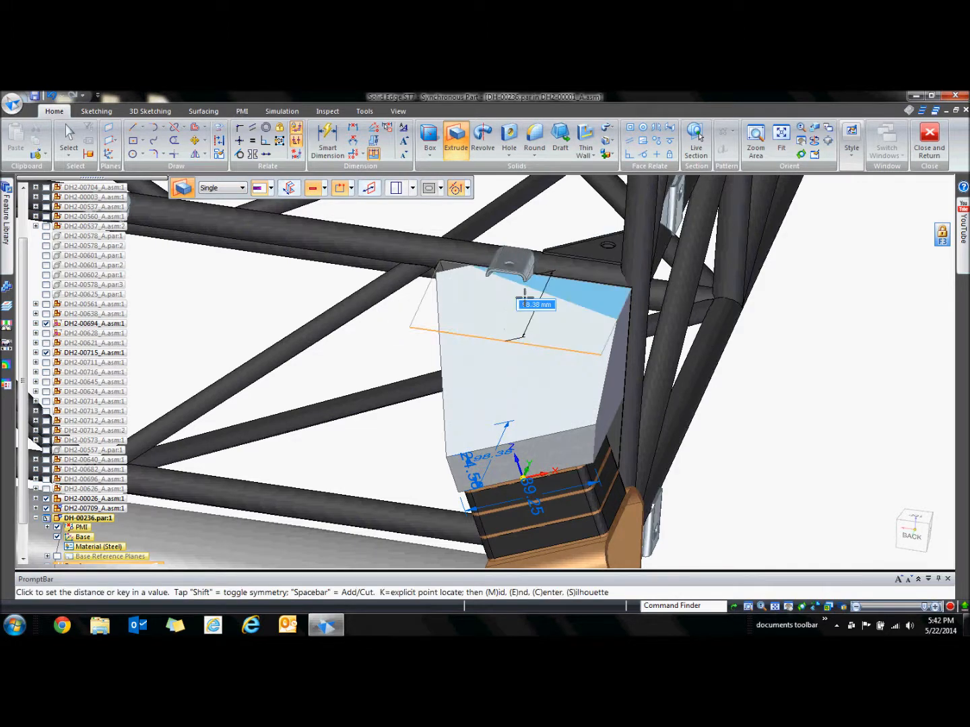
left_click(552, 269)
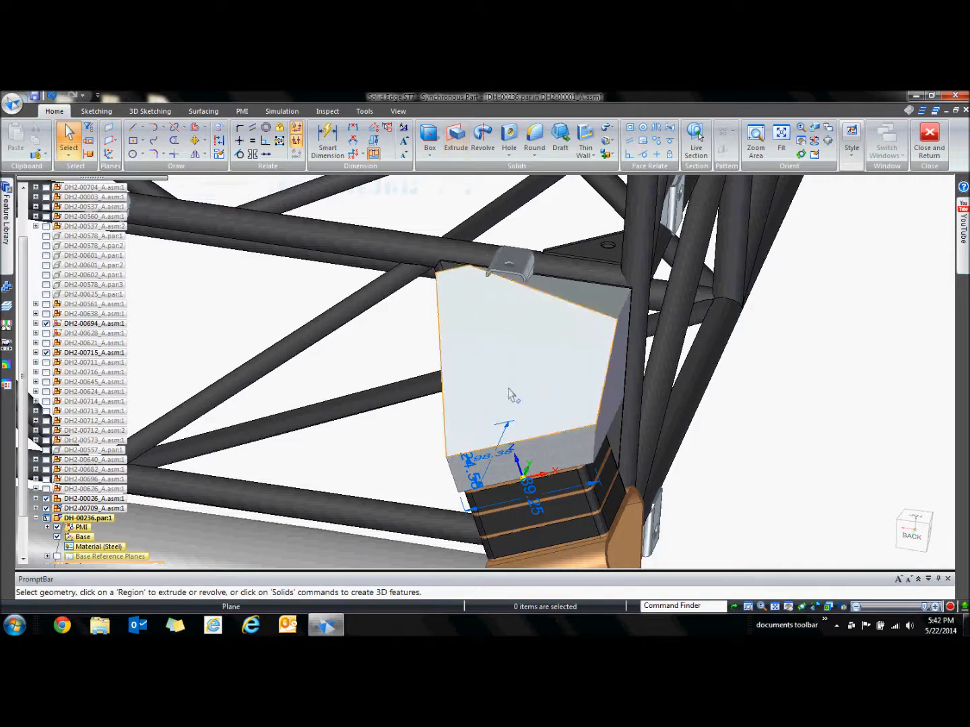
Hide the surrounding assembly components so that only the new bracket part is displayed.
middle_click_drag(418, 369, 464, 353)
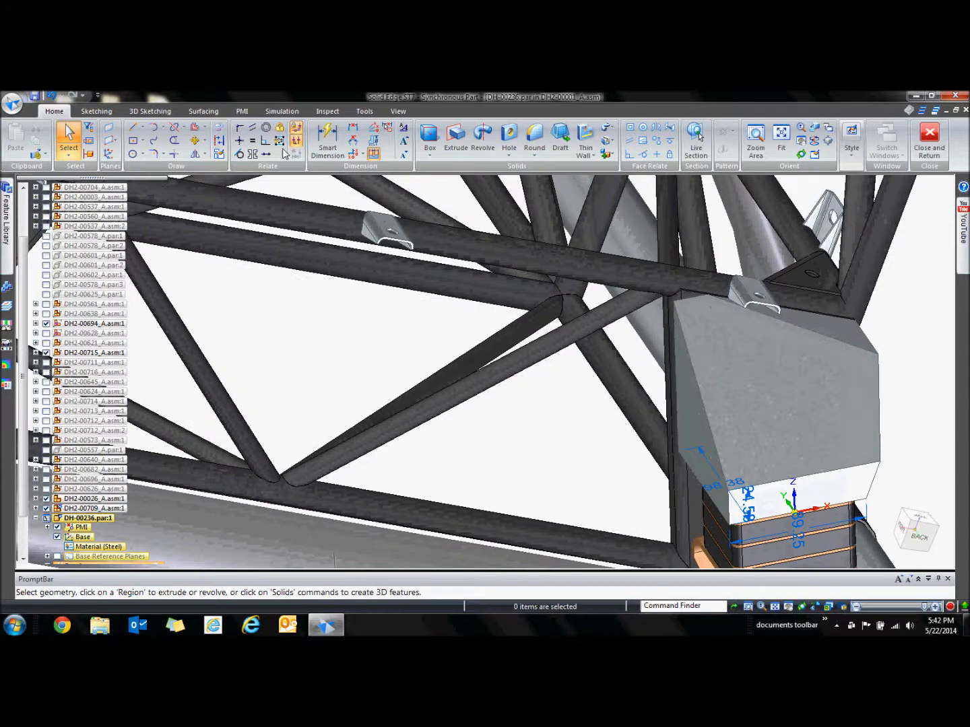
left_click(398, 111)
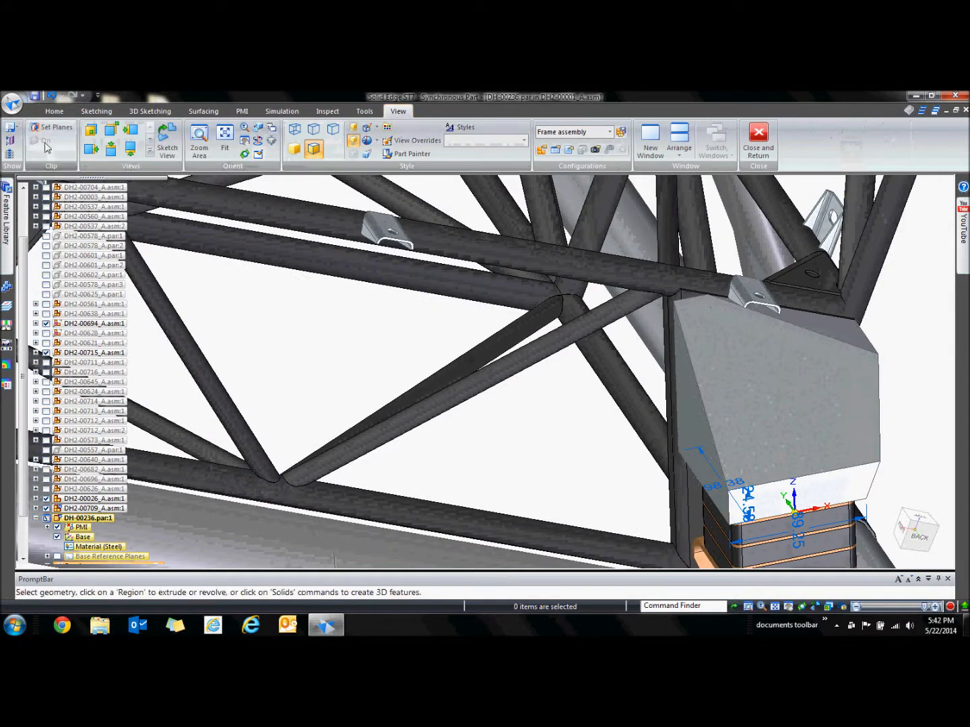
middle_click_drag(625, 457, 311, 456, "shift")
scroll(421, 420, "up", 3)
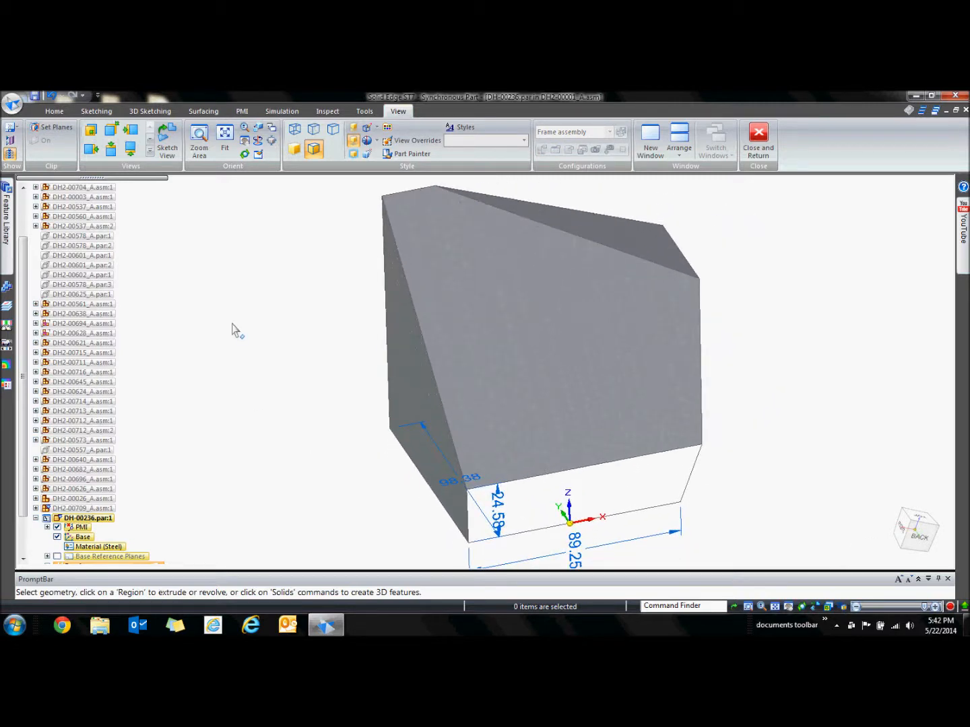
Cut a cylindrical hole through the block from its side face, centred near the lower rear corner, using the Cylinder primitive set to Remove.
left_click(58, 113)
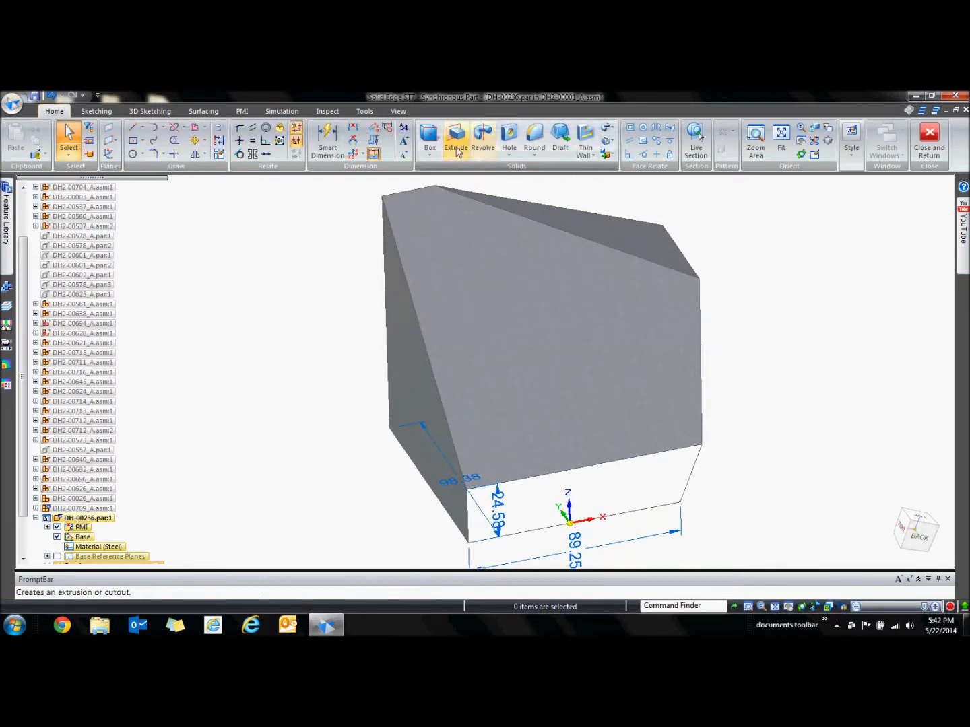
left_click(429, 153)
left_click(450, 182)
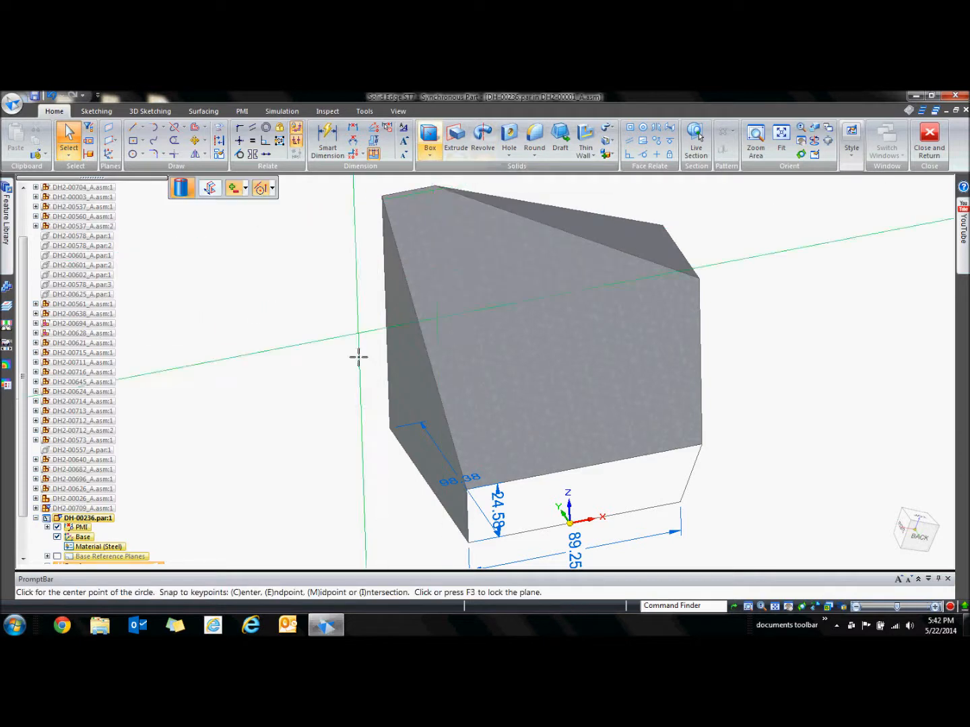
middle_click_drag(373, 383, 439, 404)
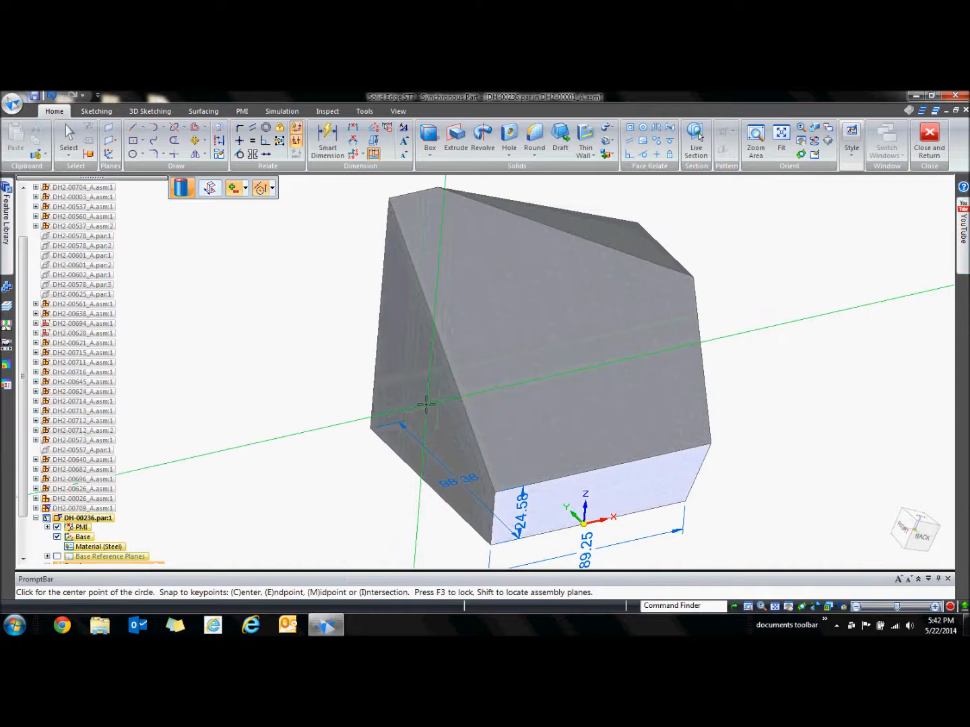
key("F3")
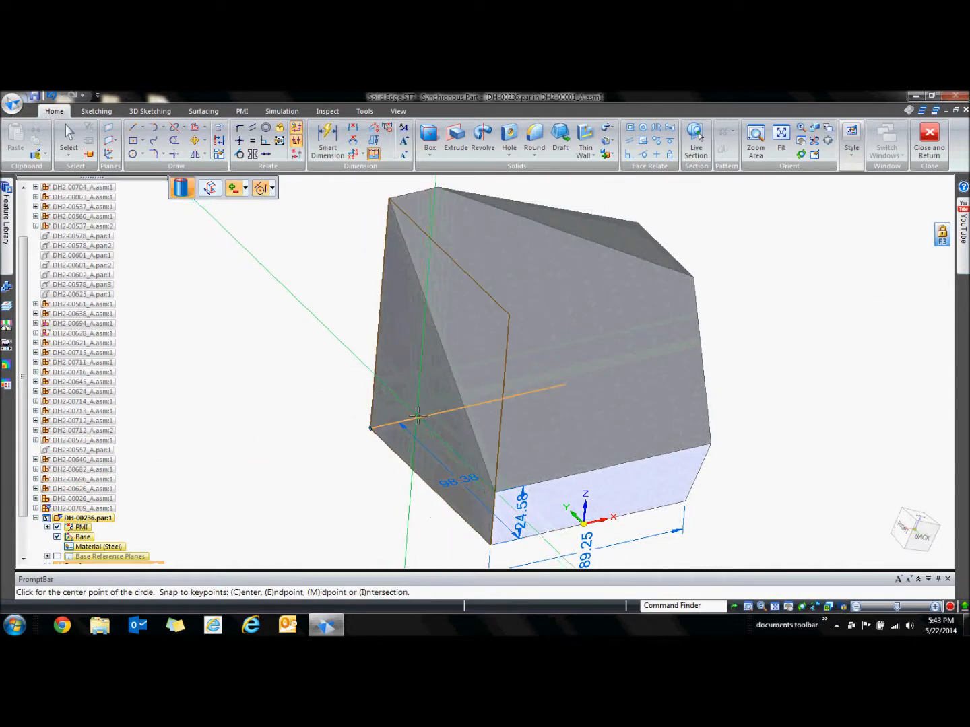
left_click(417, 411)
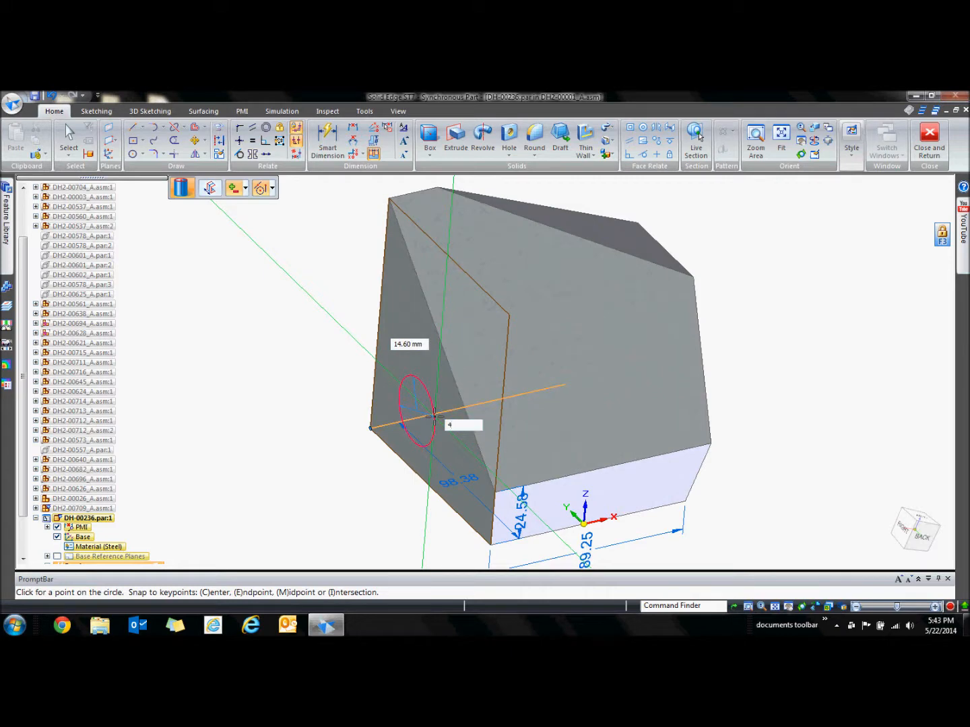
left_click(439, 418)
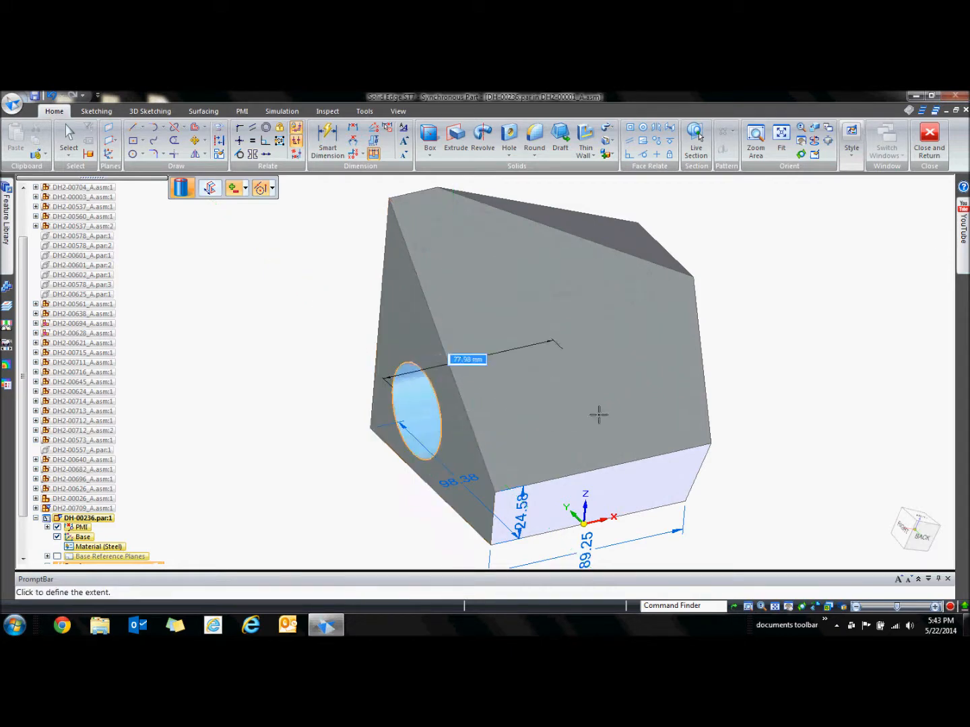
left_click(246, 189)
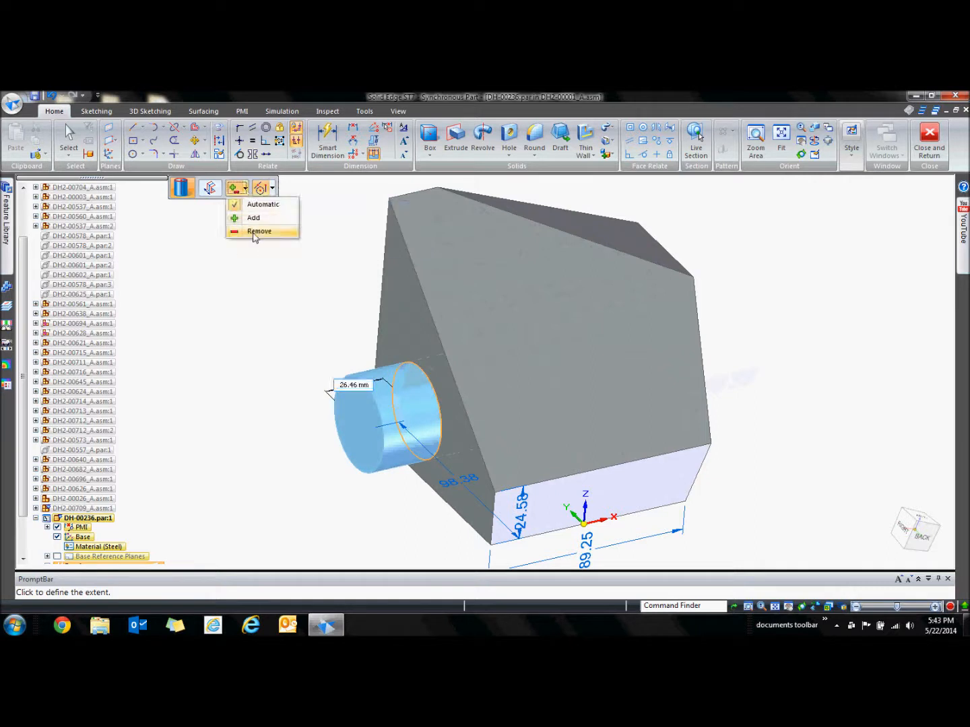
left_click(254, 231)
left_click(757, 310)
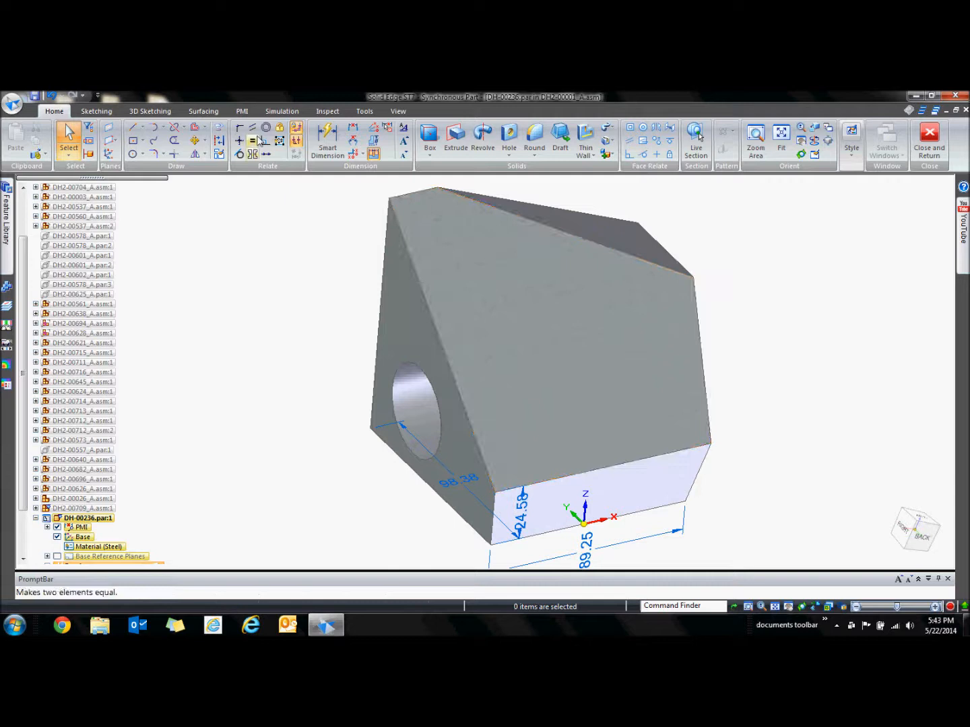
Dimension the cylindrical hole on the block's side face with Smart Dimension.
left_click(327, 139)
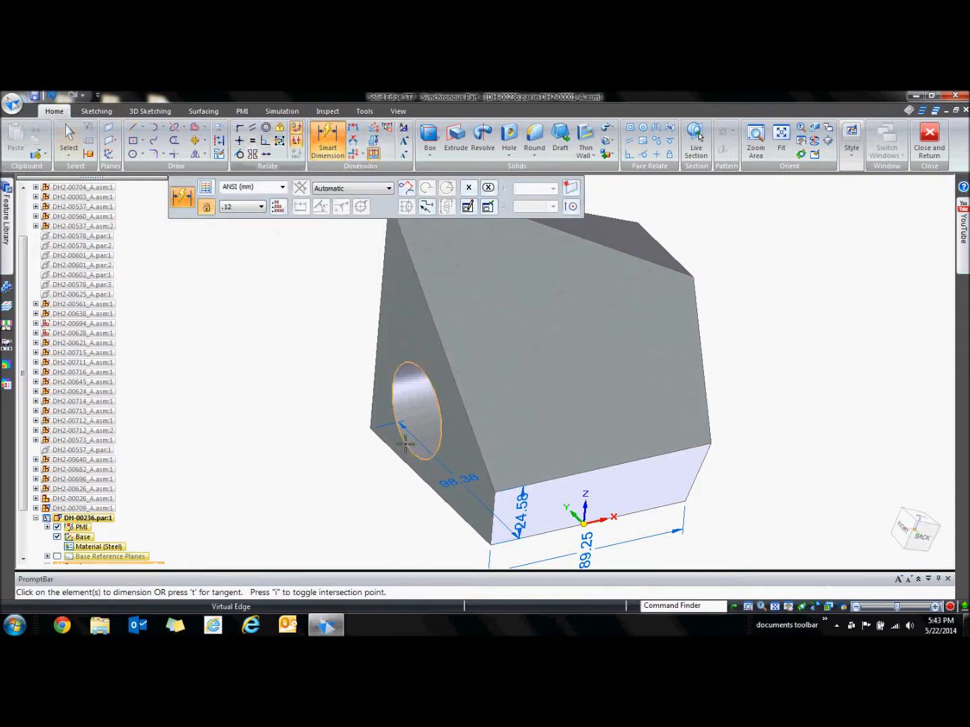
left_click(405, 445)
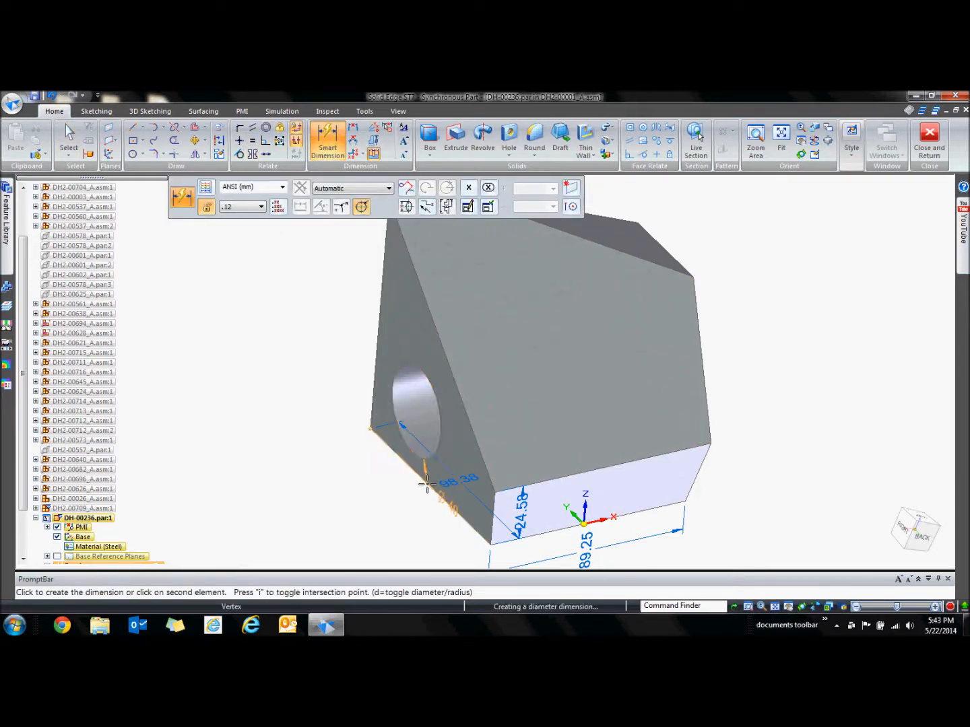
left_click(426, 483)
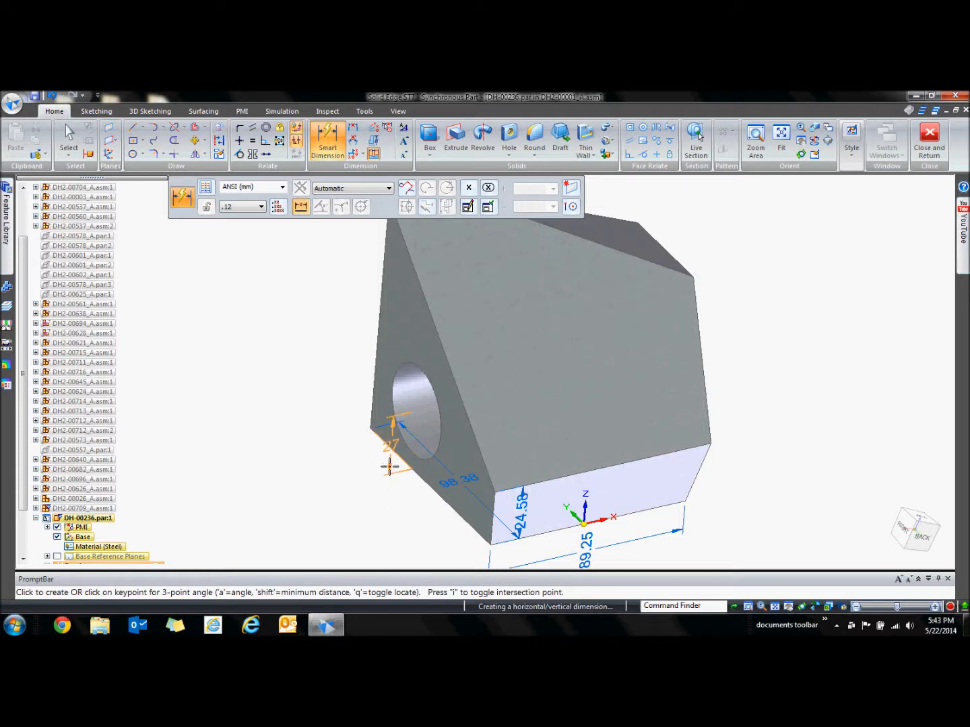
key("Escape")
Dimension the hole's centre from the bottom edge of the triangular end face and set the distance to 35 mm.
middle_click_drag(318, 494, 398, 487)
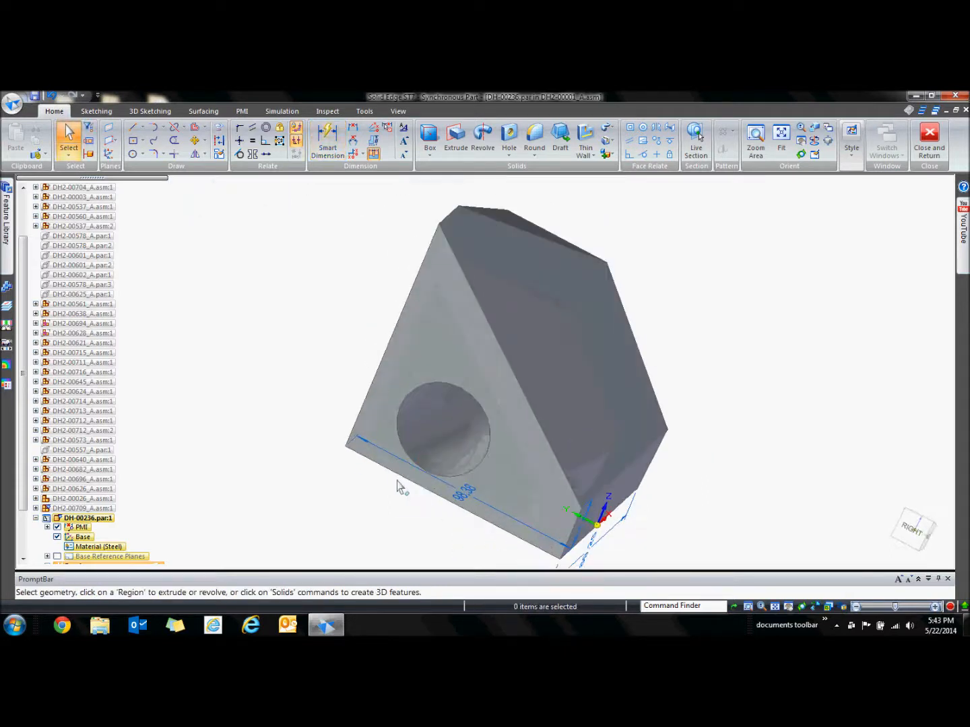
left_click(327, 138)
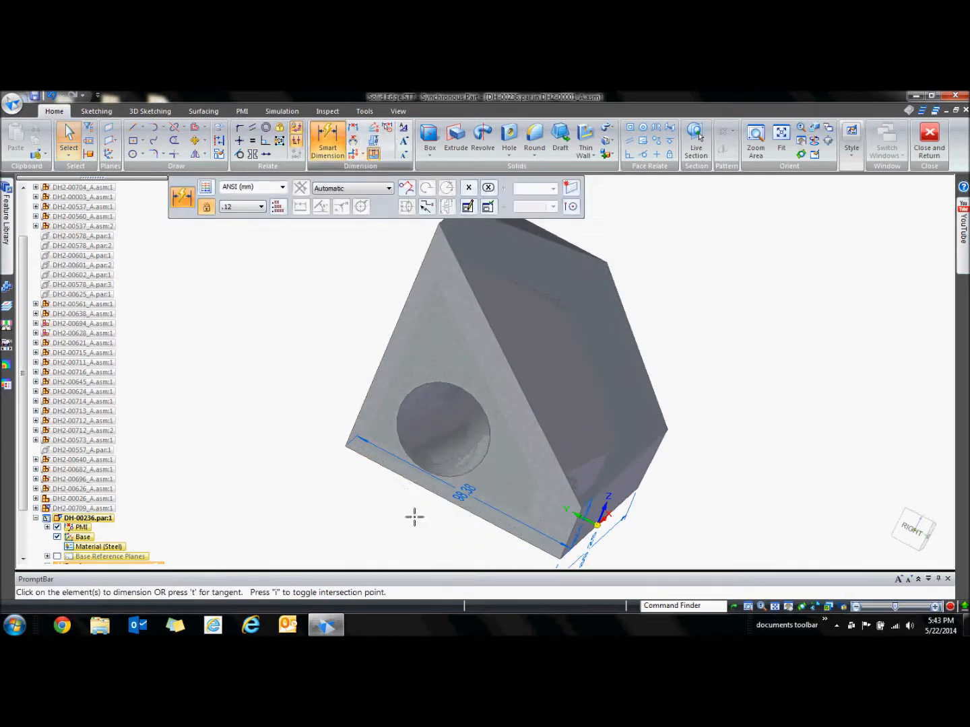
left_click(425, 491)
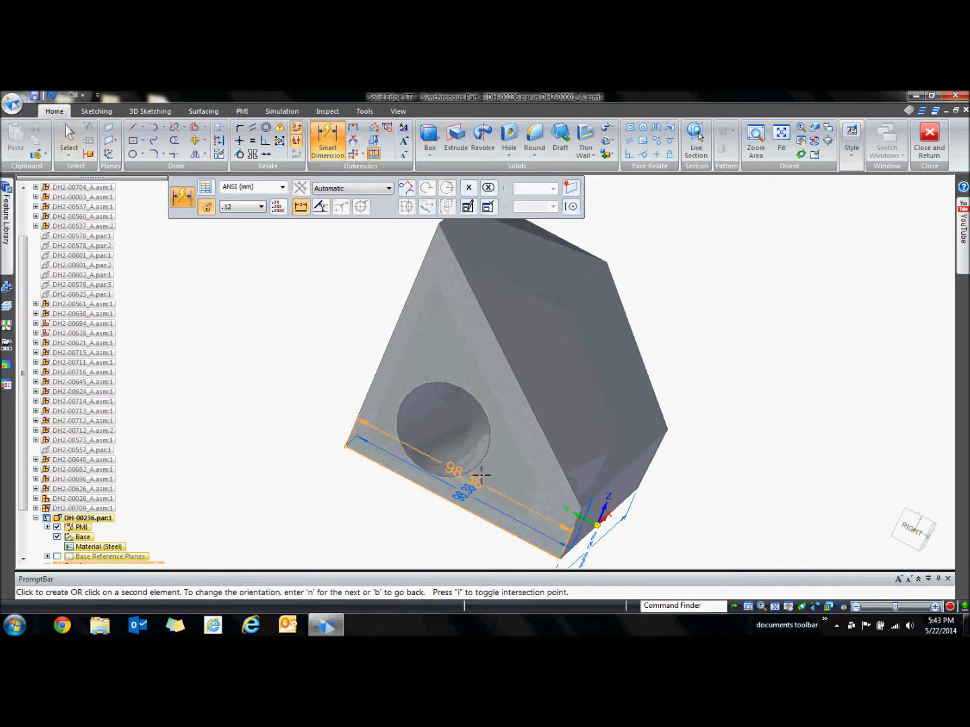
left_click(482, 462)
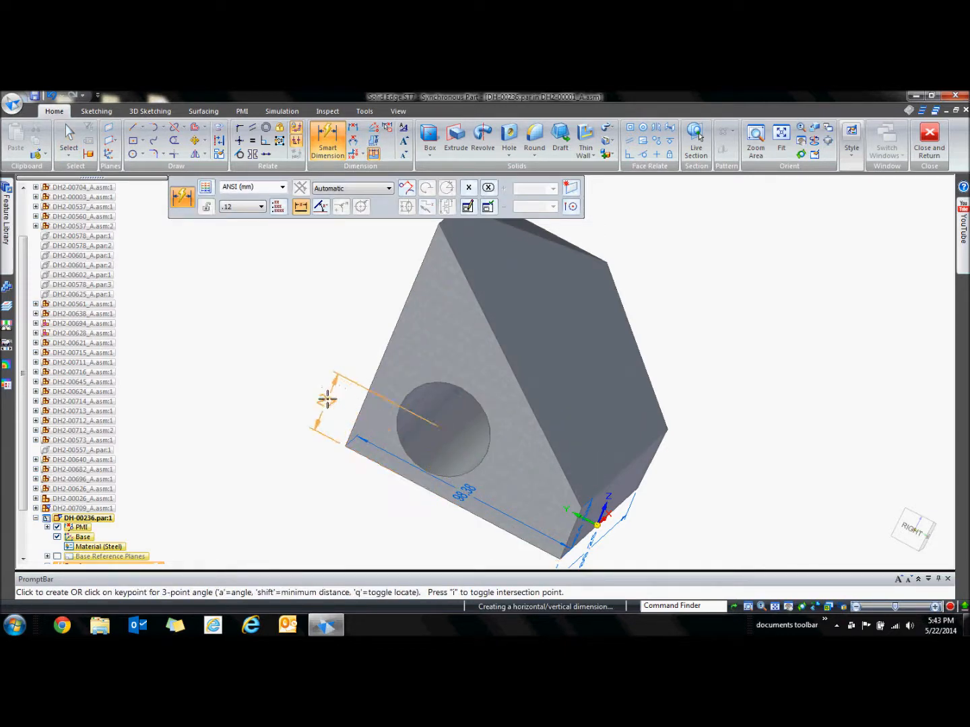
left_click(326, 400)
left_click_drag(336, 425, 266, 453)
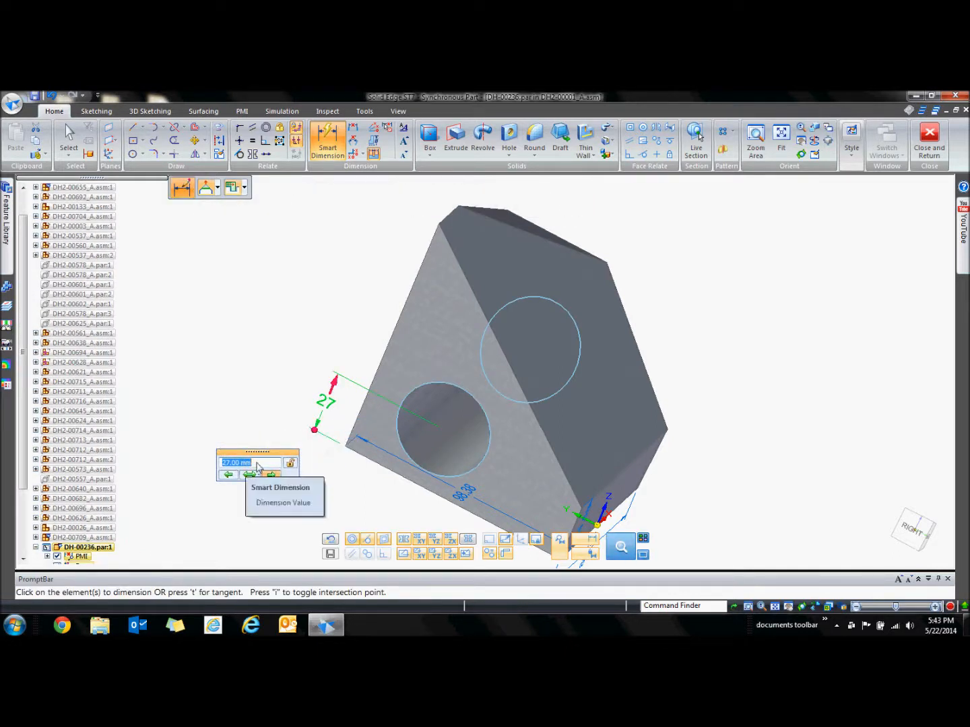
type("35")
key("Return")
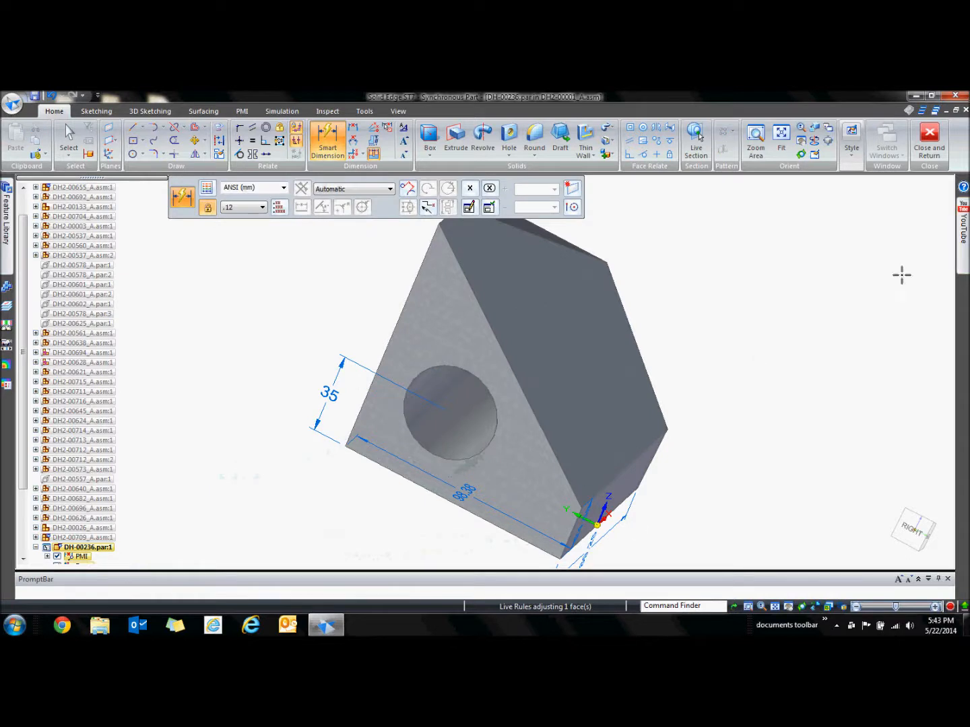
Dimension the hole's centre from the upright side edge of the triangular end face and set the distance to 35 mm.
left_click(391, 332)
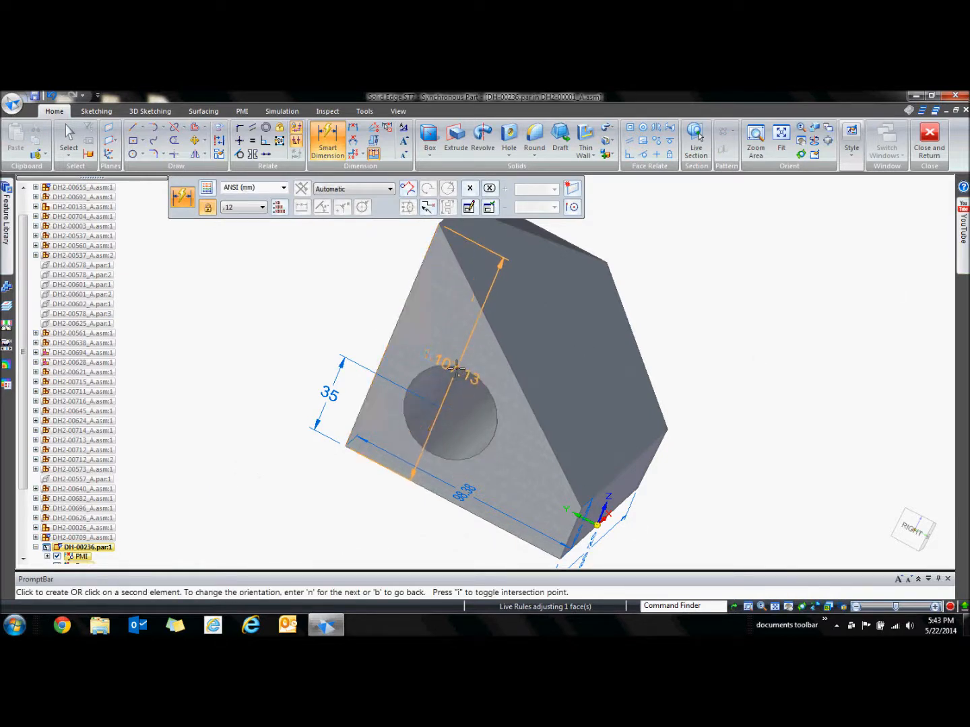
left_click(450, 412)
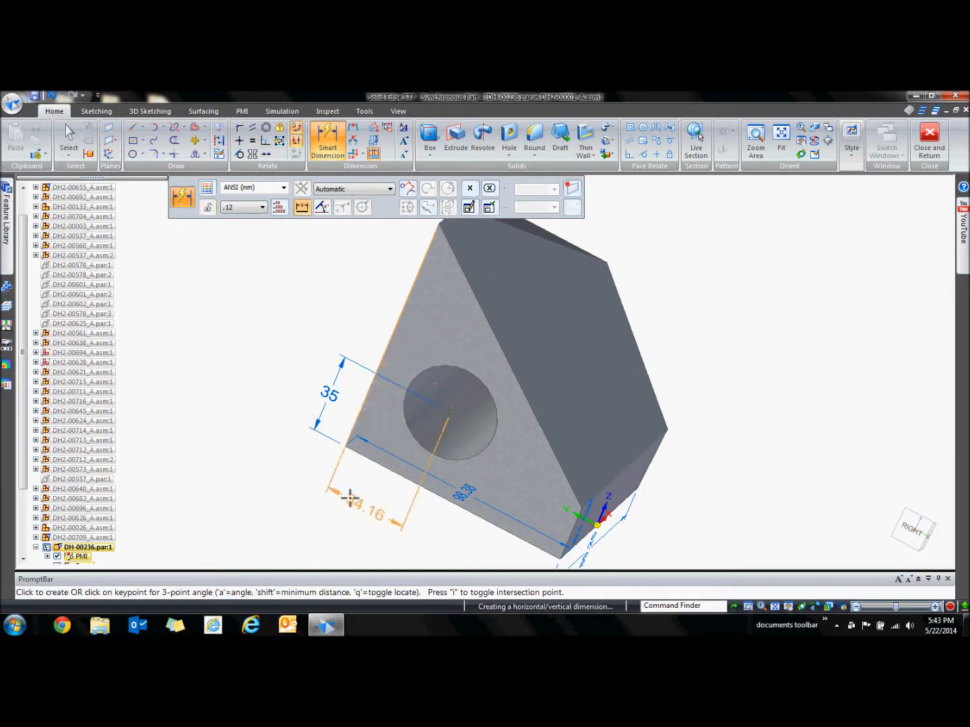
left_click(345, 504)
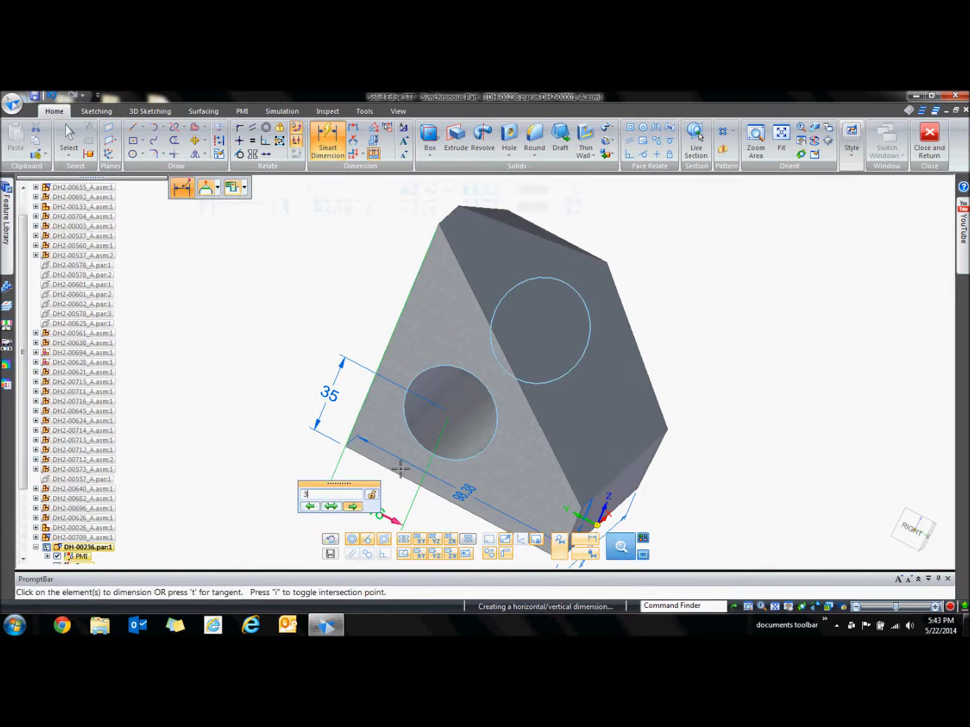
type("35")
key("Return")
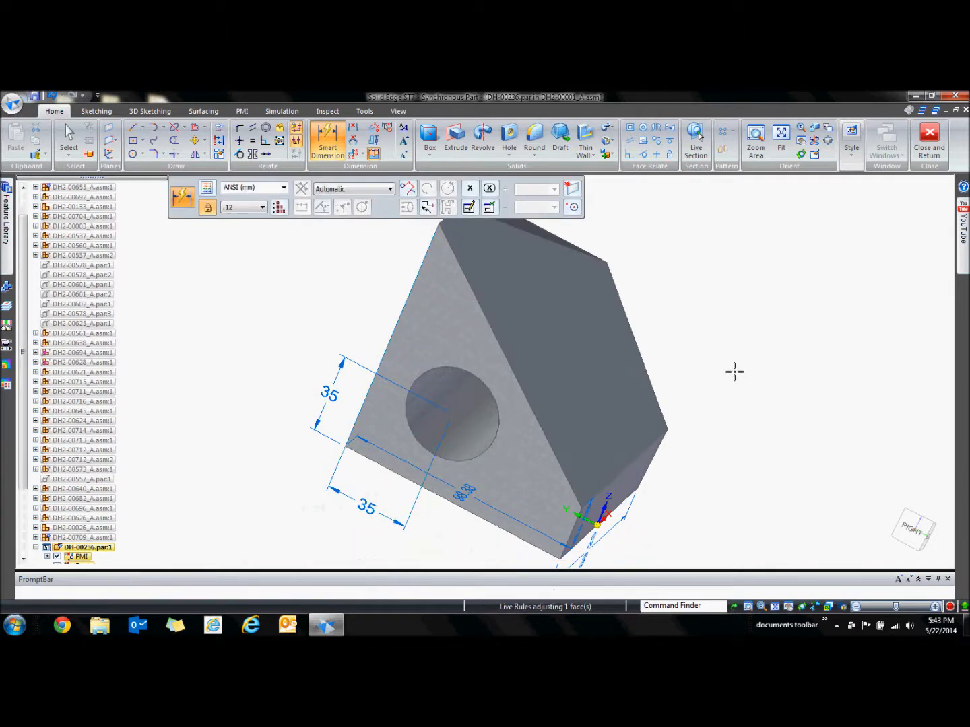
Project the edge beside the dimensioned hole onto the large sloped face as a sketch line, offset 15 mm inward.
middle_click_drag(734, 372, 645, 379)
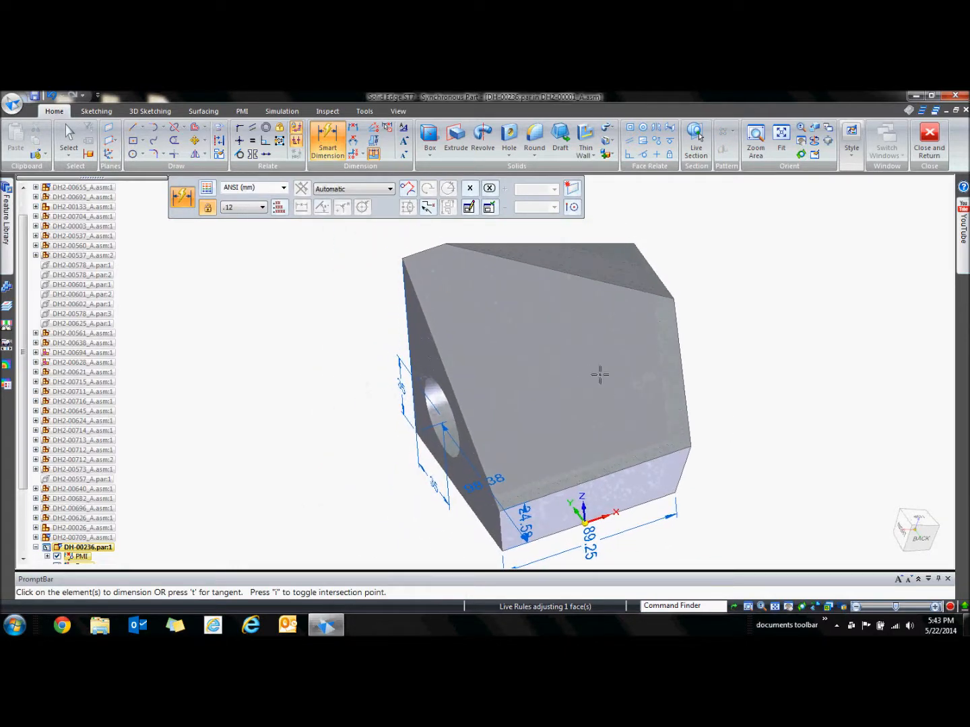
left_click(225, 125)
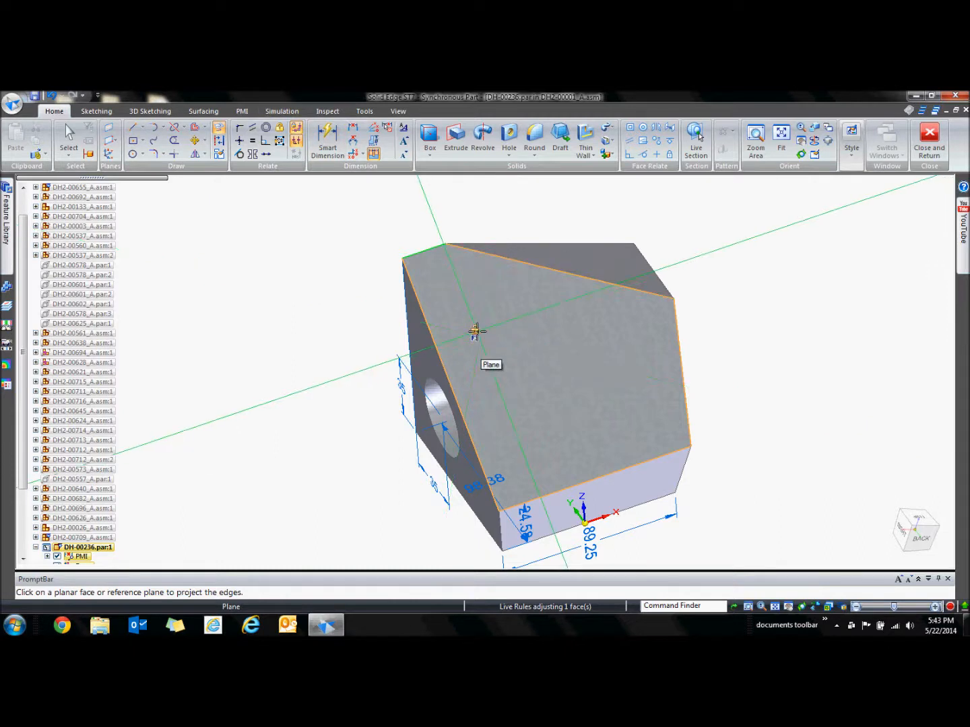
left_click(475, 330)
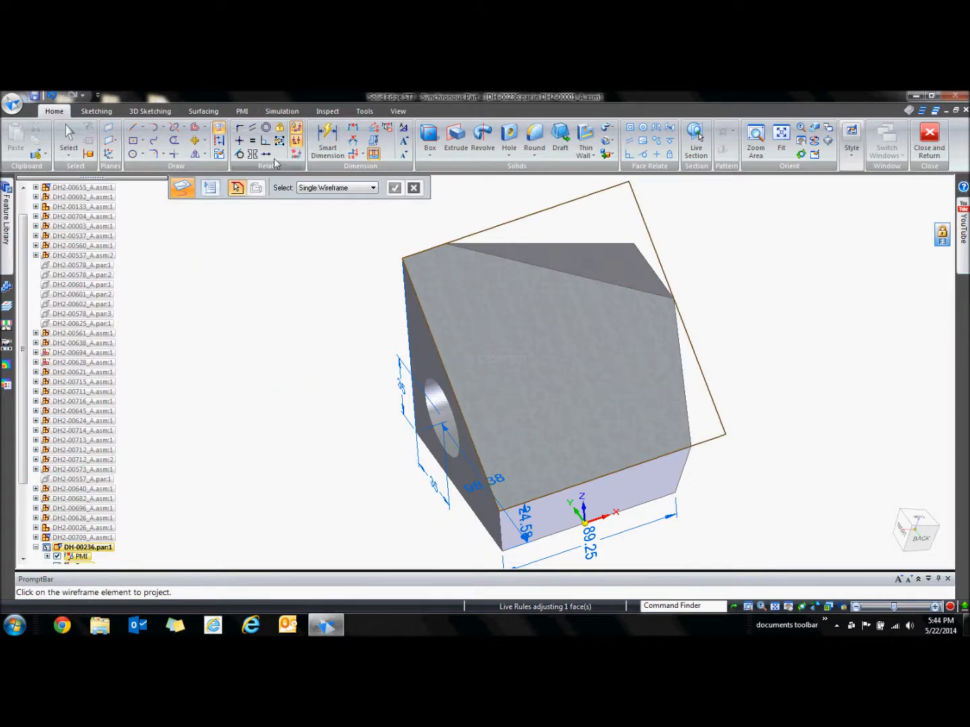
left_click(210, 189)
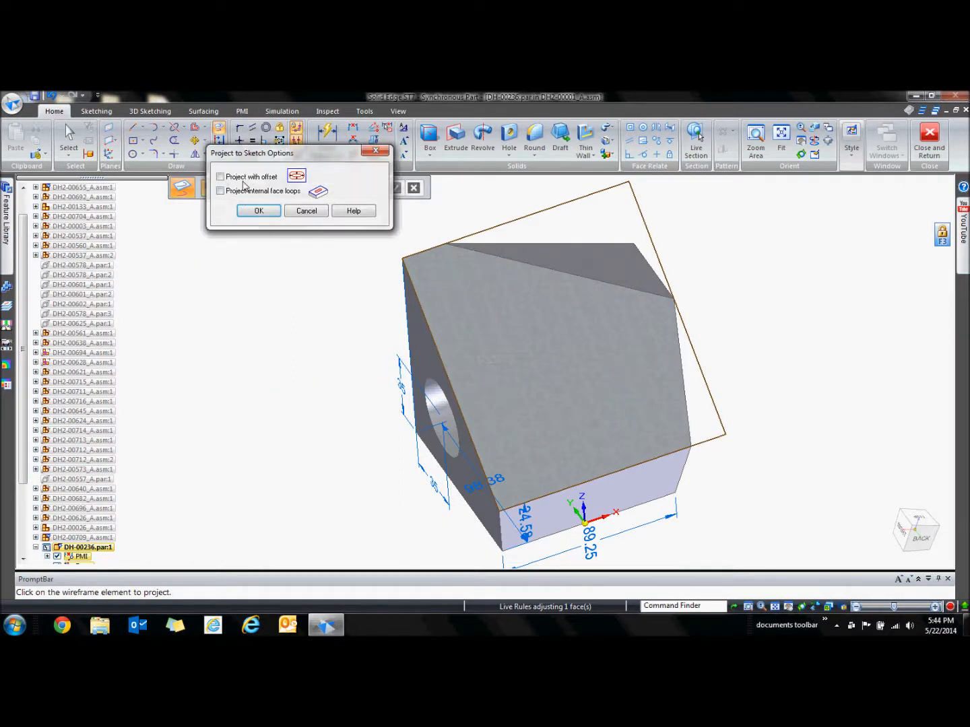
left_click(257, 212)
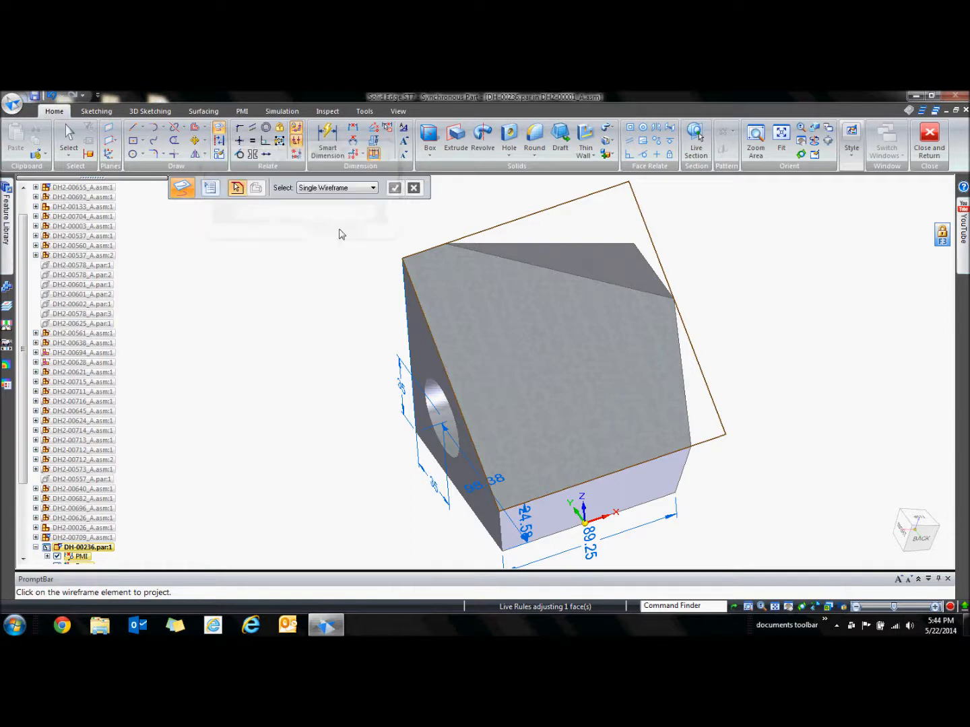
left_click(435, 347)
left_click(394, 190)
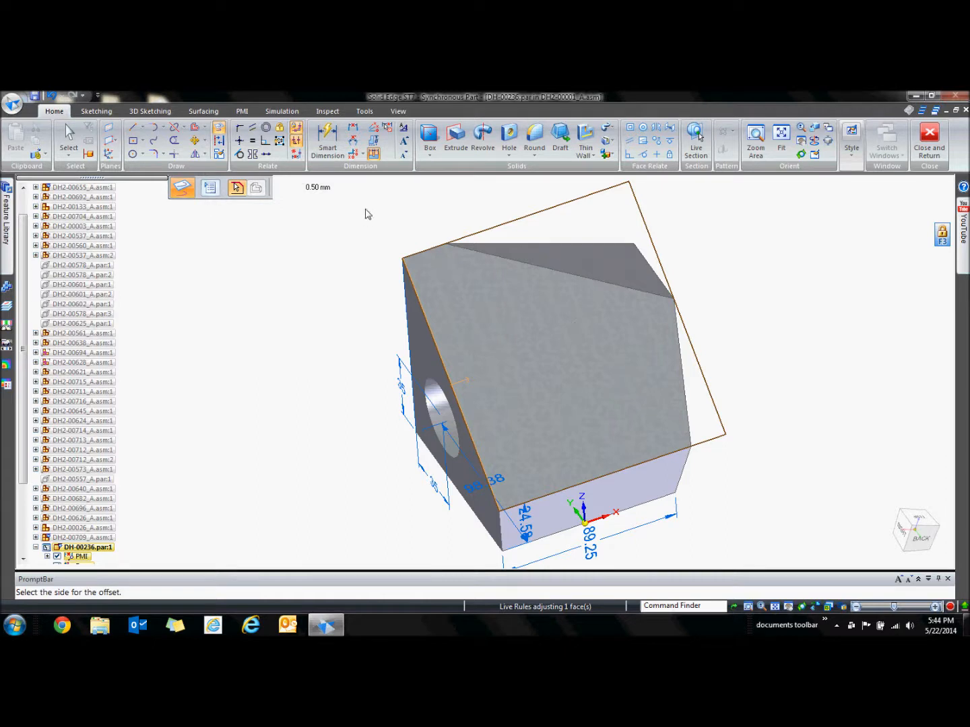
left_click(339, 190)
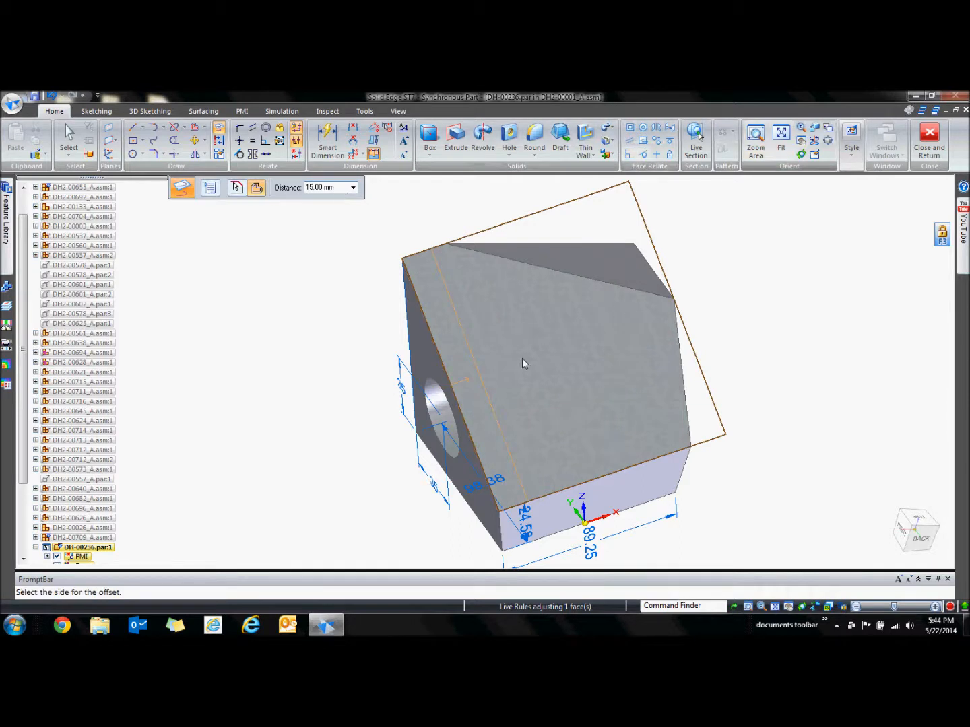
left_click(536, 367)
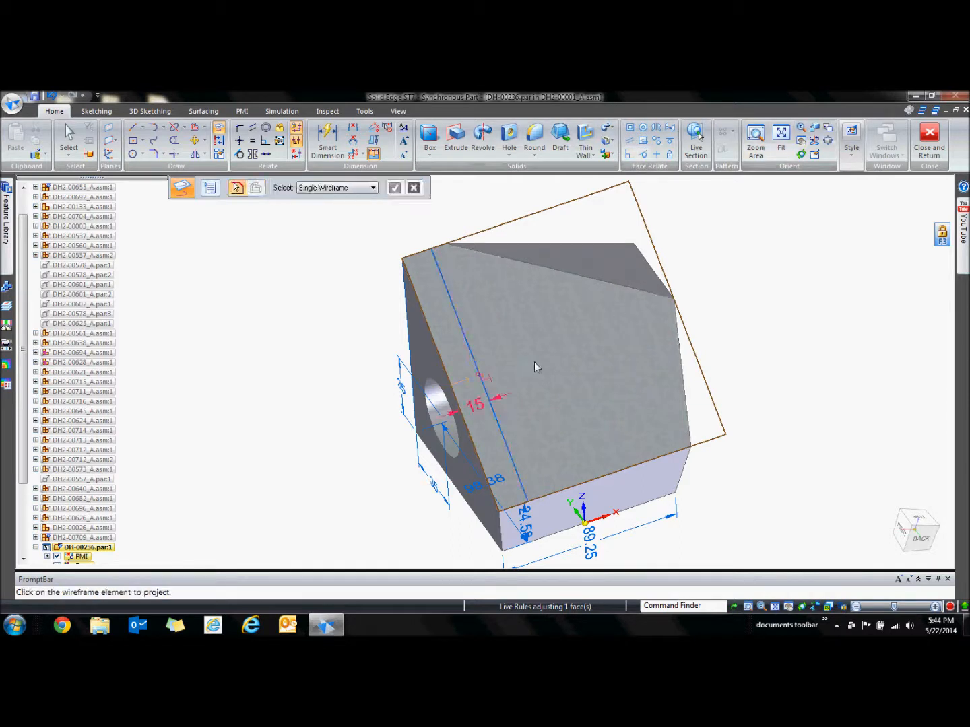
Project the sloped face's opposite side edge as a second sketch line offset 15 mm inward, and finish projecting.
left_click(677, 360)
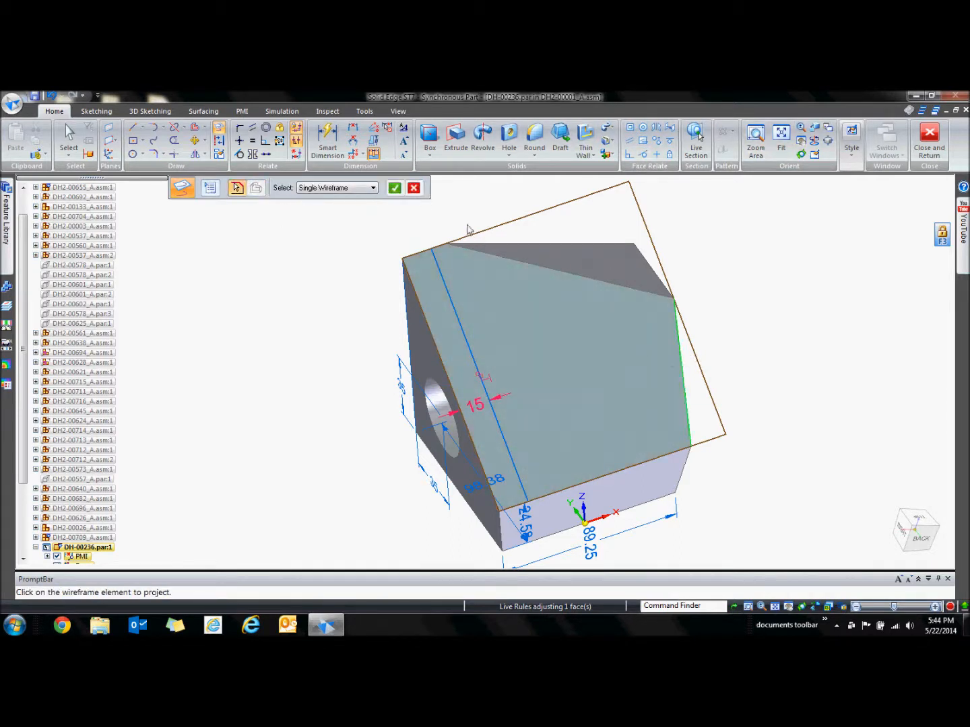
left_click(393, 192)
left_click(550, 311)
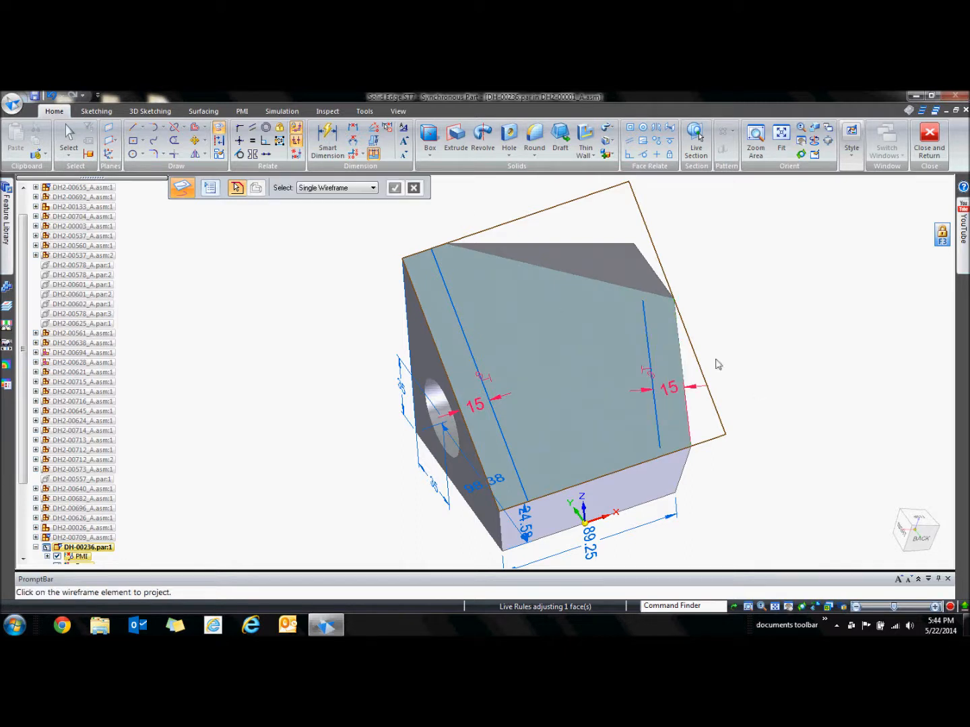
key("Escape")
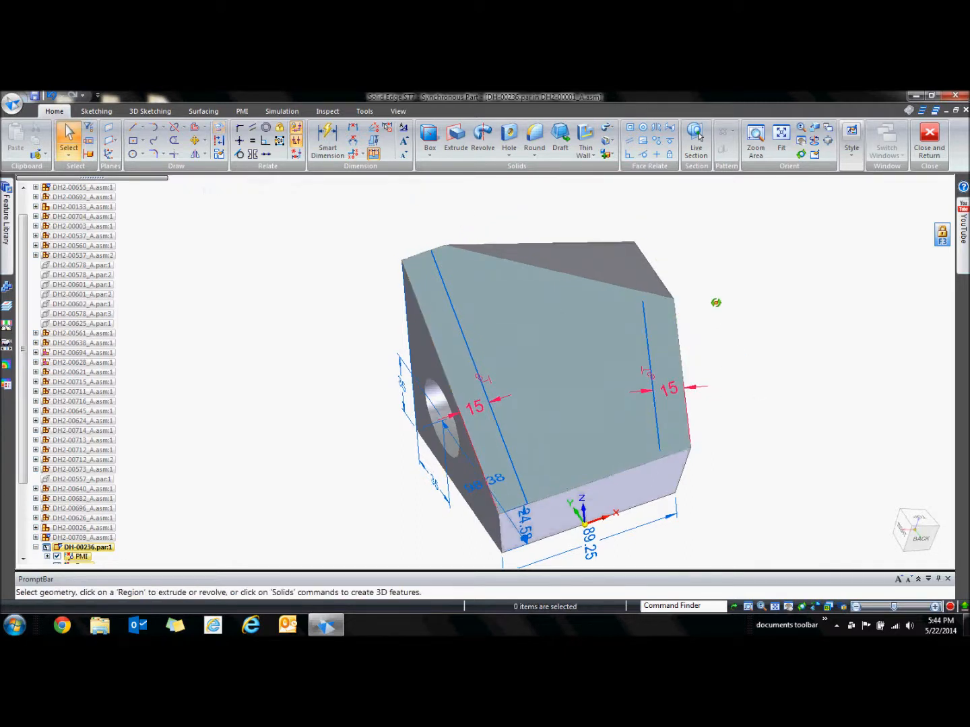
Extend both ends of the second offset line to meet the upper and lower edges of the sloped face.
scroll(716, 305, "up", 3)
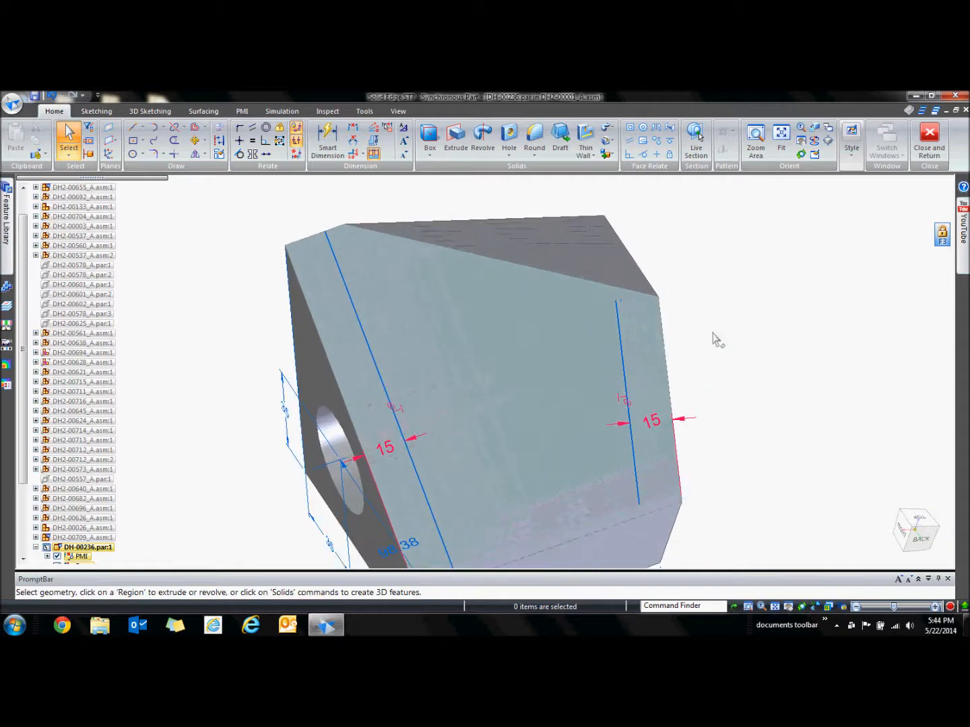
scroll(685, 309, "up", 3)
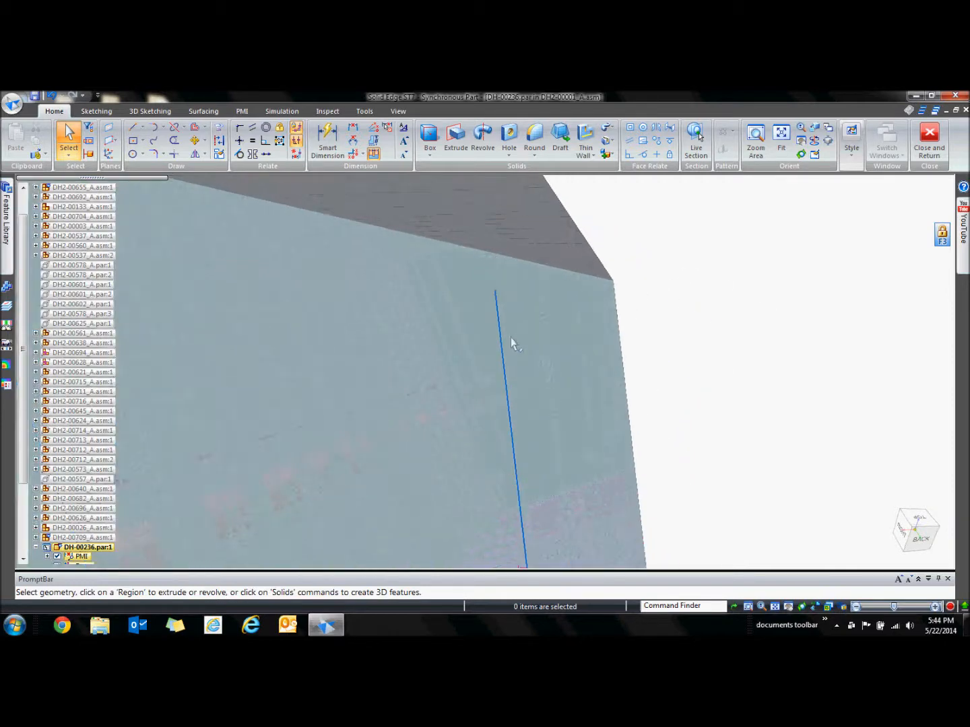
left_click(503, 337)
left_click_drag(494, 291, 492, 252)
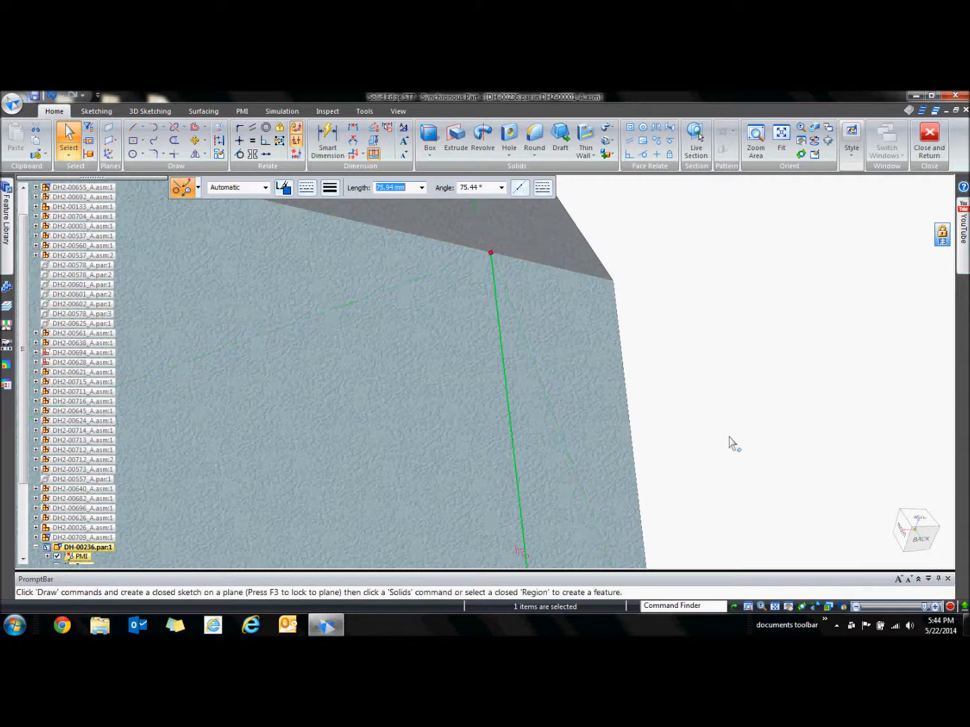
scroll(725, 398, "up", 5)
scroll(731, 398, "down", 3)
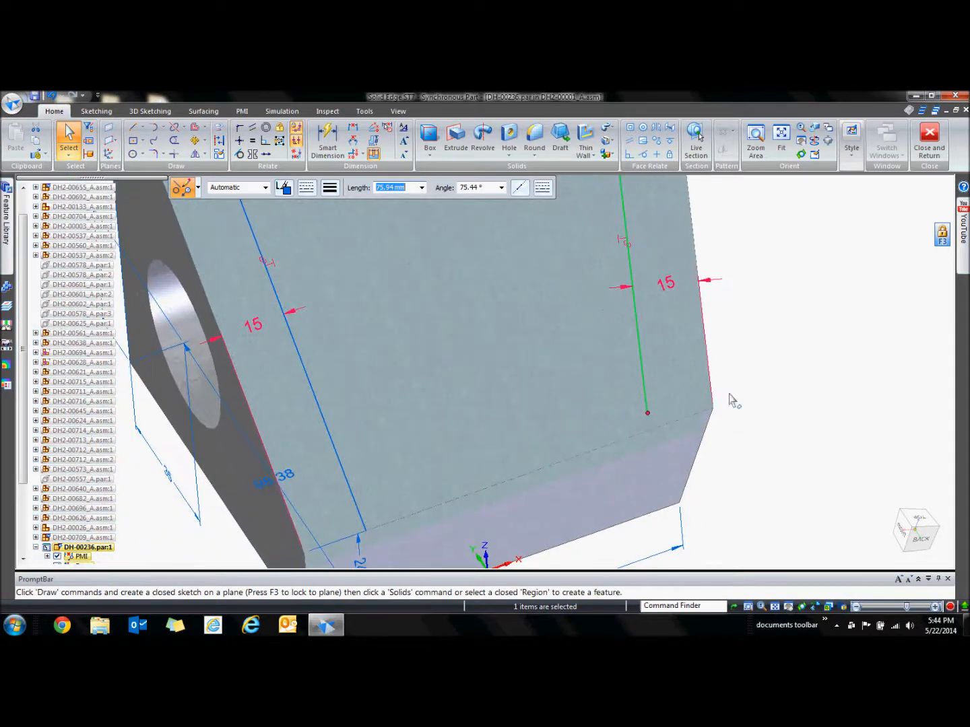
scroll(746, 447, "up", 5)
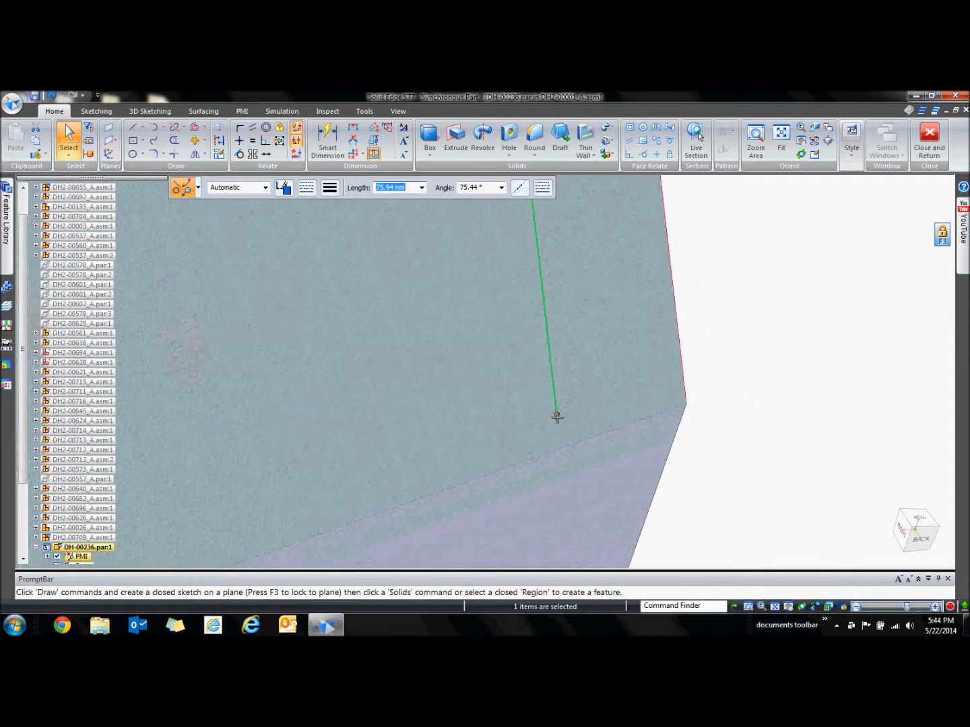
left_click_drag(556, 415, 560, 448)
left_click(760, 469)
Lock sketching to the adjoining top face and draw a line from the second offset line's upper end perpendicular to the face's far edge.
right_click_drag(761, 474, 784, 348, "ctrl")
mouse_move(800, 313)
middle_mouse_down()
mouse_move(768, 314)
mouse_move(704, 348)
middle_mouse_up()
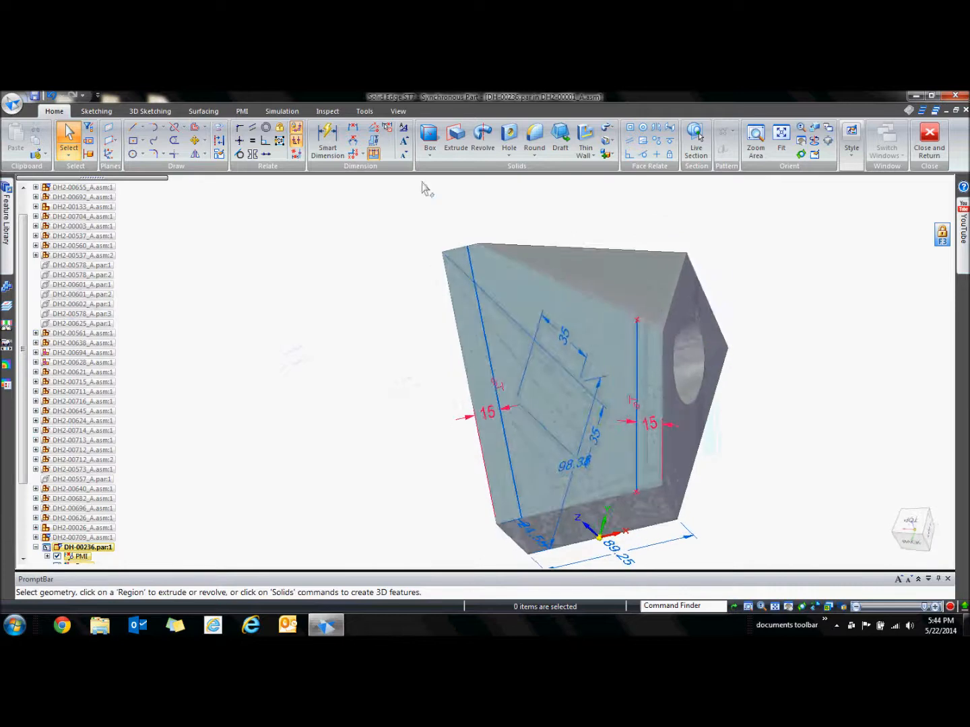
left_click(132, 128)
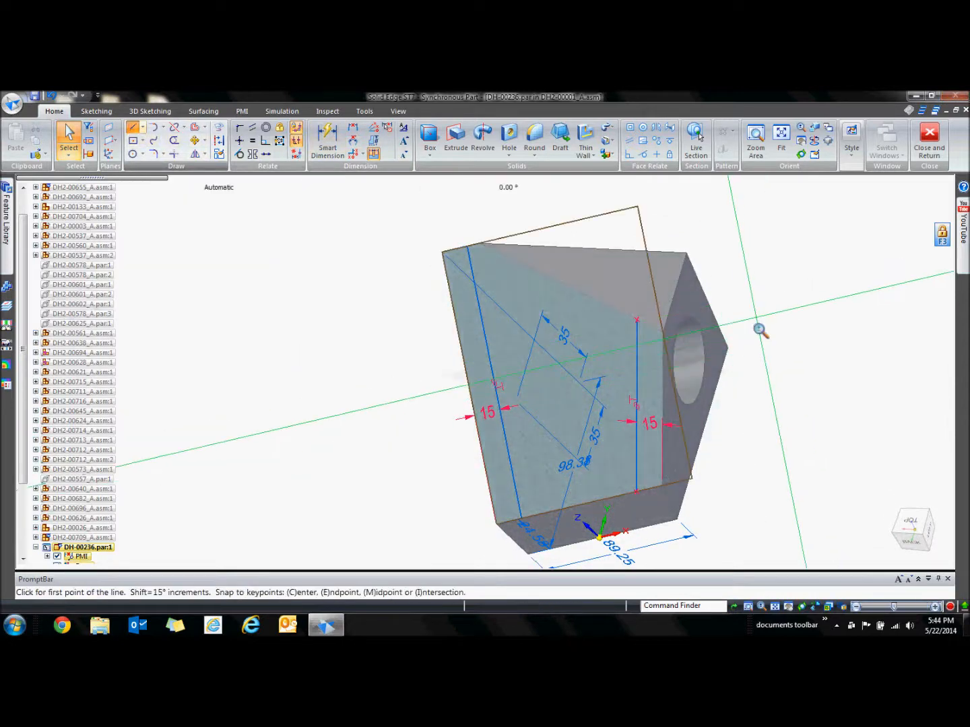
scroll(760, 329, "up", 3)
middle_click_drag(858, 404, 906, 430, "shift")
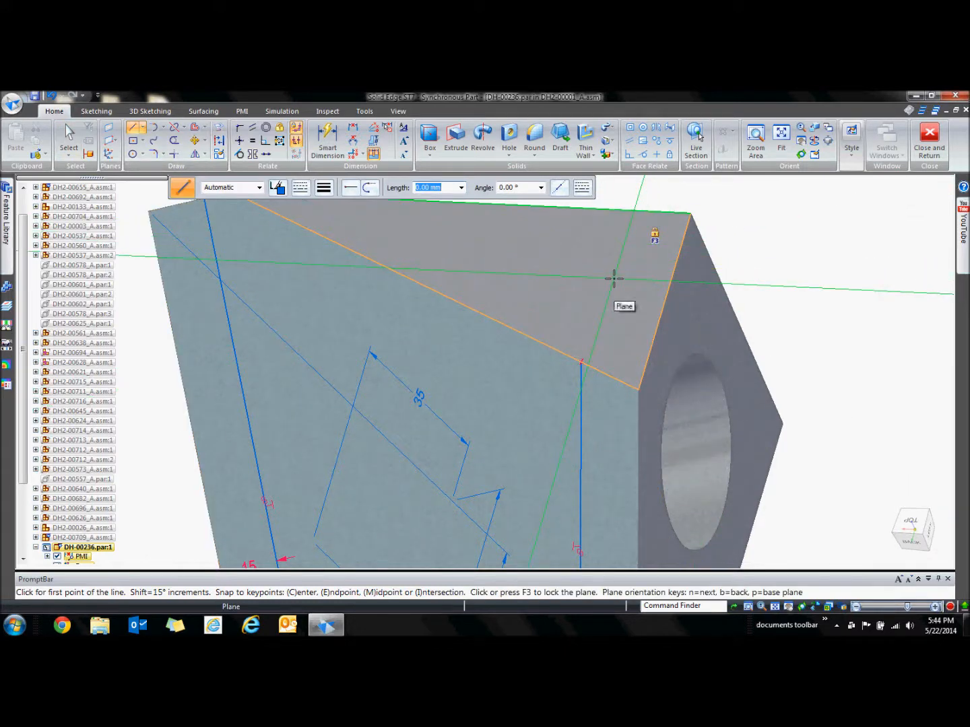
key("F3")
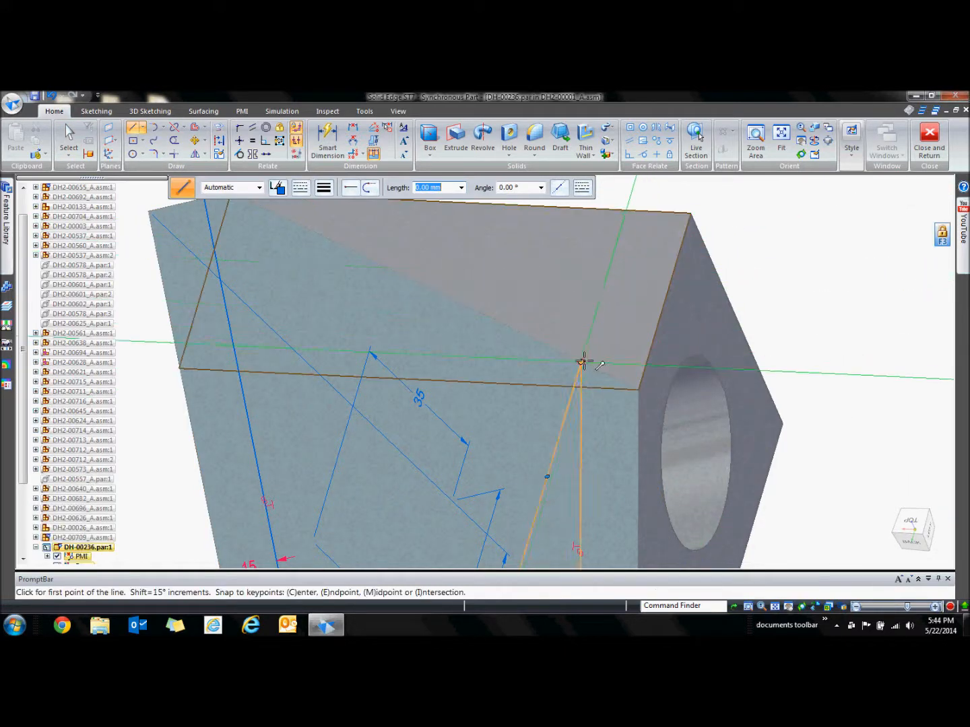
left_click(580, 363)
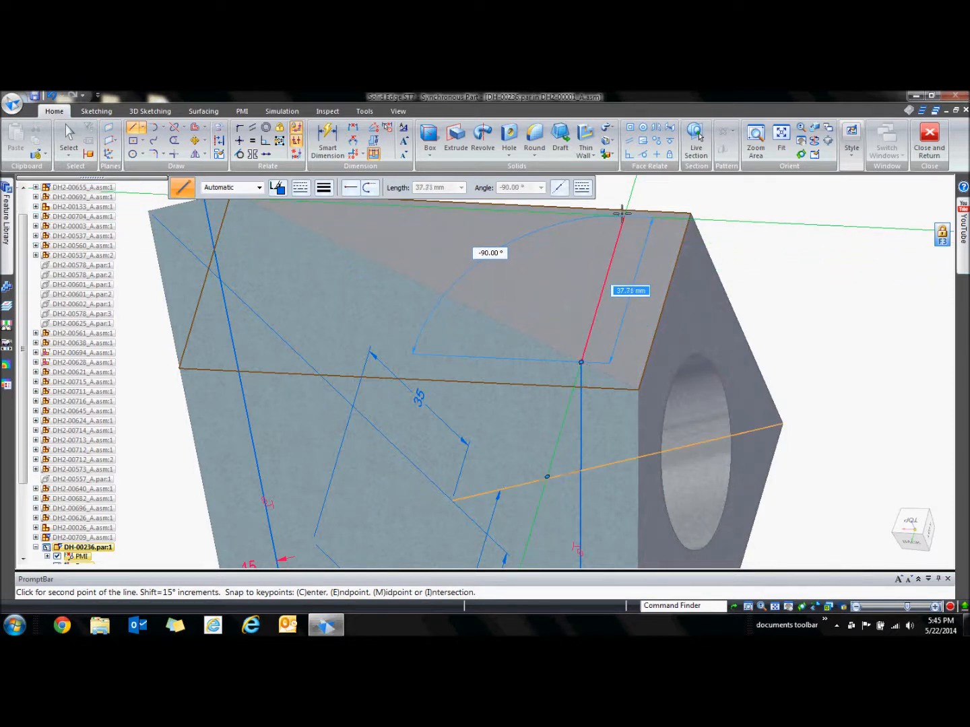
left_click(624, 211)
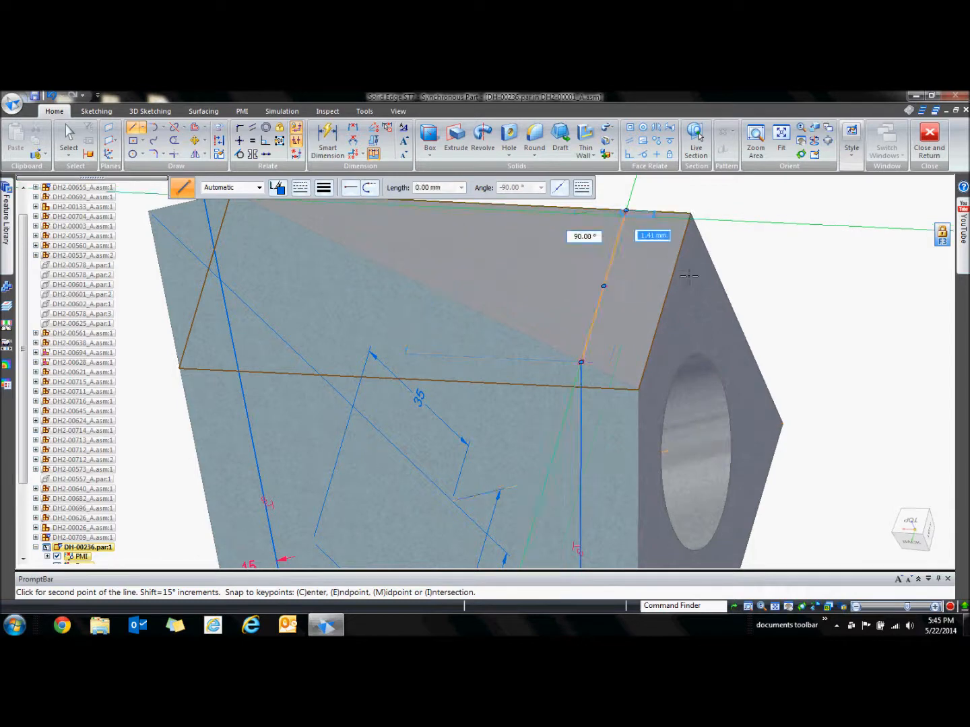
right_click(746, 331)
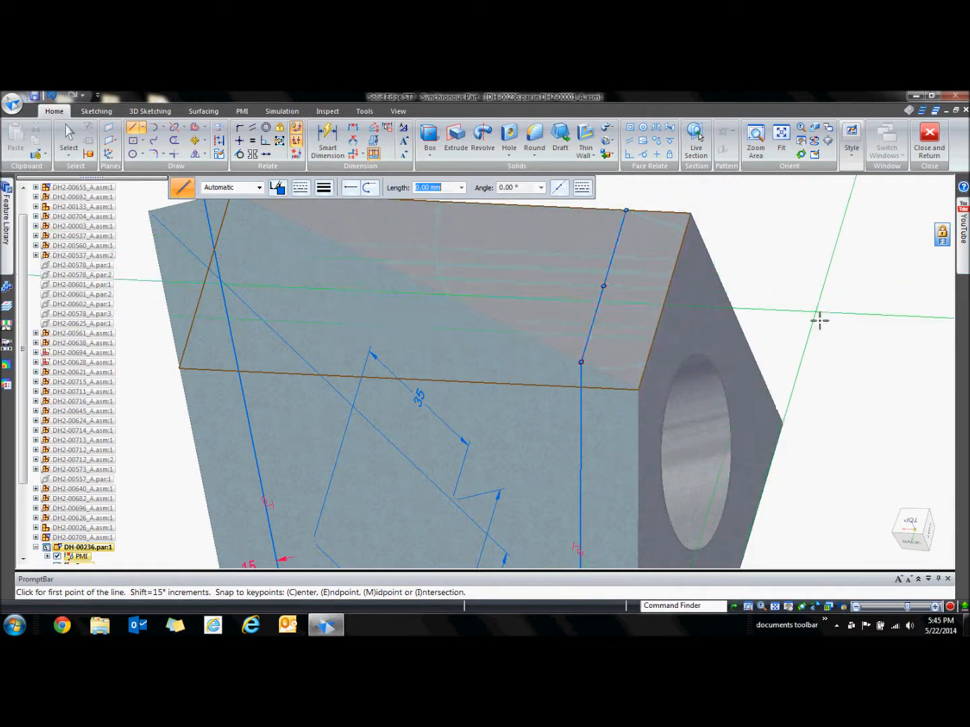
Make the sketch line on the top face parallel to the face's adjacent side edge with a Parallel relationship.
left_click(253, 130)
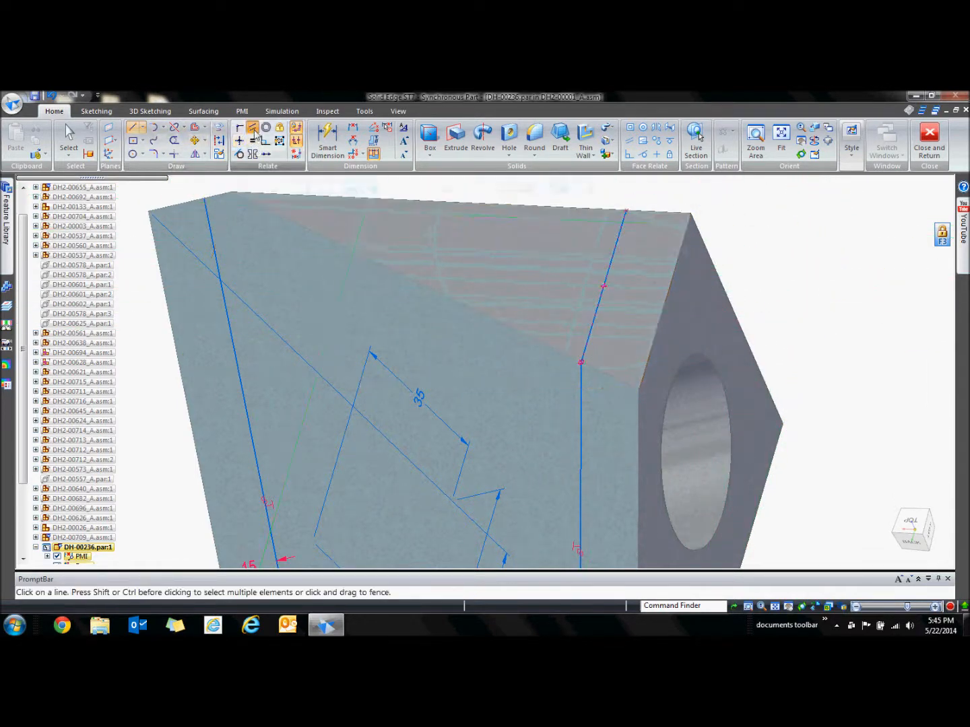
left_click(610, 268)
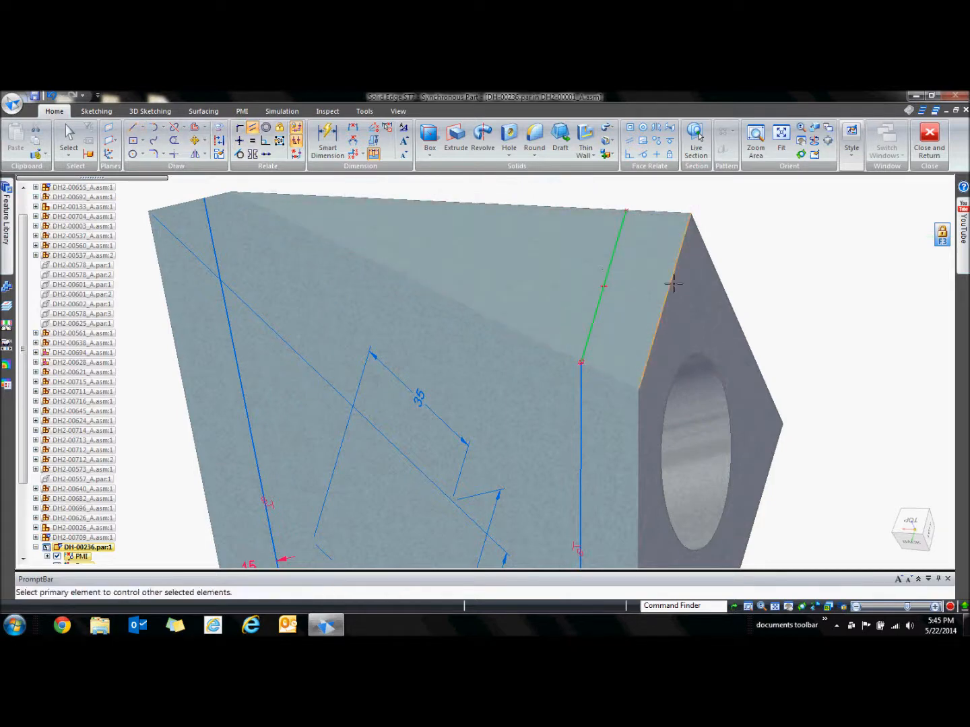
left_click(673, 283)
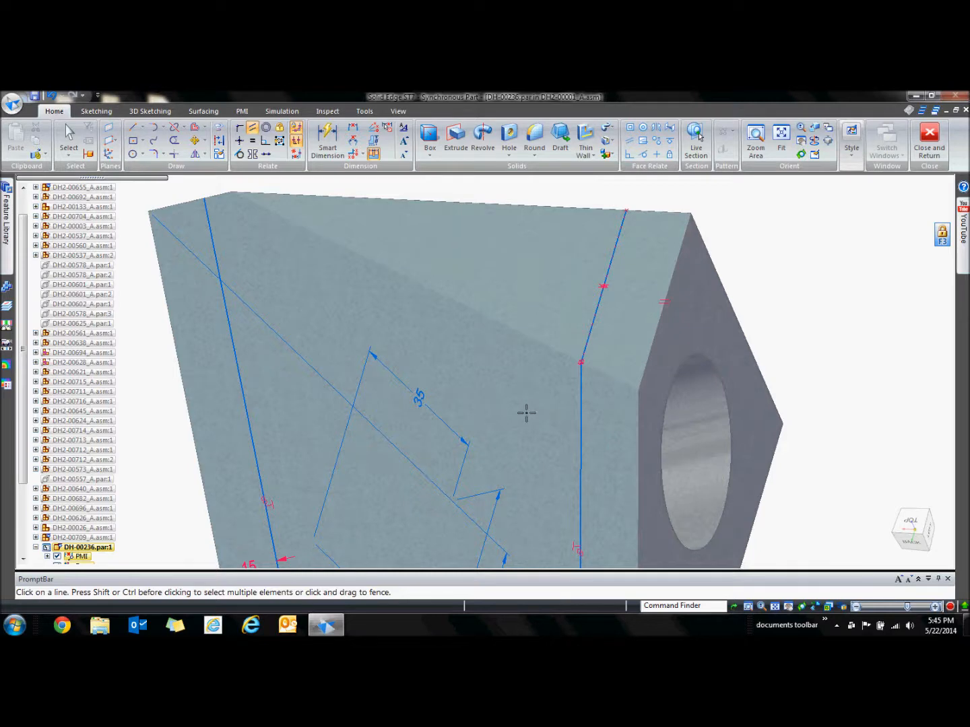
Cut the sloped-face region between the two 15 mm offset lines a shallow depth into the block.
scroll(531, 407, "down", 2)
middle_click_drag(542, 385, 647, 238, "shift")
mouse_move(605, 308)
middle_mouse_down()
mouse_move(638, 308)
mouse_move(660, 343)
mouse_move(666, 330)
middle_mouse_up()
scroll(663, 330, "down", 3)
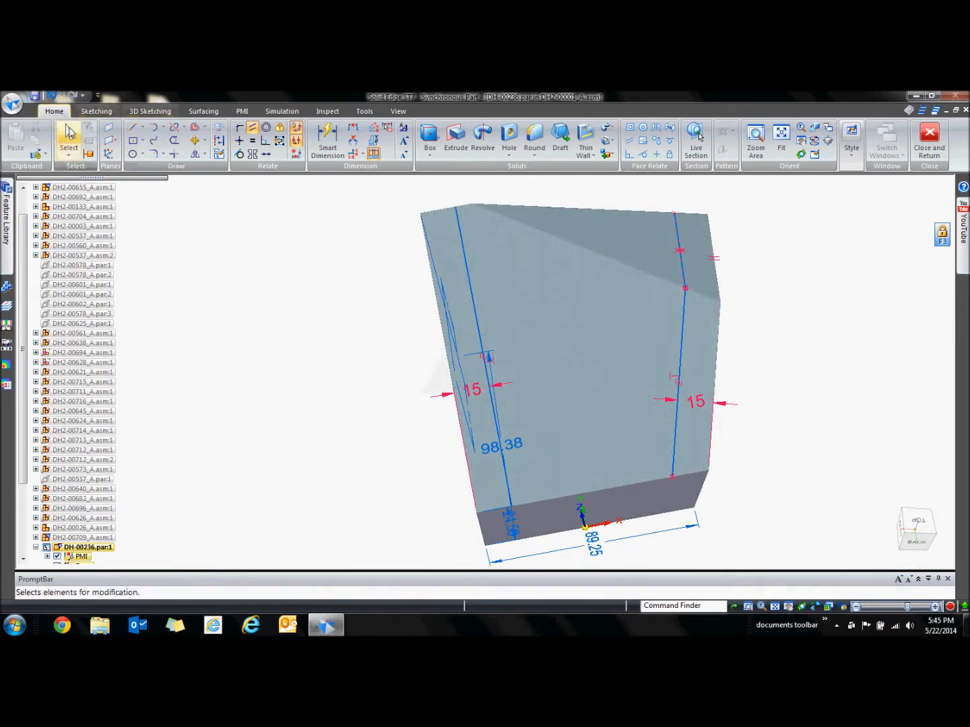
left_click(69, 134)
left_click(565, 336)
middle_click_drag(565, 377, 609, 353)
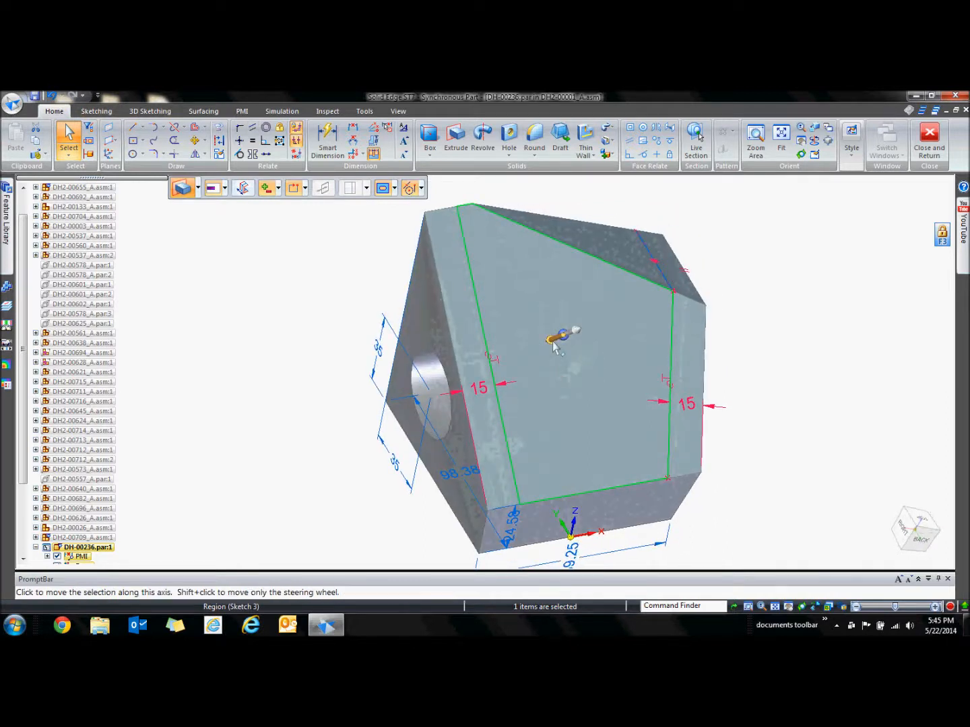
left_click(553, 343)
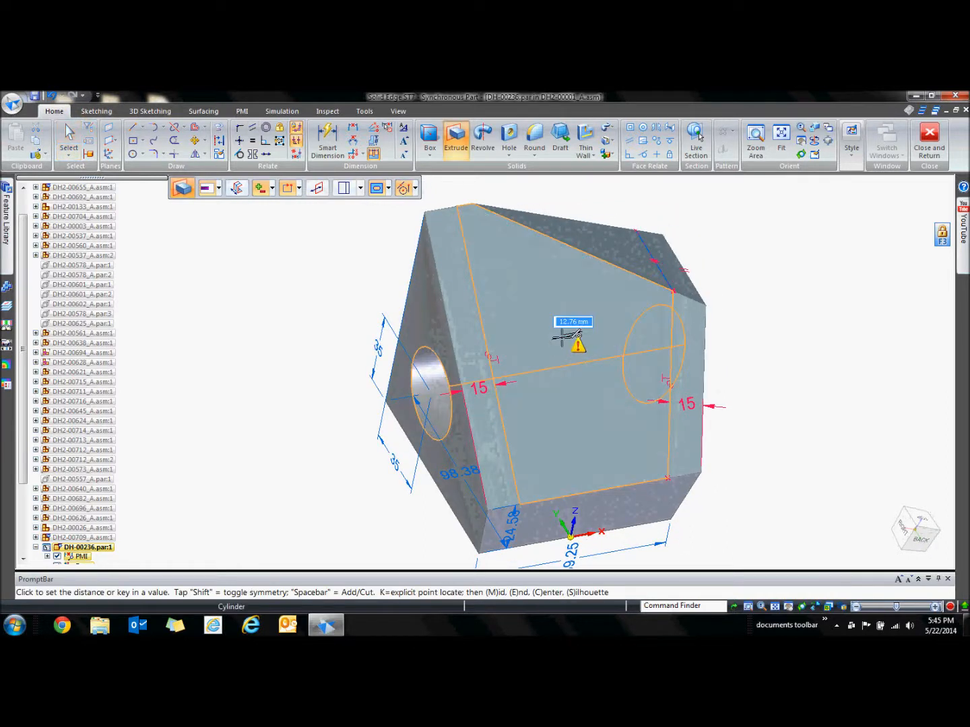
left_click(534, 269)
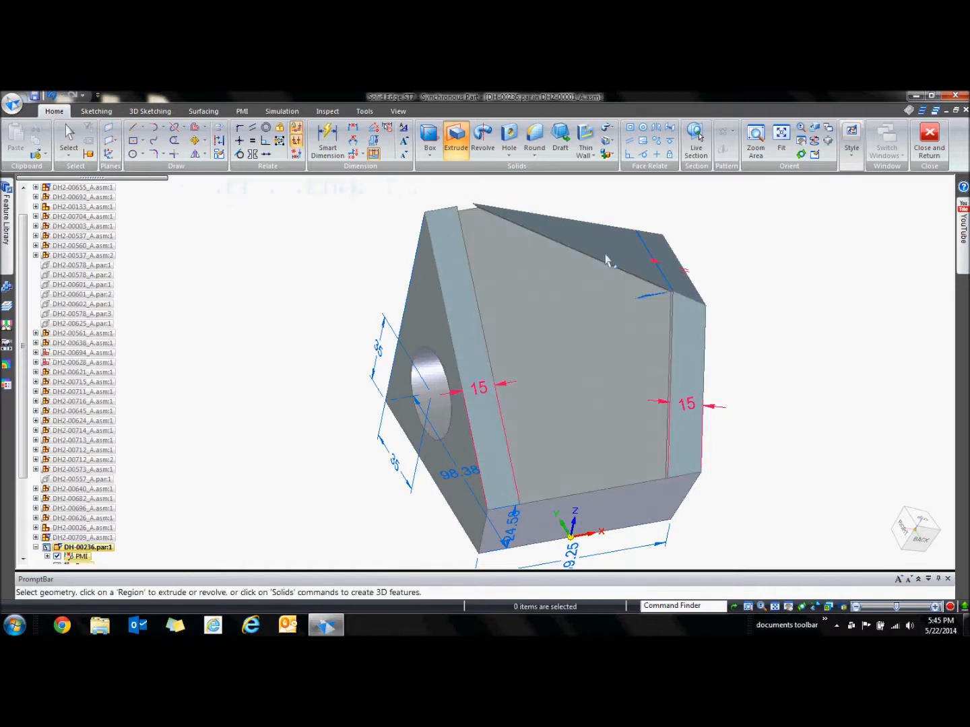
Cut the adjoining top-face region beside the parallel sketch line a shallow depth into the block.
left_click(606, 261)
left_click(595, 263)
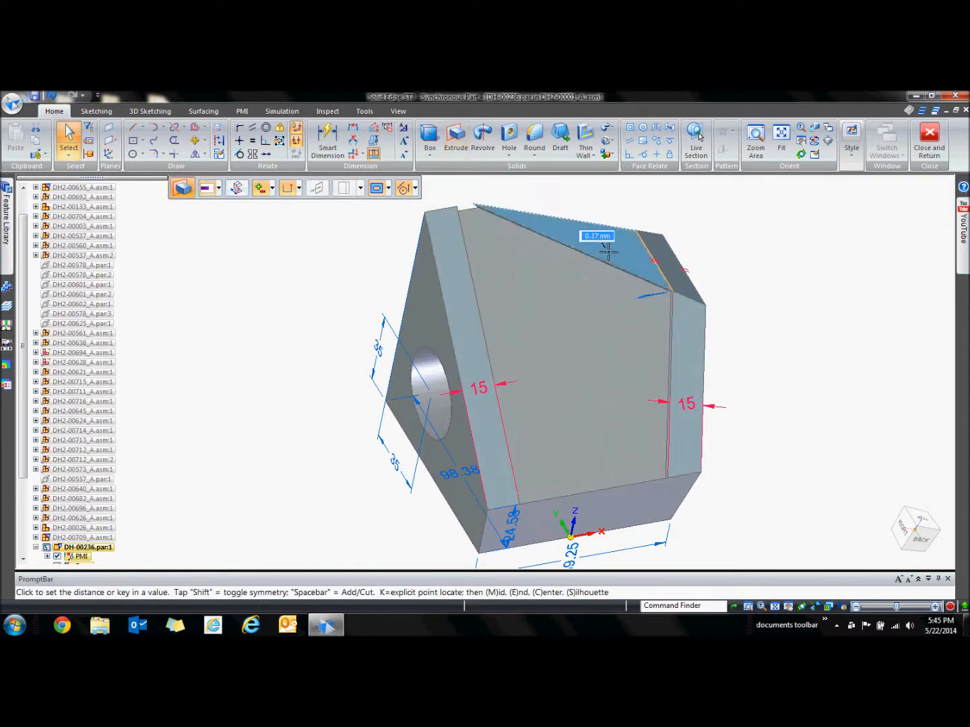
key("Escape")
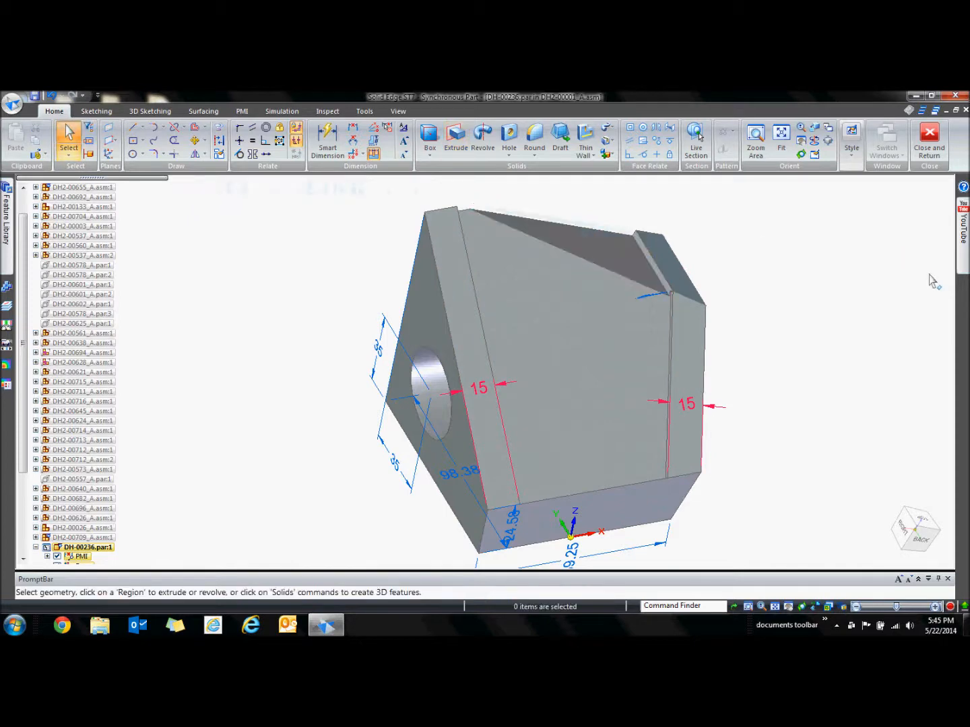
Transition the part to ordered modeling and begin Part to Sheet Metal, accepting a 3 mm bend radius, no corner treatment and 1 mm gap.
mouse_move(894, 321)
middle_mouse_down()
mouse_move(845, 303)
mouse_move(877, 310)
middle_mouse_up()
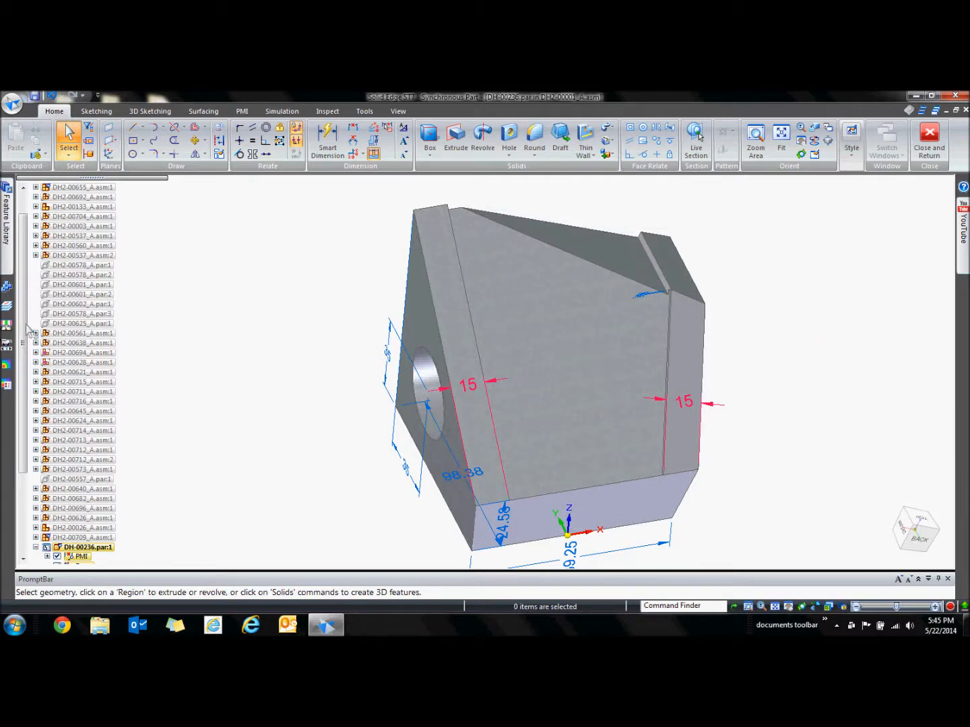
scroll(29, 329, "down", 4)
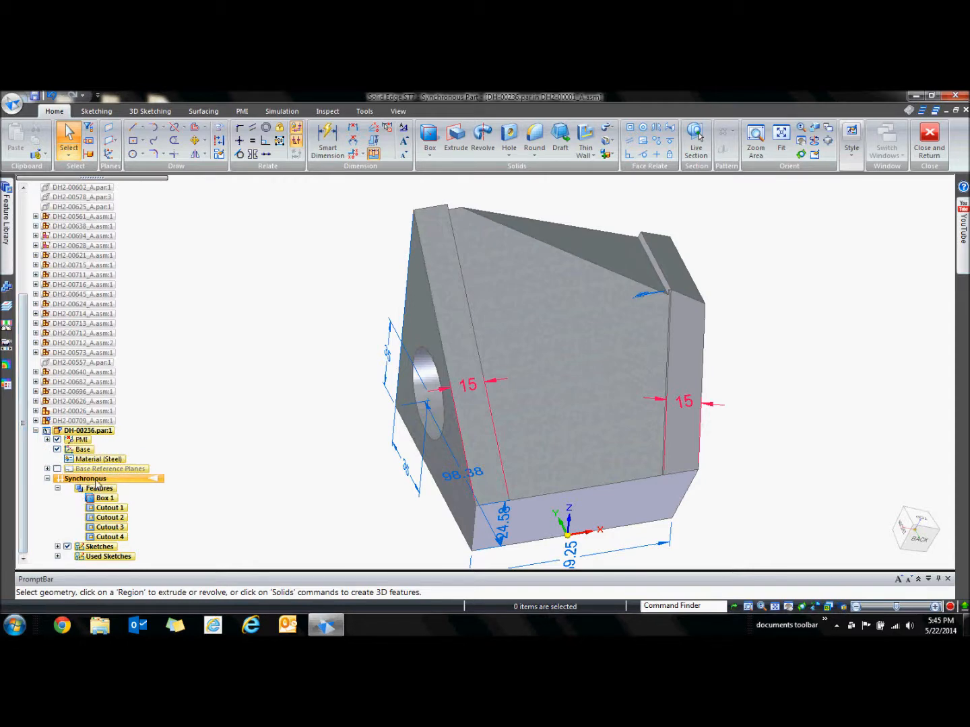
right_click(96, 485)
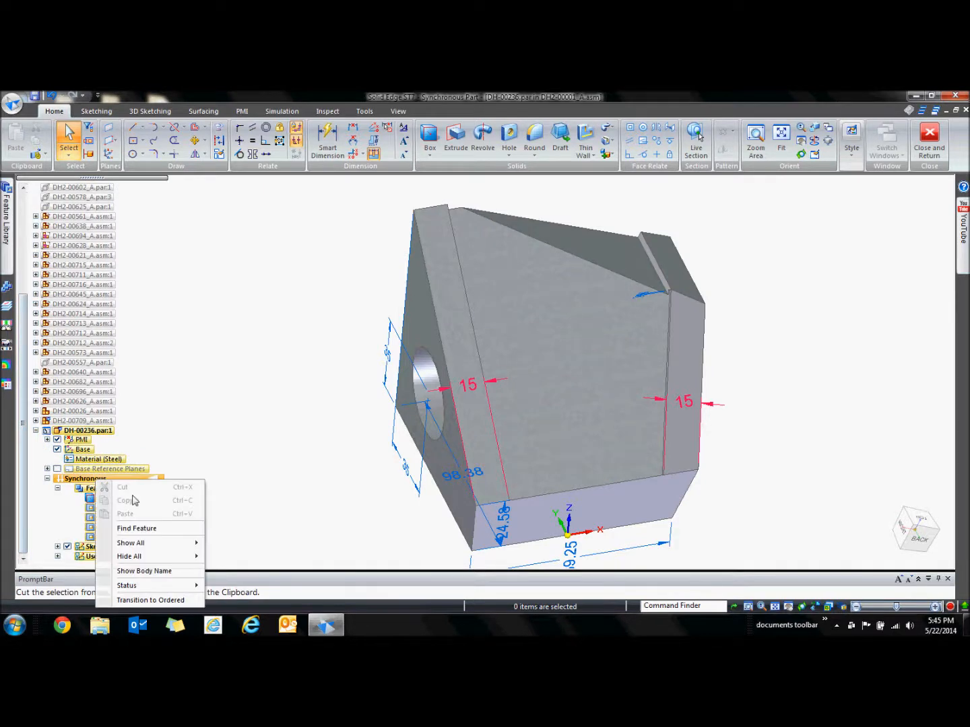
left_click(163, 601)
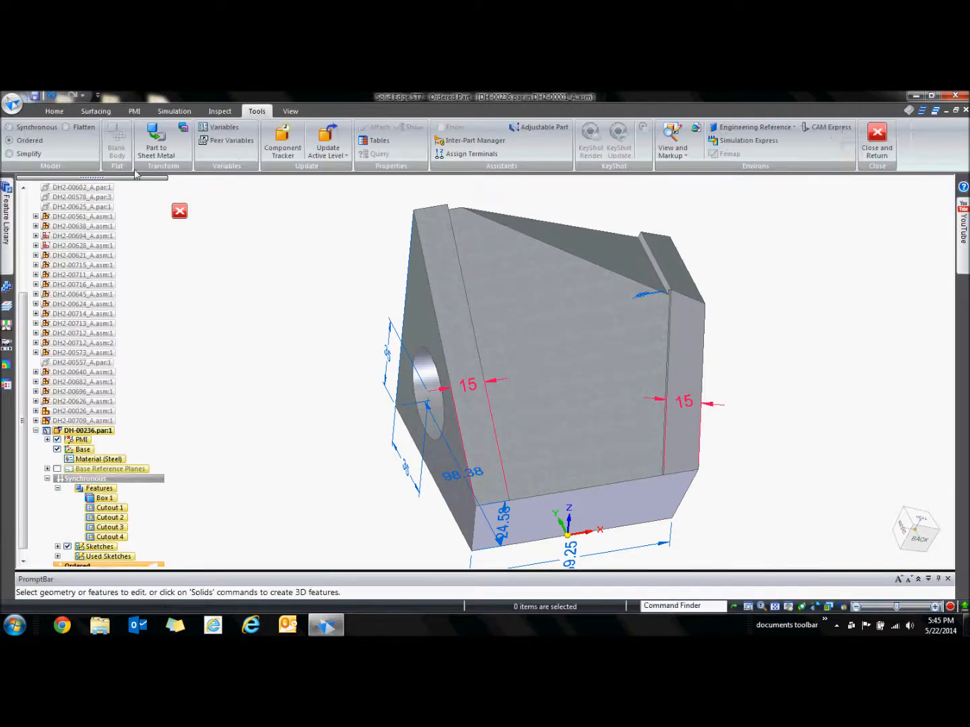
left_click(155, 140)
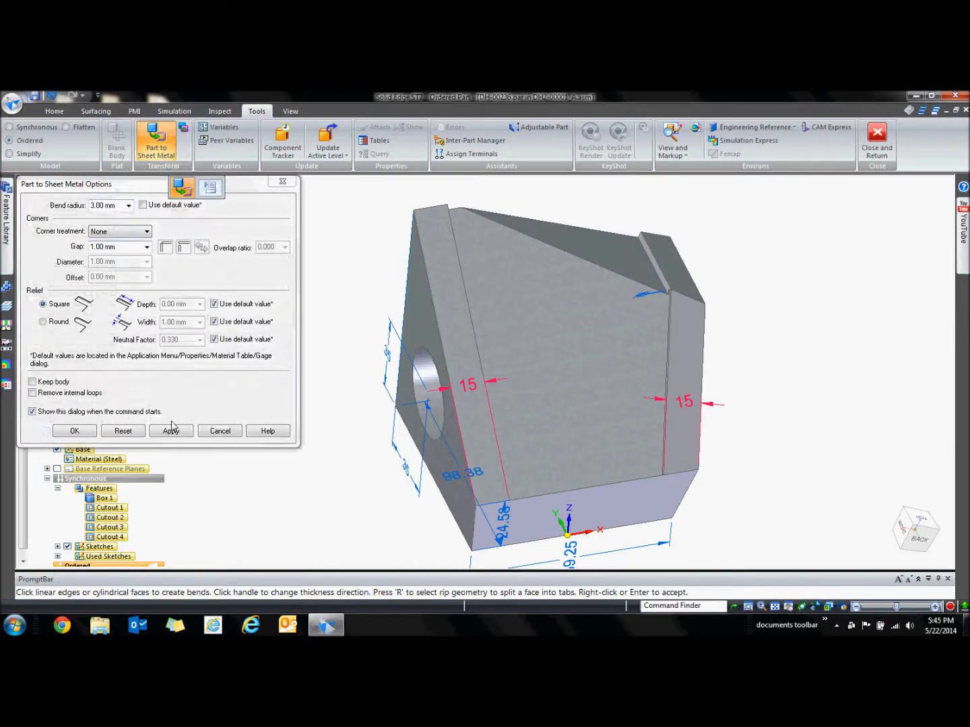
left_click(73, 434)
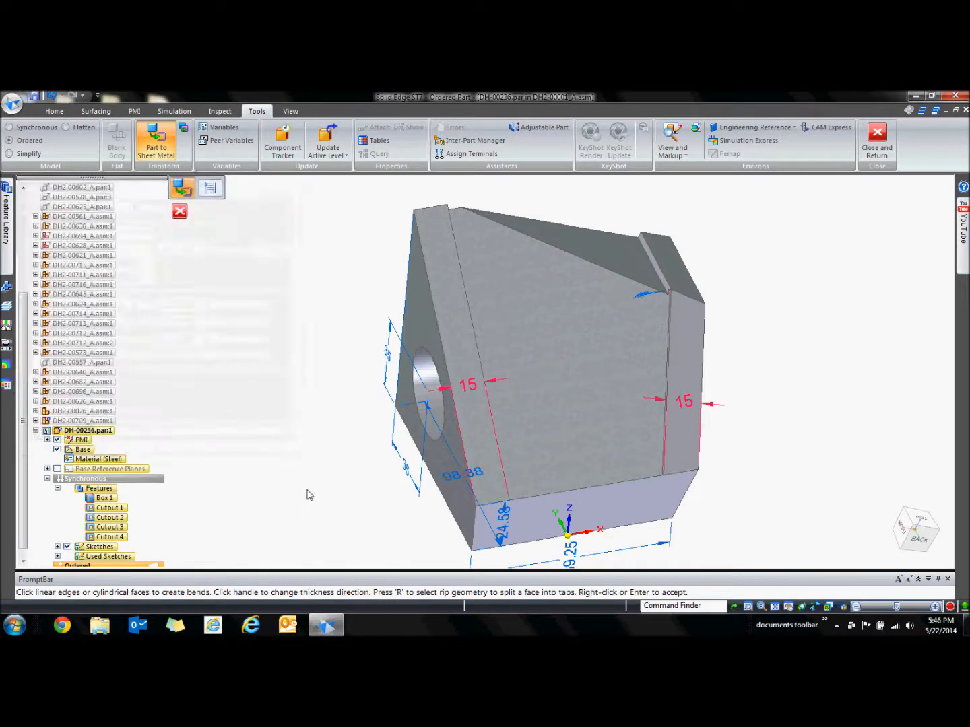
Convert the block to 1 mm sheet metal with inward thickness, bending the edges that join the base, both side walls, front wall and offset strips.
left_click(444, 500)
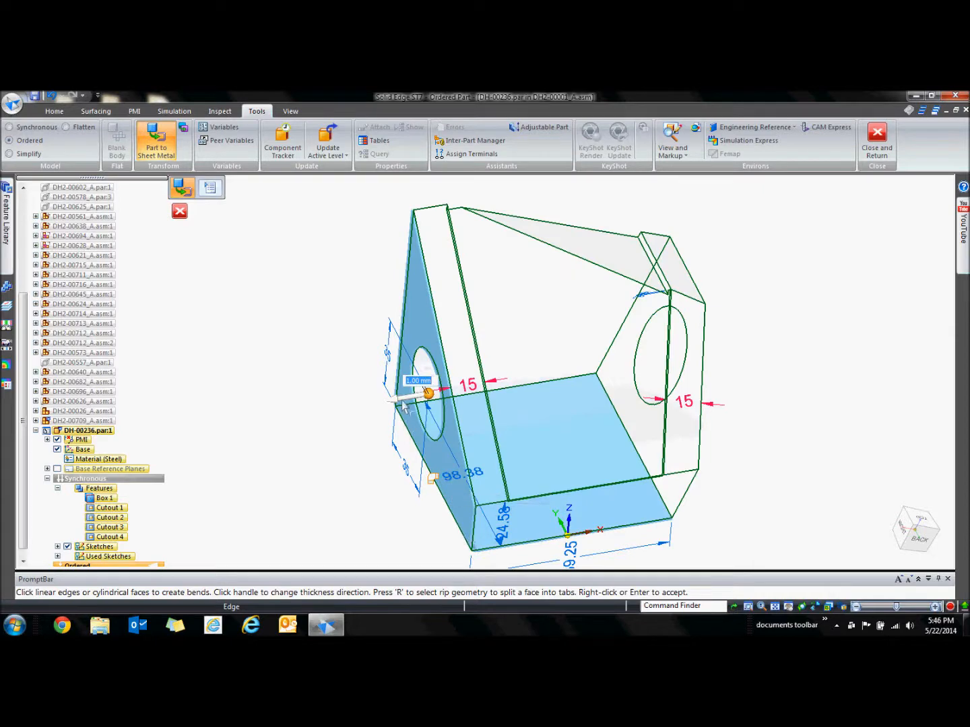
left_click(447, 374)
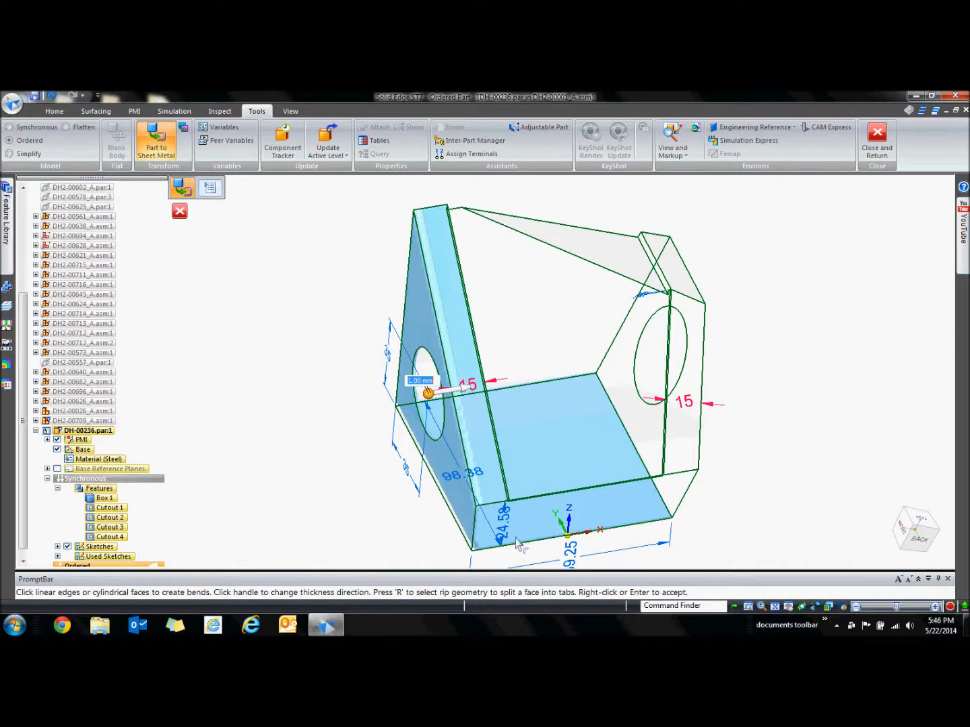
left_click(649, 523)
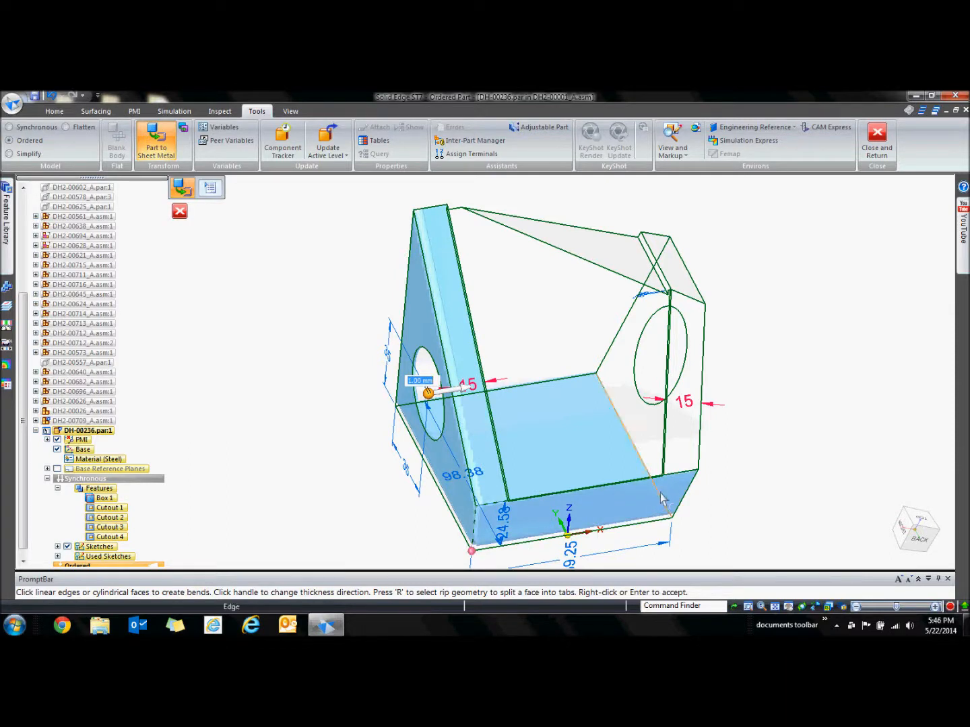
left_click(656, 492)
left_click(704, 450)
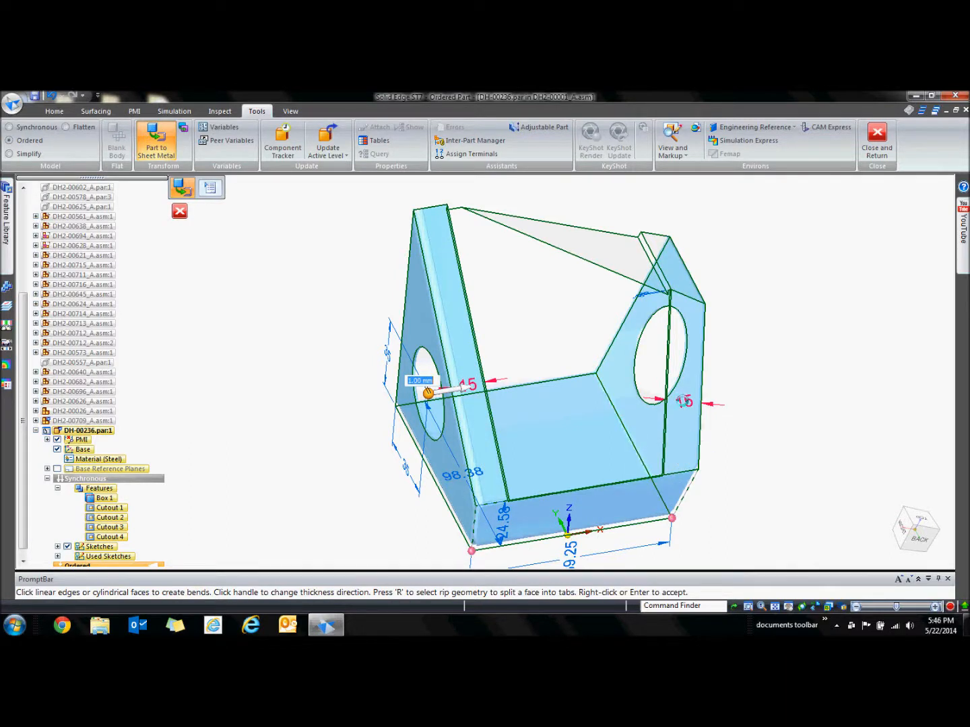
left_click(697, 288)
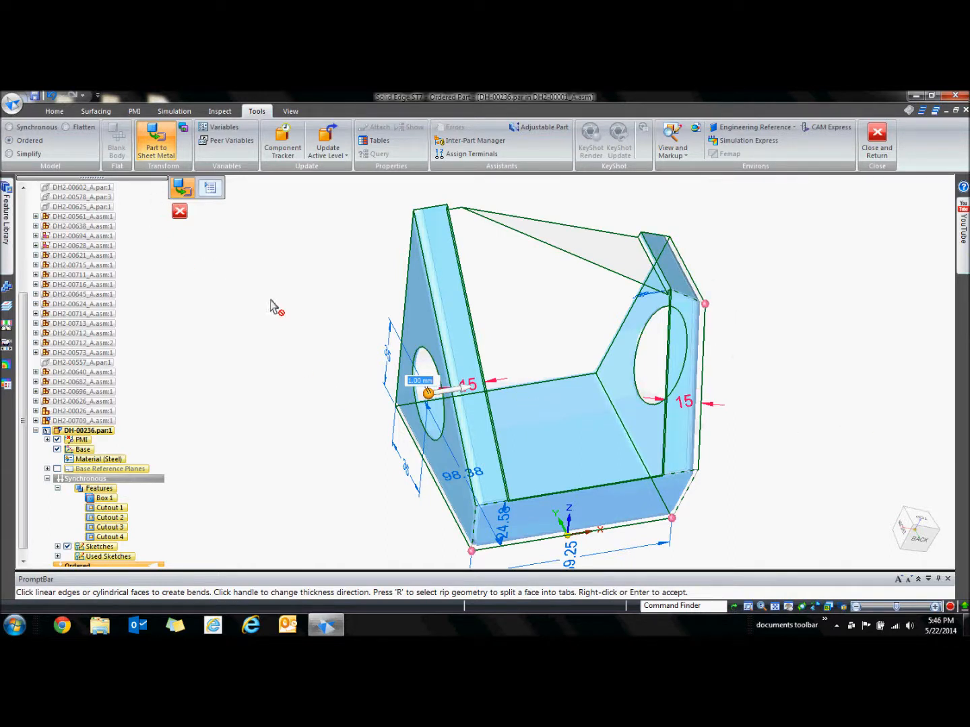
right_click(287, 312)
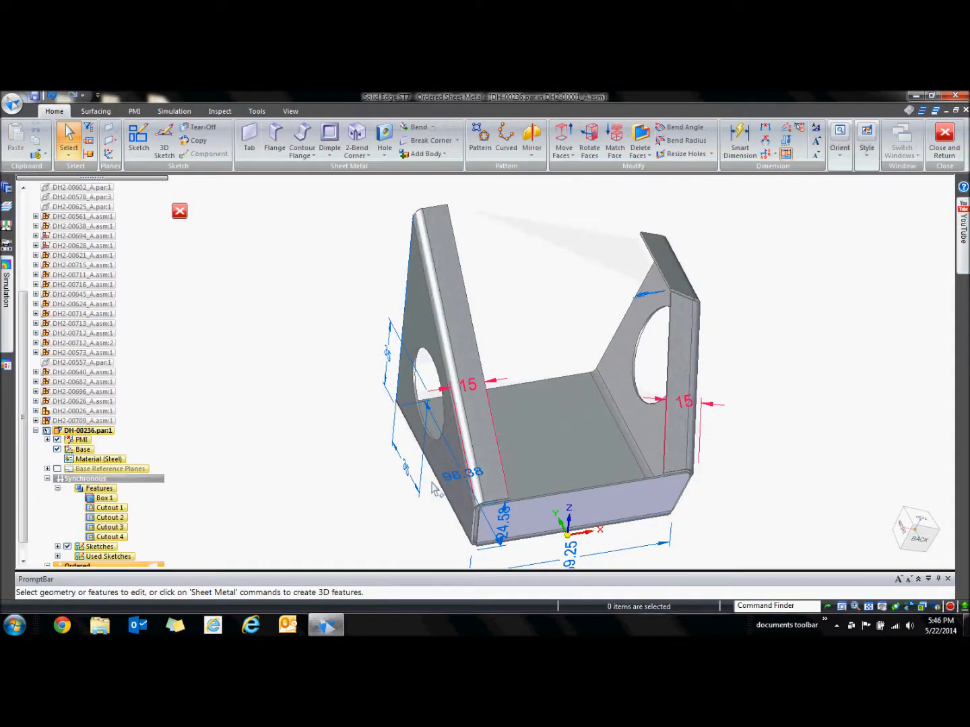
Examine the bends and open corner where the base, side wall and front wall of the converted bracket meet.
middle_click_drag(440, 492, 447, 435)
scroll(546, 524, "up", 3)
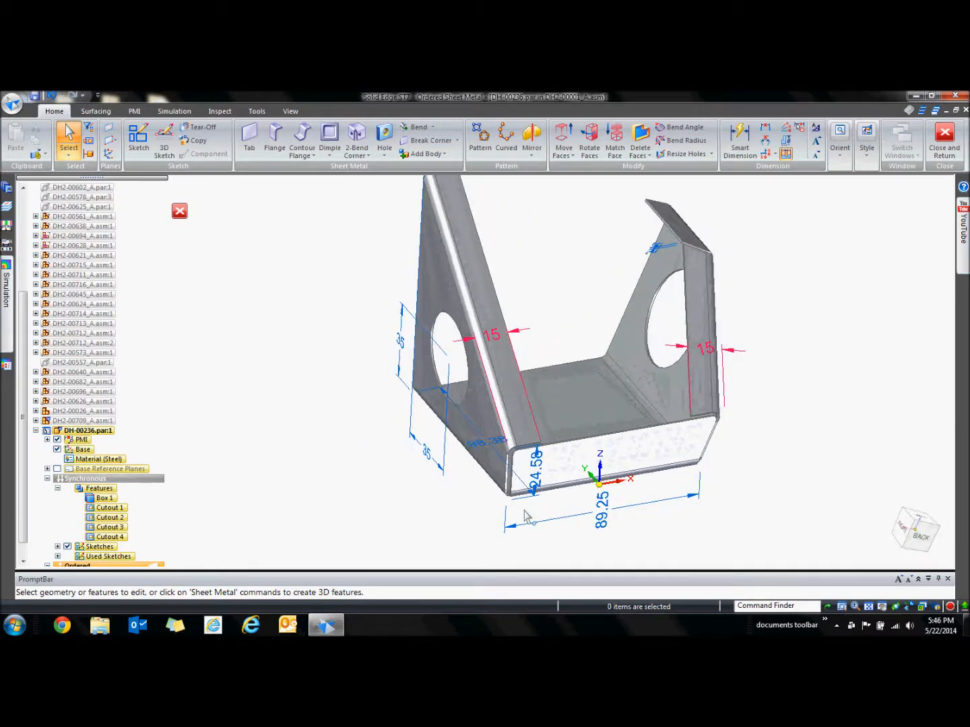
scroll(546, 524, "up", 4)
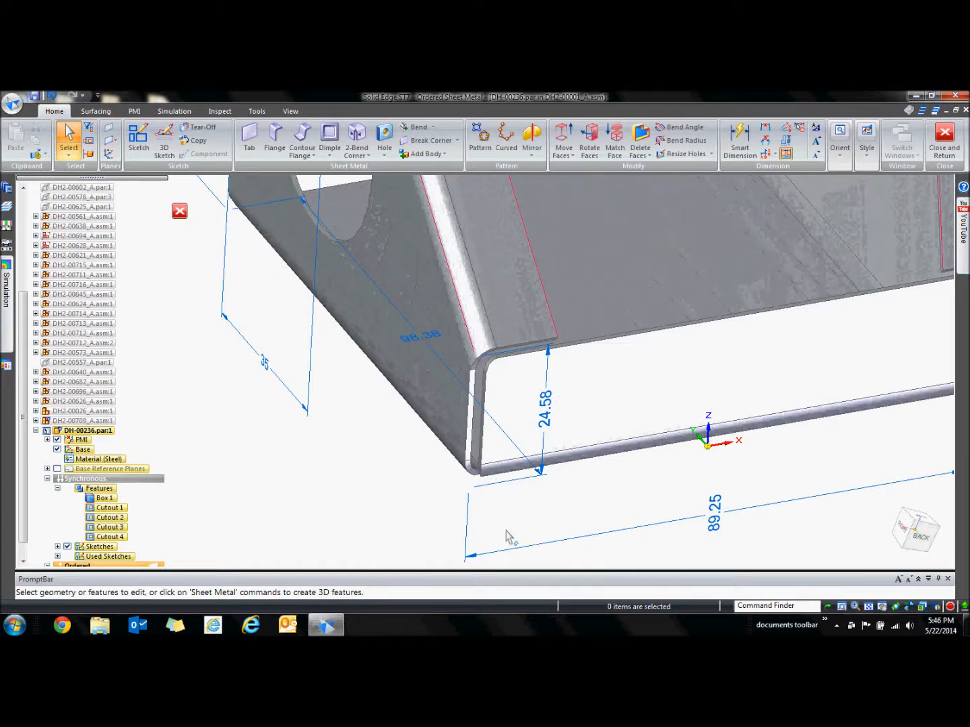
left_click(497, 470)
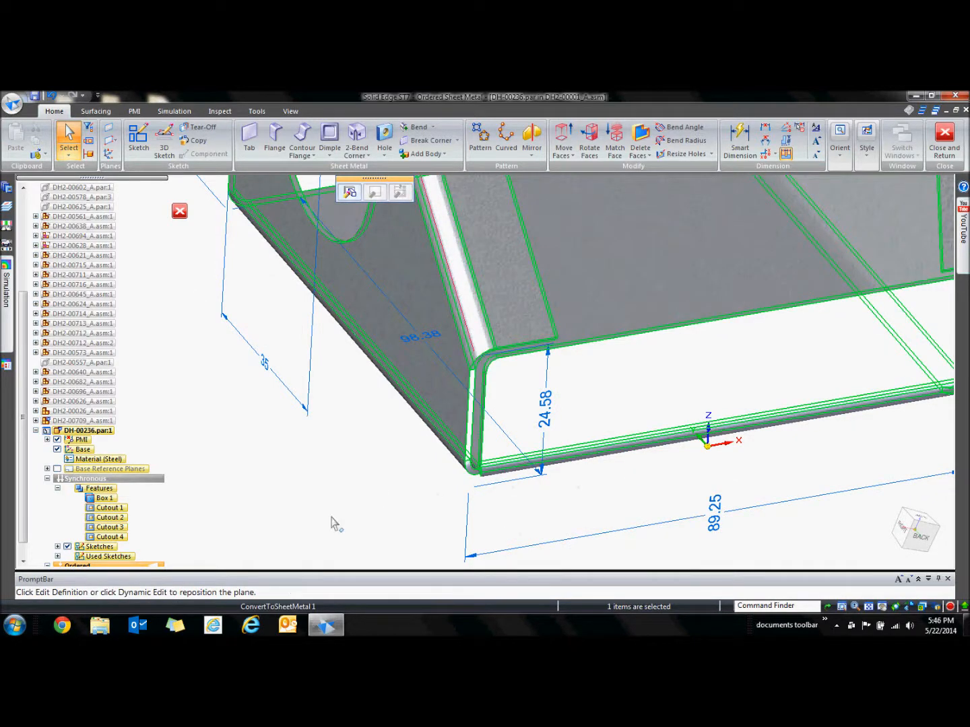
scroll(336, 466, "down", 5)
scroll(383, 513, "up", 3)
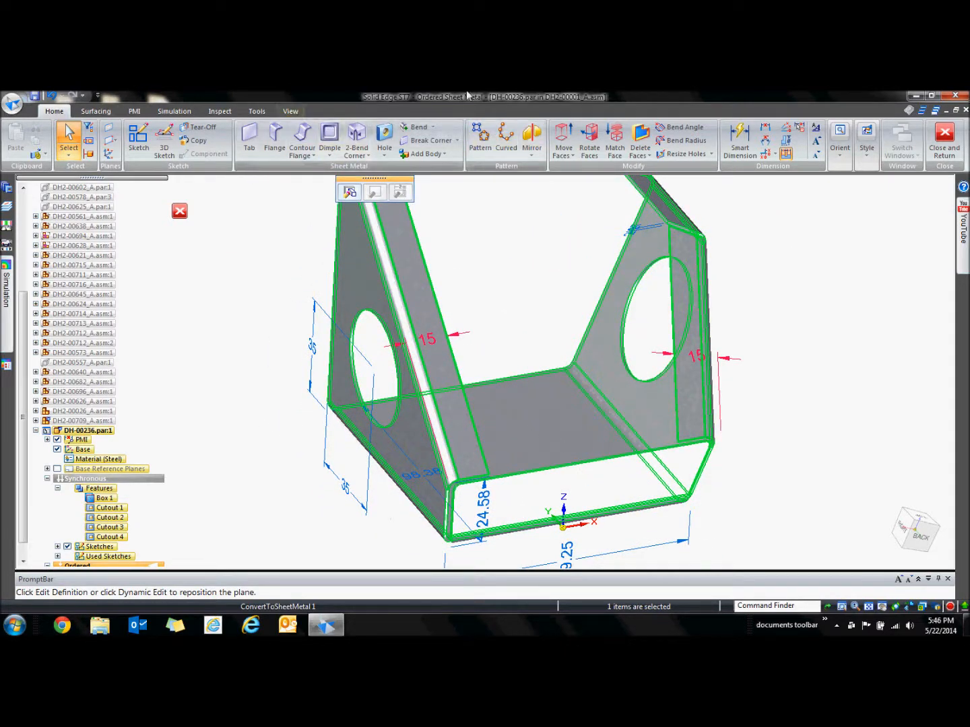
Show the surrounding parts with the Frame assembly display configuration and clear the selection of the converted feature.
left_click(288, 110)
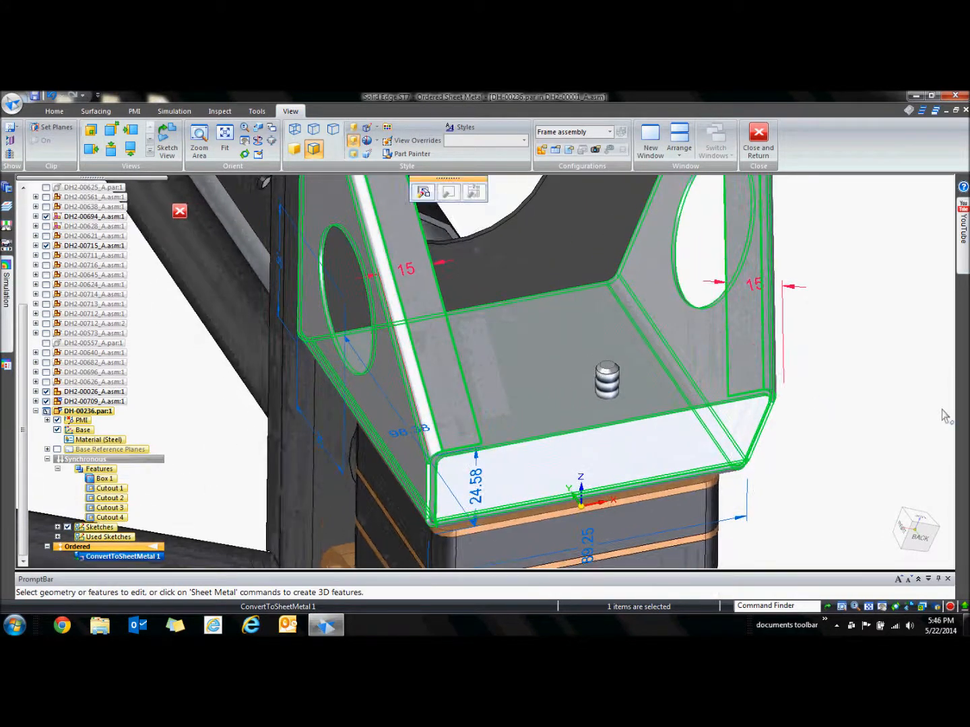
left_click(510, 209)
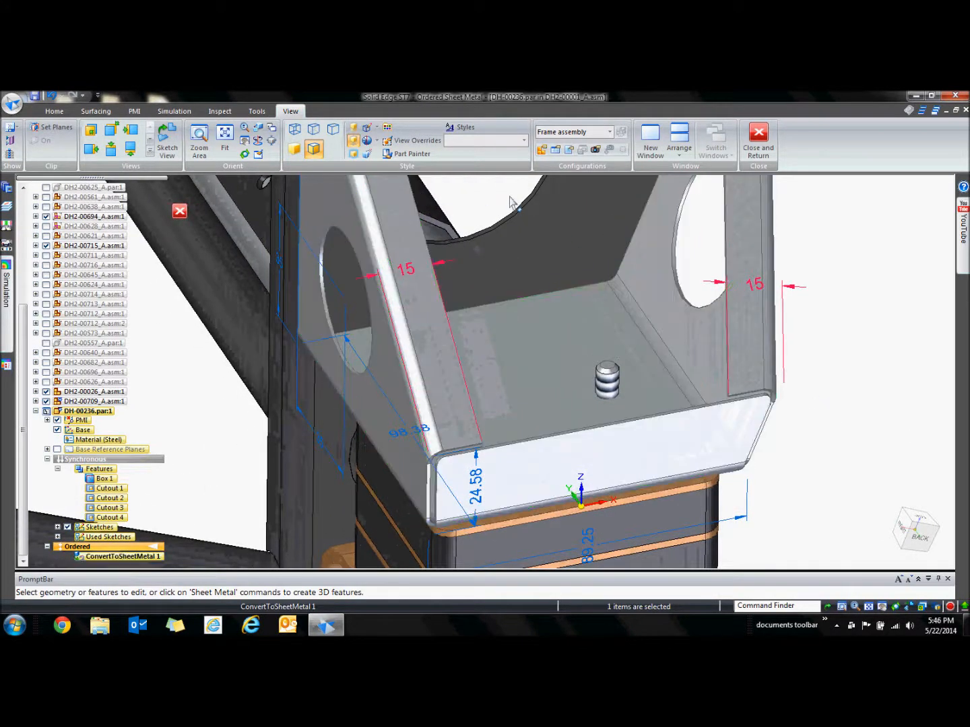
left_click(52, 111)
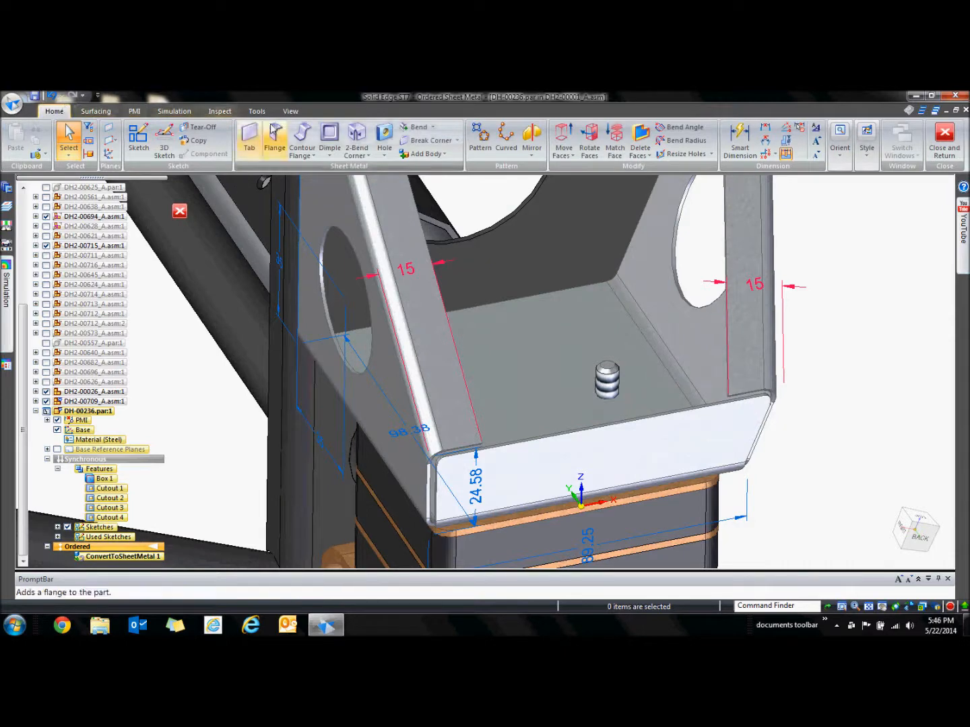
Measure the diameters of two diagonally opposite studs in the bracket base and the distance between them.
left_click(220, 111)
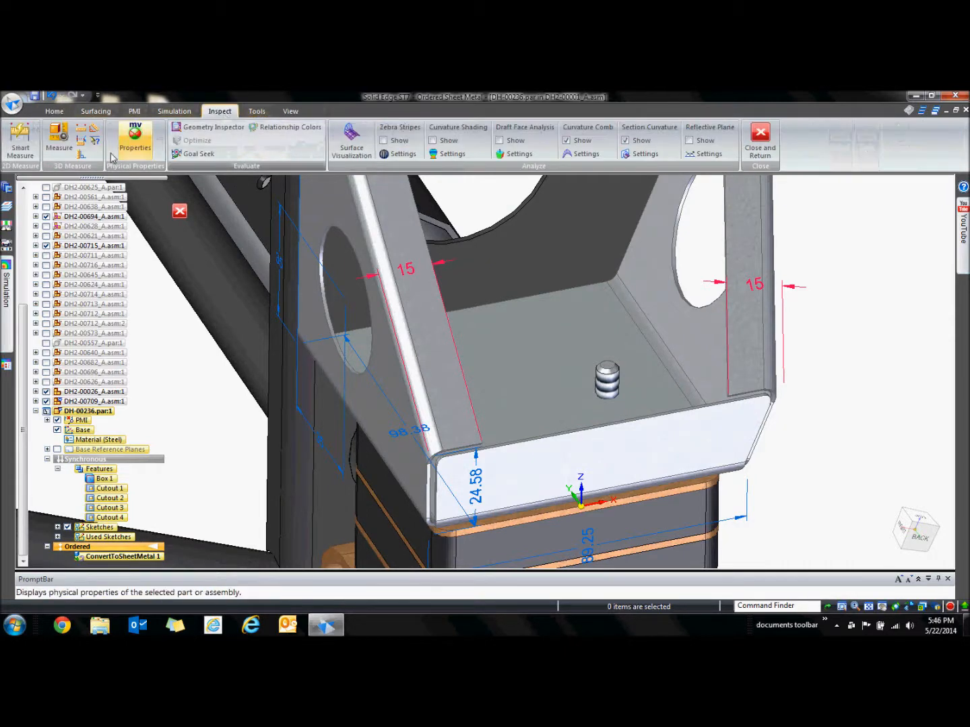
left_click(58, 139)
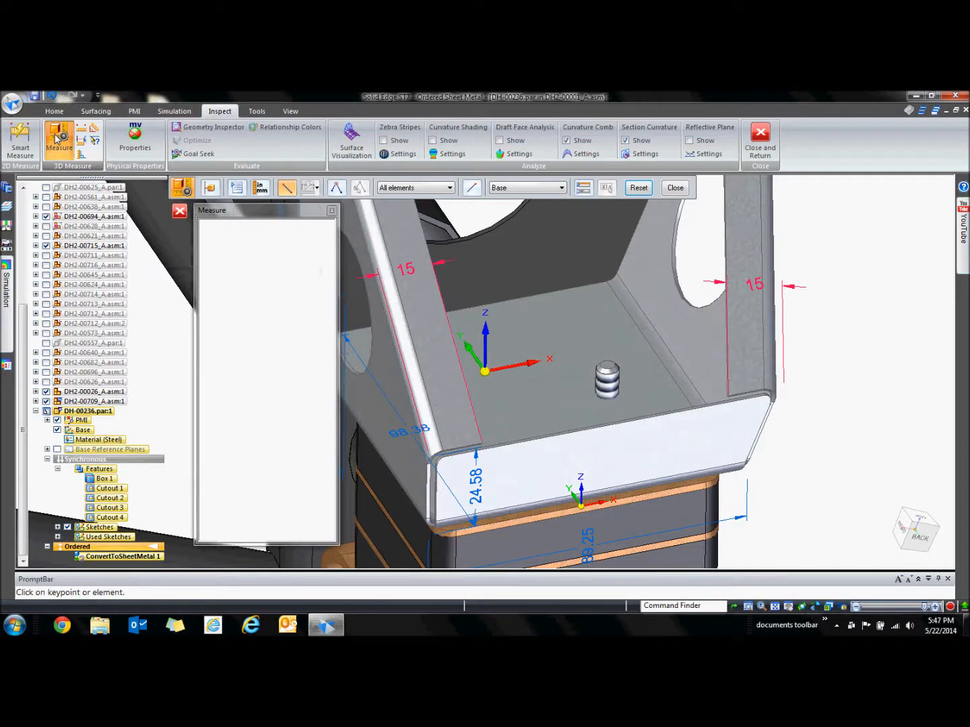
left_click_drag(239, 212, 851, 208)
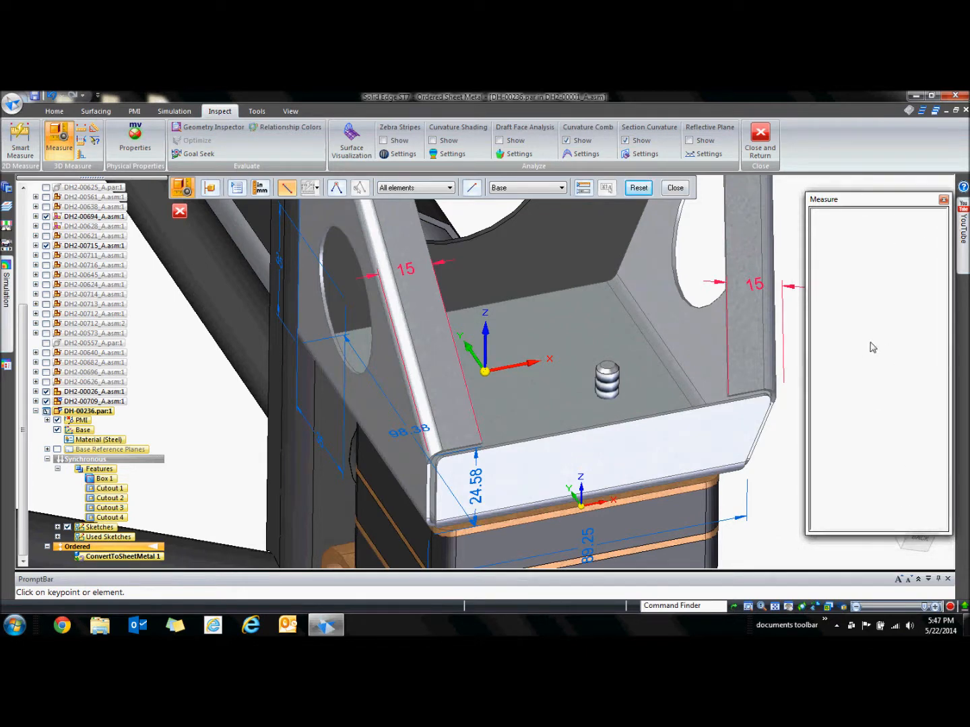
middle_click_drag(795, 336, 834, 269)
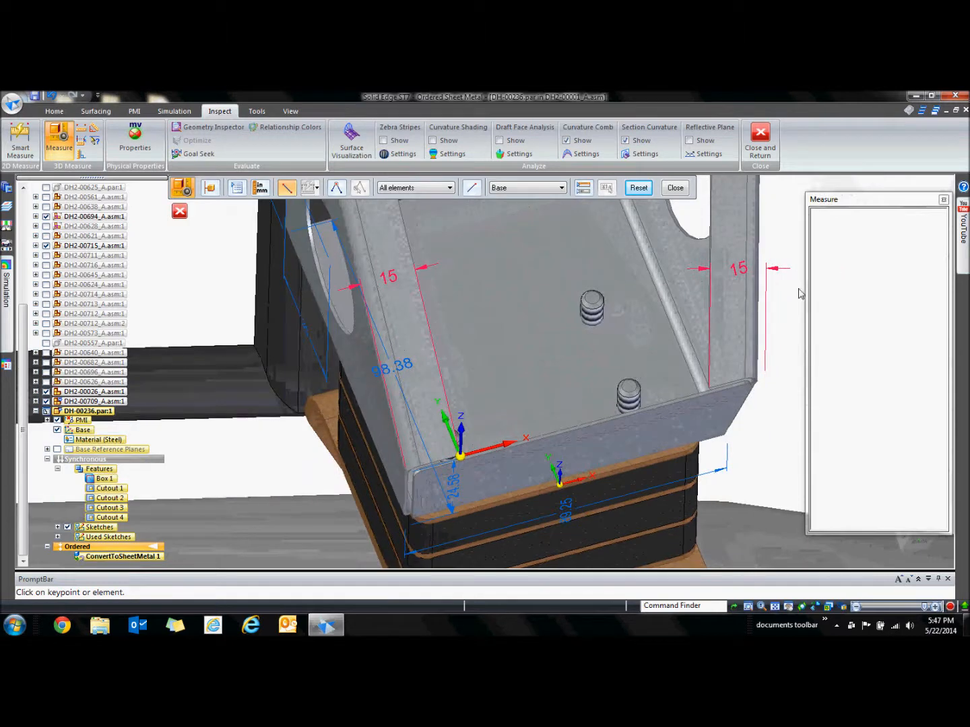
middle_click_drag(760, 474, 684, 394)
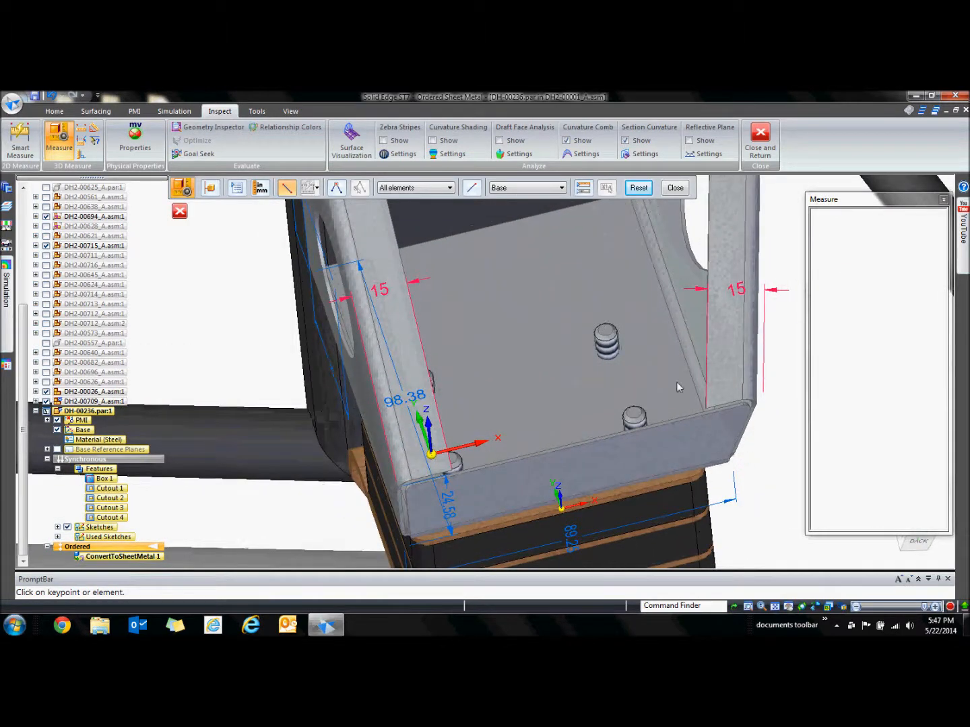
left_click(616, 339)
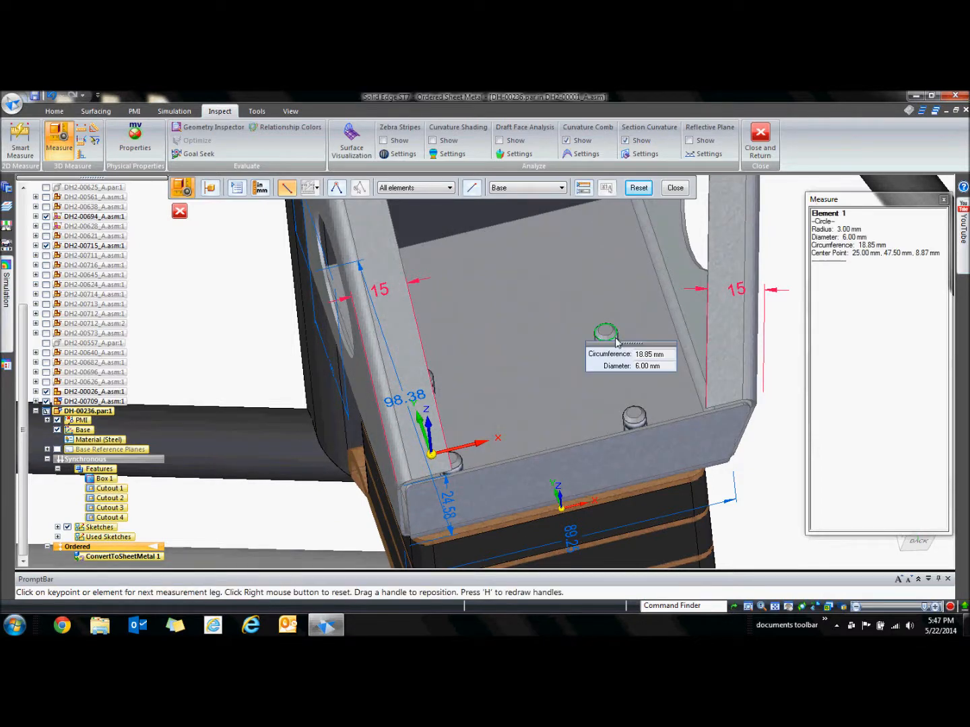
left_click(461, 467)
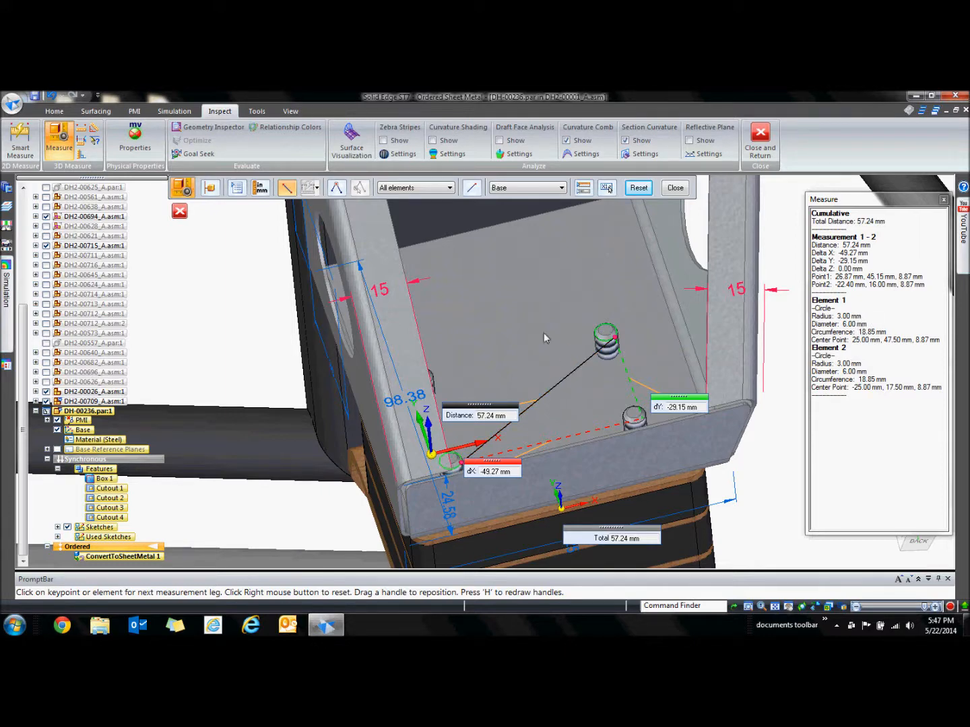
Set up a new hole as an ANSI Metric general screw clearance hole, size M6, with Normal (H13) fit.
left_click(675, 188)
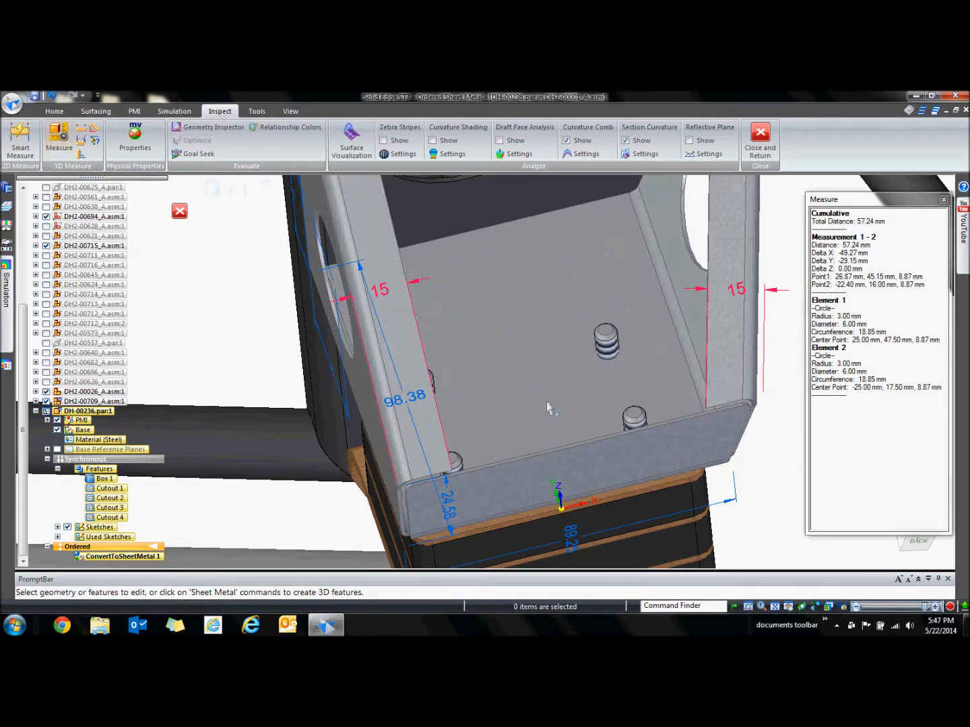
left_click(55, 112)
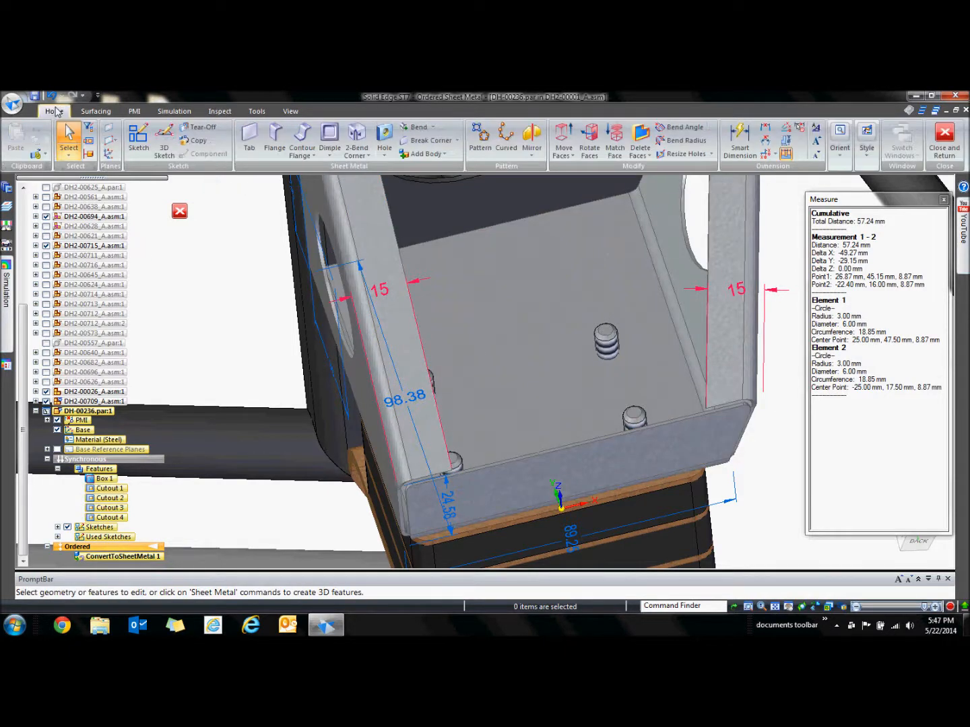
left_click(385, 138)
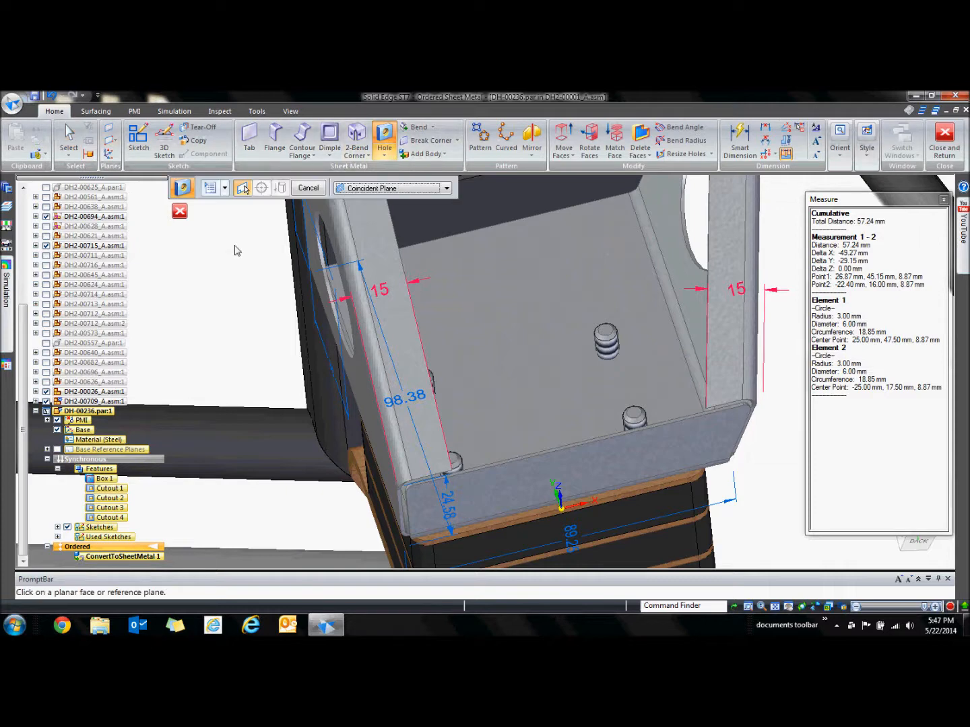
left_click(210, 187)
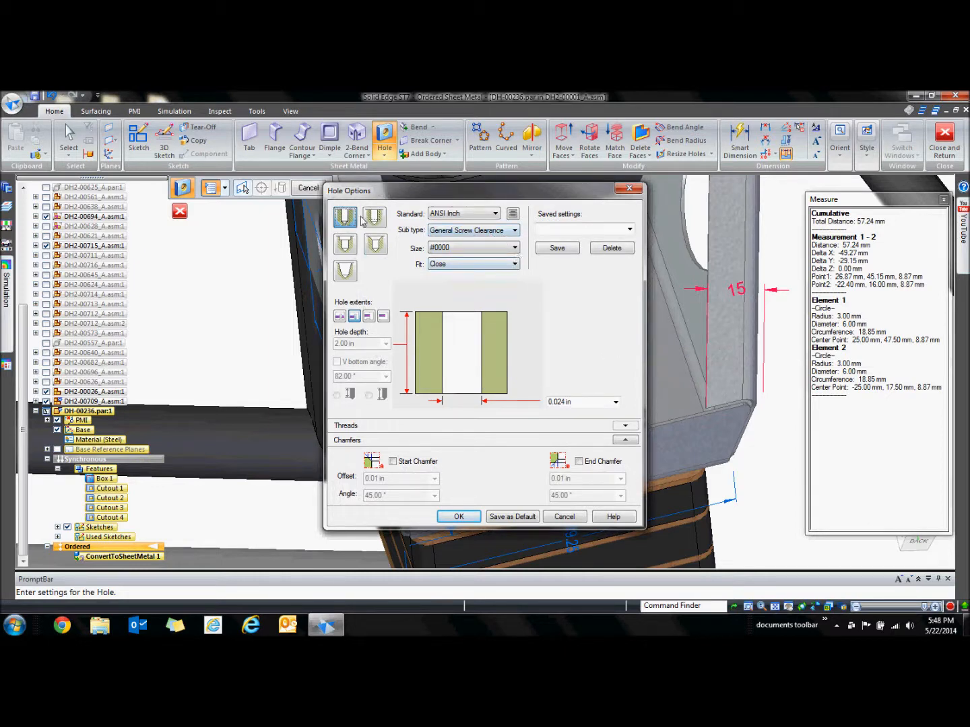
left_click(451, 215)
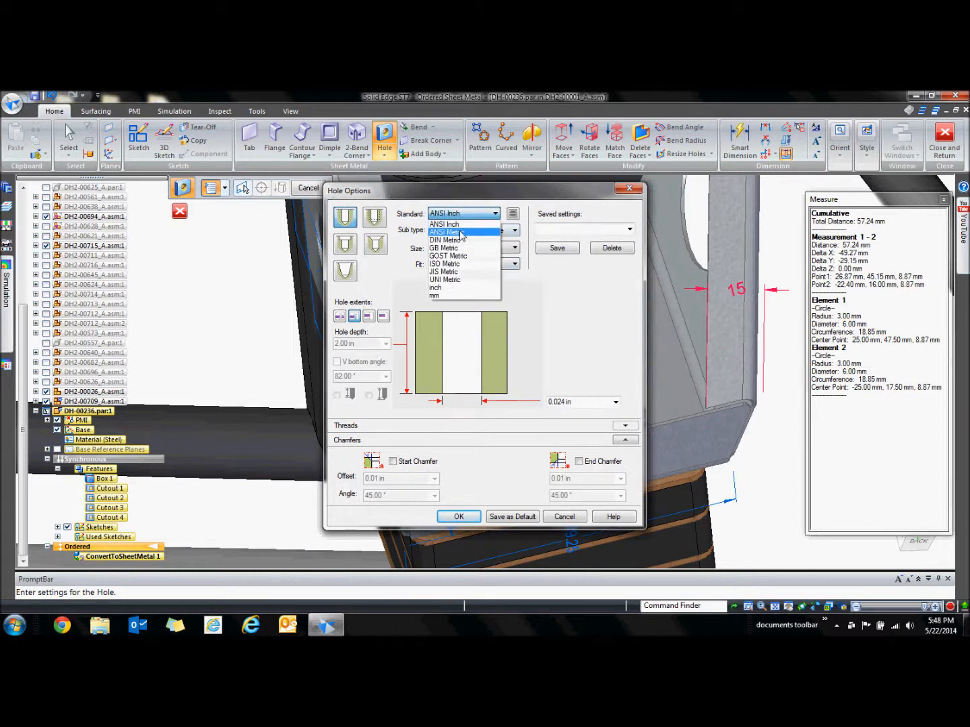
left_click(462, 232)
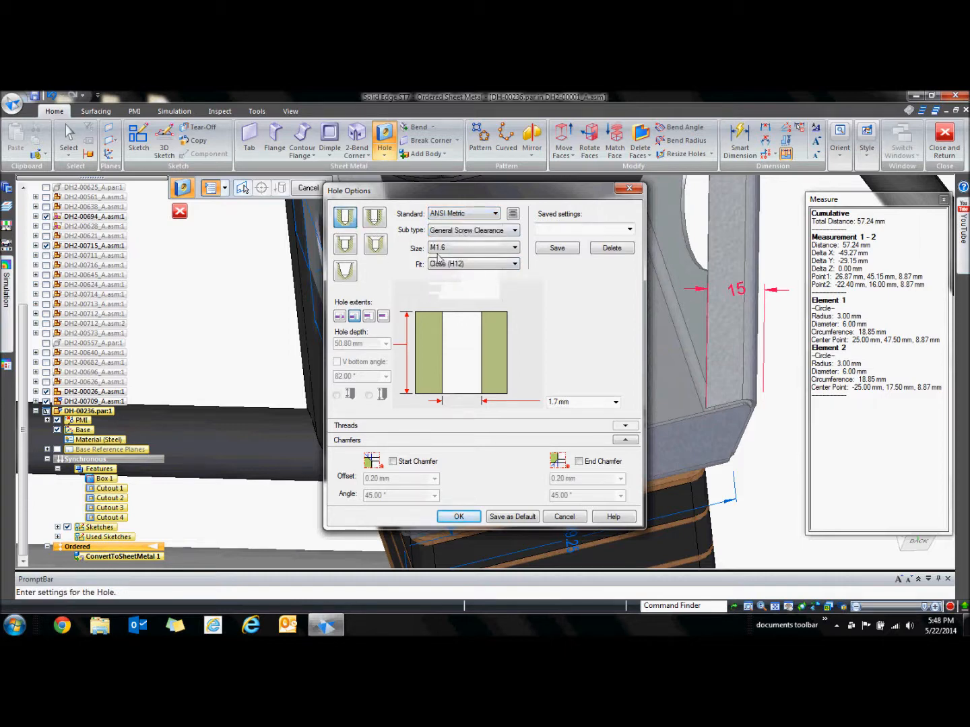
left_click(515, 249)
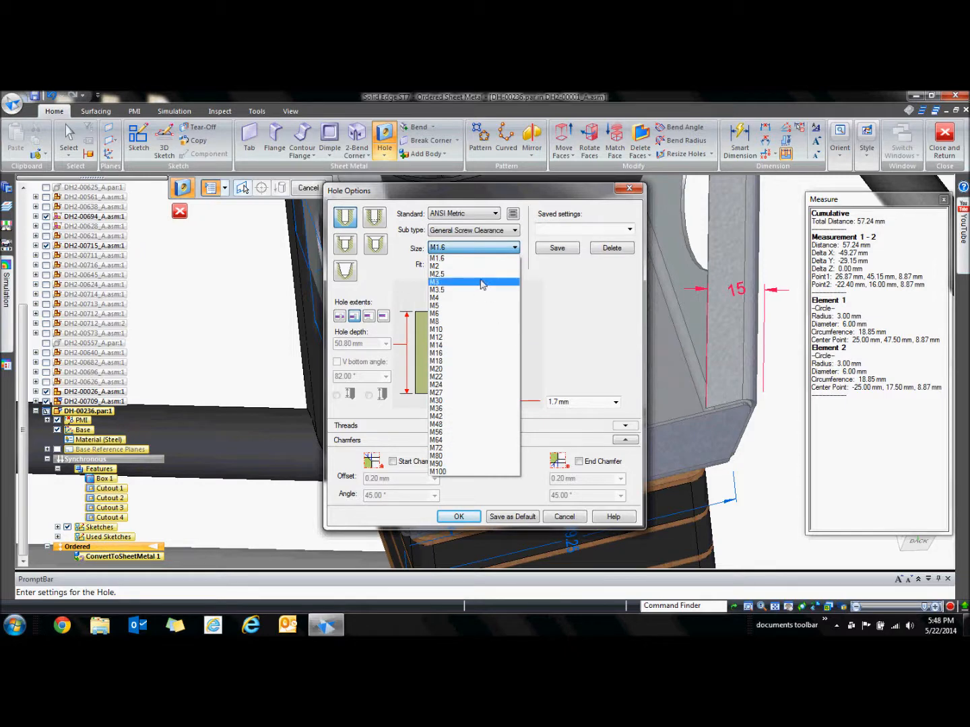
left_click(469, 313)
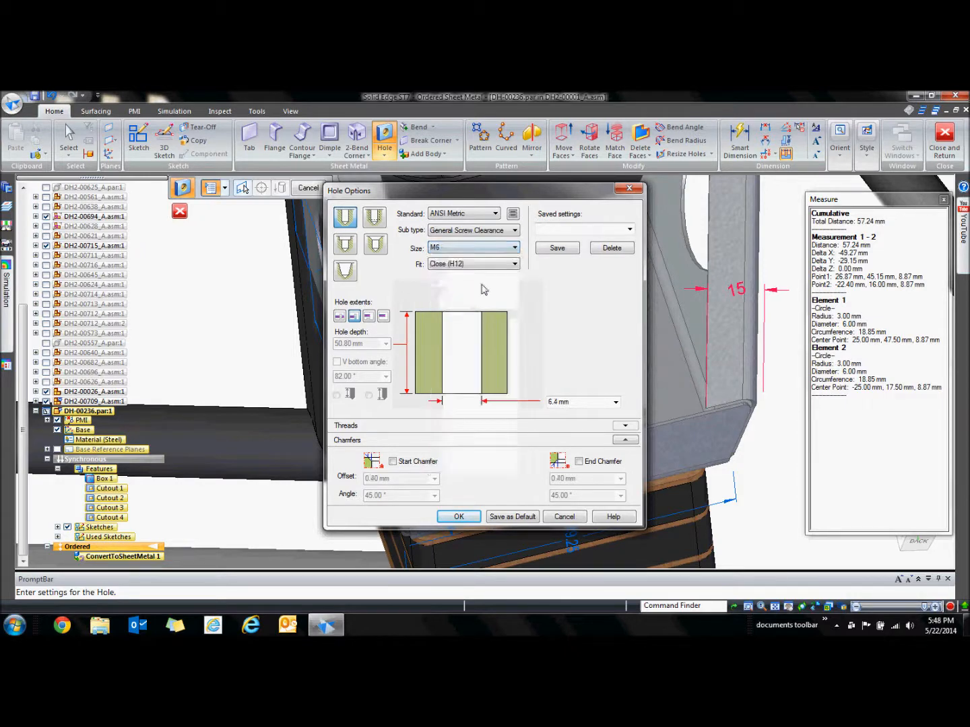
left_click(475, 264)
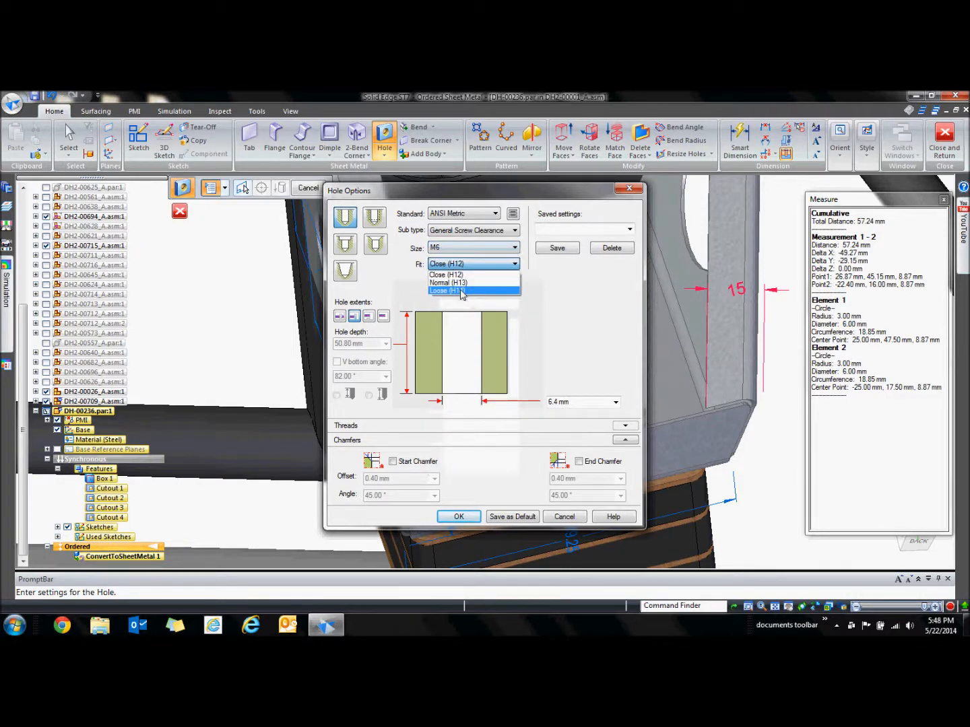
left_click(461, 283)
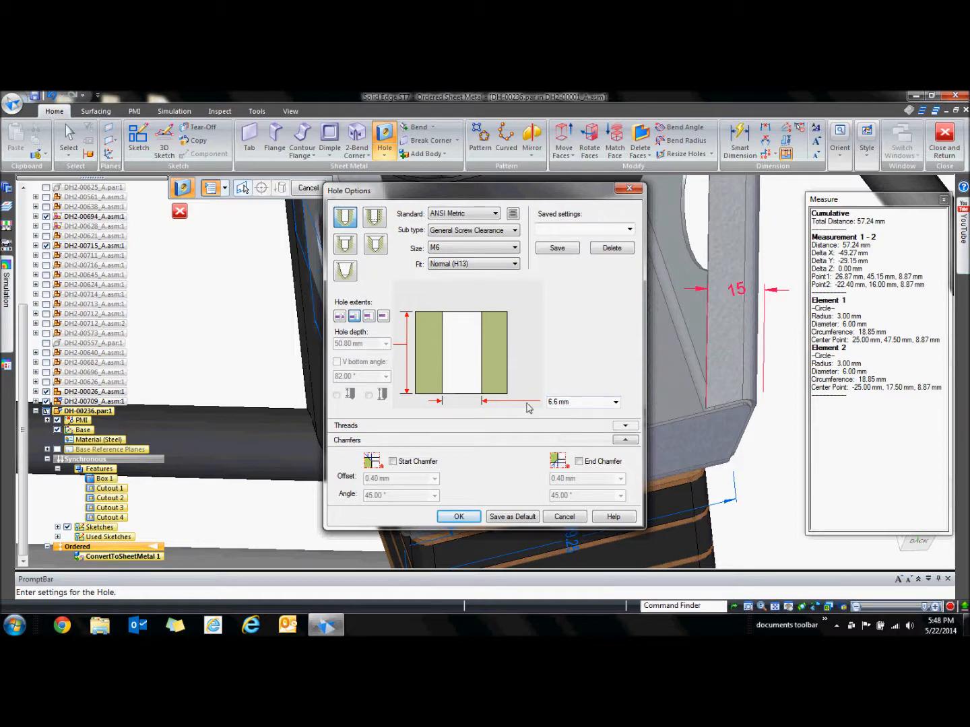
left_click(460, 517)
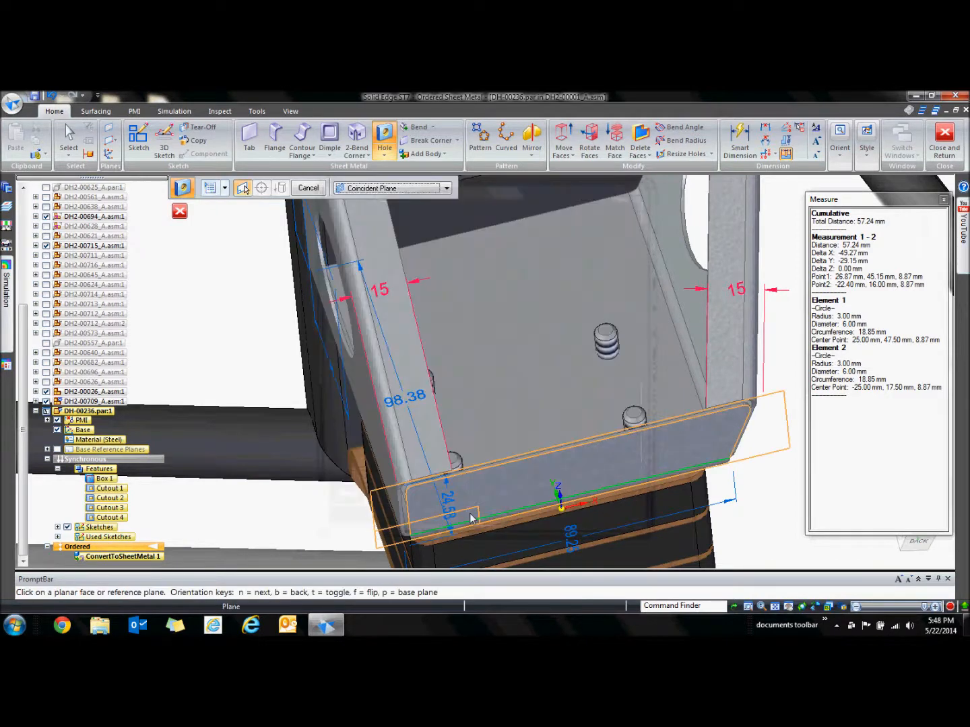
Cut the M6 clearance hole in the bracket base, concentric with the right-hand stud farther from the front wall.
left_click(581, 384)
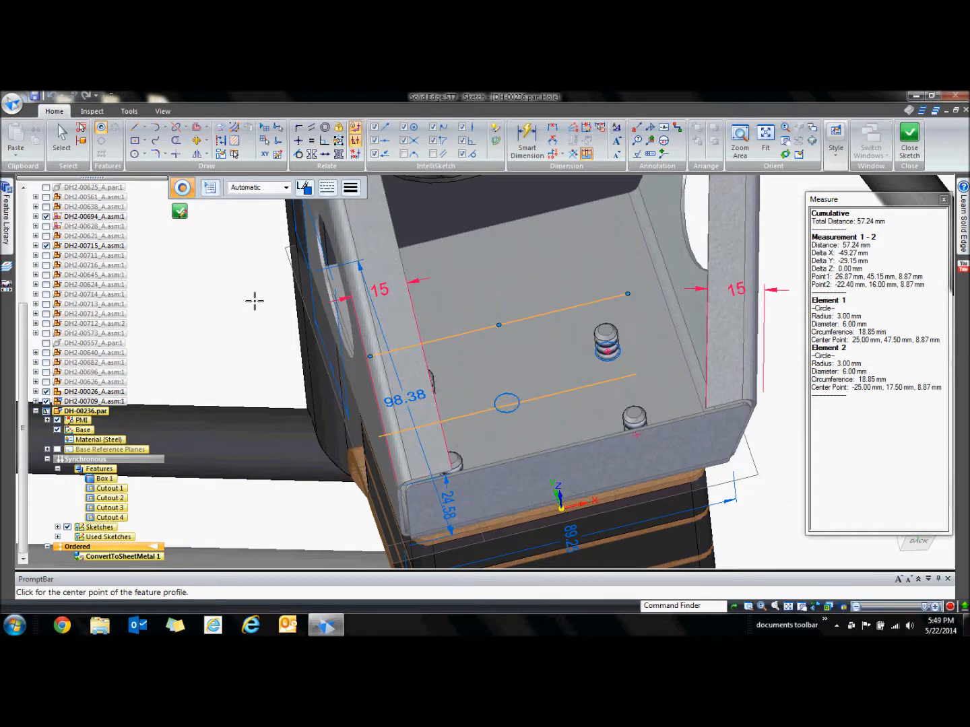
left_click(179, 212)
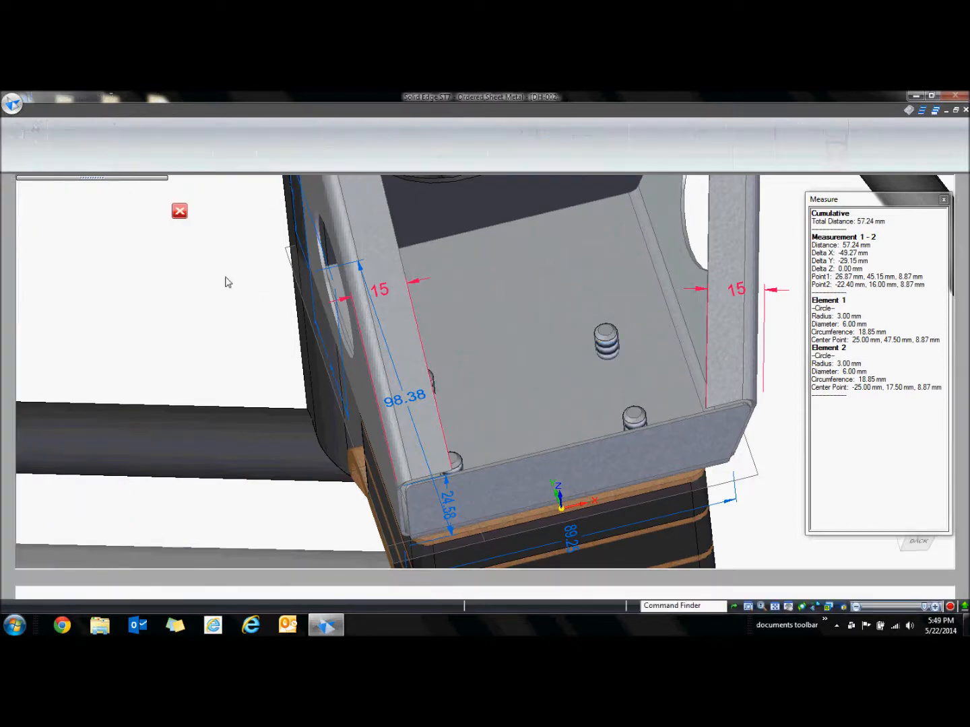
left_click(587, 414)
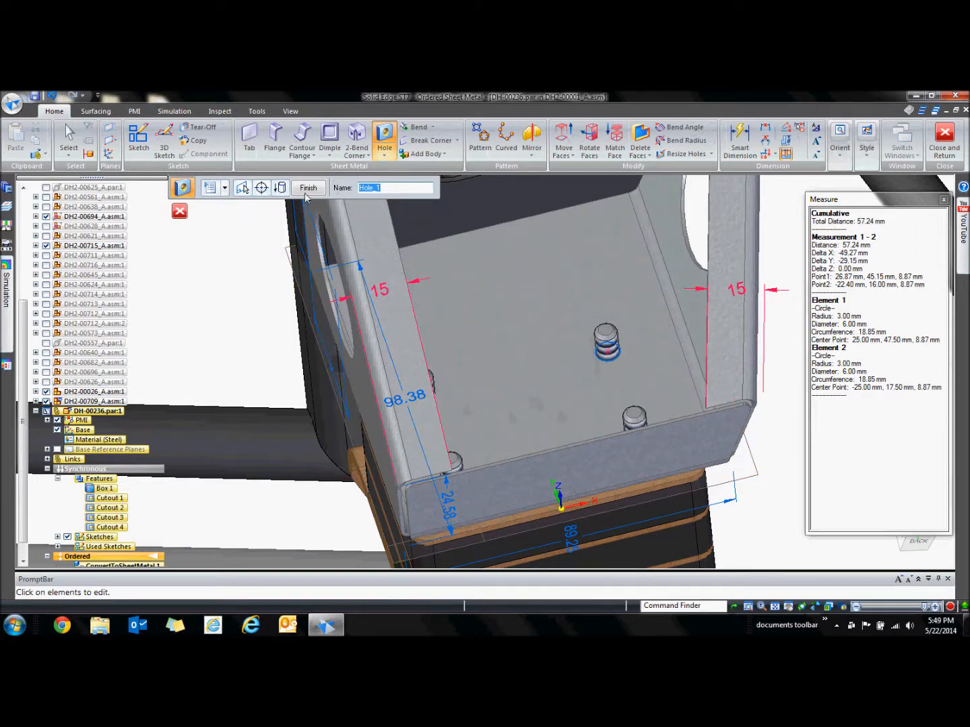
left_click(308, 188)
middle_click_drag(254, 334, 228, 333)
scroll(477, 385, "up", 2)
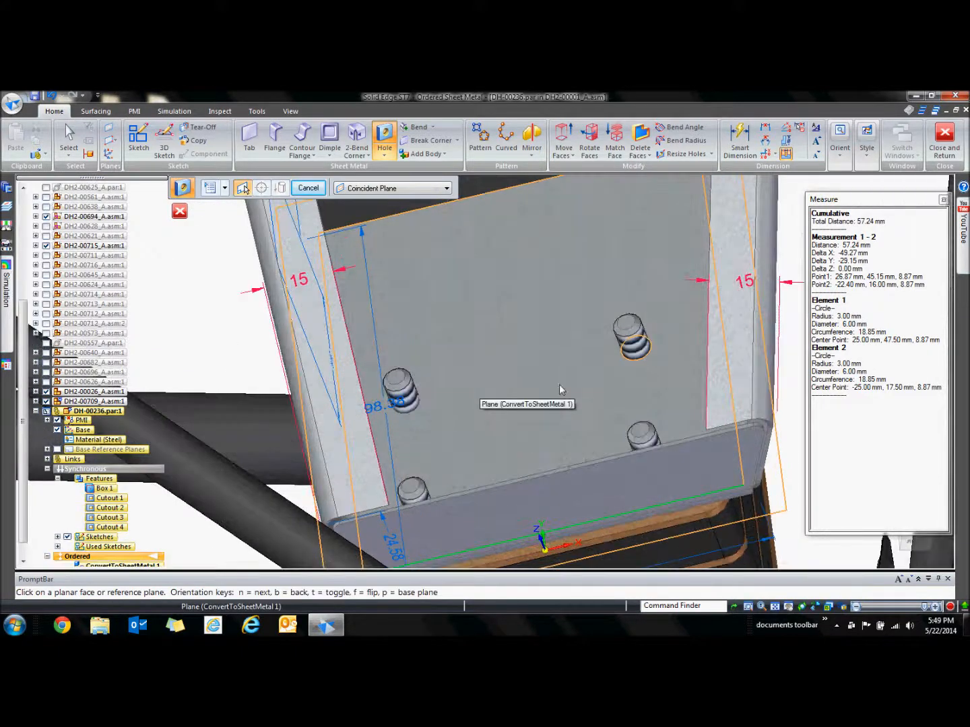
key("Escape")
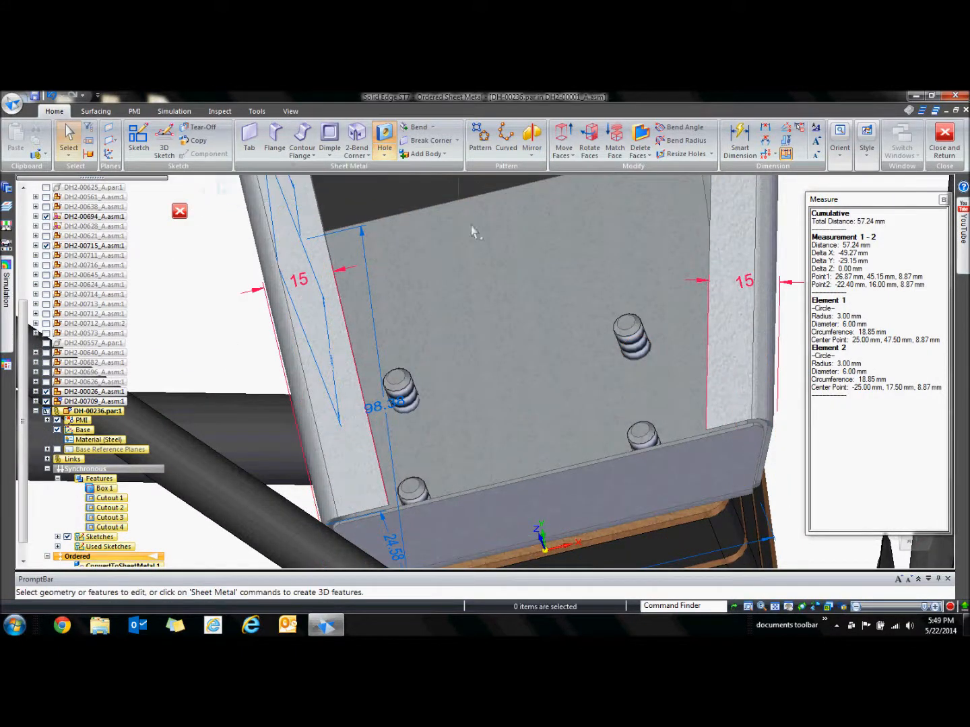
Pattern the hole on the base as a 2 by 2 rectangle, 50 mm wide and 30 mm high, matching the four studs.
left_click(647, 360)
left_click(480, 138)
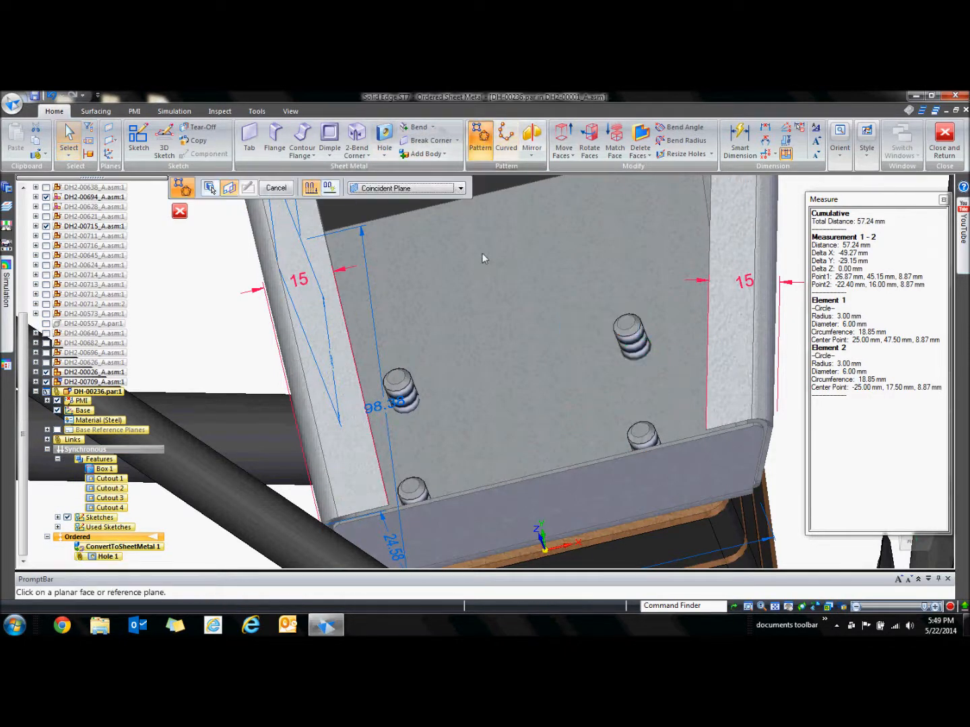
left_click(433, 272)
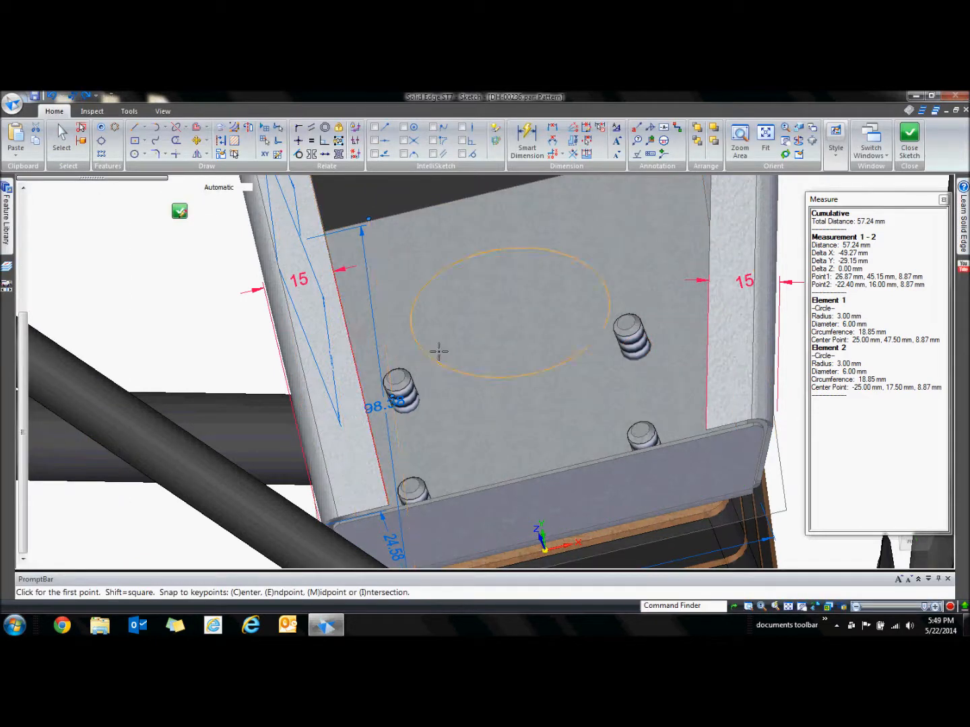
left_click(100, 153)
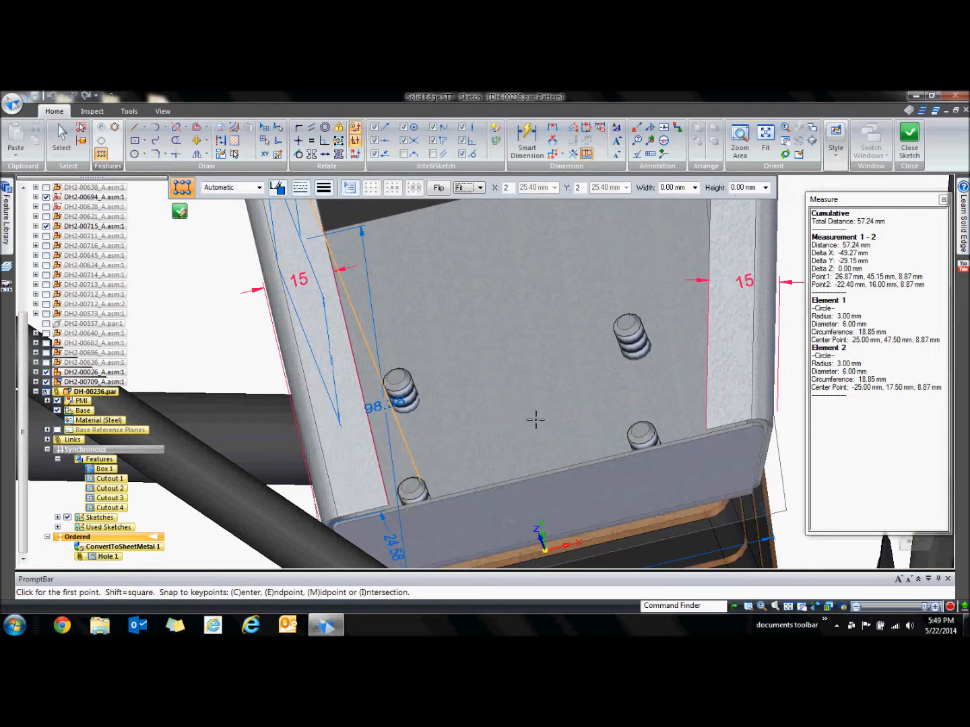
left_click(637, 348)
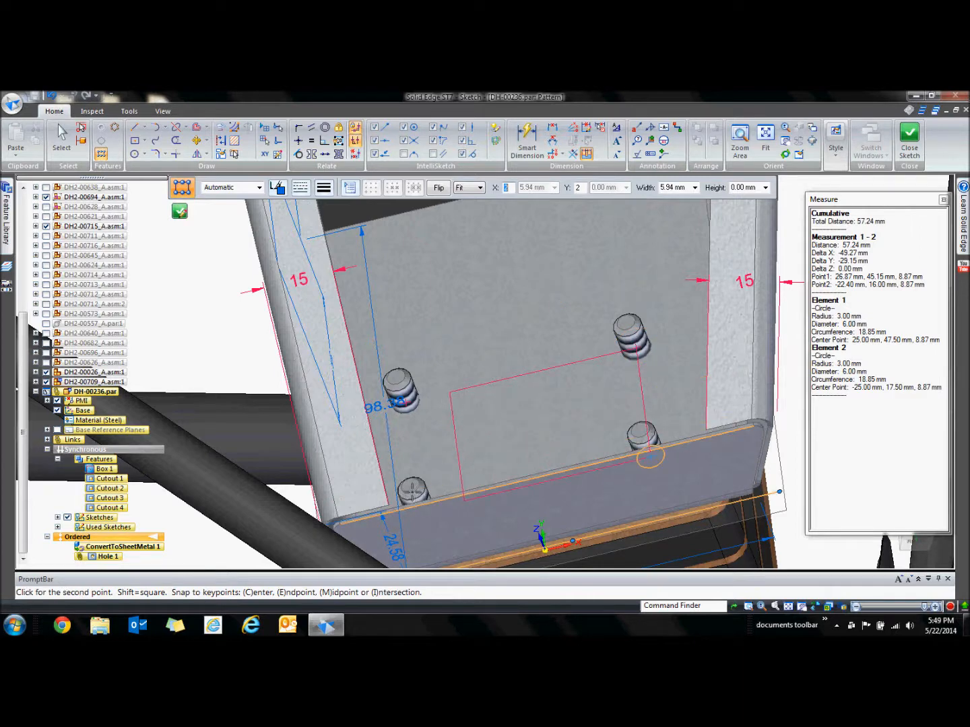
left_click(421, 512)
key("Escape")
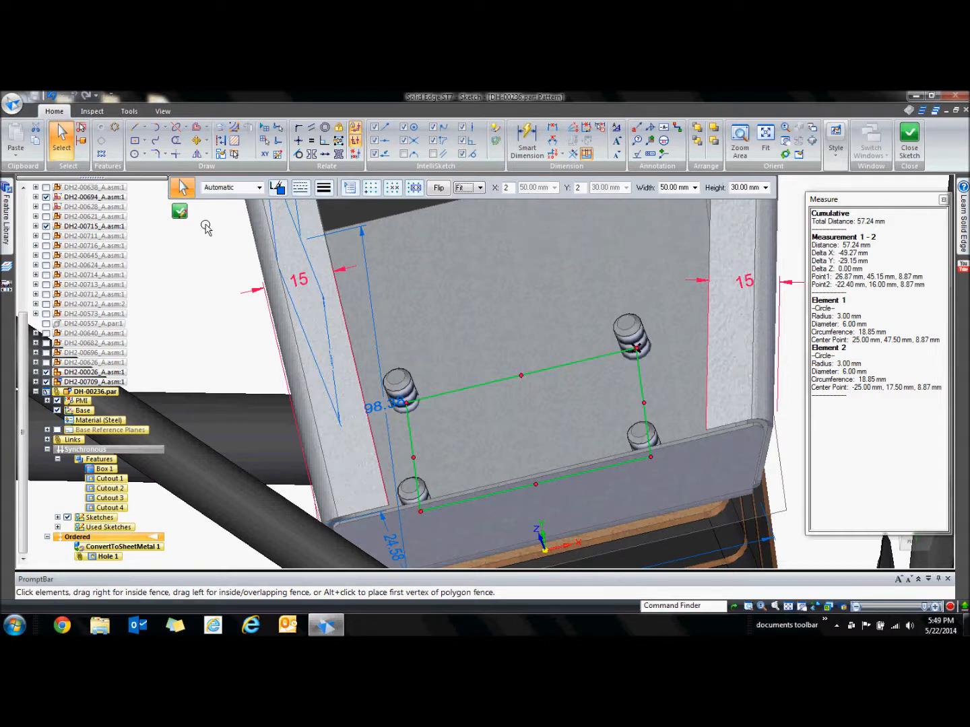
left_click(179, 213)
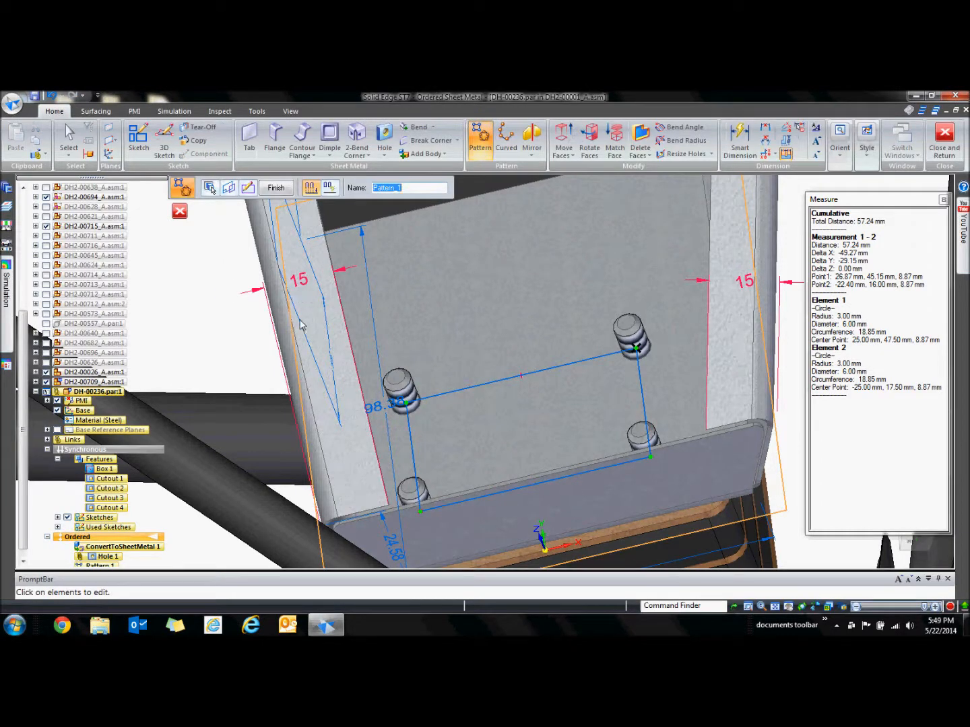
left_click(277, 189)
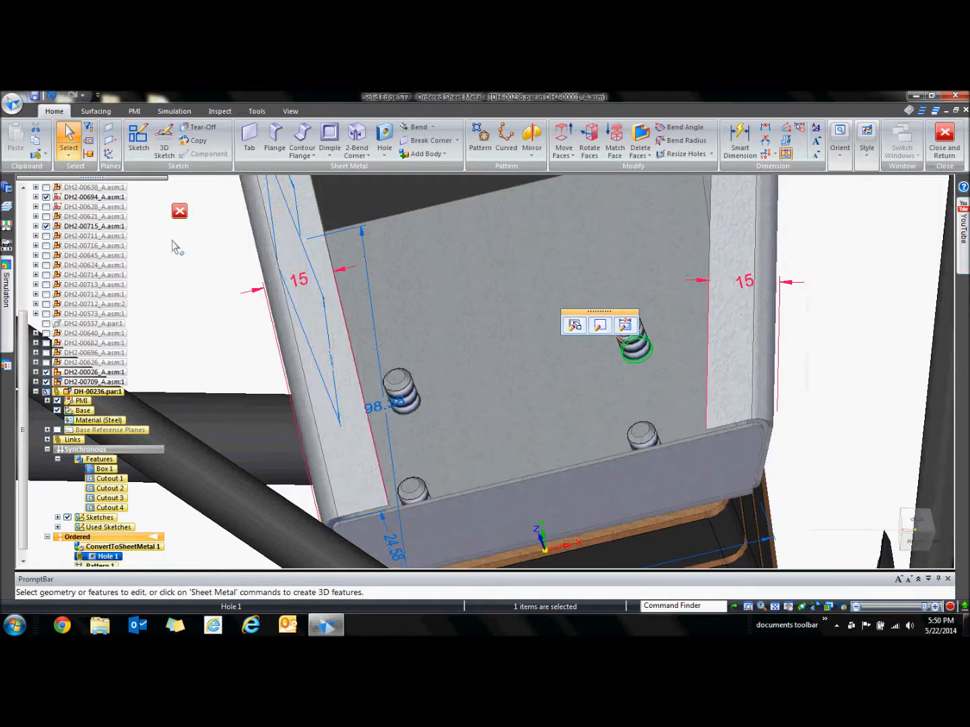
Return to the assembly to view the bracket among the frame parts, and reopen the bracket for in-place editing.
left_click(179, 210)
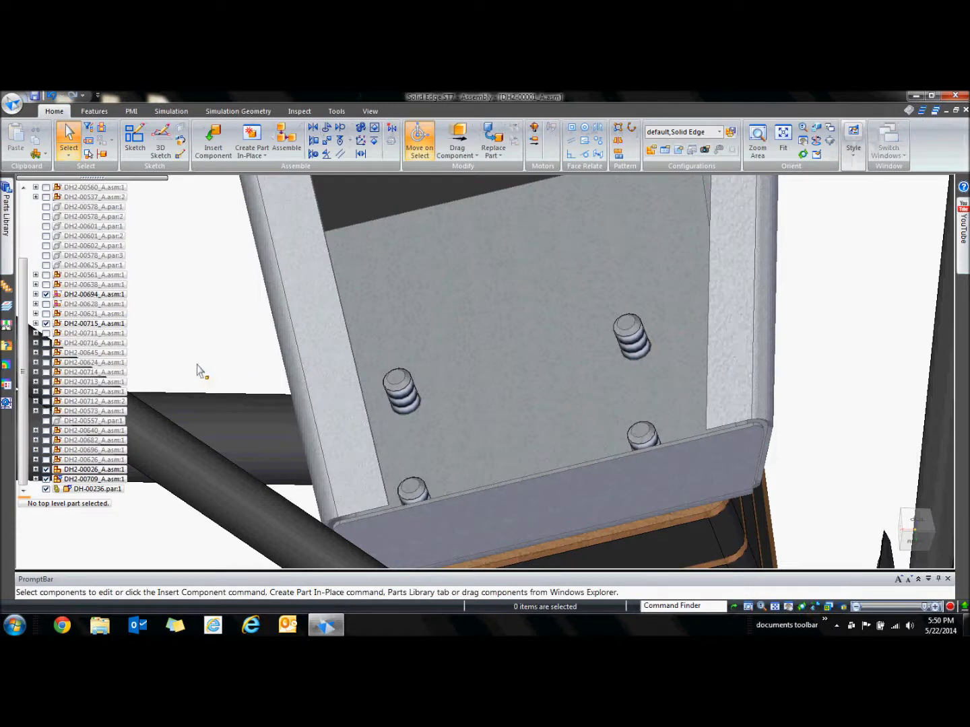
scroll(282, 391, "down", 3)
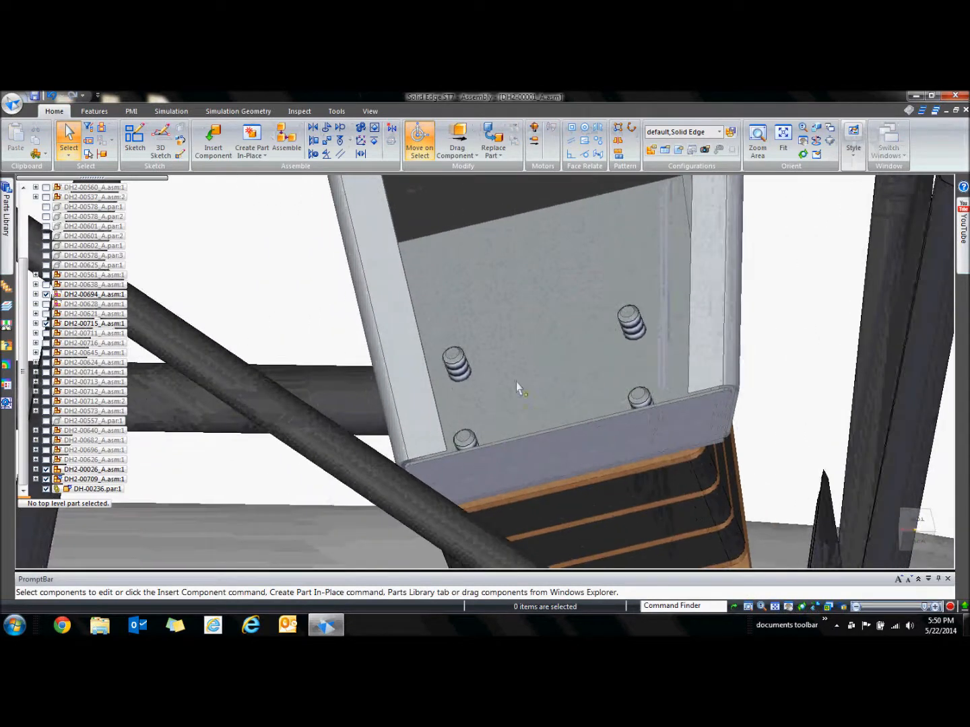
scroll(530, 448, "down", 2)
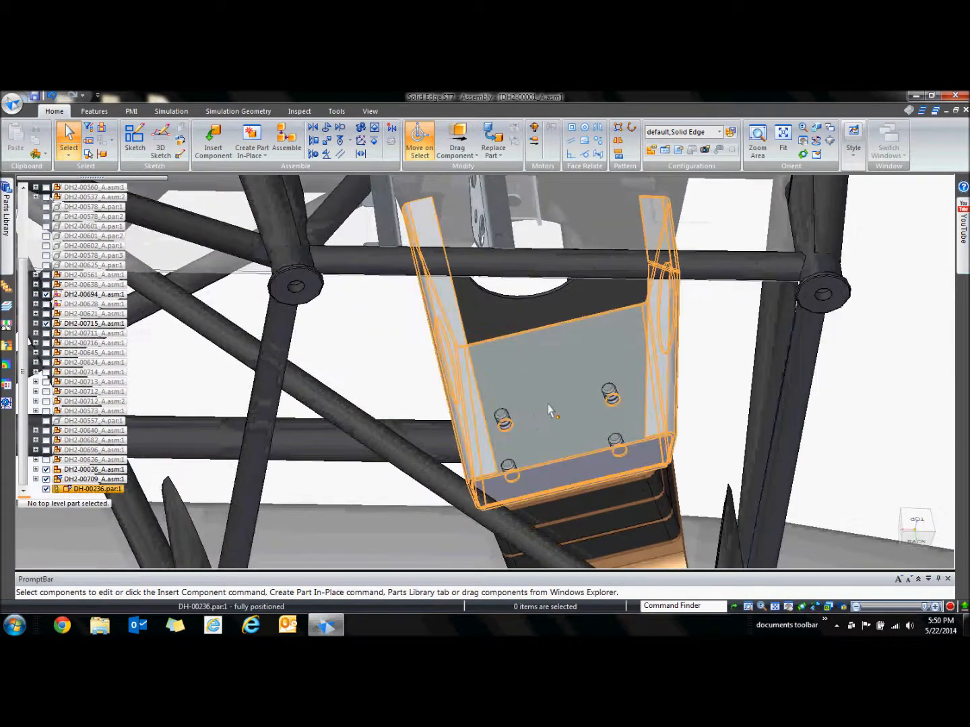
left_click(549, 410)
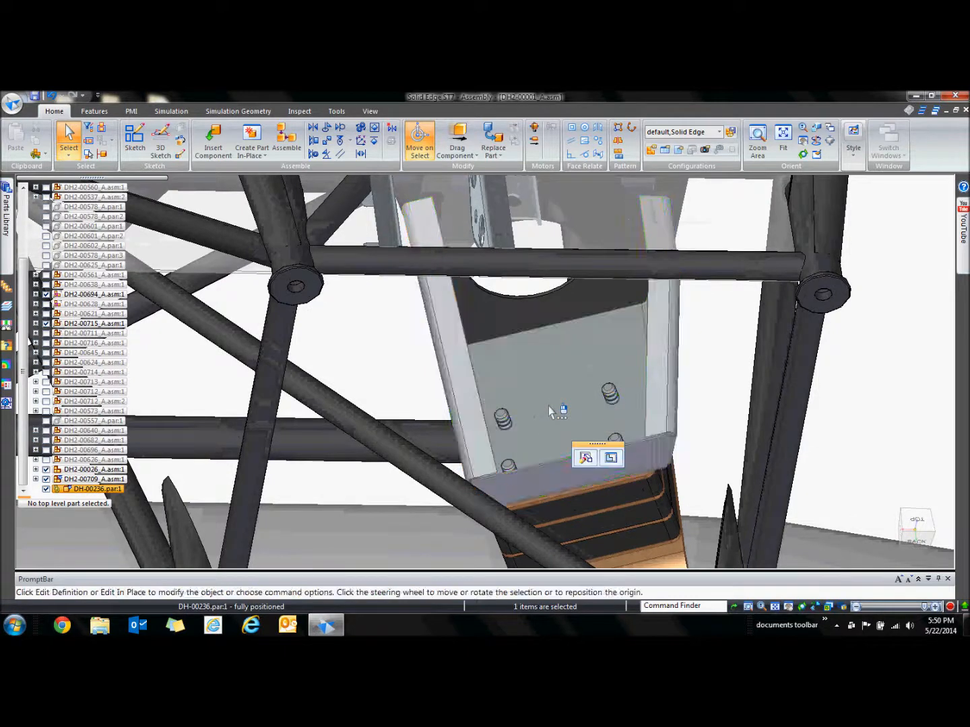
right_click(549, 407)
double_click(595, 414)
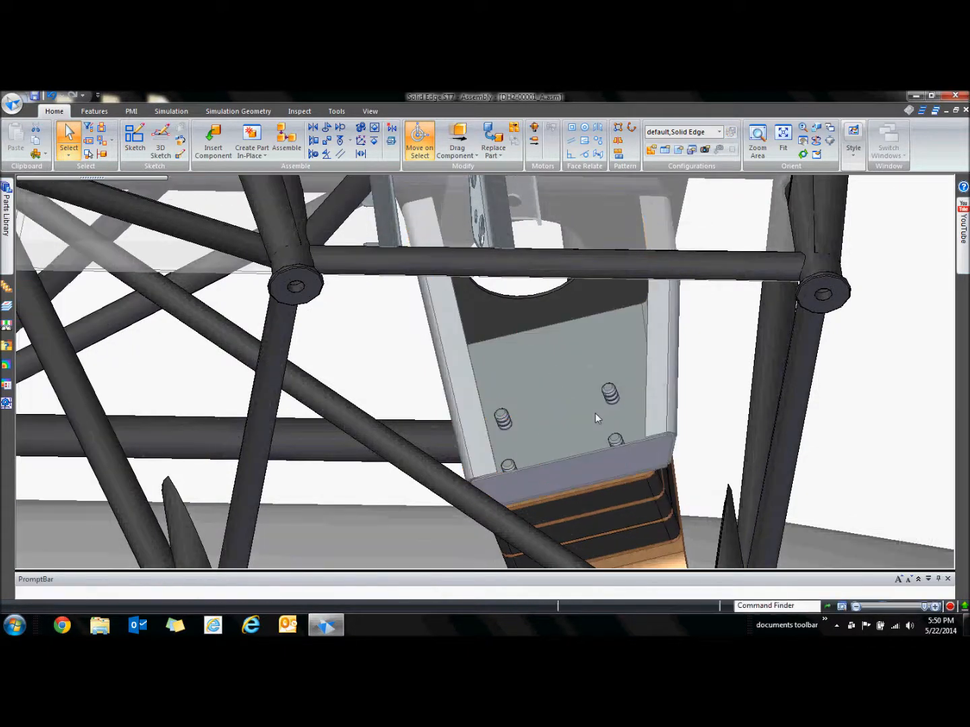
Hide the surrounding assembly parts and inspect the four base holes from the bracket's underside.
left_click(290, 111)
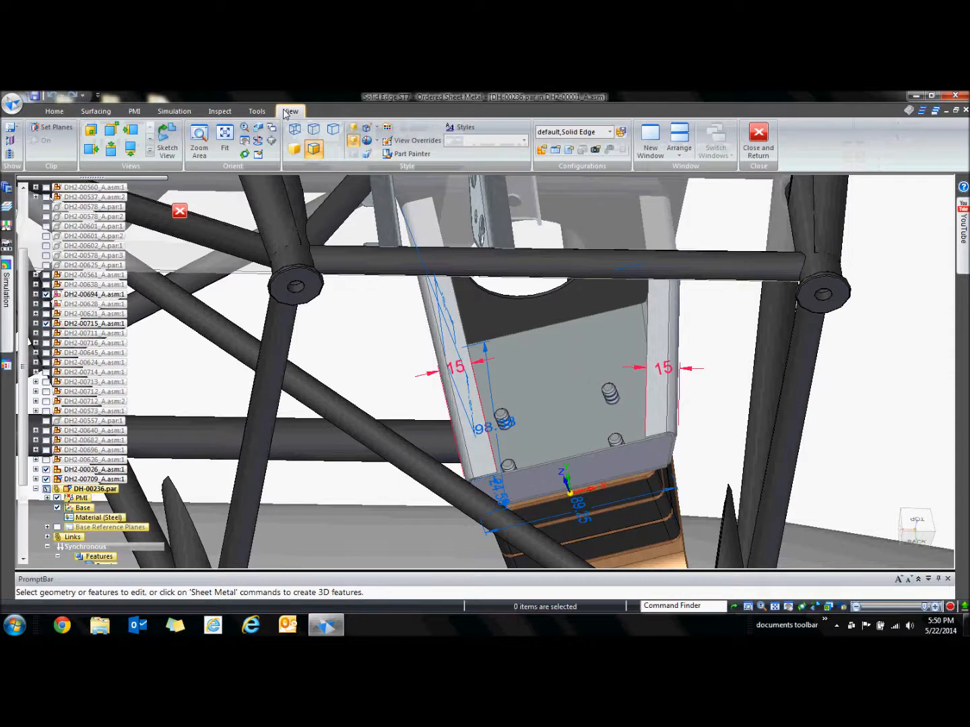
left_click(12, 154)
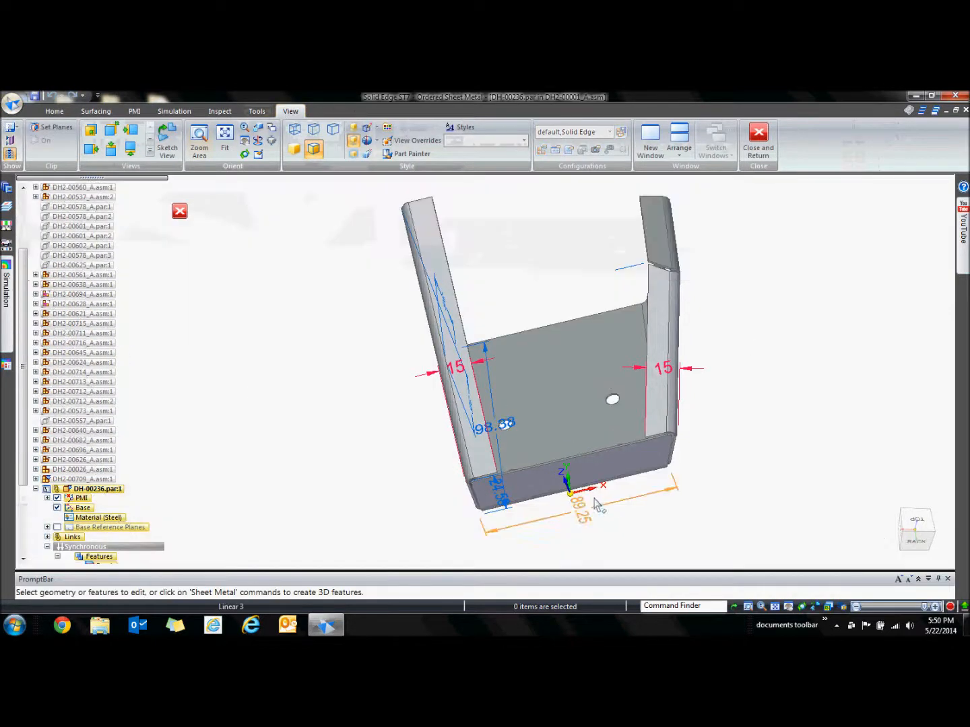
middle_click_drag(353, 409, 378, 262)
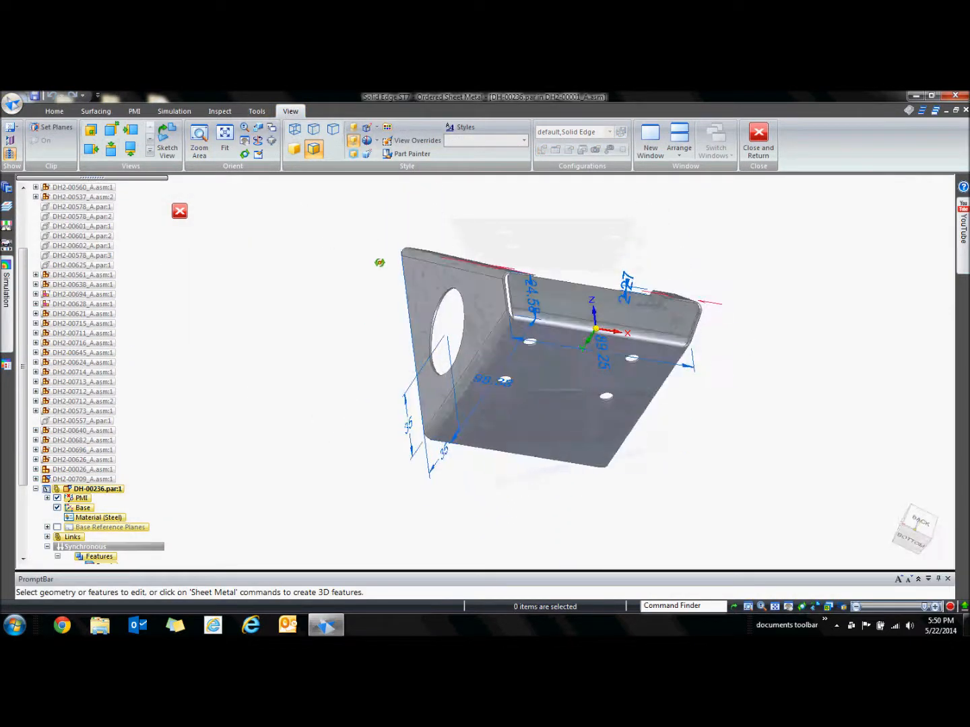
Create the bracket's flat pattern with the underside of the base facing up, aligned to the base's free edge, and leave the Flatten environment.
left_click(257, 111)
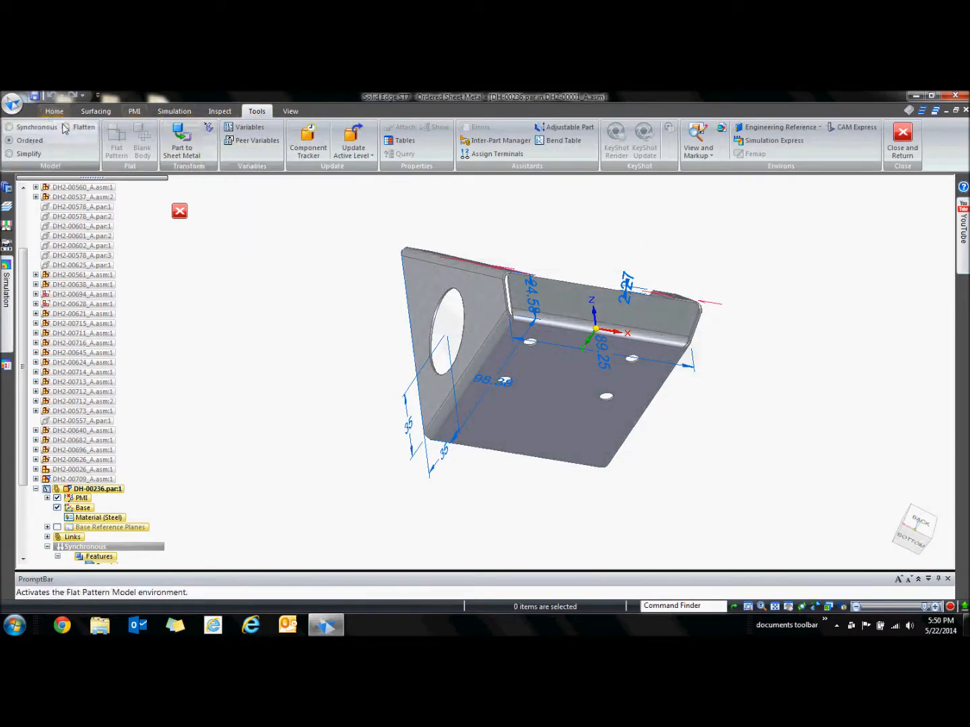
left_click(117, 142)
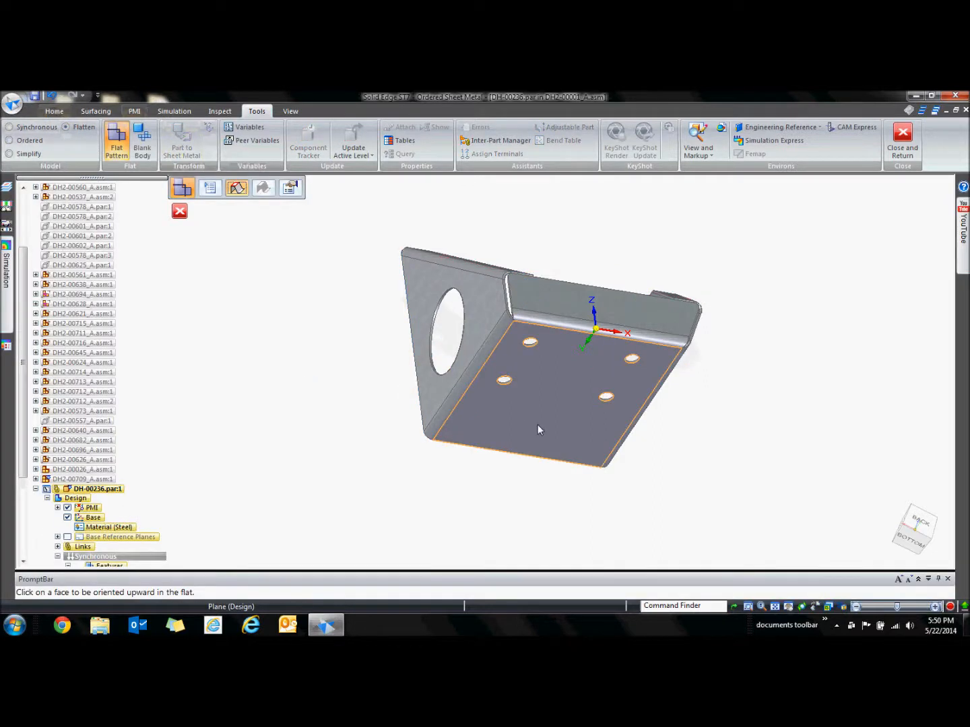
left_click(537, 424)
left_click(500, 458)
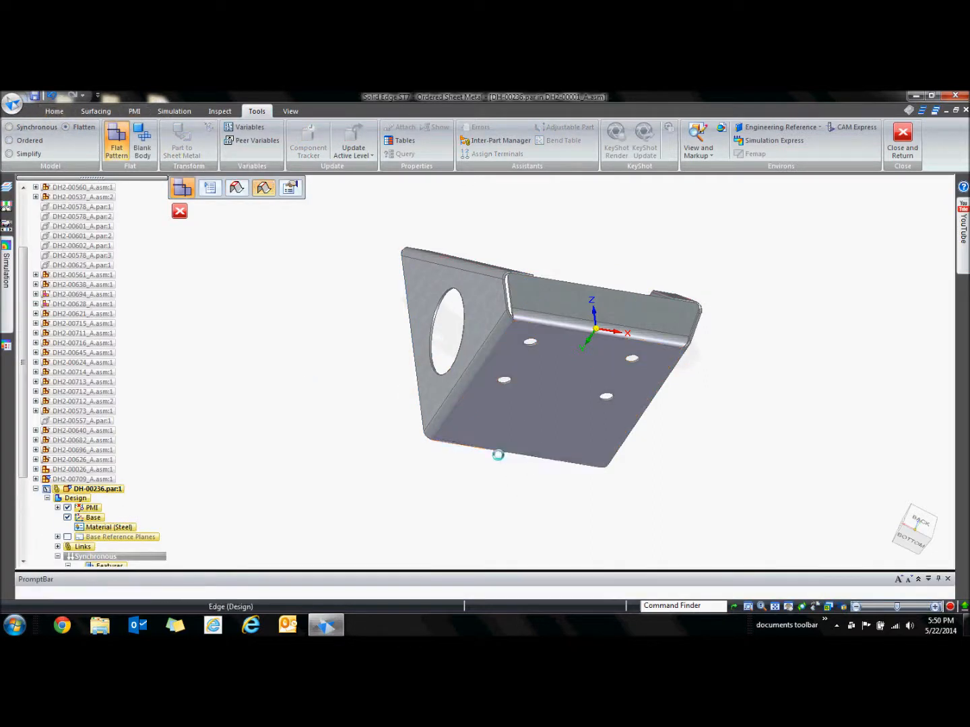
middle_click_drag(676, 282, 677, 221)
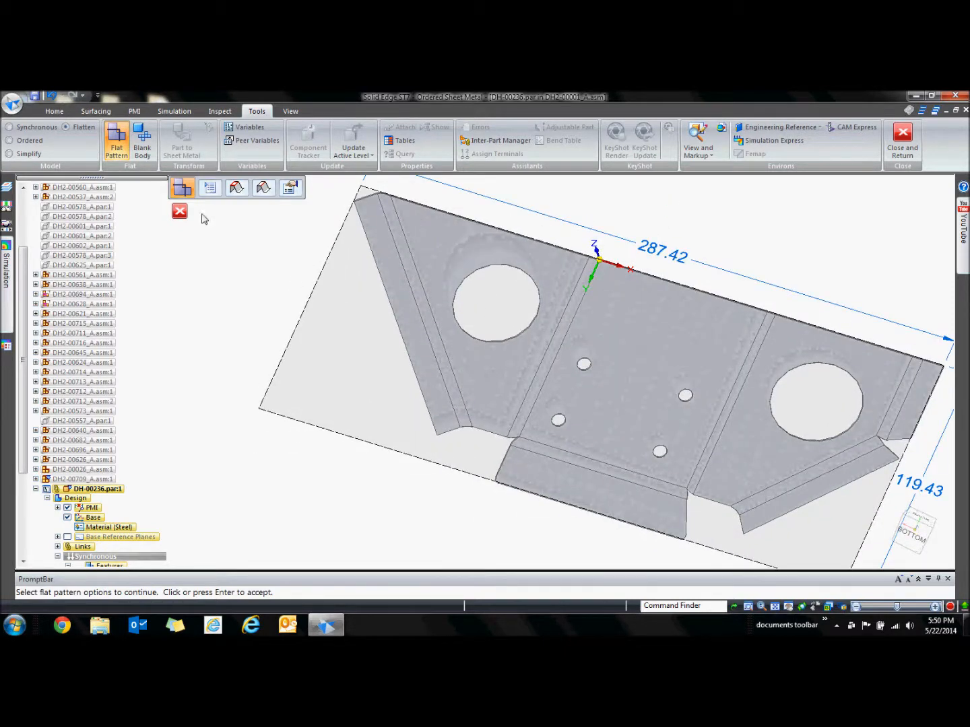
left_click(11, 141)
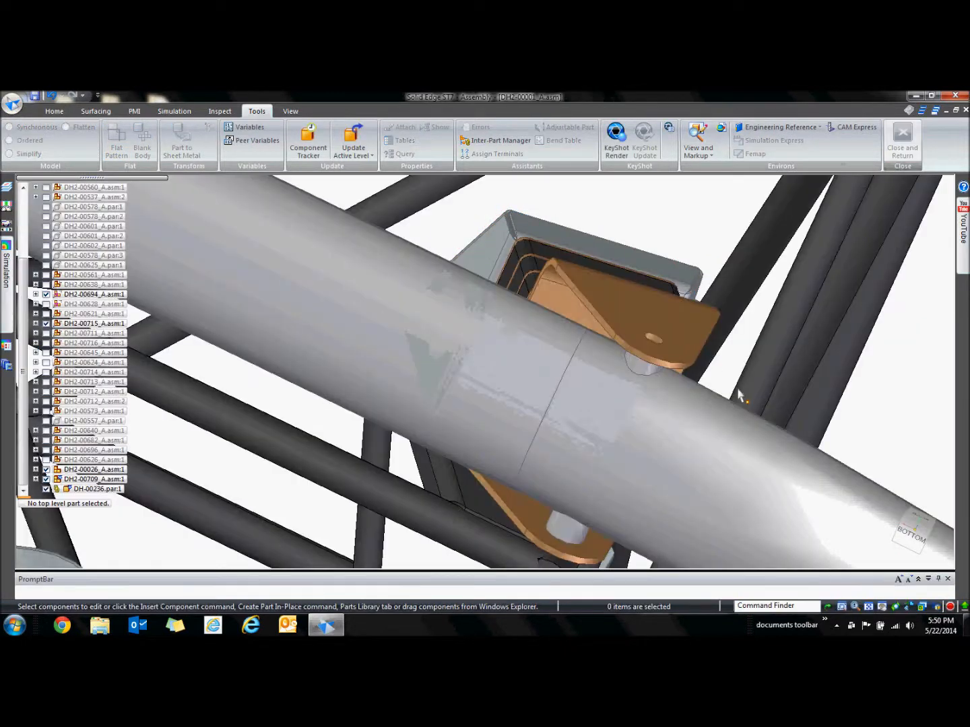
Open the formed filter housing part DH2-00134_A.par behind the seats for in-place editing, with the surrounding parts hidden.
right_click_drag(699, 414, 702, 251, "ctrl")
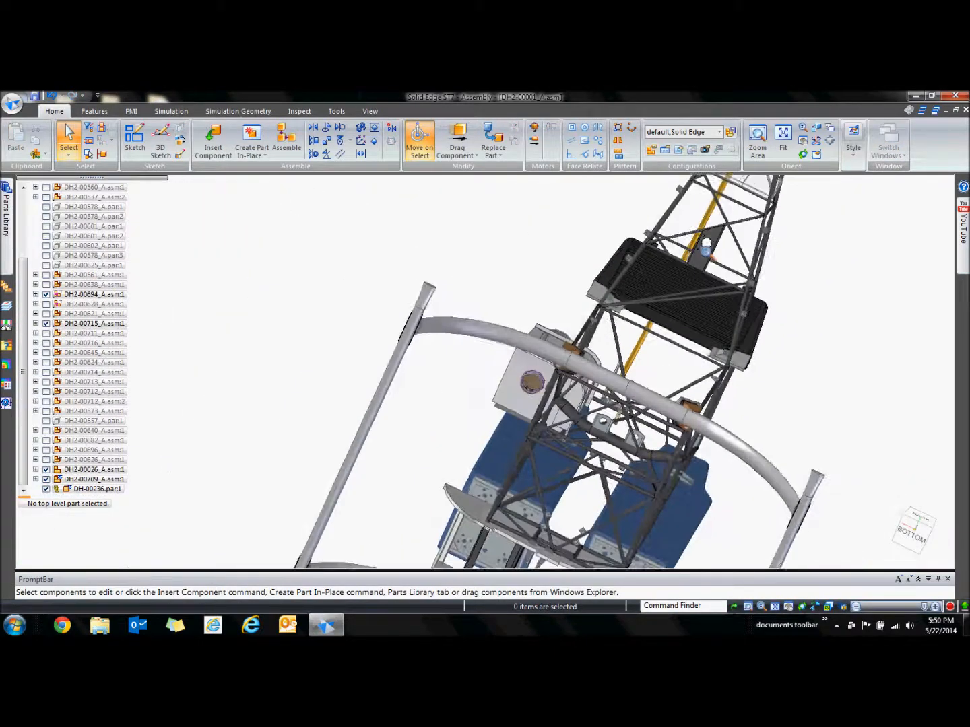
middle_click_drag(680, 347, 797, 541)
right_click_drag(574, 427, 604, 476, "ctrl")
middle_click_drag(603, 476, 639, 577, "shift")
middle_click_drag(691, 528, 450, 343)
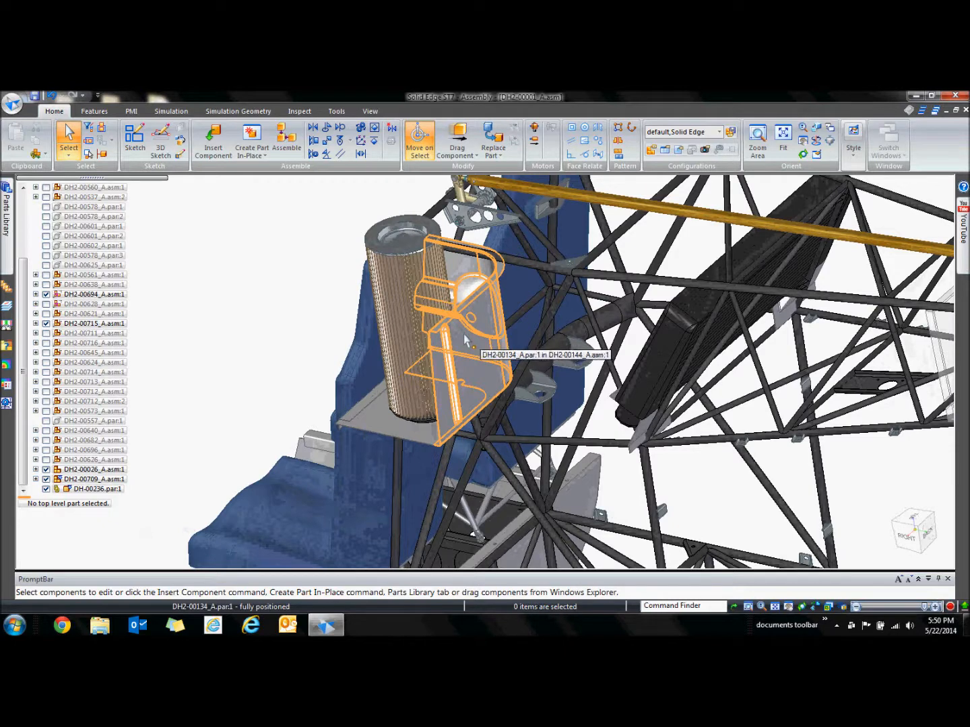
left_click(465, 340)
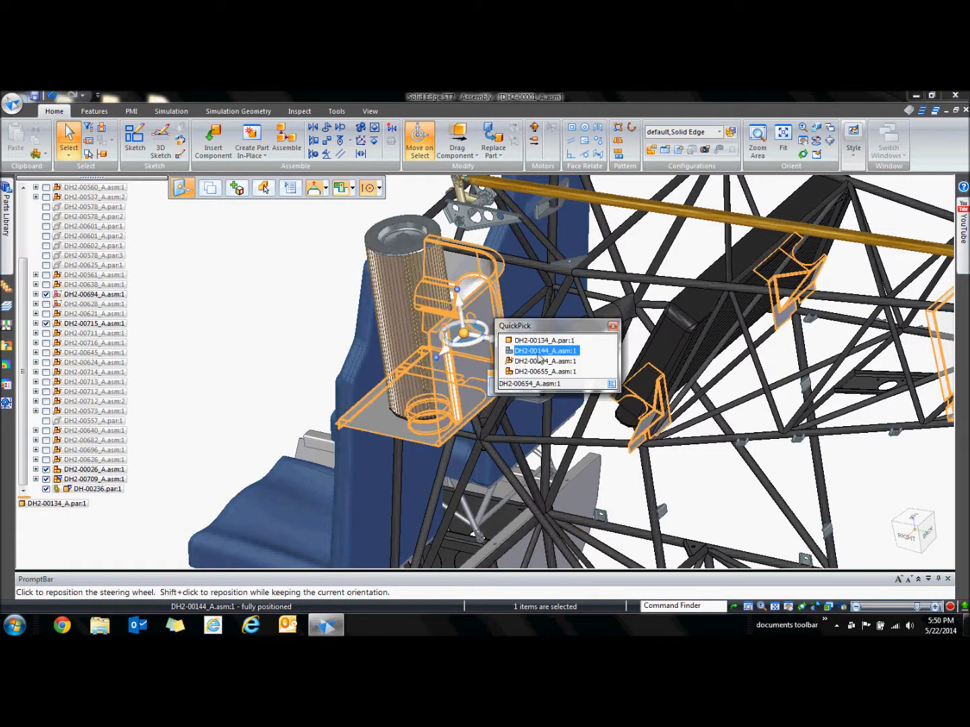
double_click(524, 340)
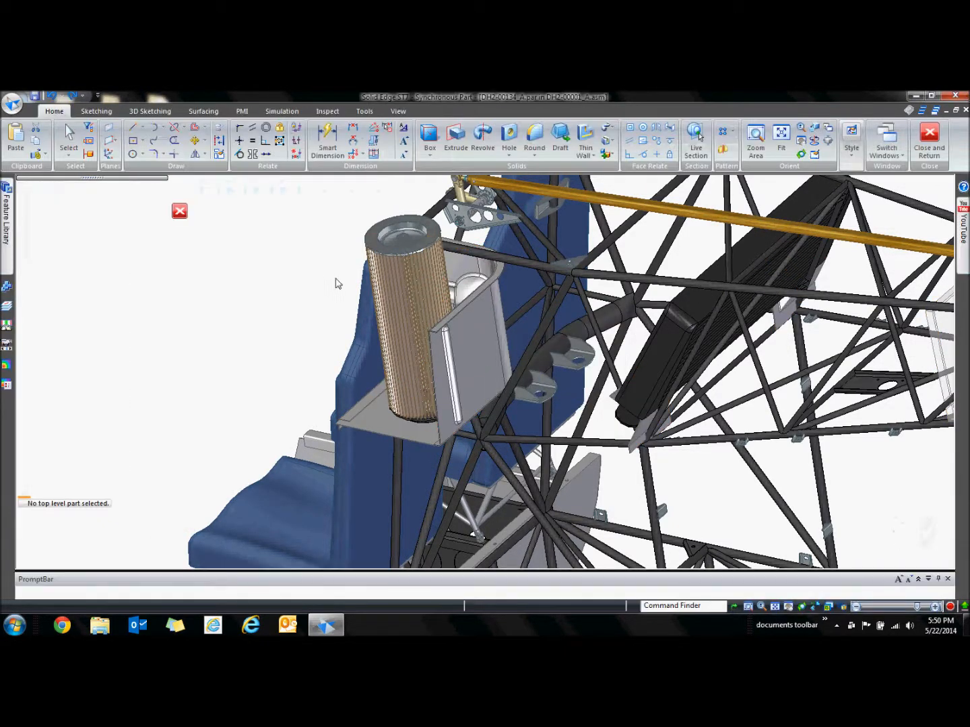
middle_click_drag(379, 377, 455, 511)
mouse_move(699, 473)
middle_mouse_down()
mouse_move(669, 468)
mouse_move(708, 487)
middle_mouse_up()
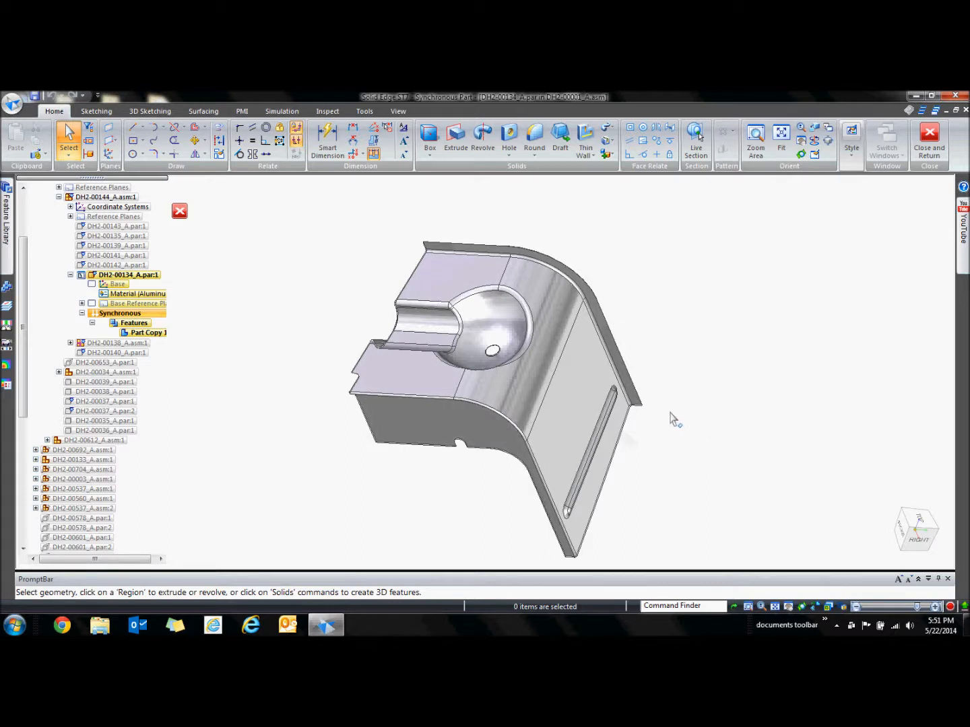
mouse_move(687, 401)
middle_mouse_down()
mouse_move(673, 411)
mouse_move(528, 404)
mouse_move(664, 394)
mouse_move(723, 421)
mouse_move(680, 403)
middle_mouse_up()
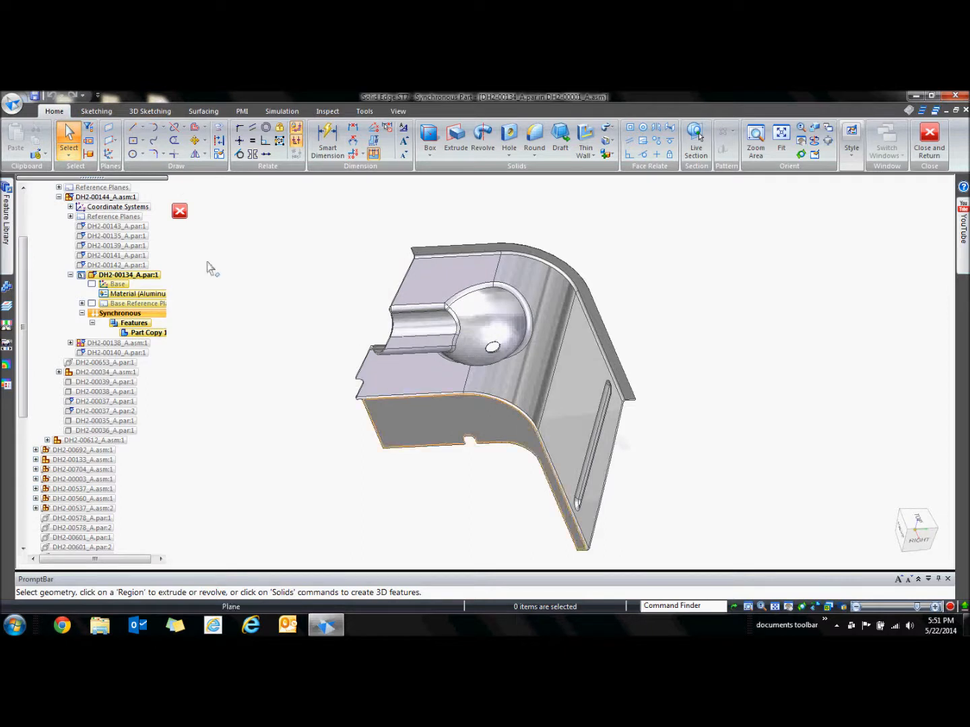
Switch the housing model from the Part environment to the Sheet Metal environment.
left_click(364, 111)
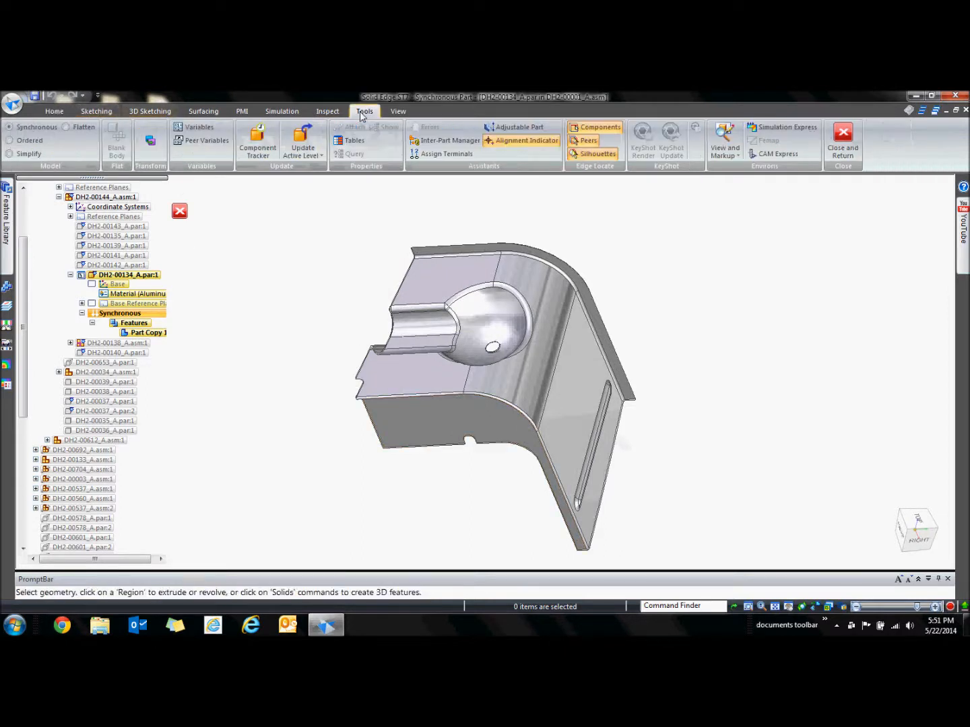
left_click(156, 149)
left_click(58, 112)
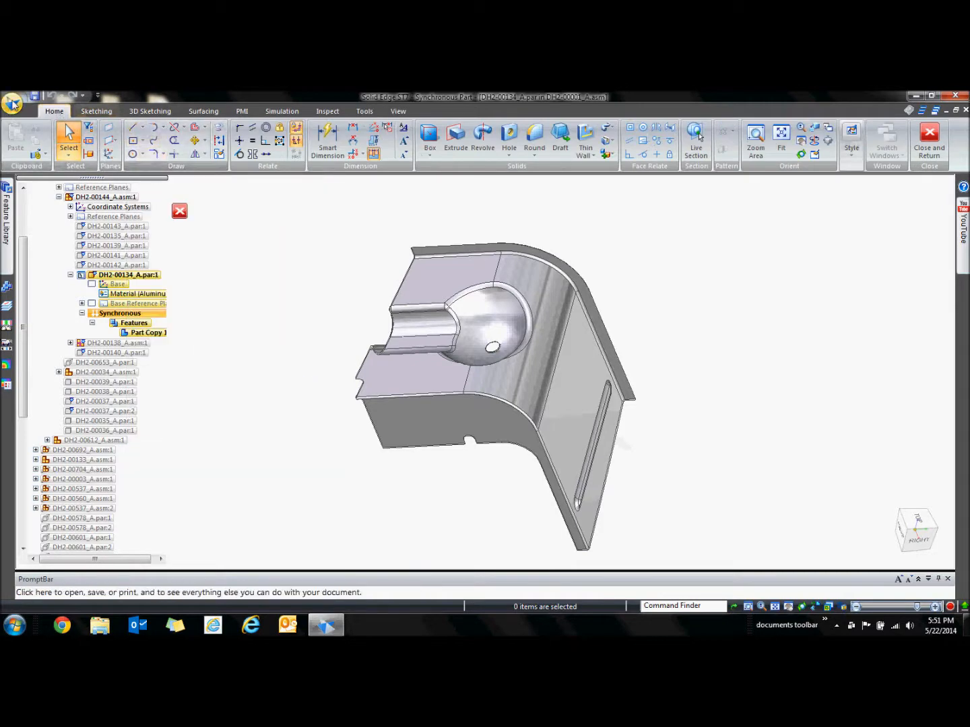
left_click(13, 102)
mouse_move(65, 270)
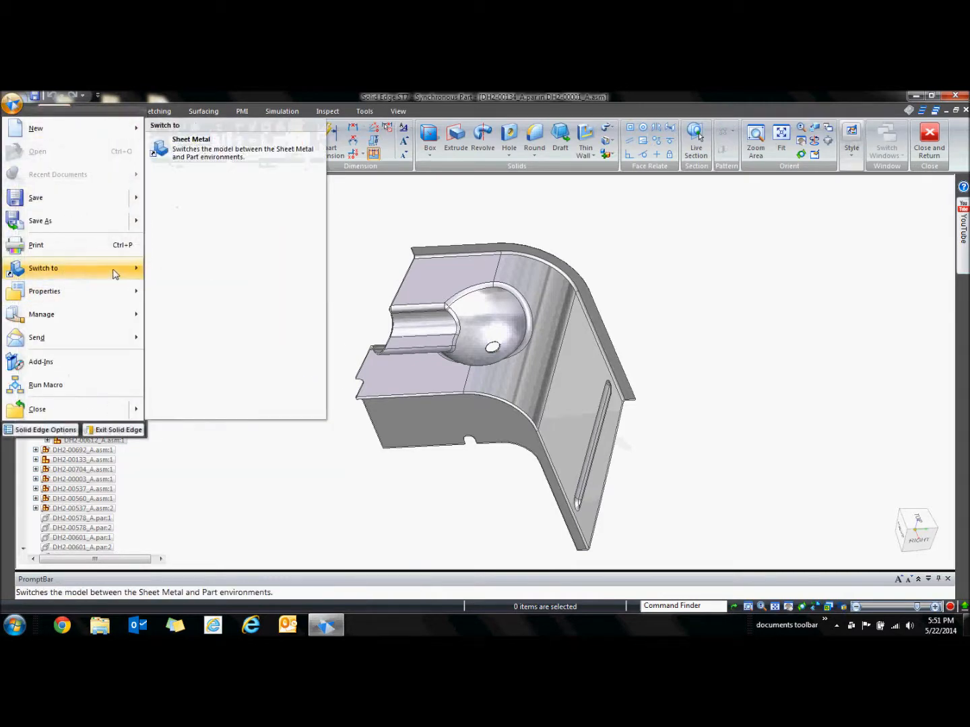
left_click(189, 155)
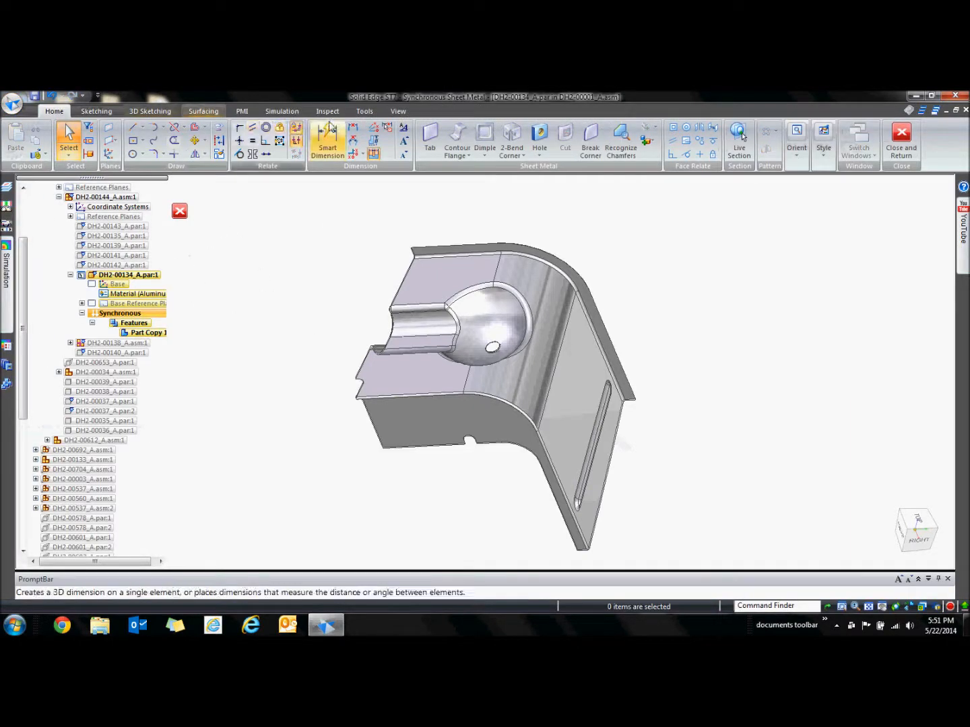
Start a Blank Body in the Flatten environment from the housing's tangent face chain, and accept the blank options unchanged.
left_click(364, 115)
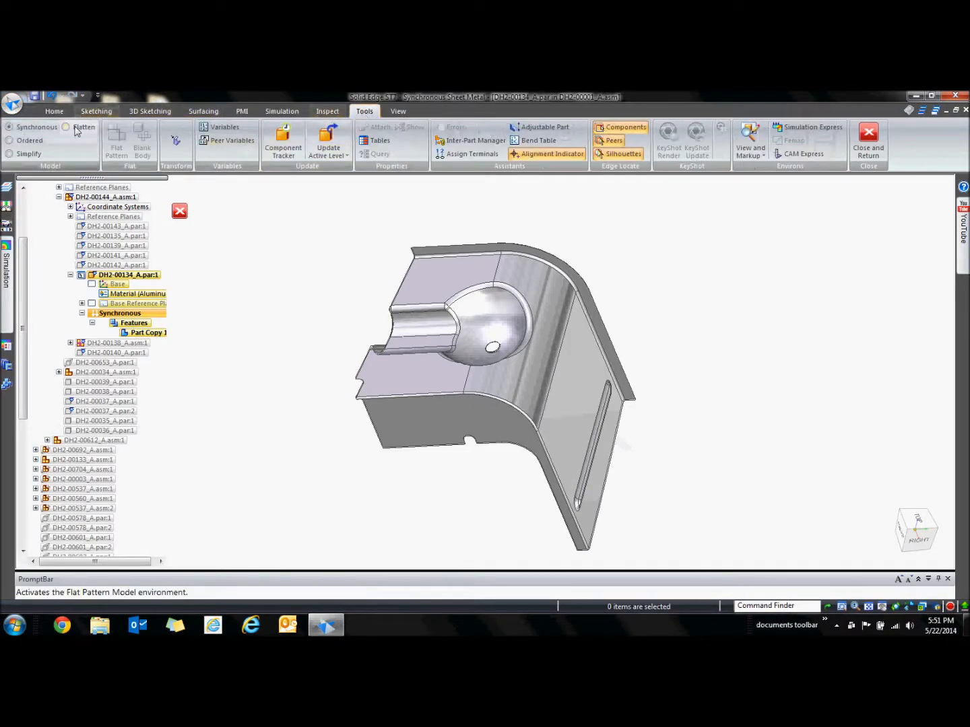
left_click(76, 128)
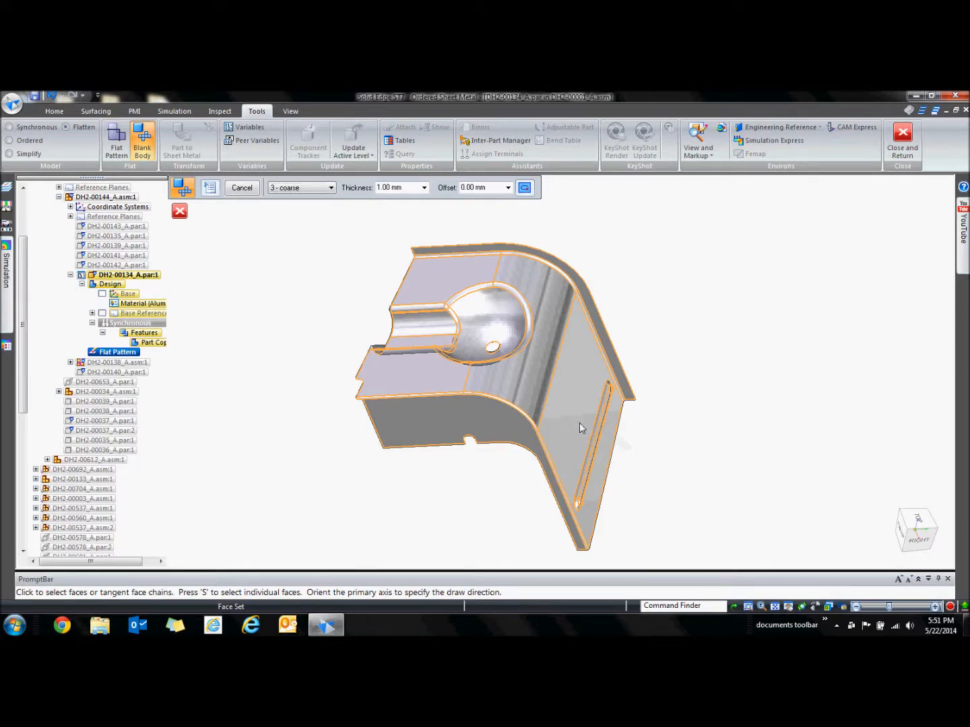
left_click(579, 422)
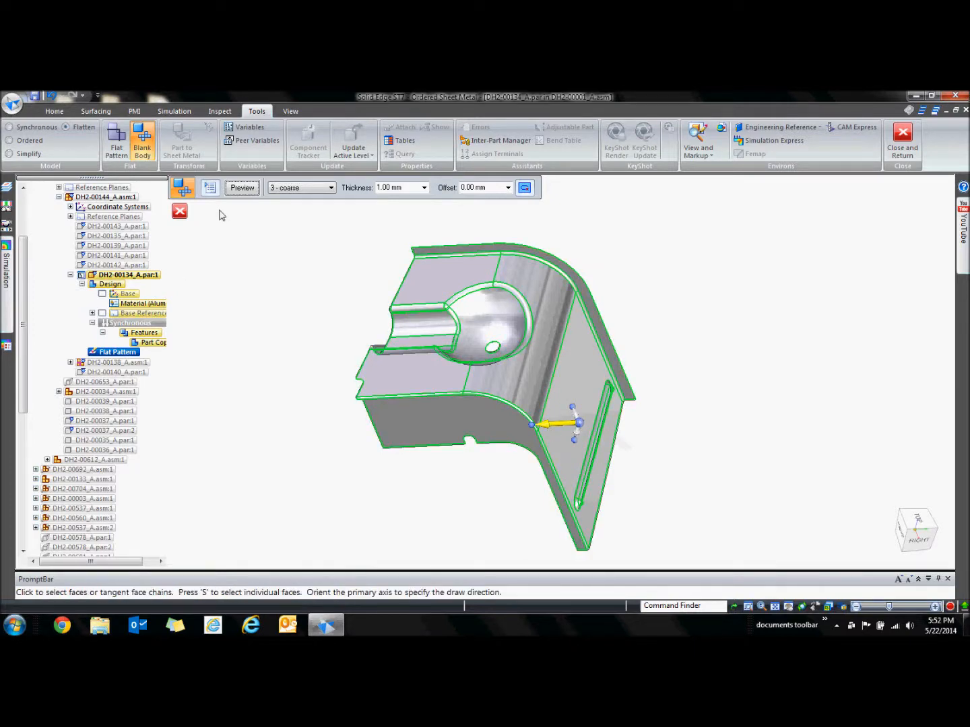
left_click(211, 189)
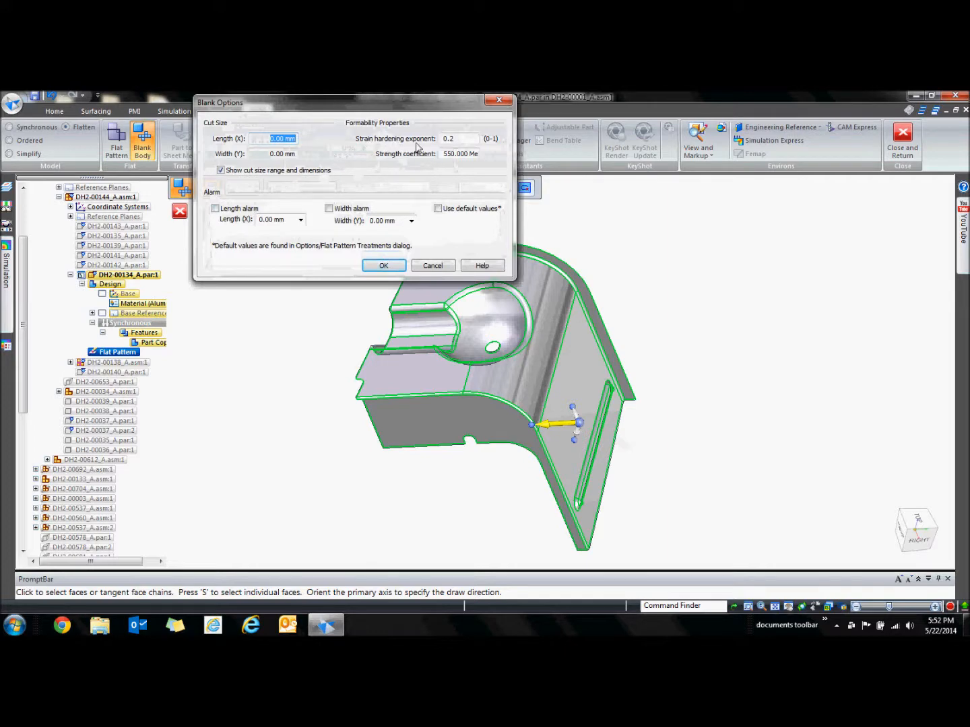
left_click(379, 266)
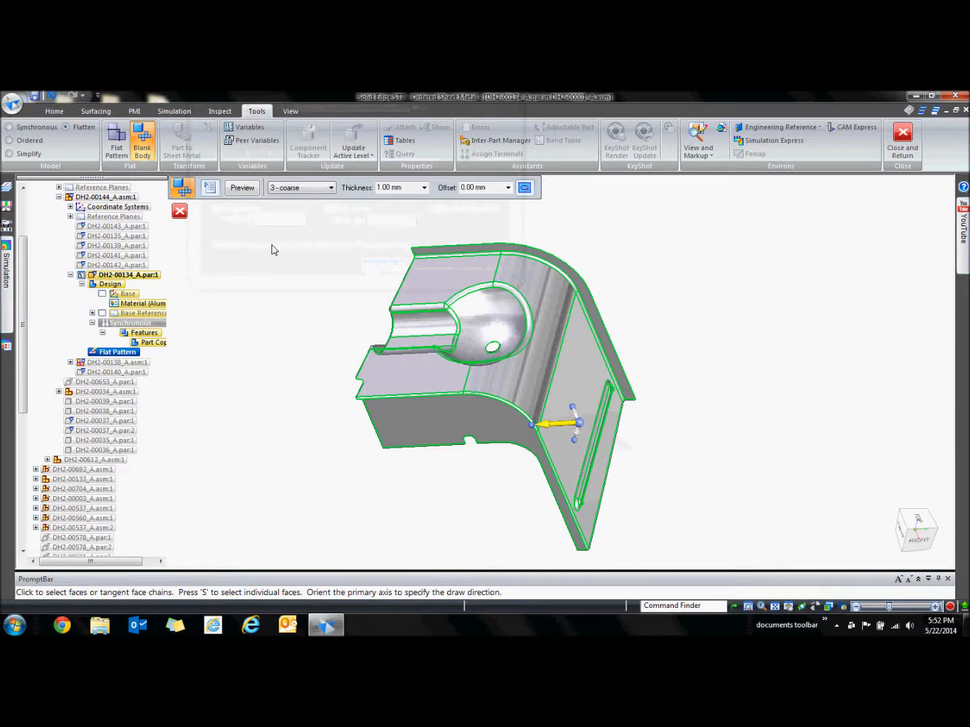
Keep the blank's mesh quality at 3 - coarse, preview the computed blank and finish it.
left_click(295, 189)
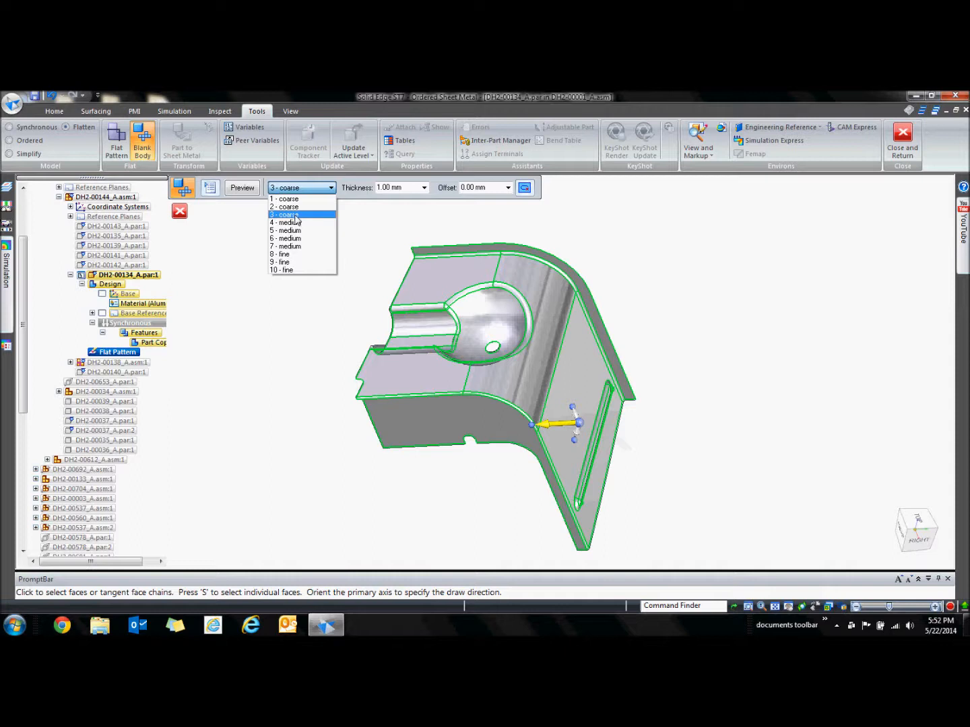
left_click(294, 215)
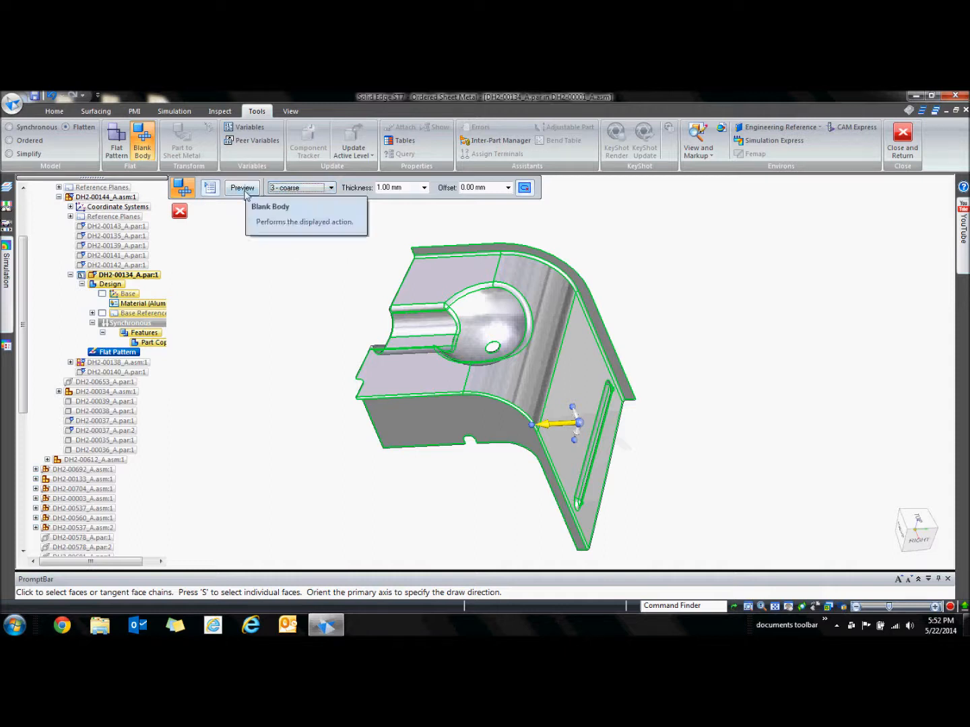
left_click(241, 188)
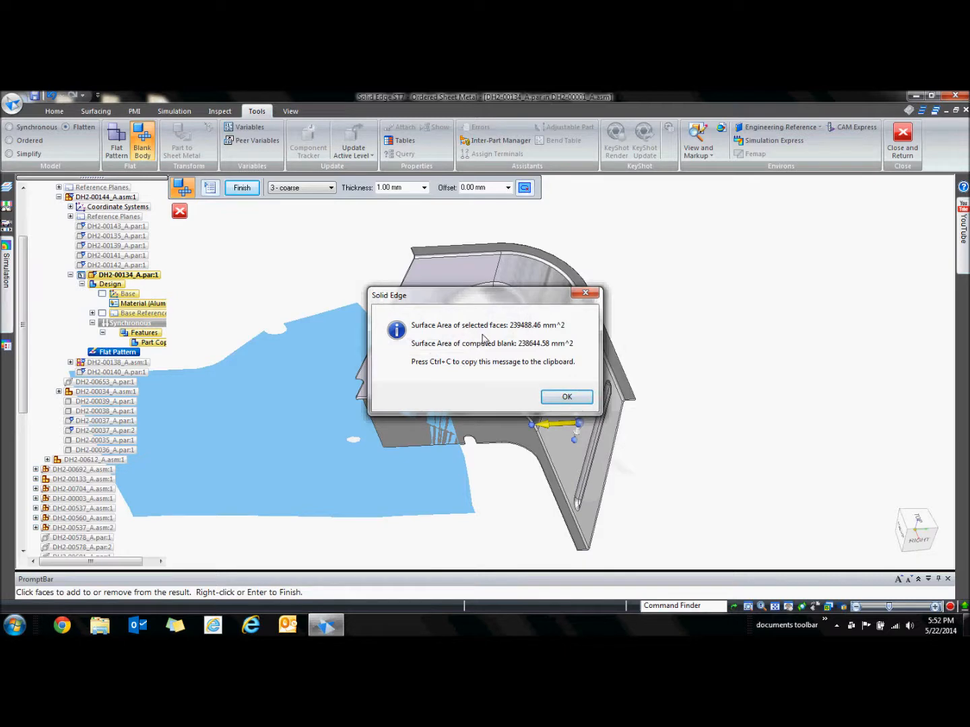
left_click(567, 397)
left_click(243, 188)
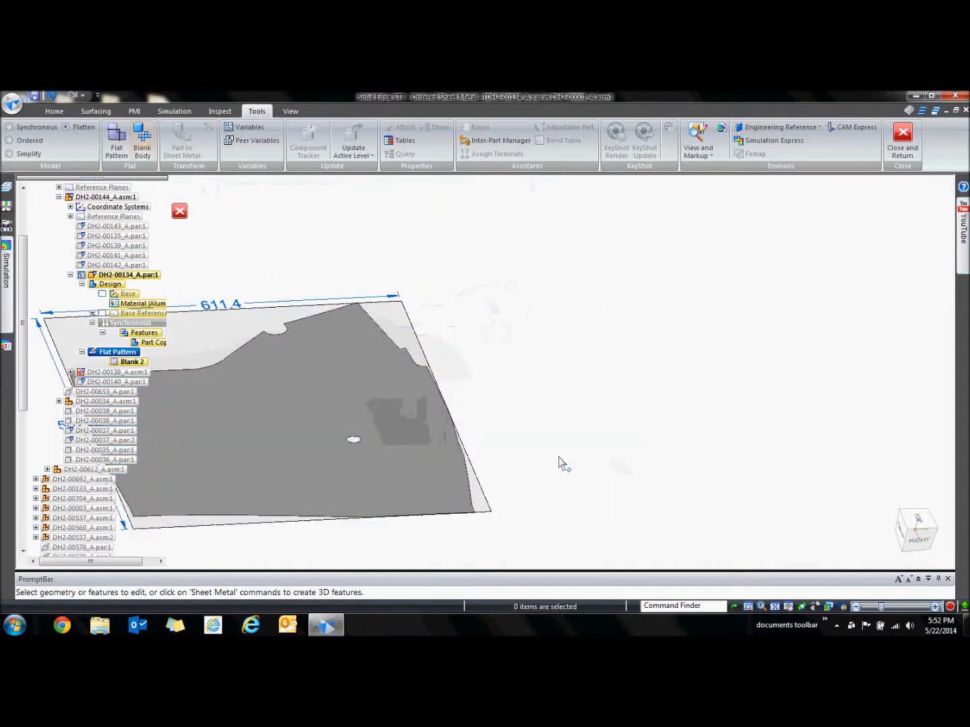
View the finished flat blank, then restore the Ordered environment and return to the top assembly.
middle_click_drag(513, 456, 741, 419)
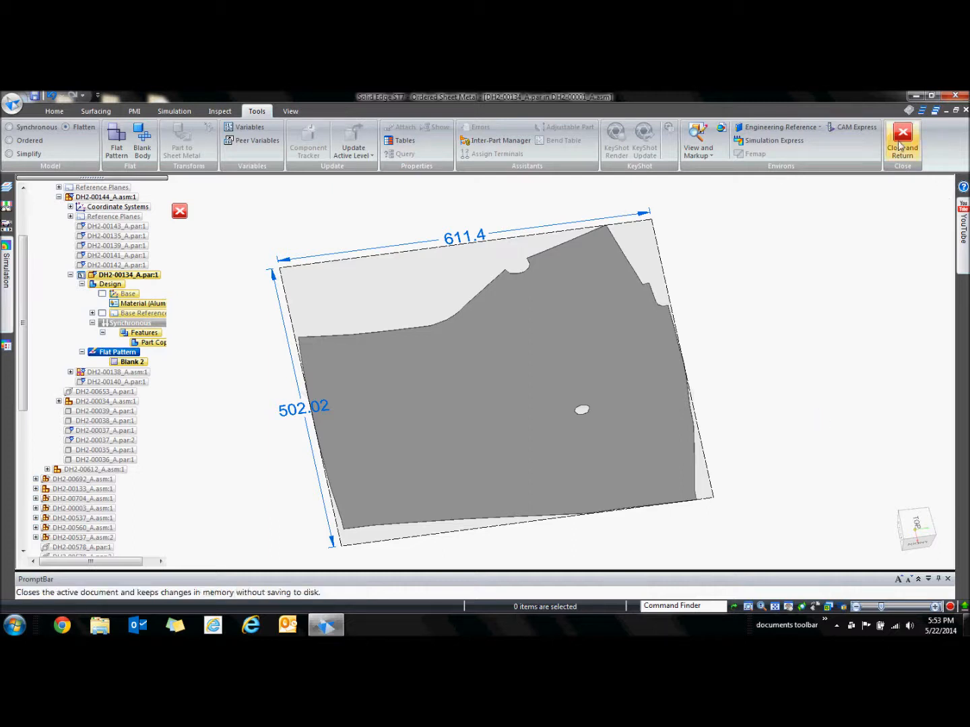
left_click(10, 140)
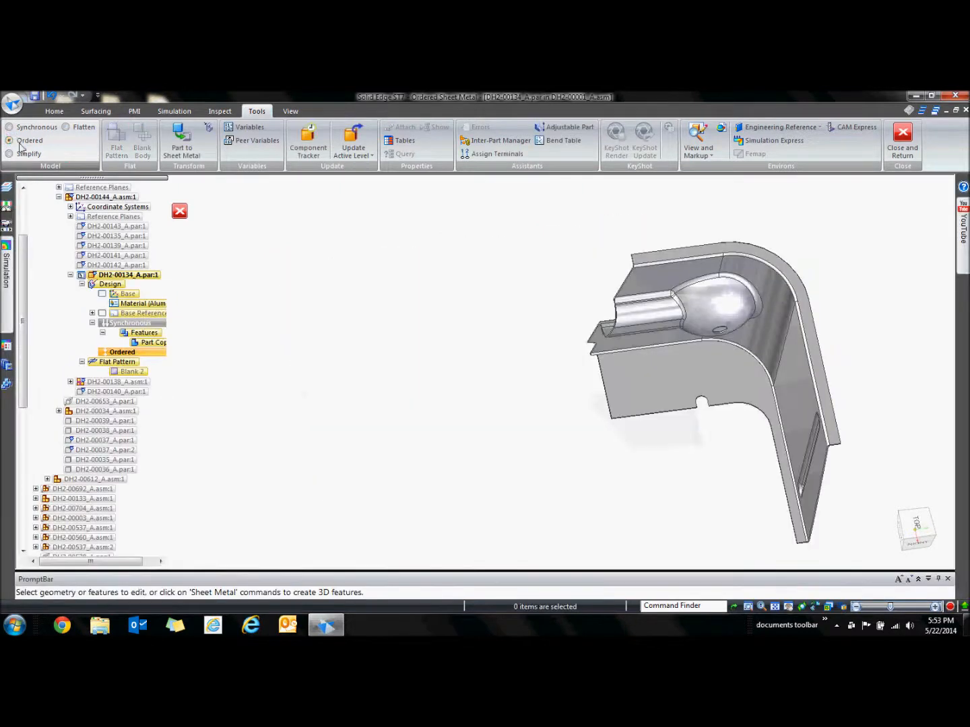
left_click(903, 139)
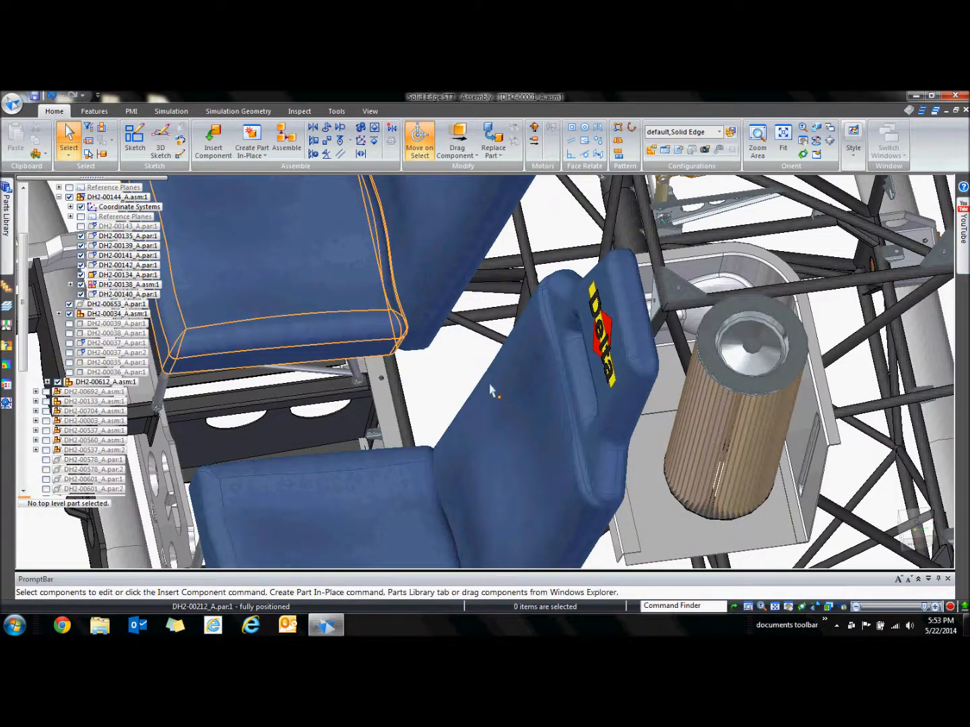
Hide the bottom cushion of the near seat to expose the perforated mounting plate beneath it.
middle_click_drag(511, 453, 606, 539)
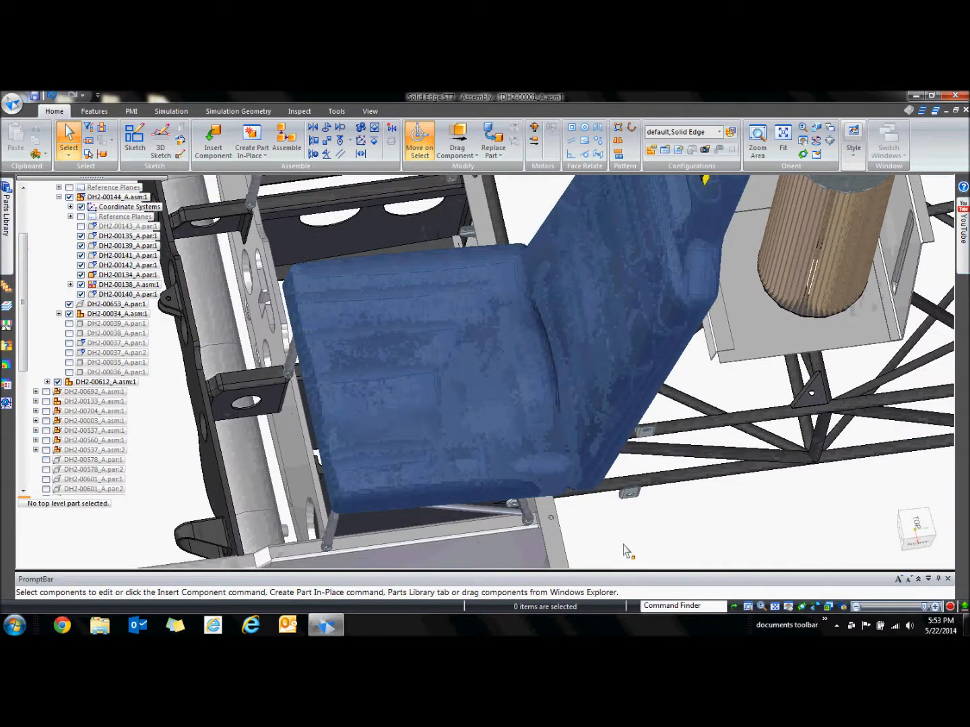
middle_click_drag(656, 535, 524, 353)
right_click(518, 348)
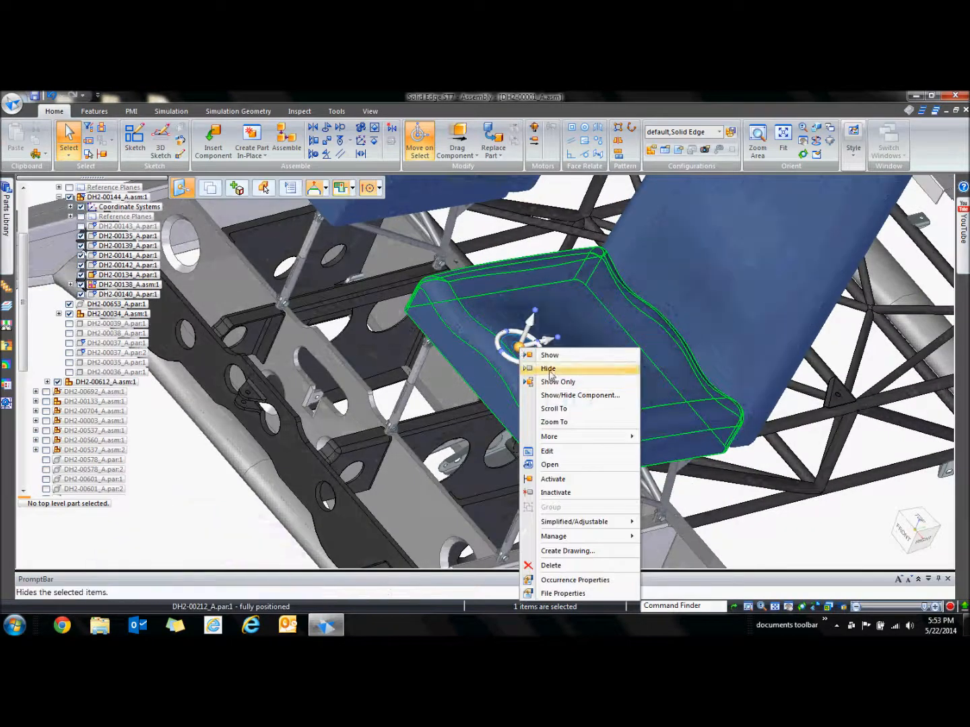
left_click(571, 370)
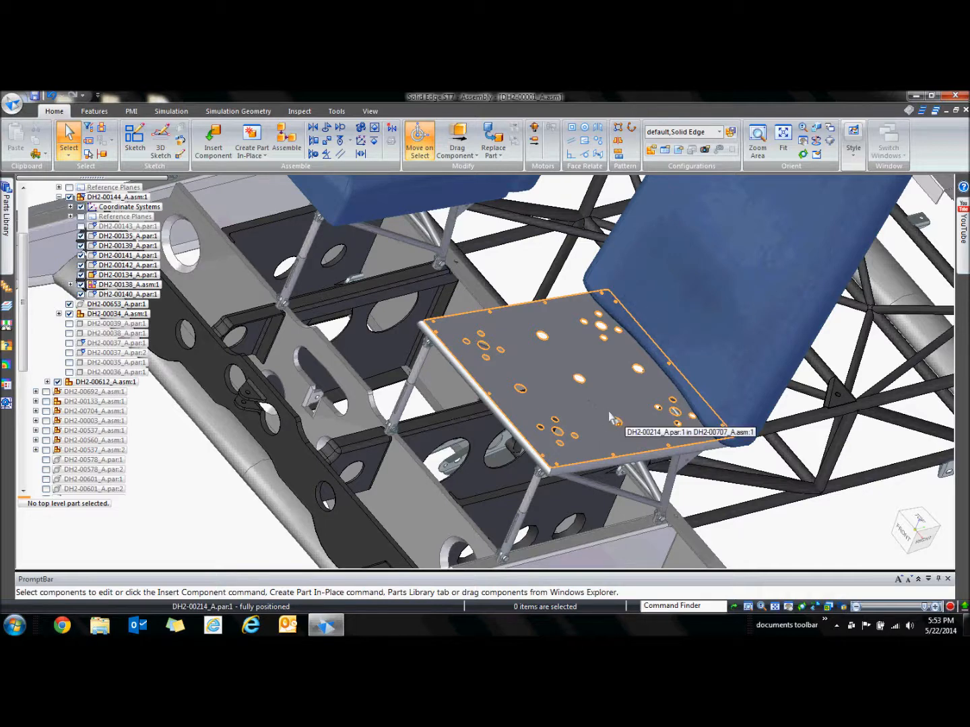
Open the perforated seat plate DH2-00214_A.par for in-place editing, with the surrounding parts hidden.
right_click(584, 403)
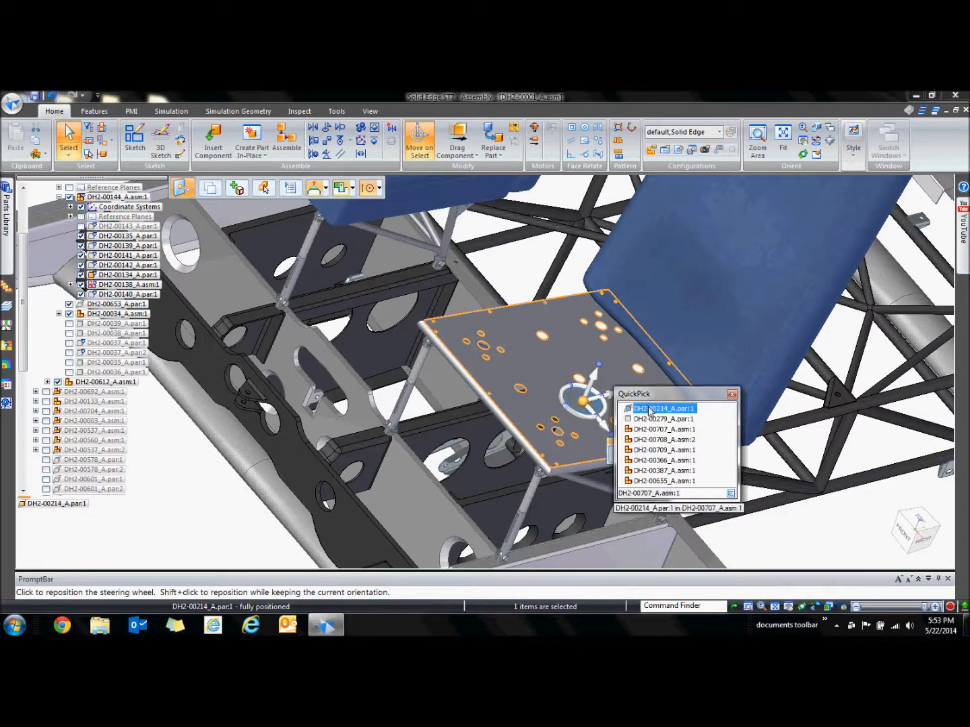
double_click(648, 408)
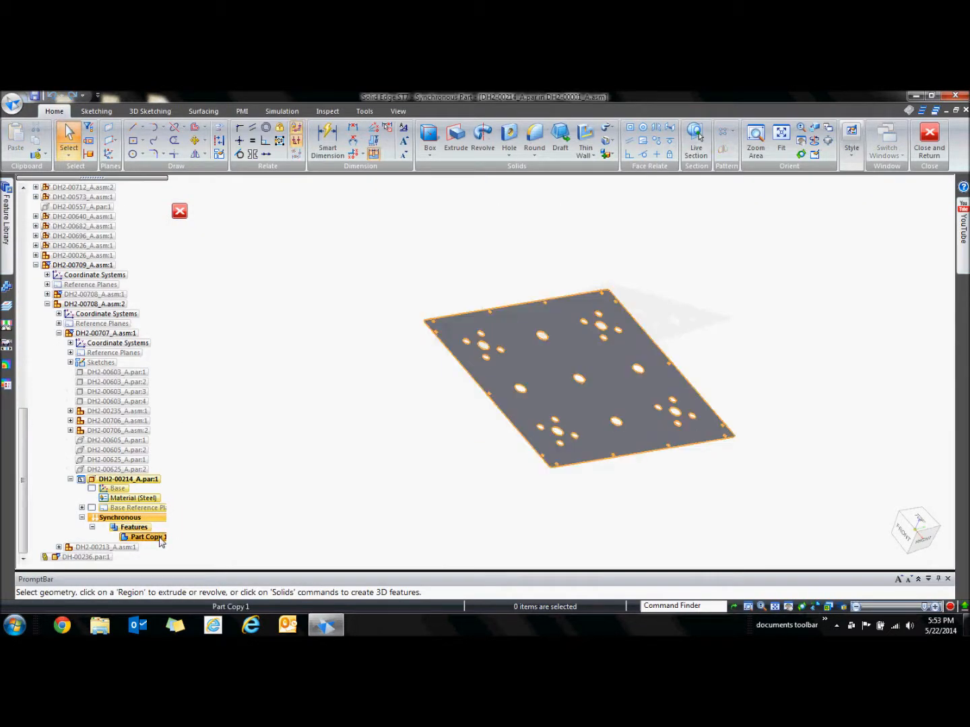
middle_click_drag(733, 369, 745, 392, "ctrl")
middle_click_drag(745, 392, 828, 415, "shift")
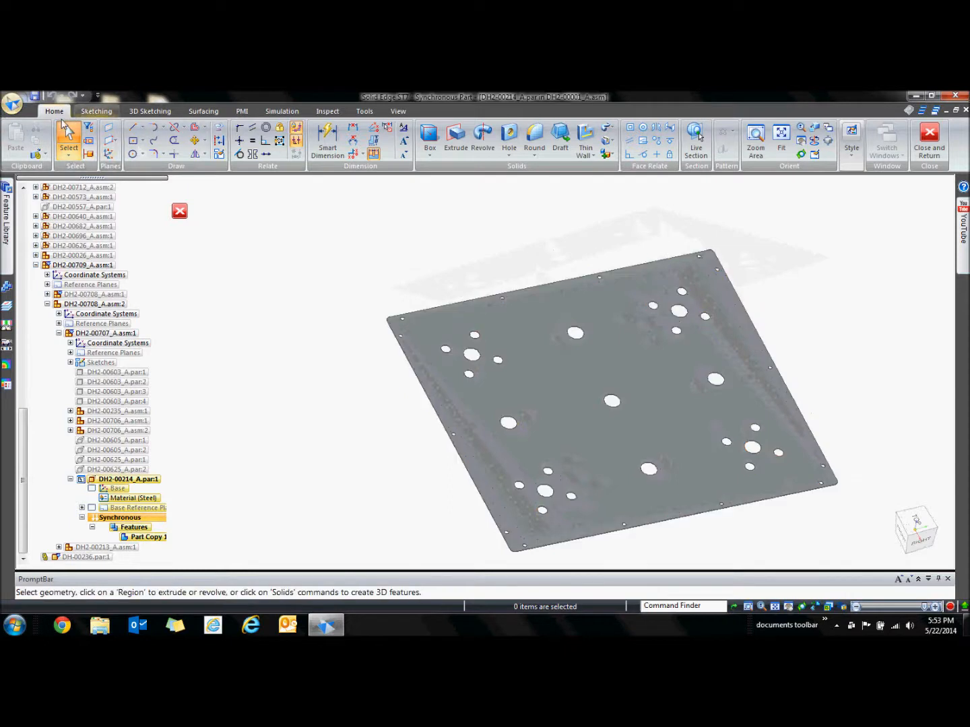
left_click(509, 152)
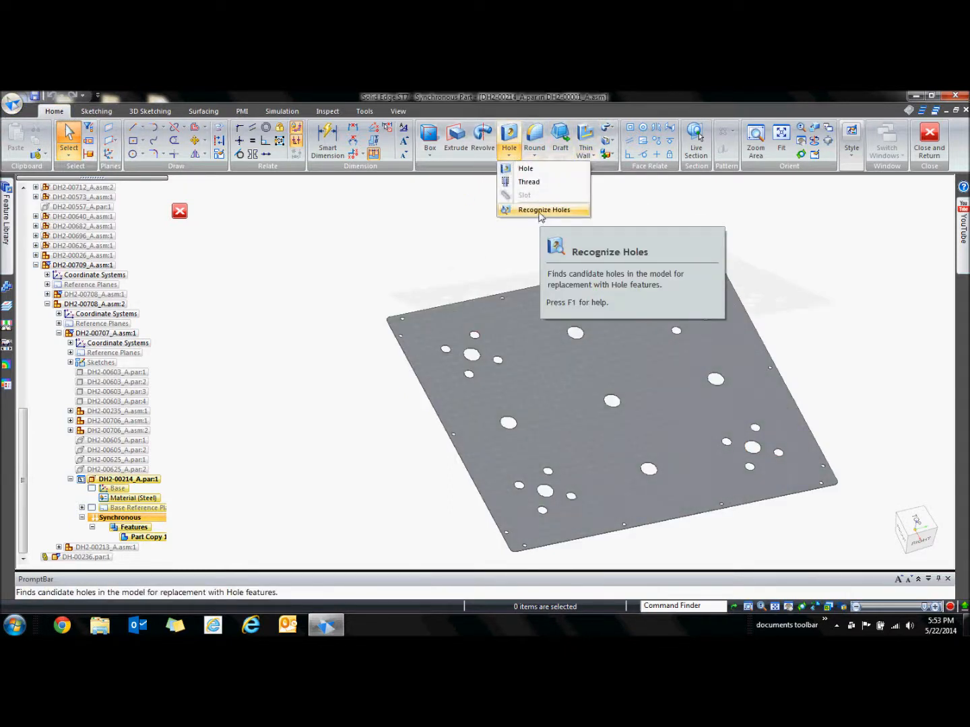
left_click(543, 209)
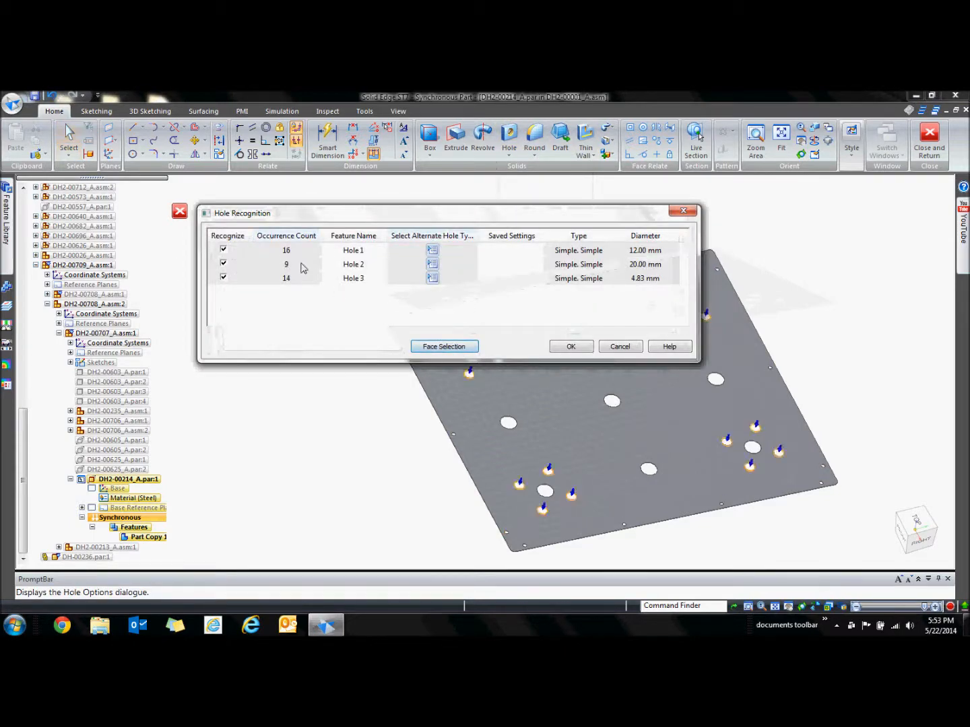
left_click(455, 345)
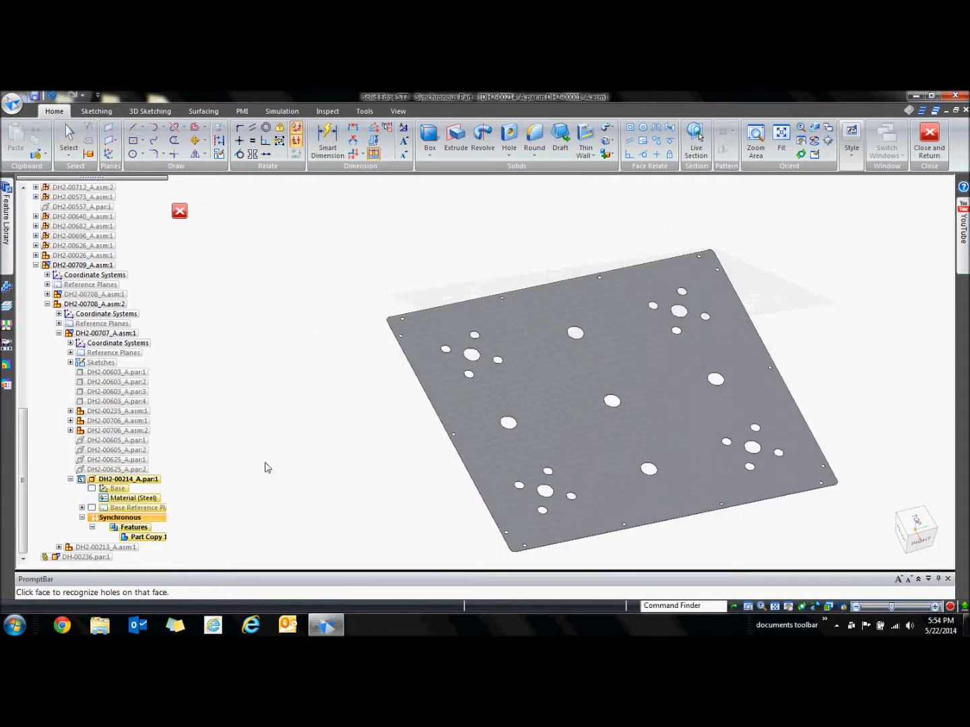
middle_click_drag(353, 475, 386, 440, "ctrl")
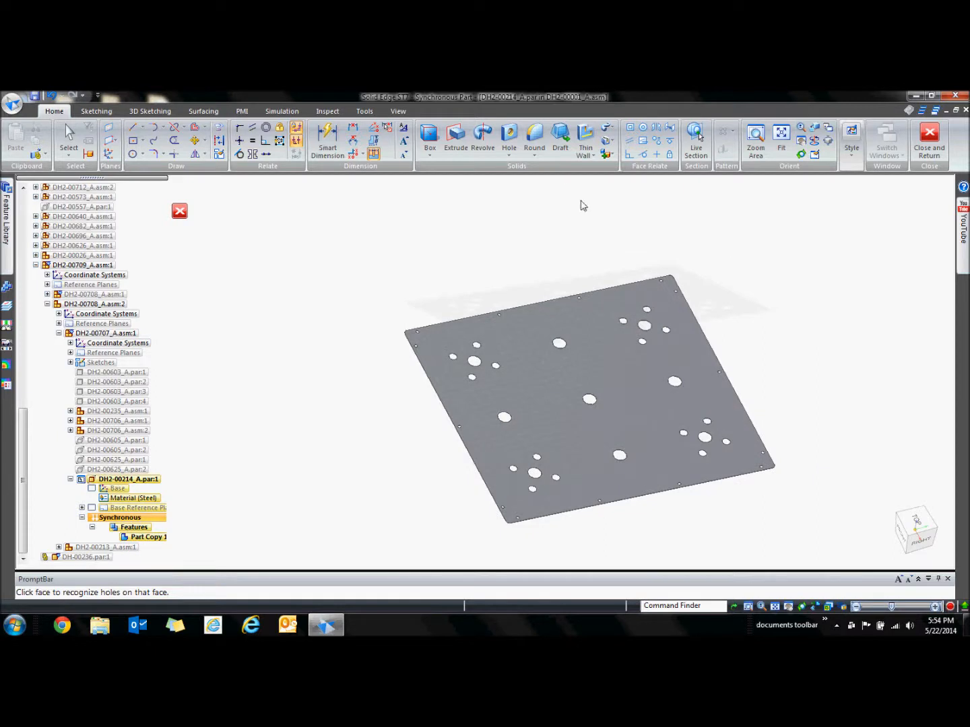
Run Recognize Holes on the seat plate and convert its 12 mm, 20 mm and 4.83 mm openings into hole features.
left_click(510, 150)
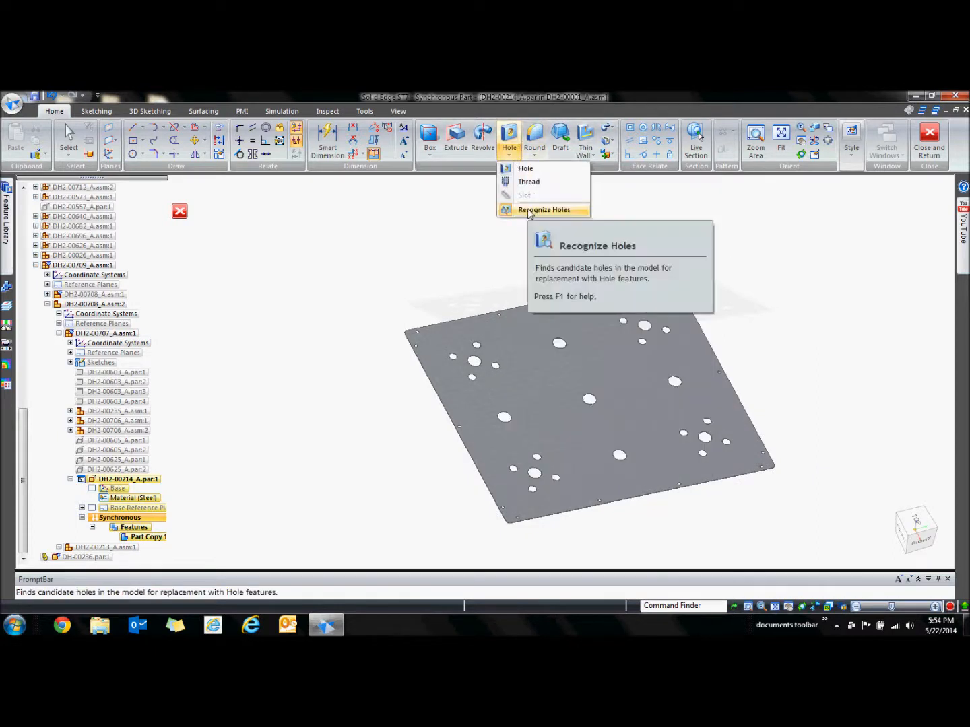
left_click(529, 211)
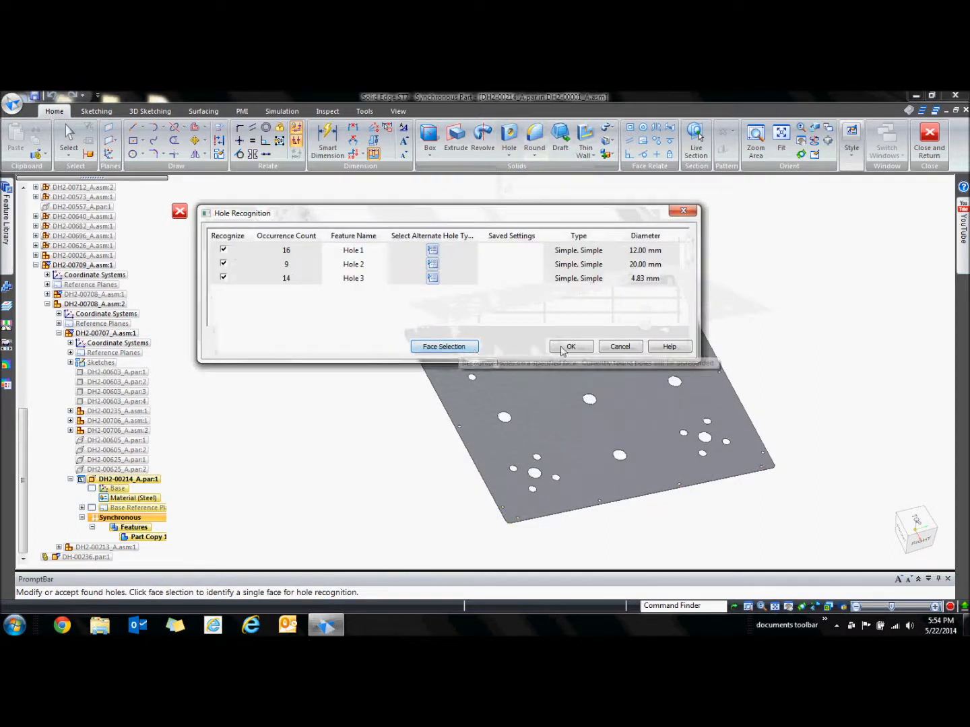
left_click(567, 348)
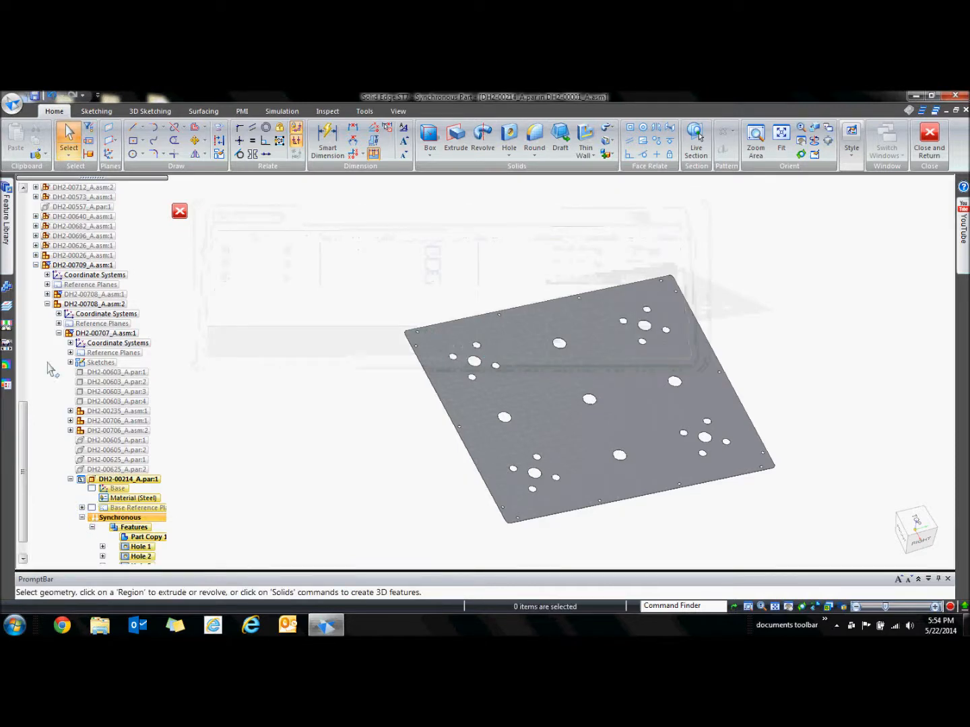
left_click_drag(23, 426, 25, 431)
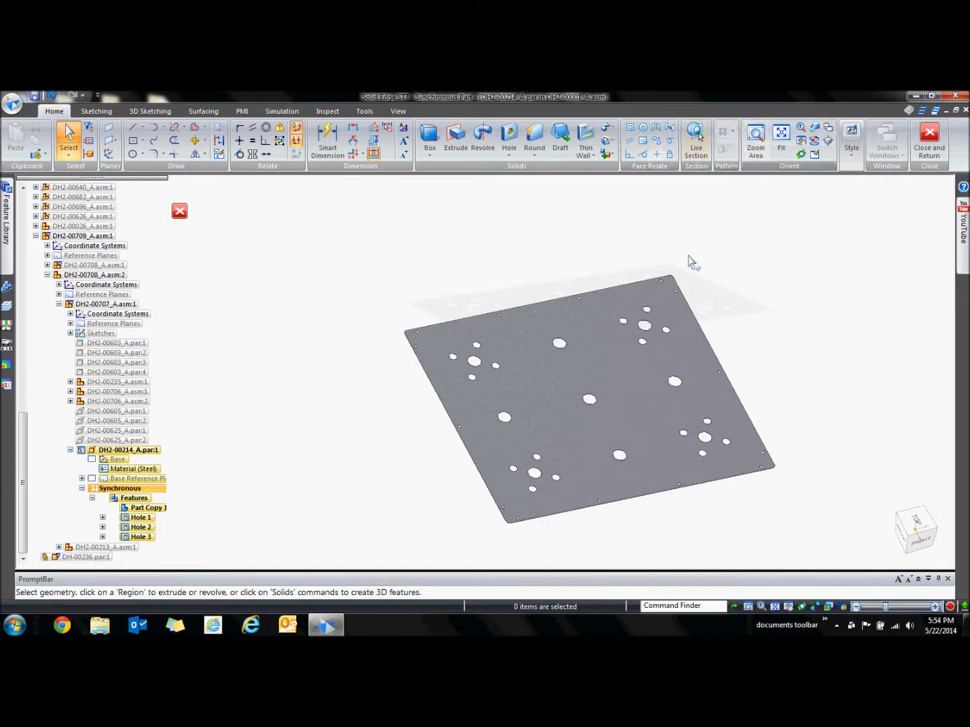
Run Recognize Hole Patterns on all the plate's holes, including patterns of hole patterns, and accept every recognized pattern.
left_click(732, 132)
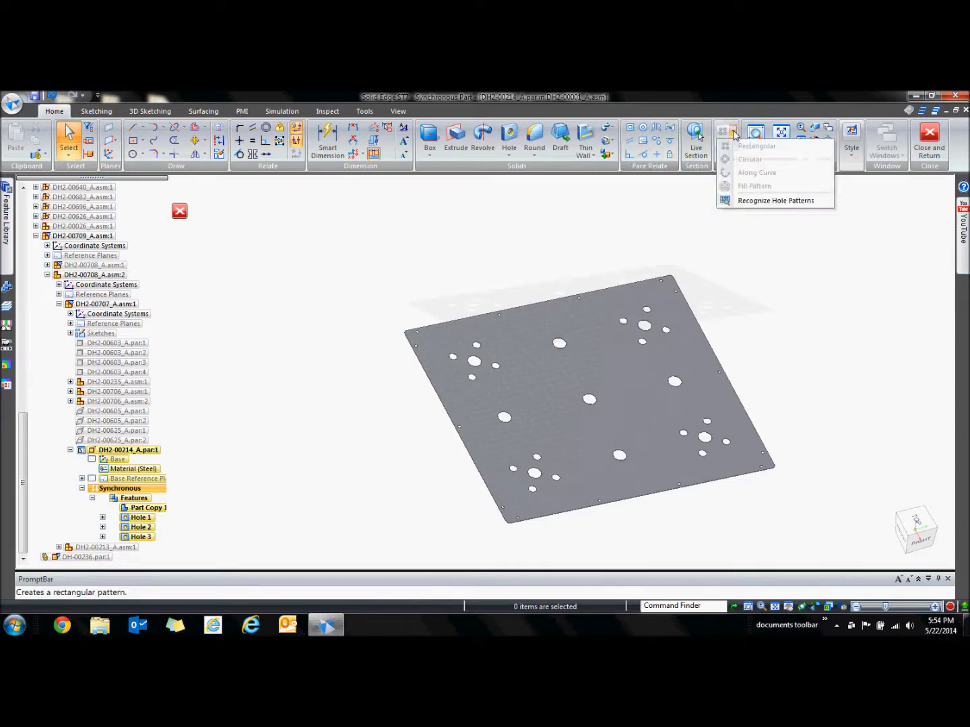
left_click(767, 202)
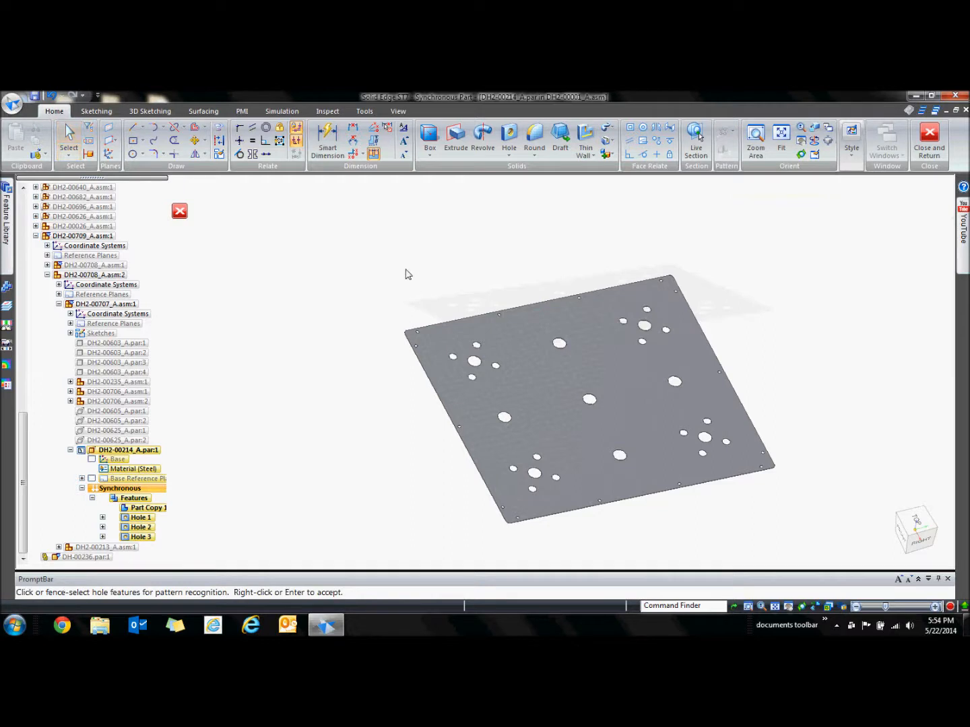
left_click_drag(371, 230, 802, 531)
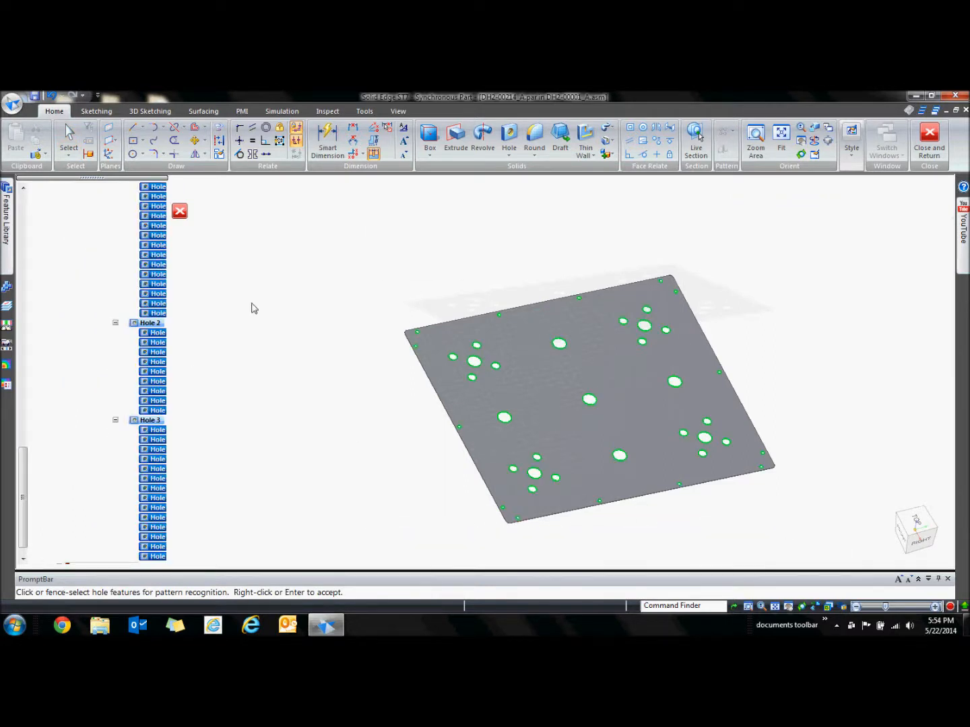
right_click(317, 297)
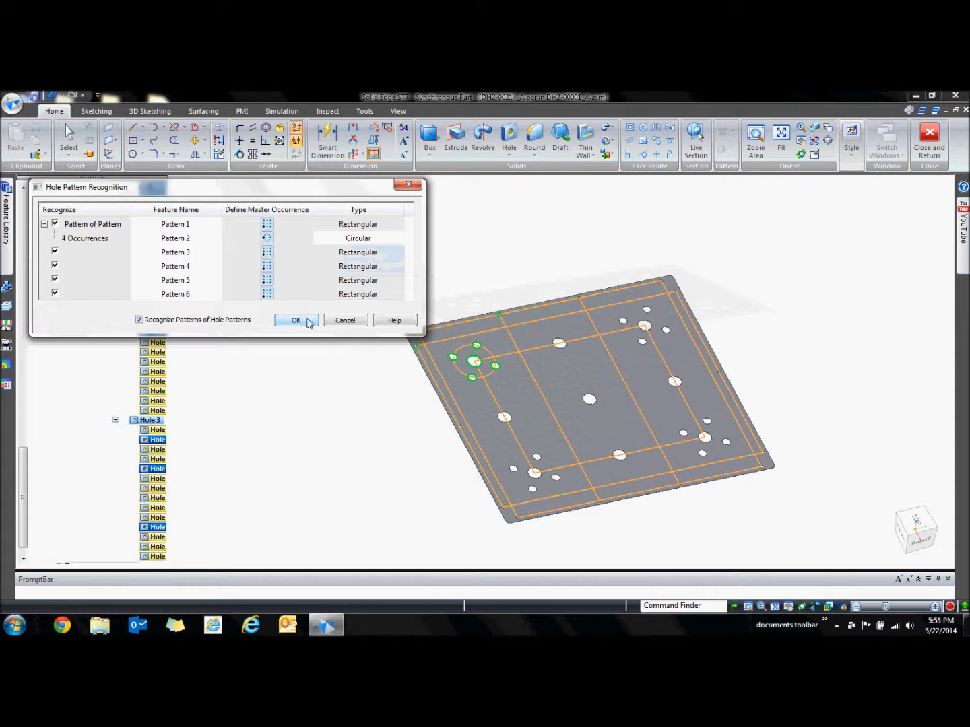
left_click(308, 321)
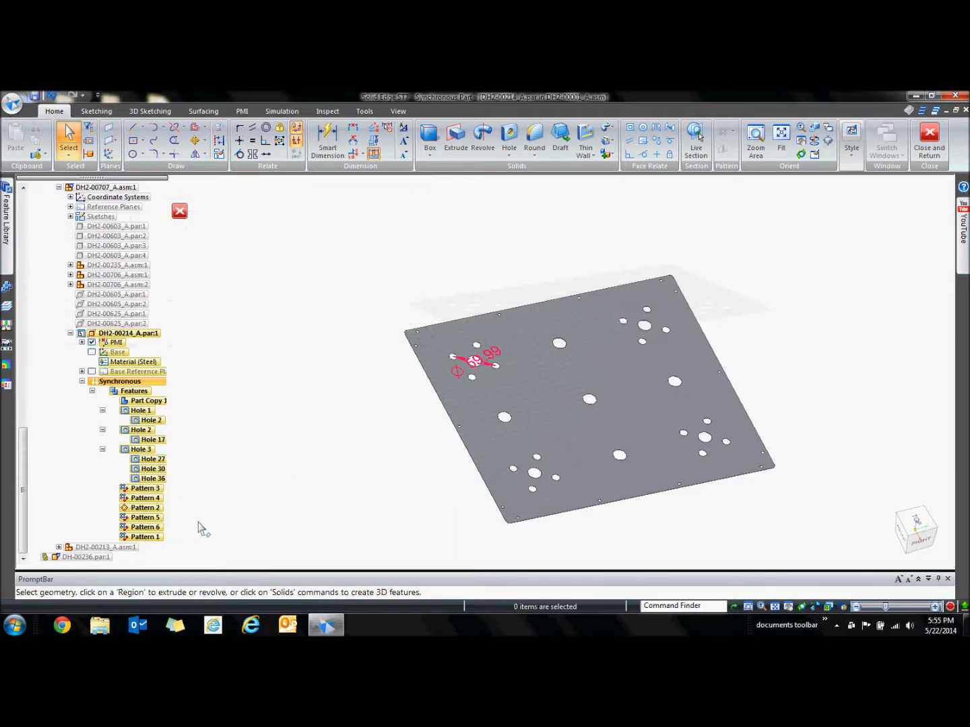
Look through the plate's recognized patterns, edit the rectangular pattern that repeats the four-hole circular group, and set its X count to 3.
left_click(151, 510)
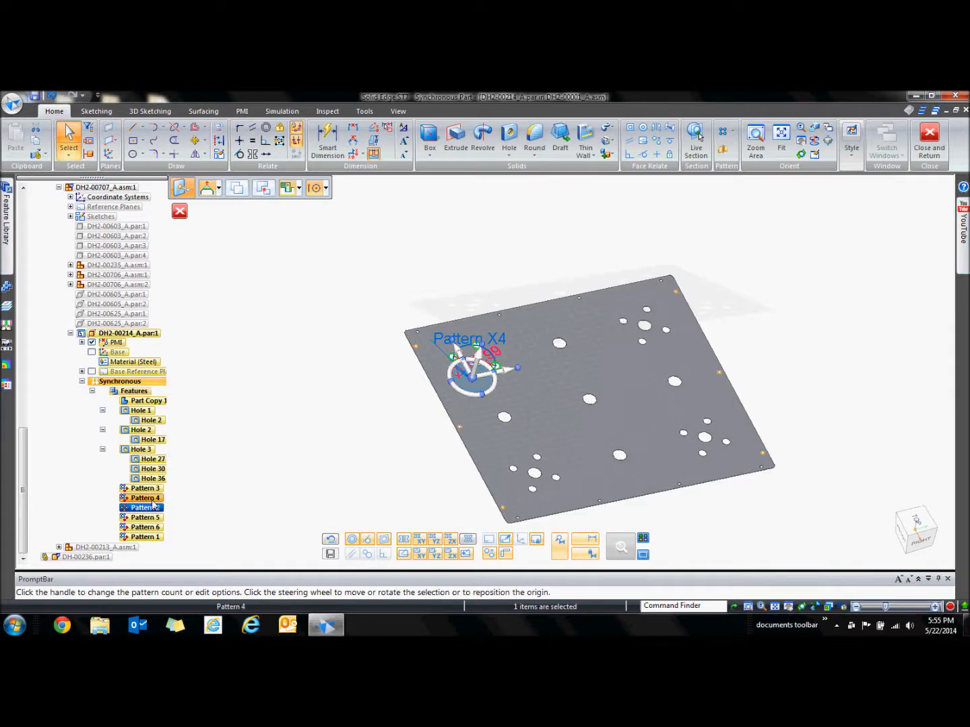
left_click(152, 499)
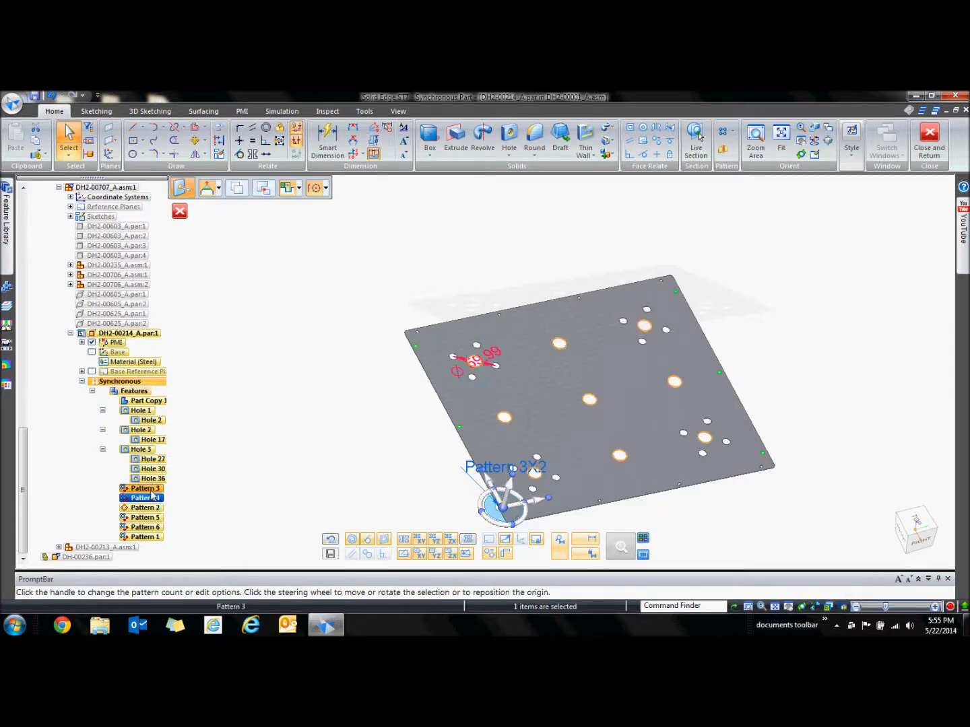
left_click(151, 491)
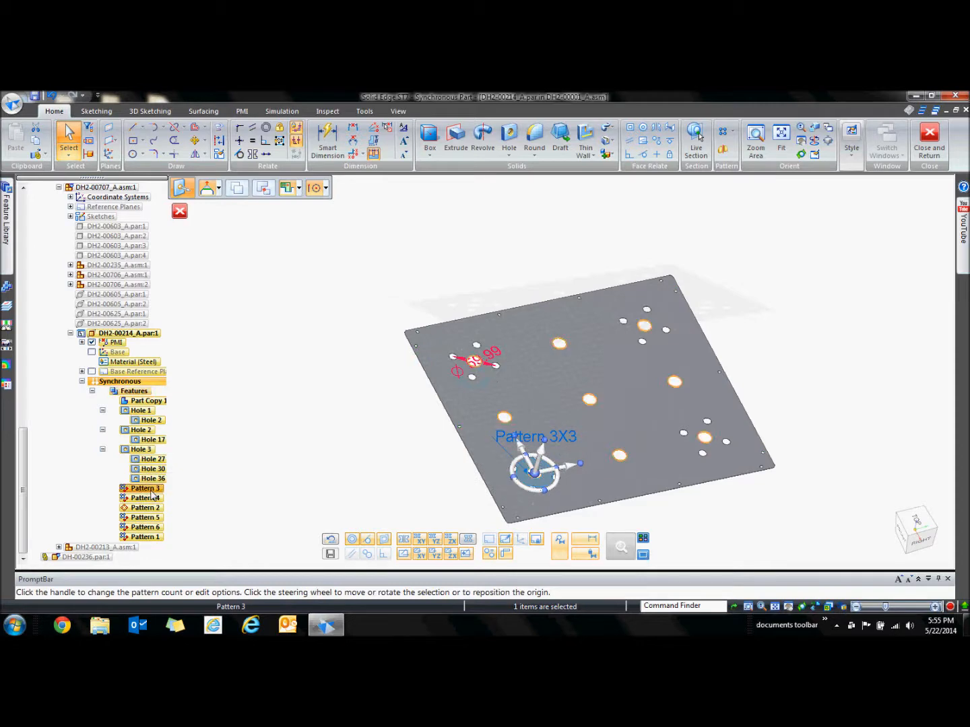
left_click(160, 528)
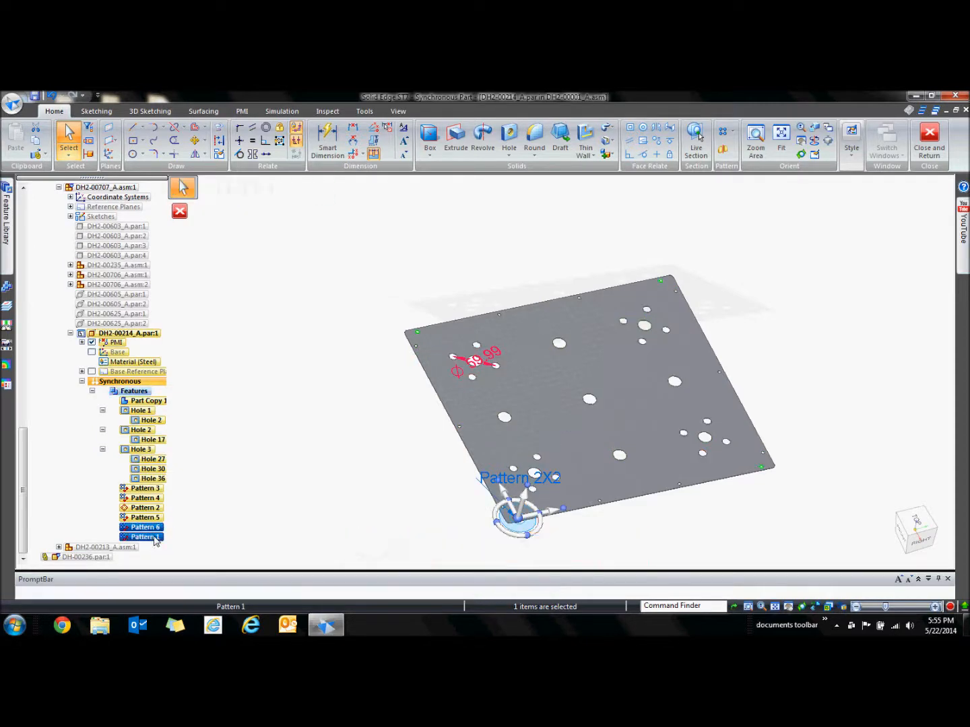
left_click(154, 537)
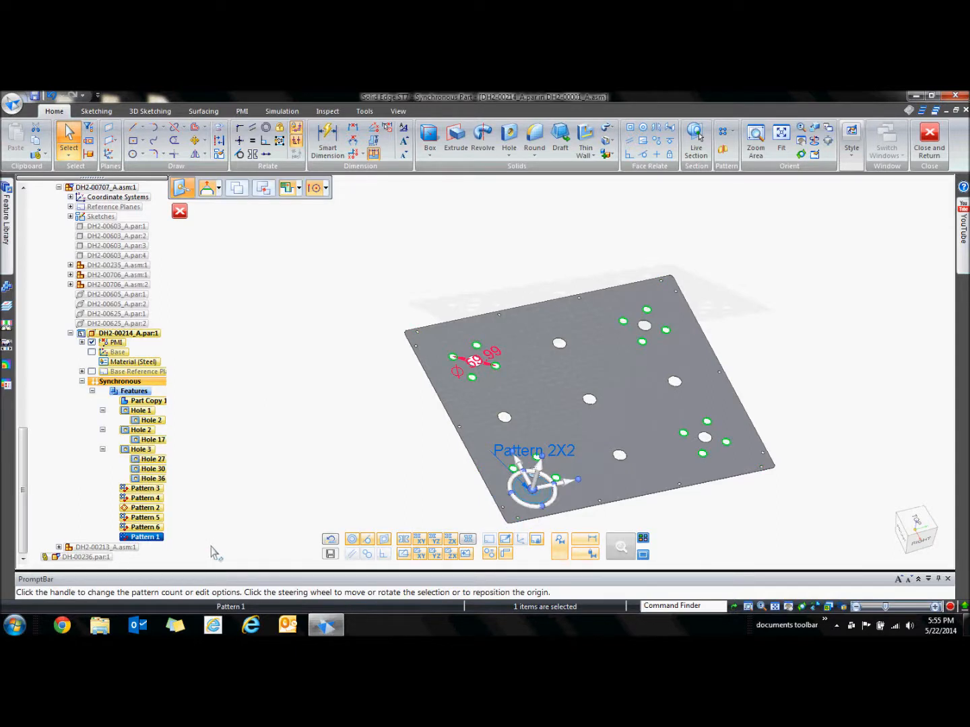
left_click(570, 461)
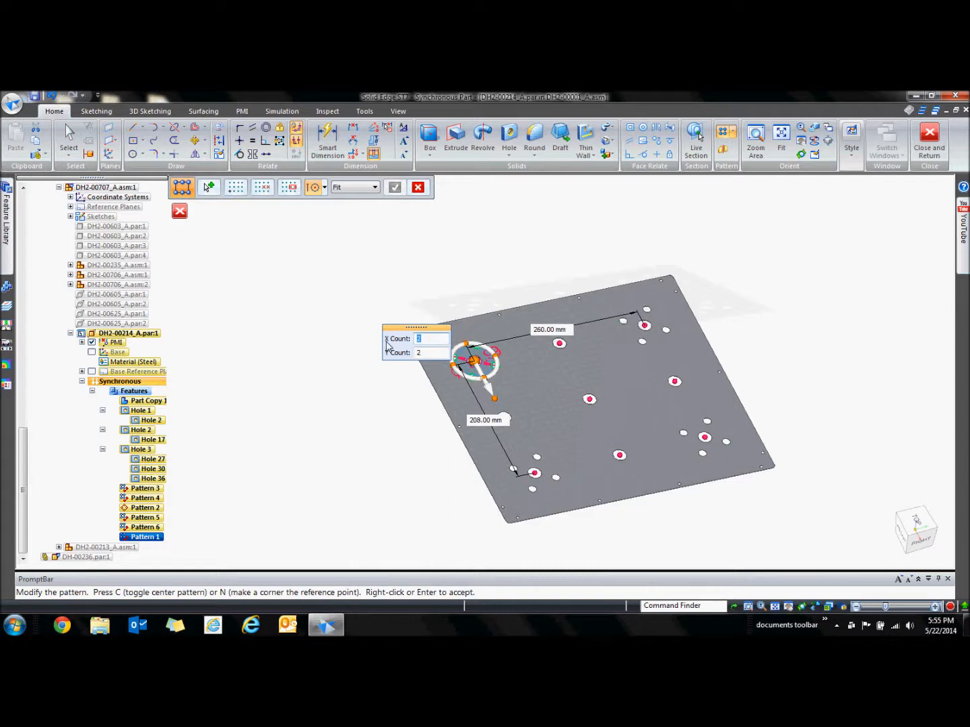
key("Return")
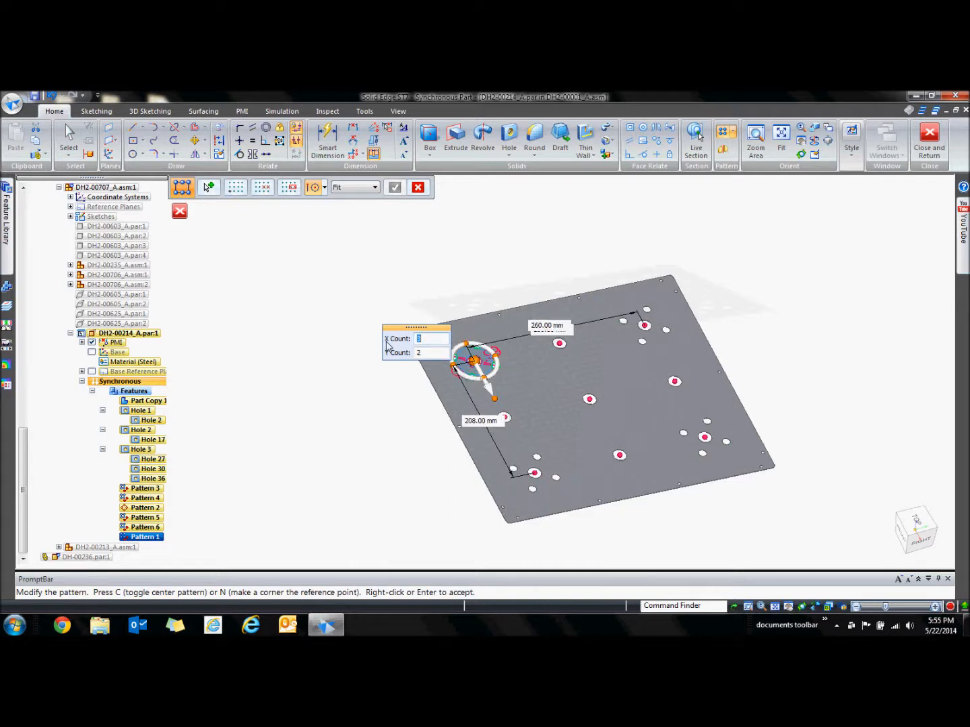
mouse_move(403, 351)
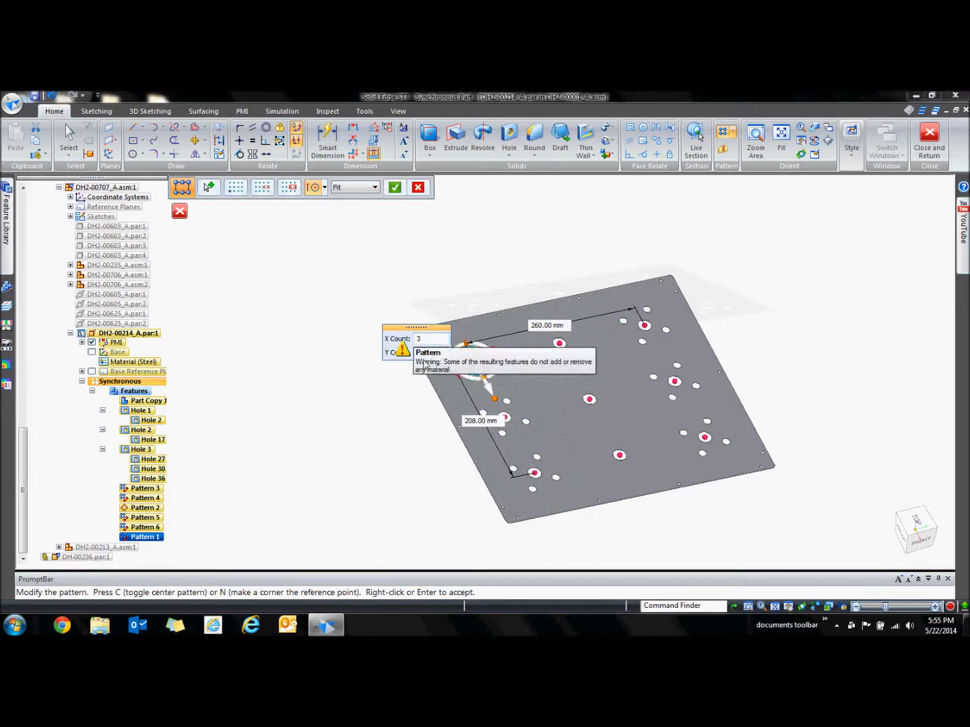
Set the rectangular pattern's Y count to 3 and accept the modified pattern.
left_click_drag(417, 331, 348, 297)
left_click(345, 320)
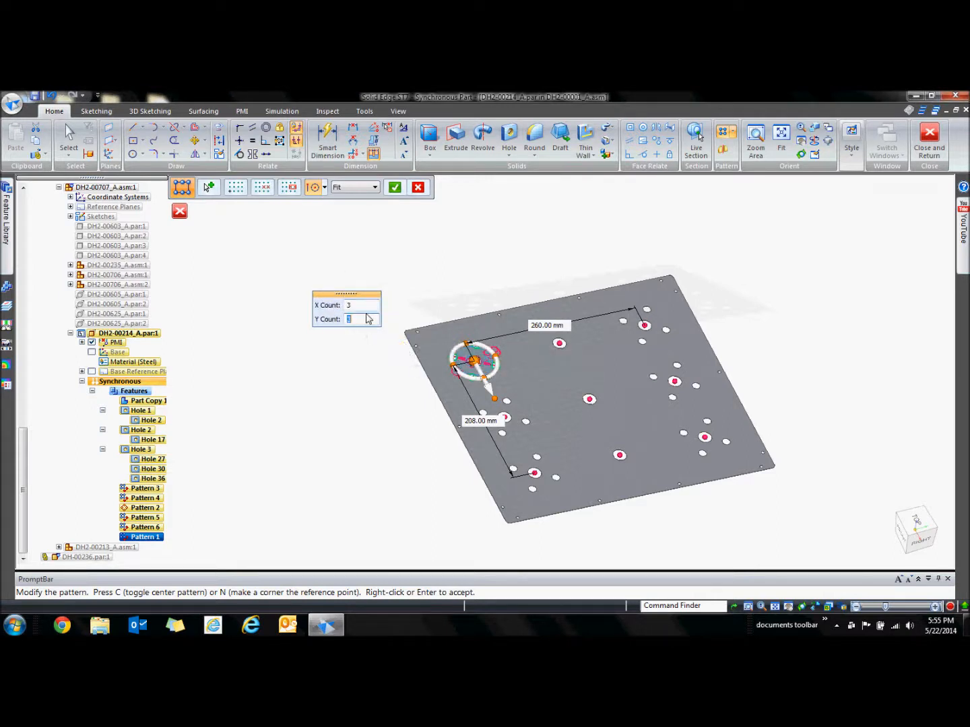
key("Return")
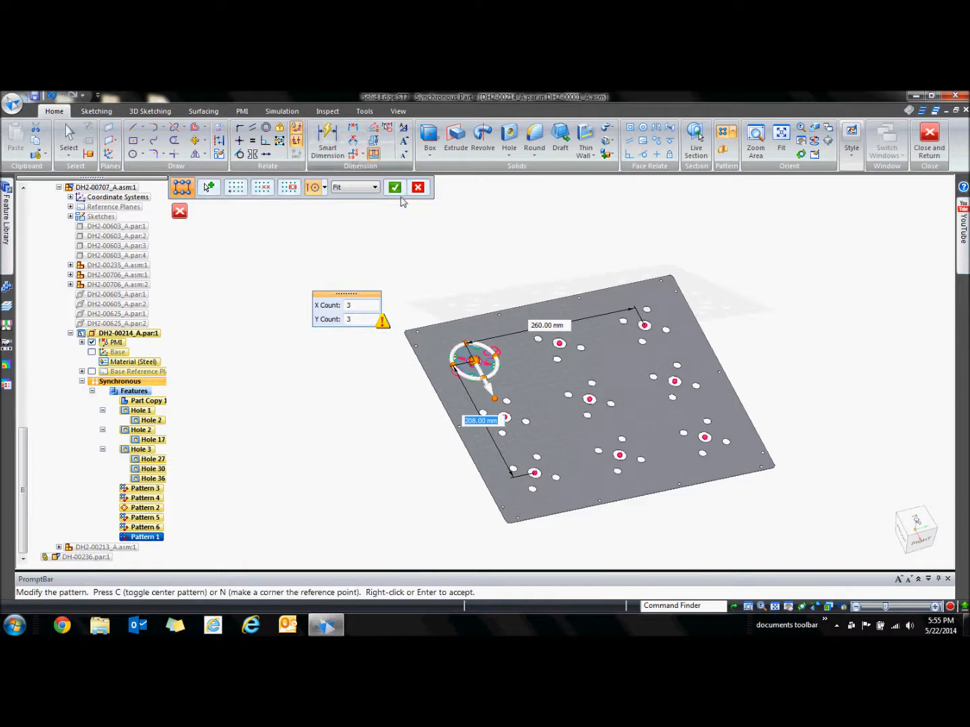
left_click(395, 187)
left_click(350, 383)
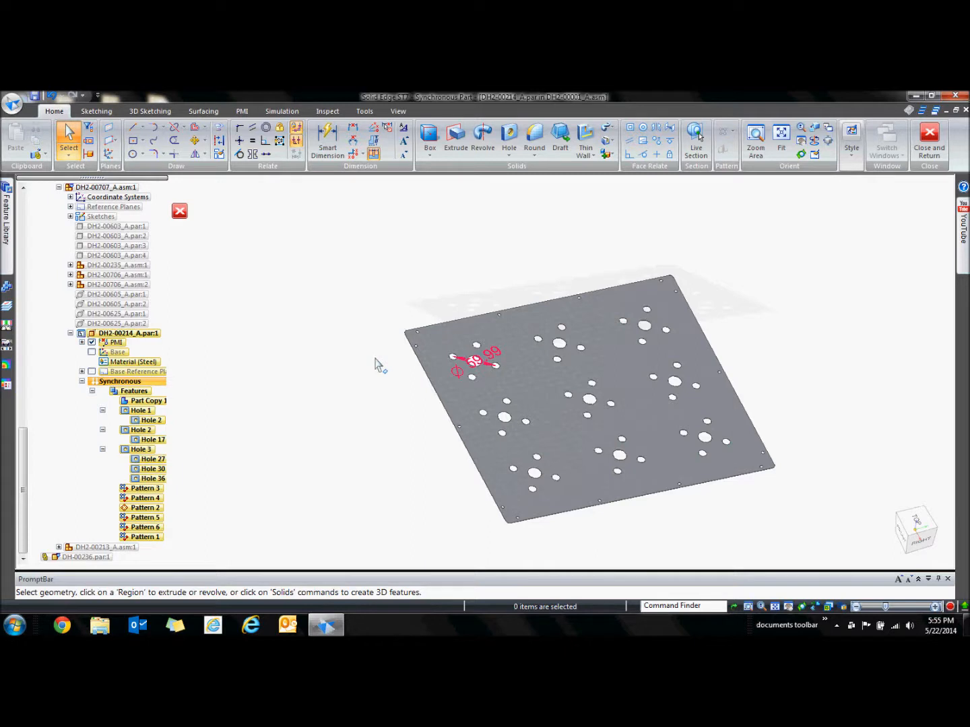
Finish editing the seat plate in place and return to the top assembly to view the new hole groups.
left_click(932, 140)
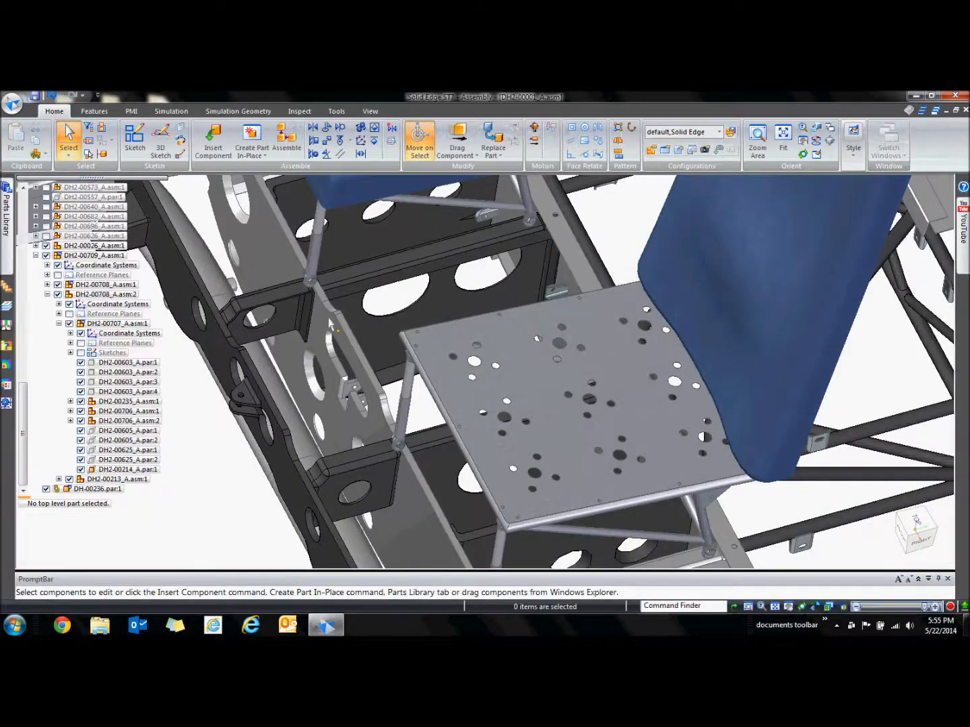
middle_click_drag(402, 310, 363, 281)
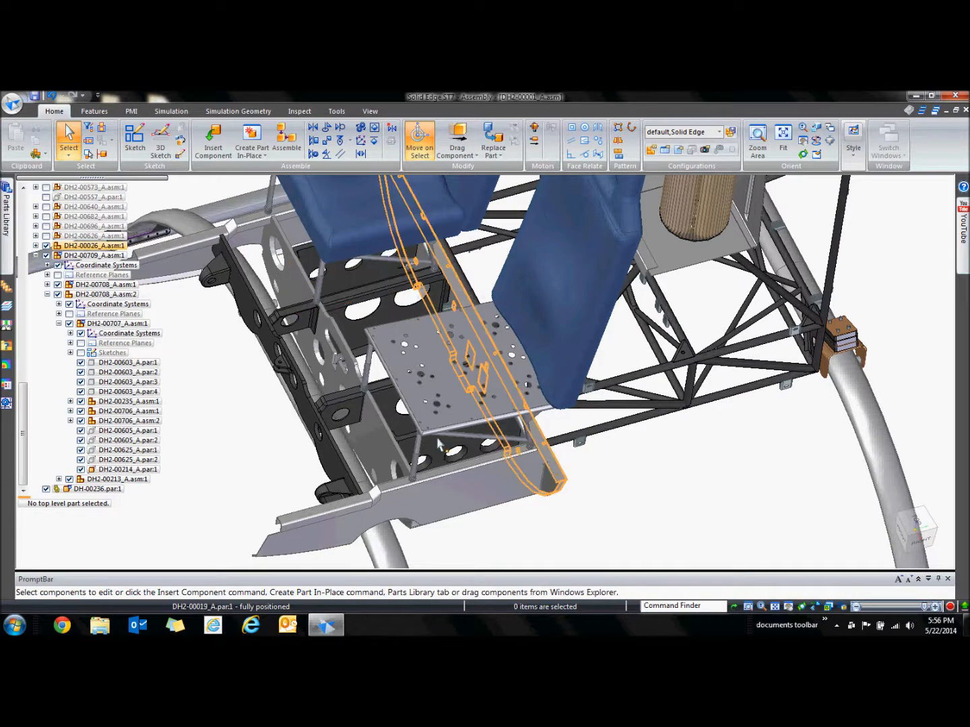
right_click(246, 451)
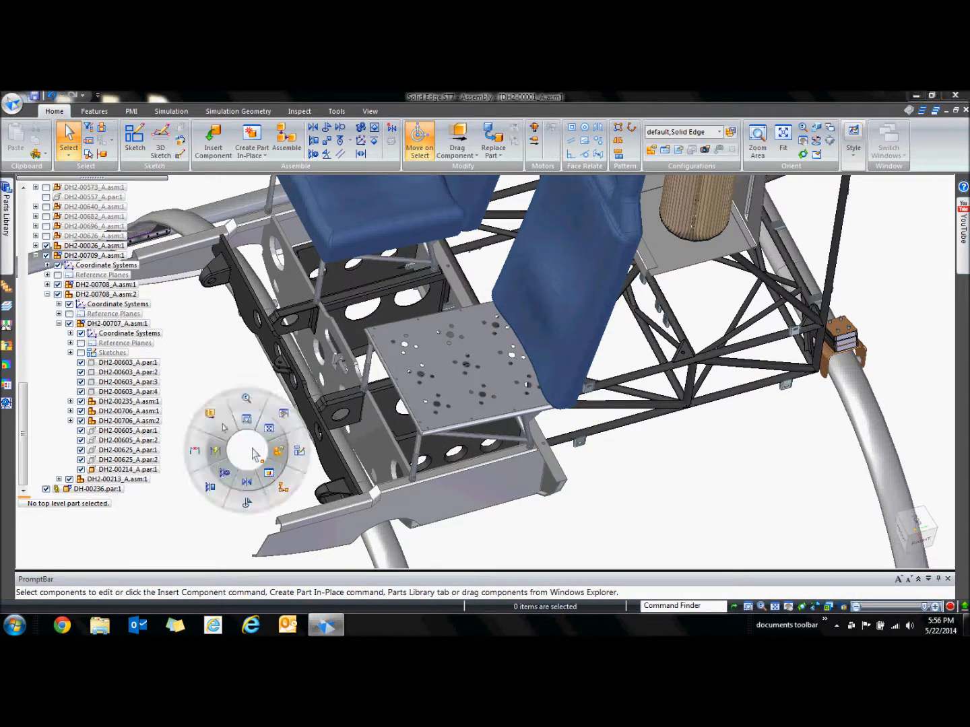
left_click(244, 464)
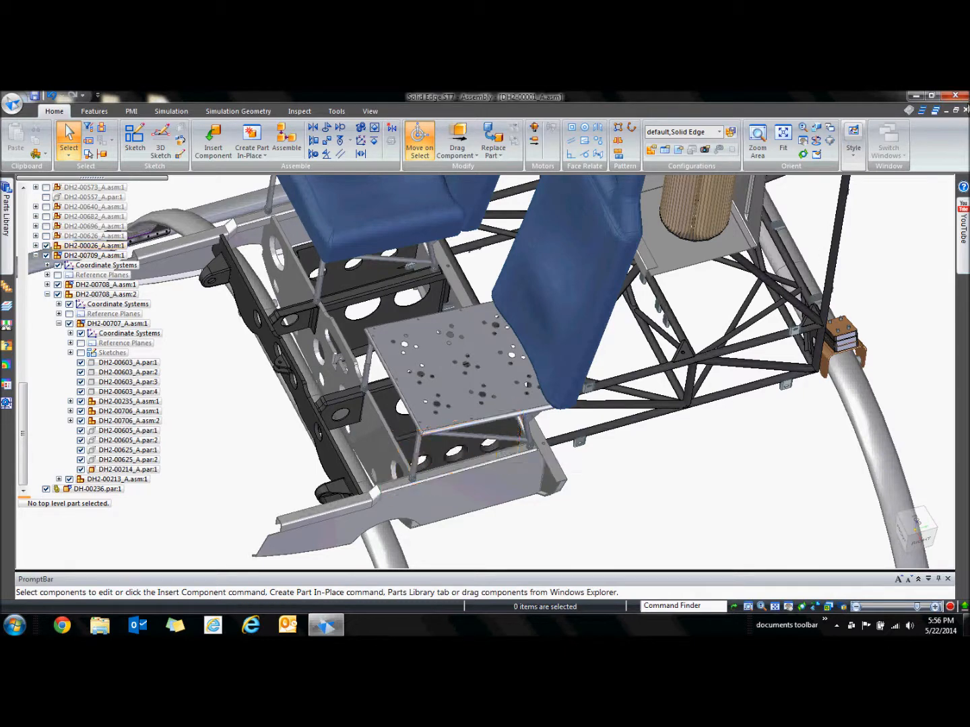
Close the assembly DH2-00001_A.asm without saving its changes or its display configuration.
left_click(964, 110)
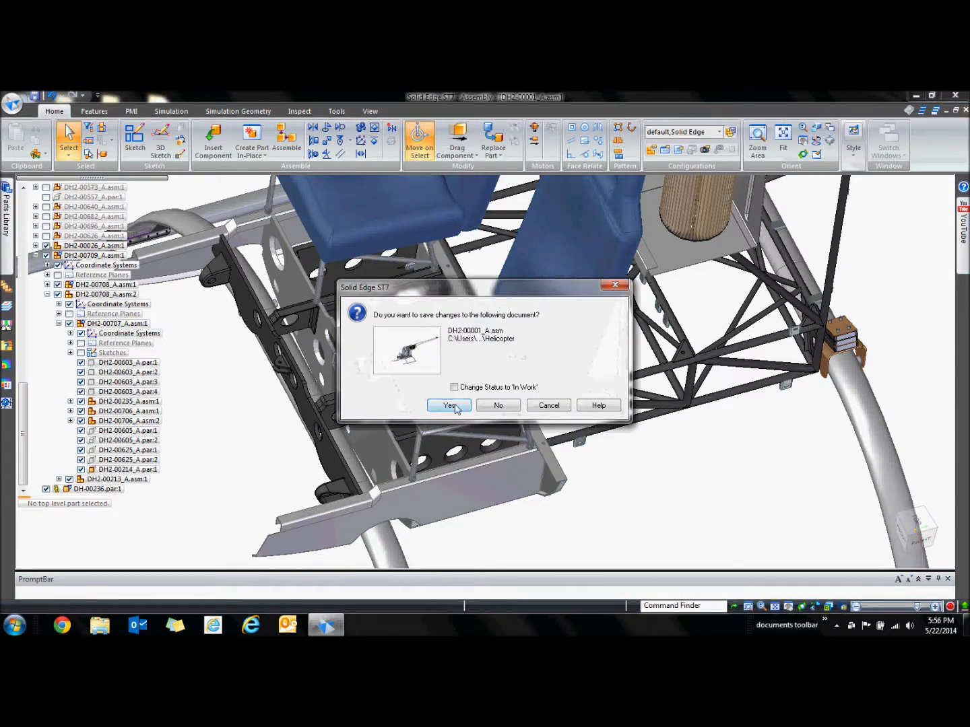
left_click(485, 407)
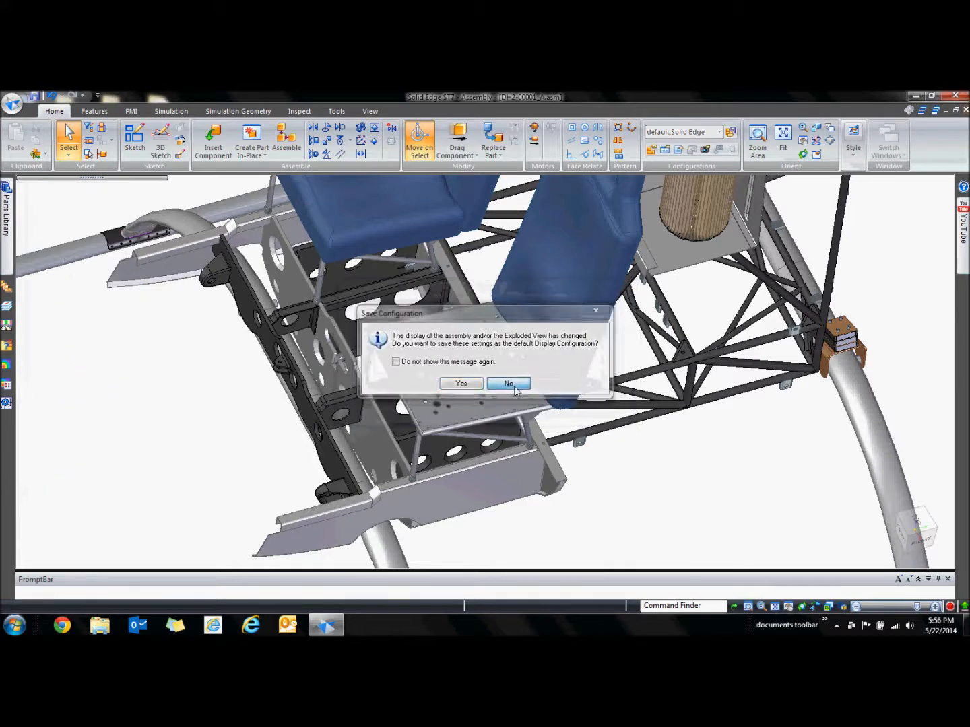
left_click(505, 373)
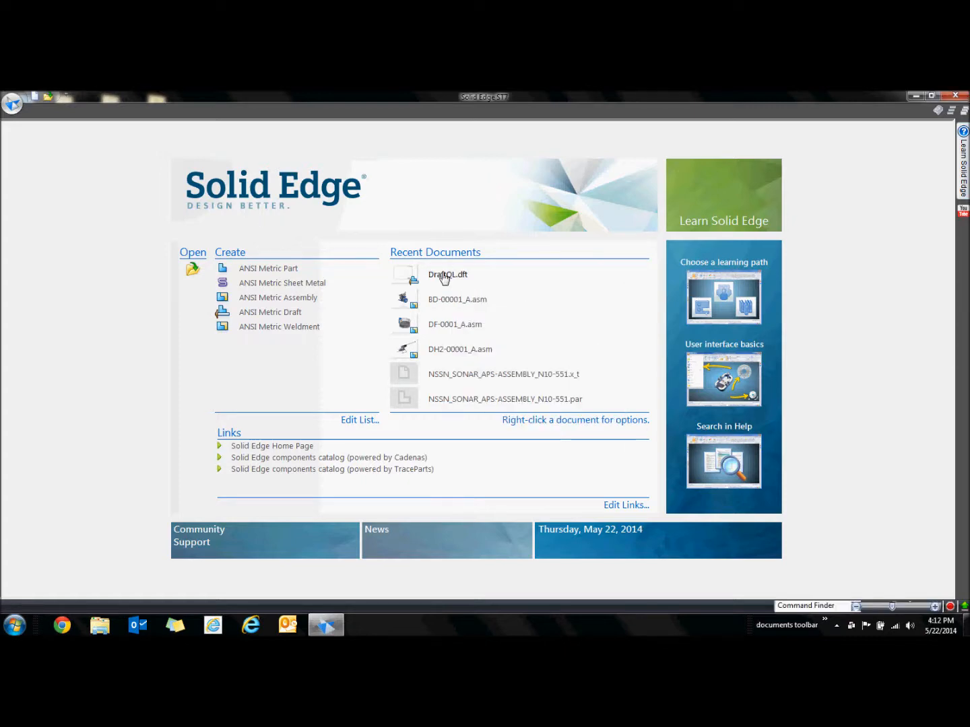
Open the recent draft document DraftQL.dft and select DELTA Machined accessory drive cover.par as the model for new drawing views.
left_click(444, 275)
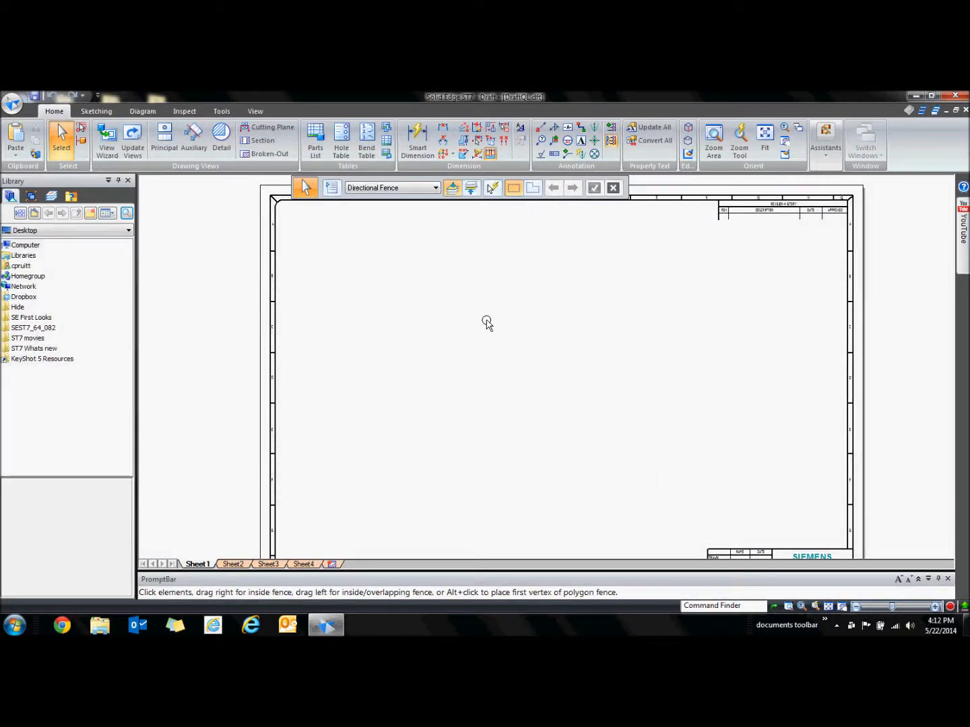
key("ctrl+f")
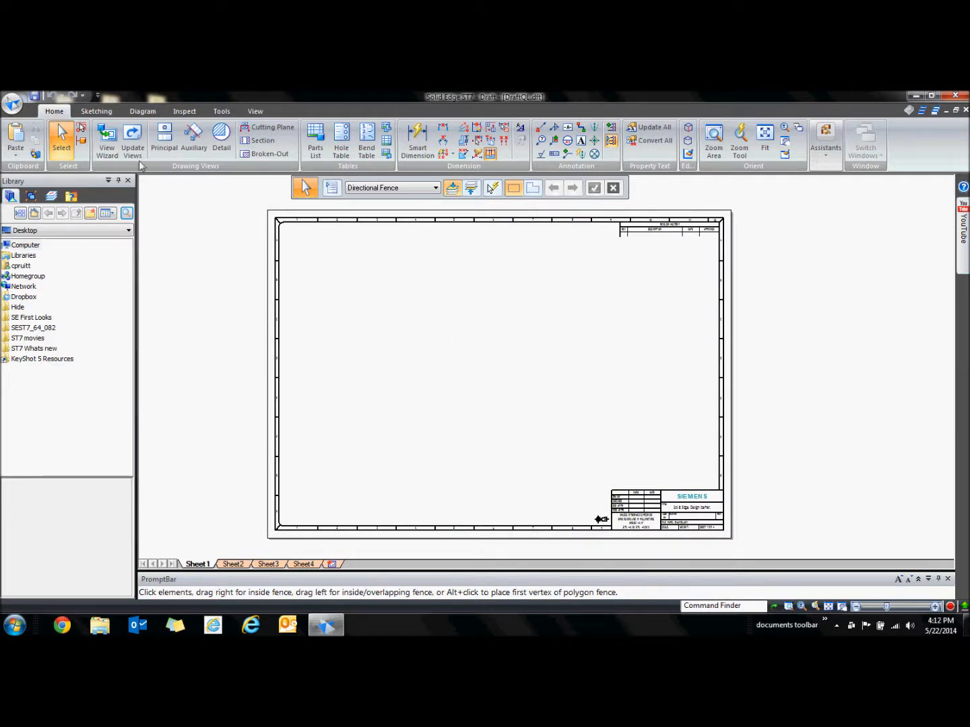
left_click(106, 141)
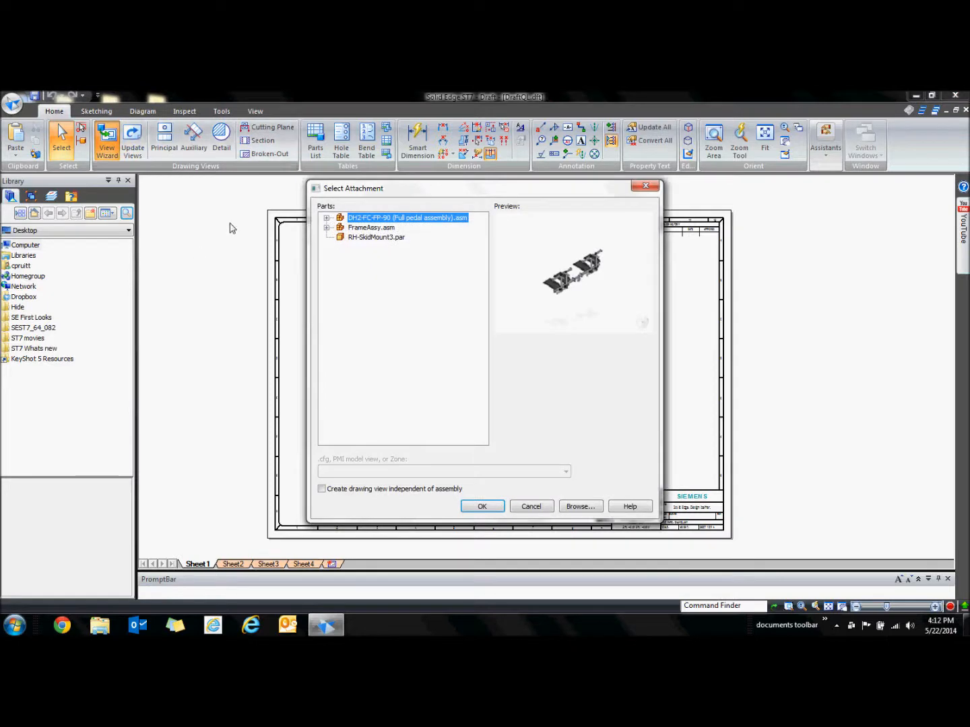
left_click(580, 506)
left_click(530, 275)
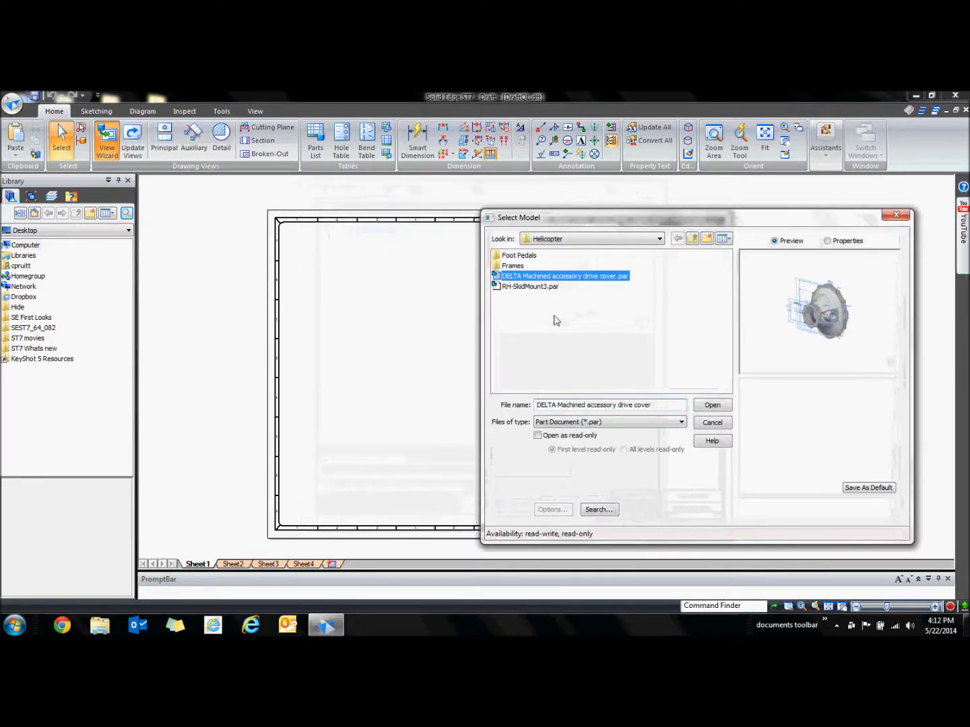
left_click(709, 406)
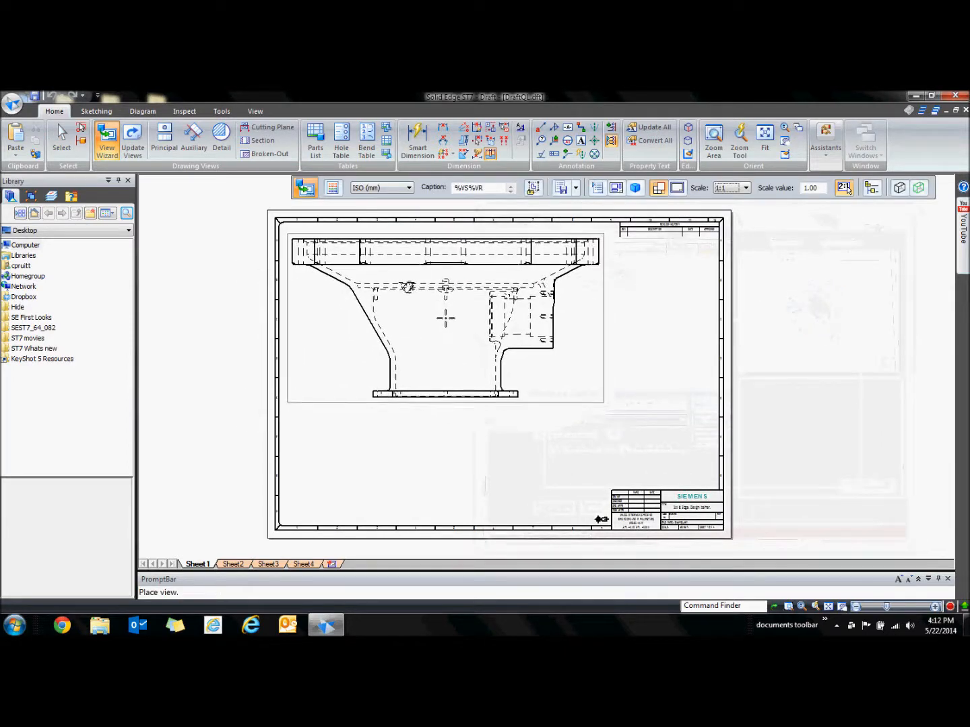
Place a 1:2 front view, a circular projected view below it and a pictorial view, moving the pictorial into the sheet's upper-right area.
scroll(442, 317, "up", 1)
scroll(441, 317, "down", 2)
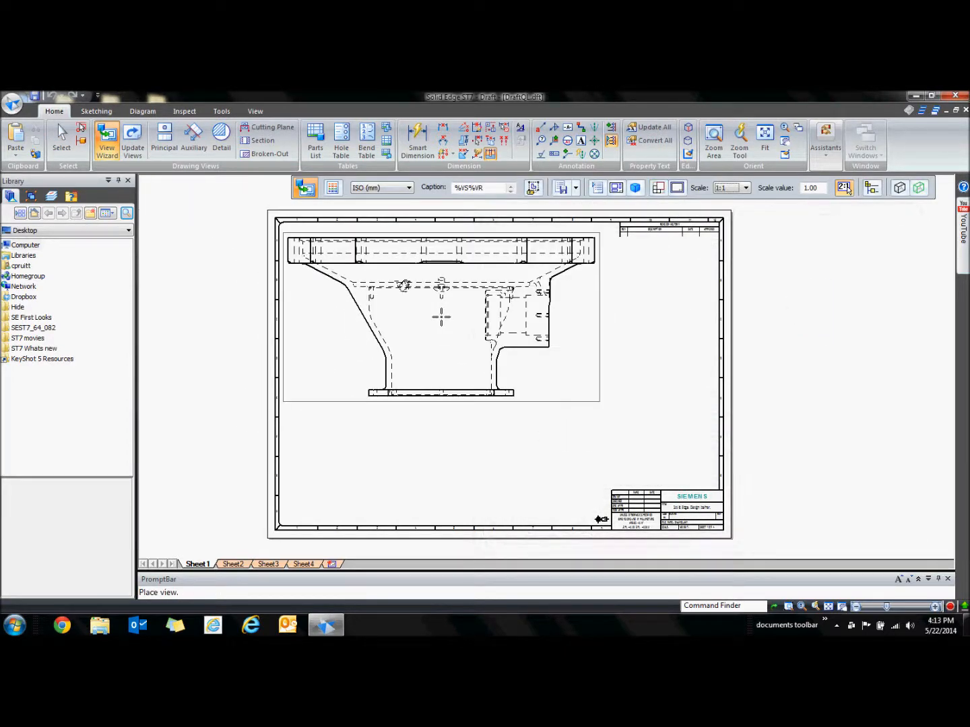
left_click(406, 291)
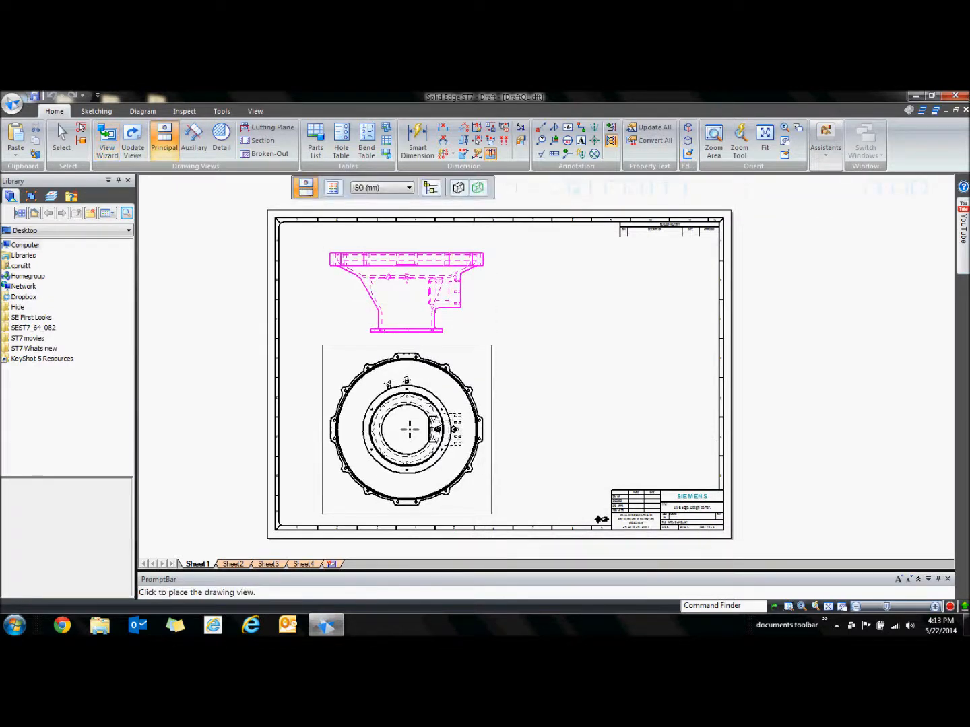
left_click(598, 334)
key("Escape")
left_click_drag(633, 374, 668, 263)
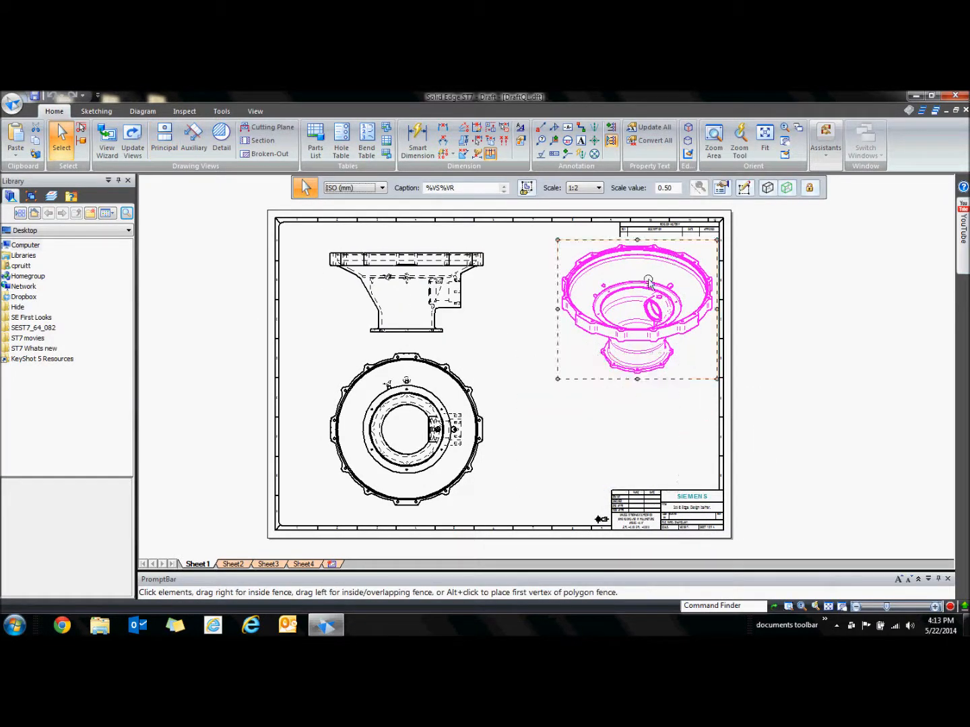
left_click(495, 464)
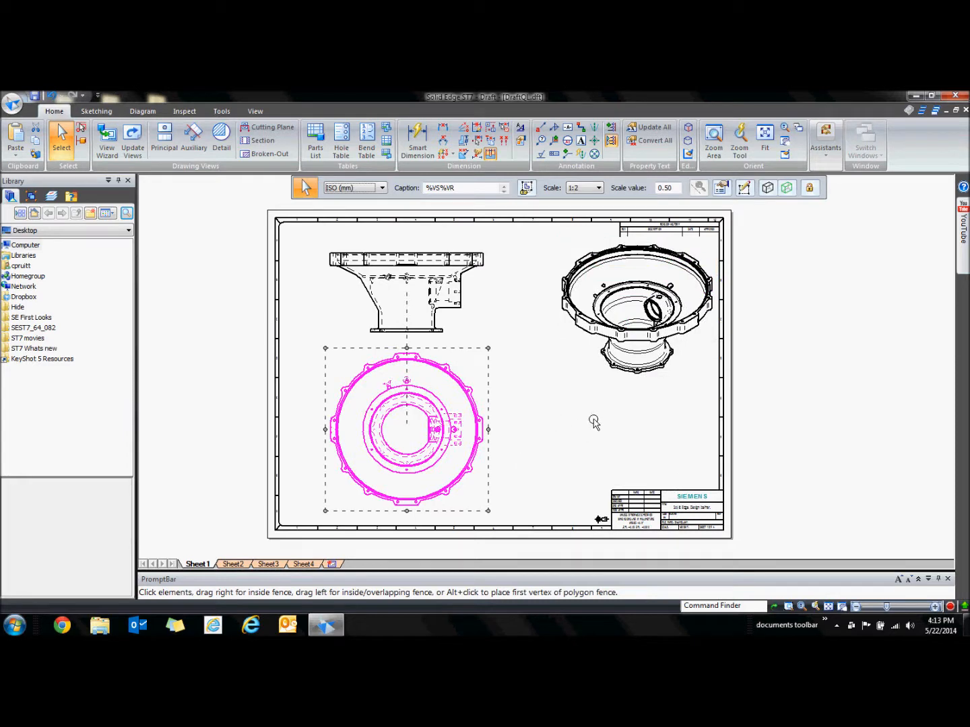
left_click(525, 418)
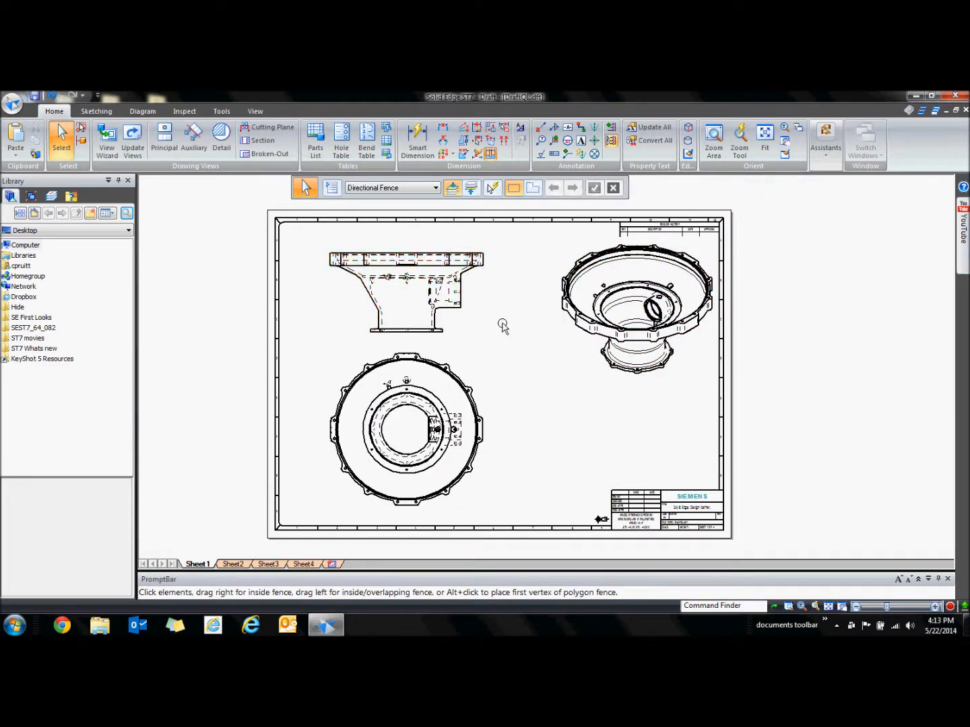
Retrieve the model dimensions into the front view and the circular view below it.
left_click(476, 154)
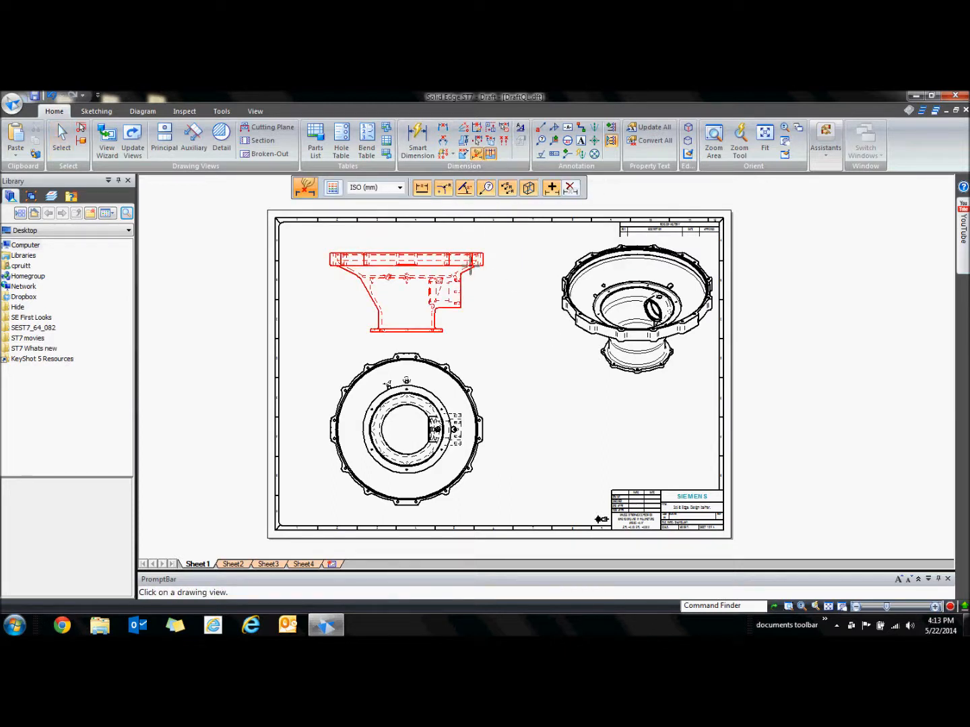
left_click(530, 287)
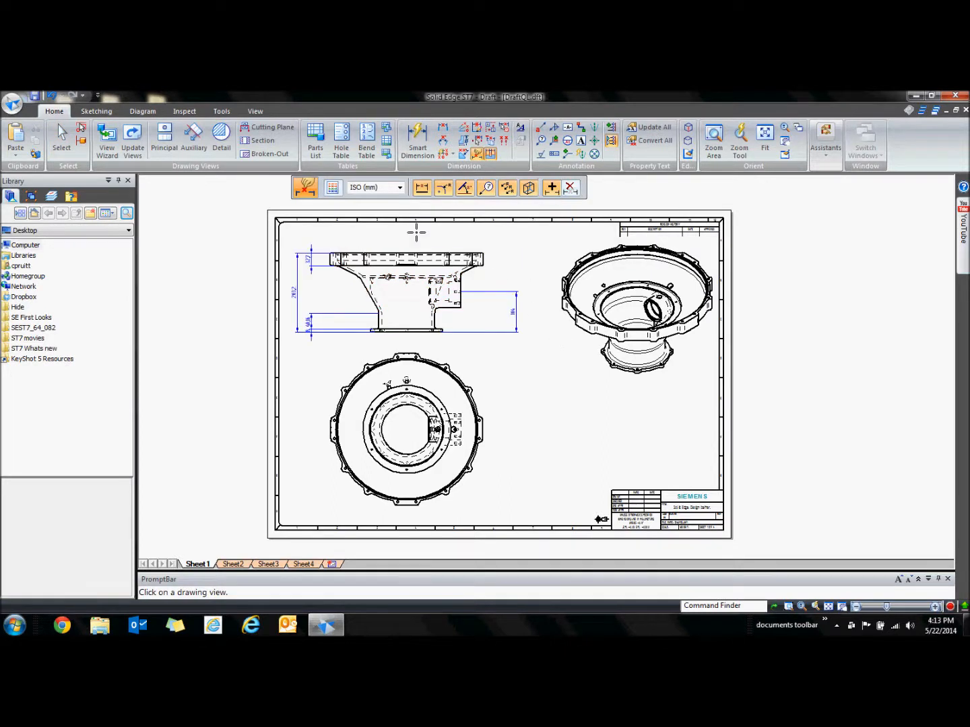
left_click(454, 380)
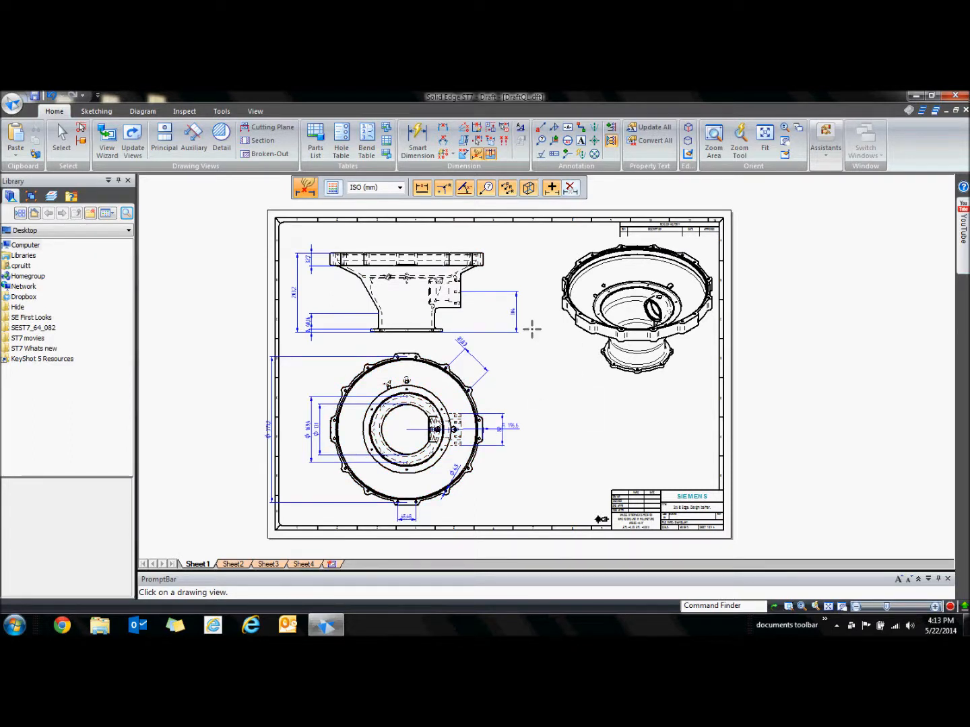
Arrange the dimensions of the front view and the circular view automatically with a stack pitch of 1.00.
left_click(506, 142)
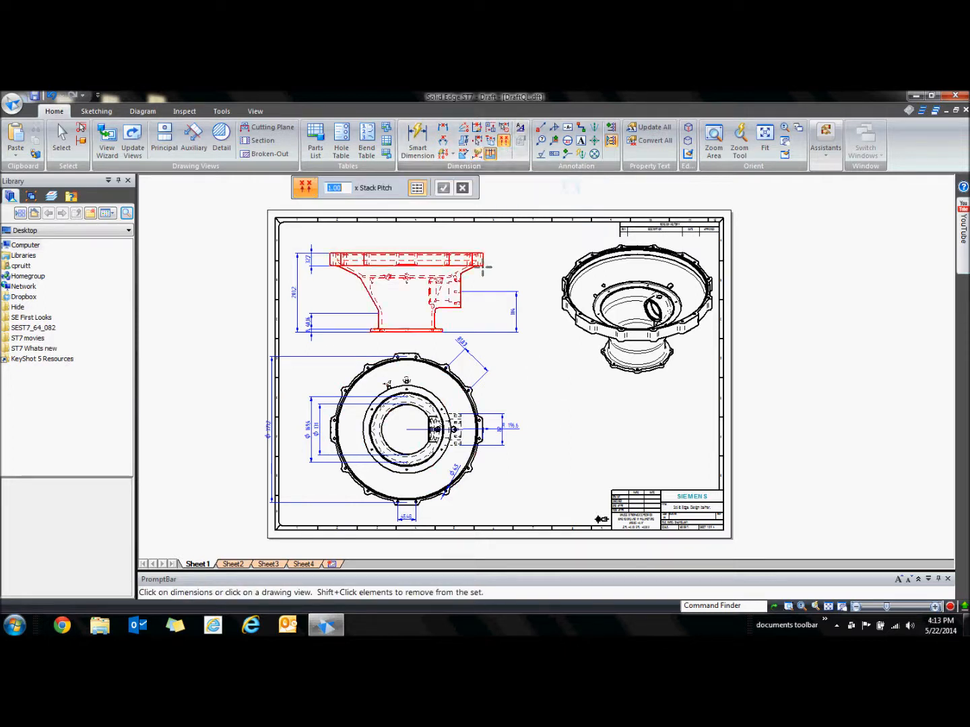
left_click(458, 276)
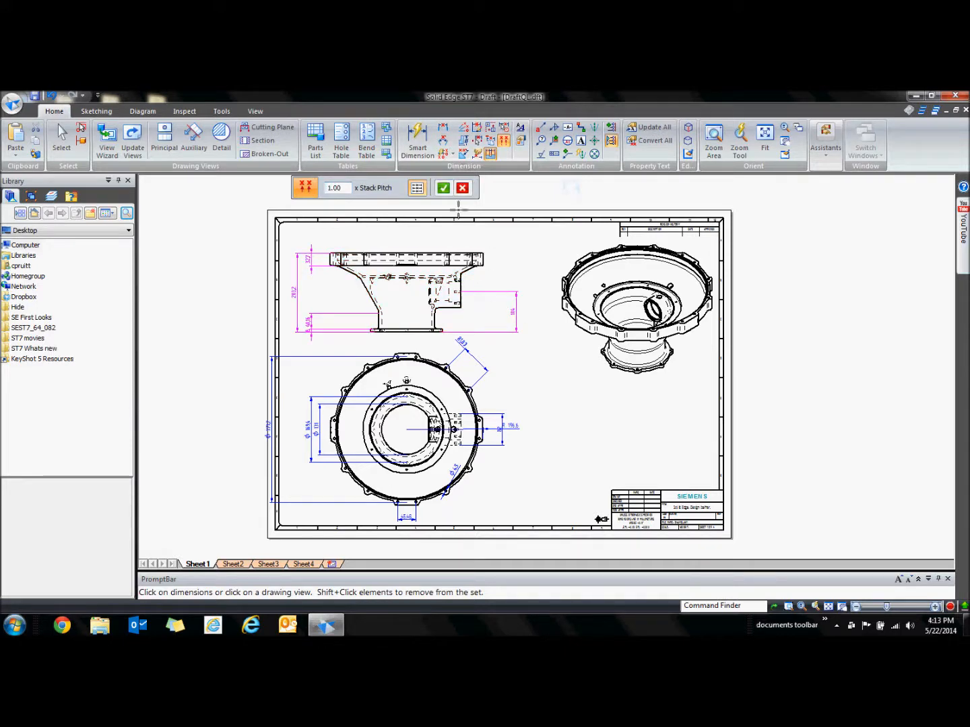
left_click(444, 188)
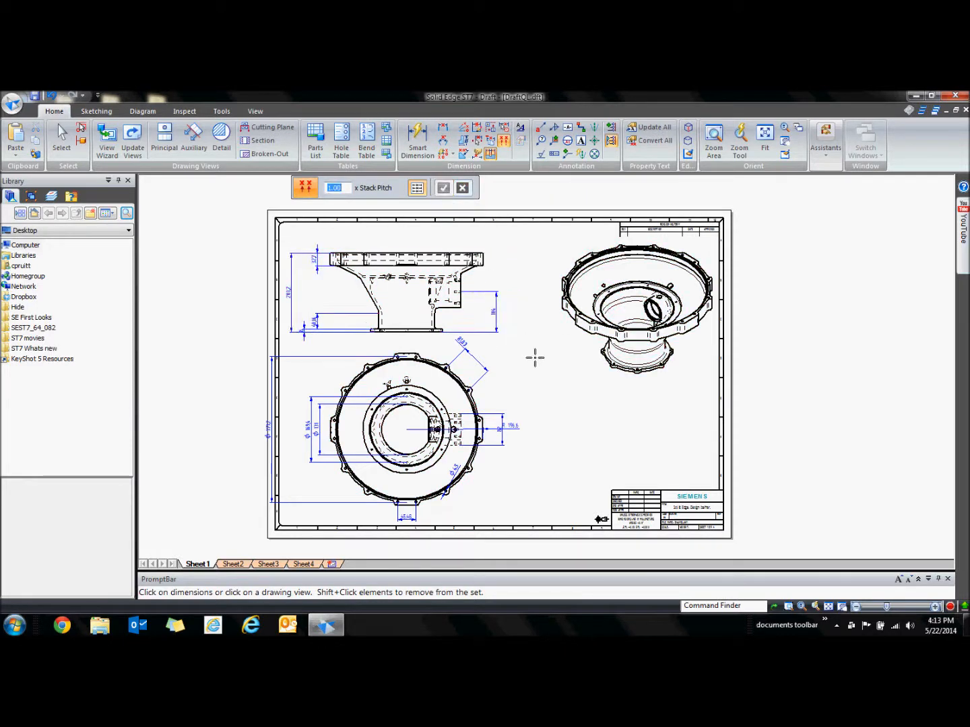
left_click(469, 396)
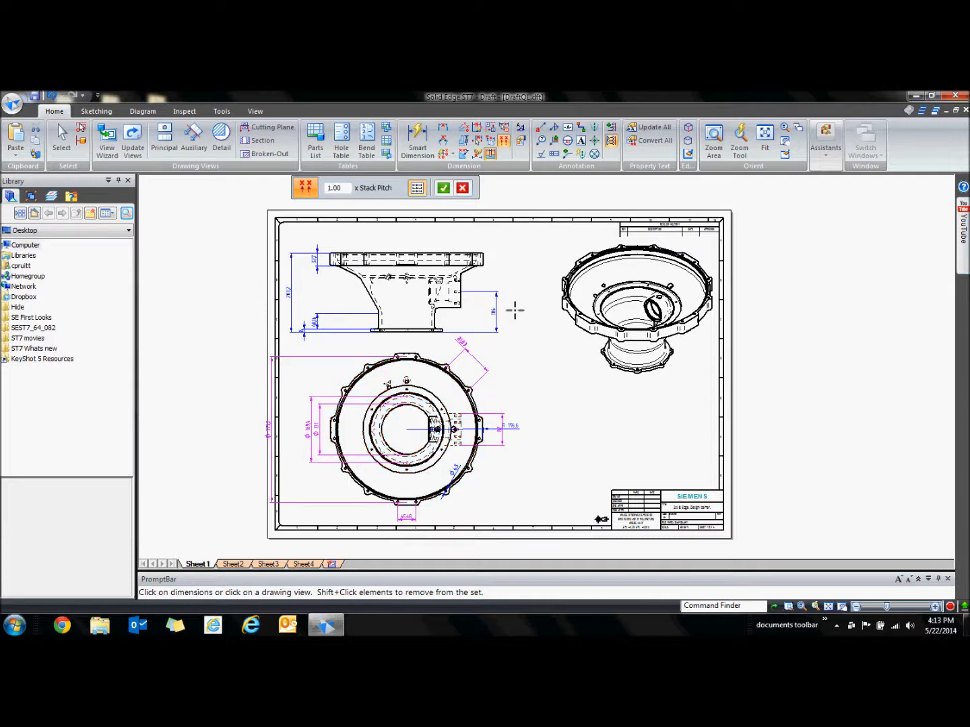
left_click(443, 190)
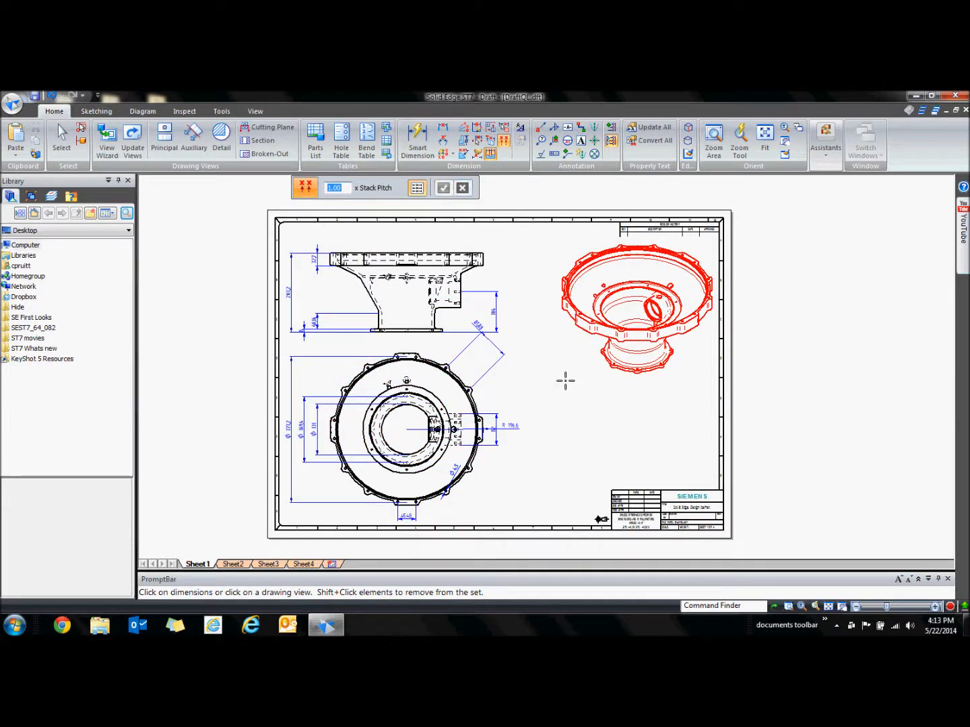
key("Escape")
Move the slanted 81.83 dimension closer to the circular view and swing the R 196.6 dimension upward, clear of the 82 dimension.
scroll(494, 354, "up", 3)
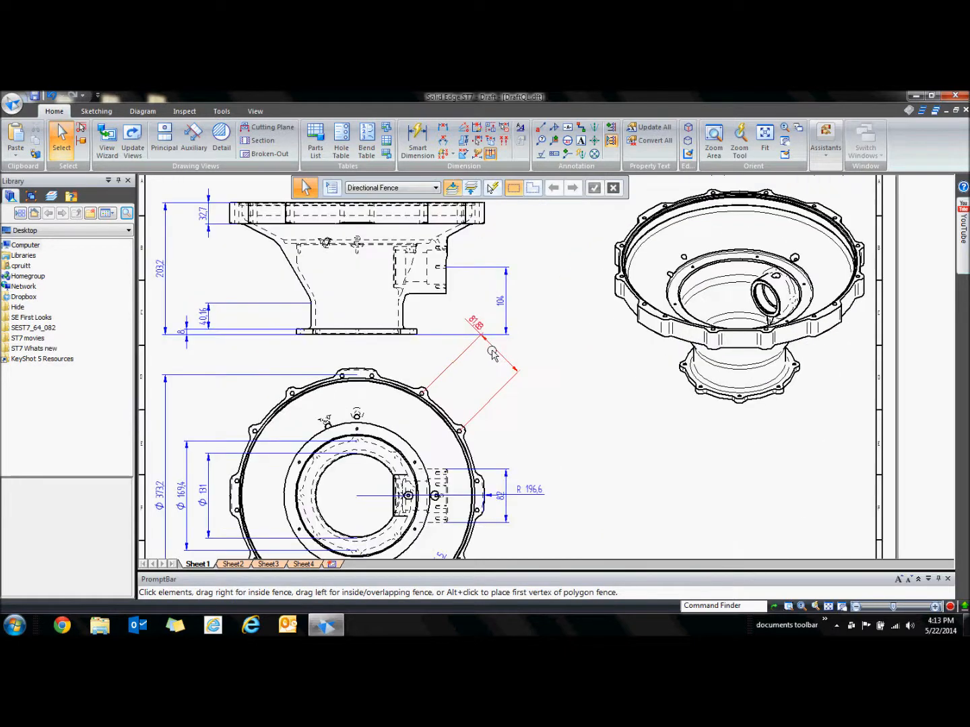
left_click_drag(493, 355, 469, 383)
left_click_drag(542, 495, 505, 446)
left_click(664, 491)
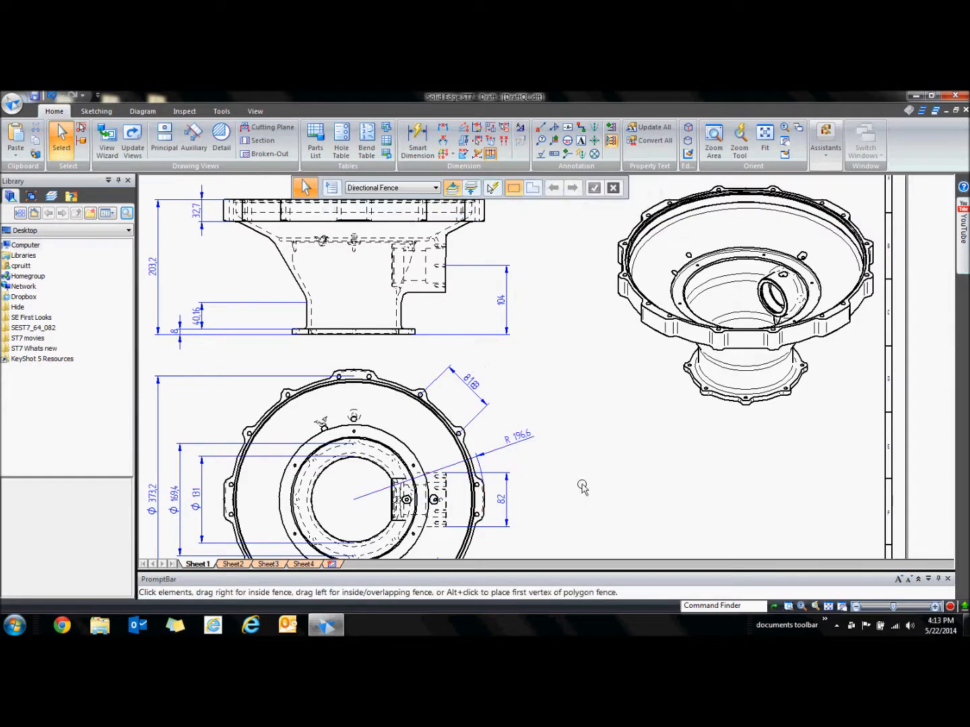
Create a 2:1 circular detail view of the upper-right flange lug and place it below the pictorial view.
scroll(580, 458, "down", 6)
middle_click_drag(585, 404, 563, 381)
scroll(536, 409, "up", 2)
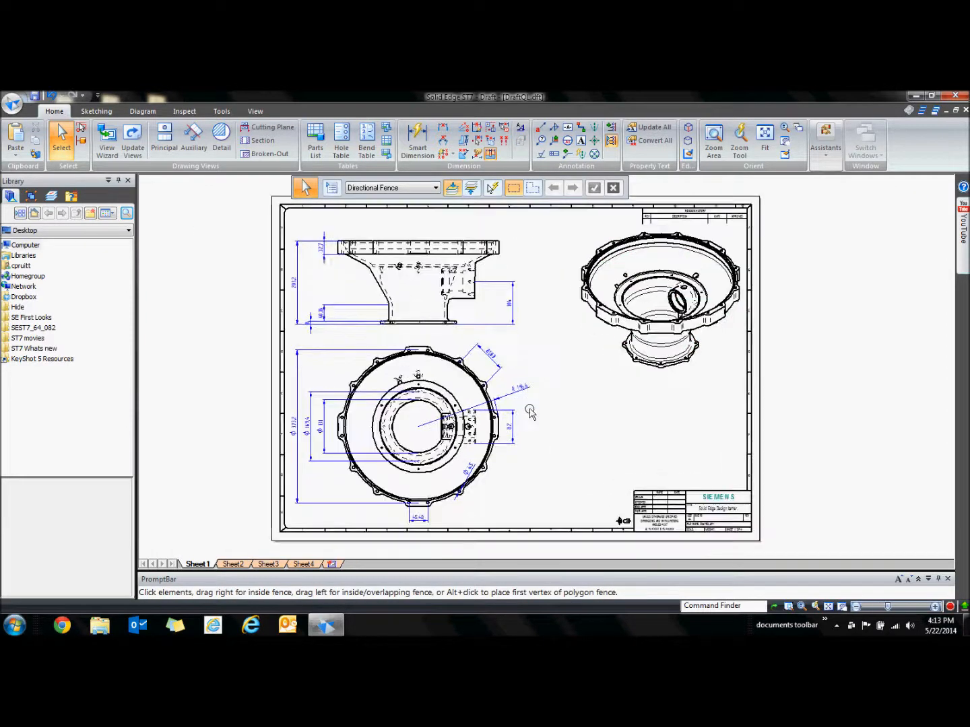
scroll(530, 412, "up", 1)
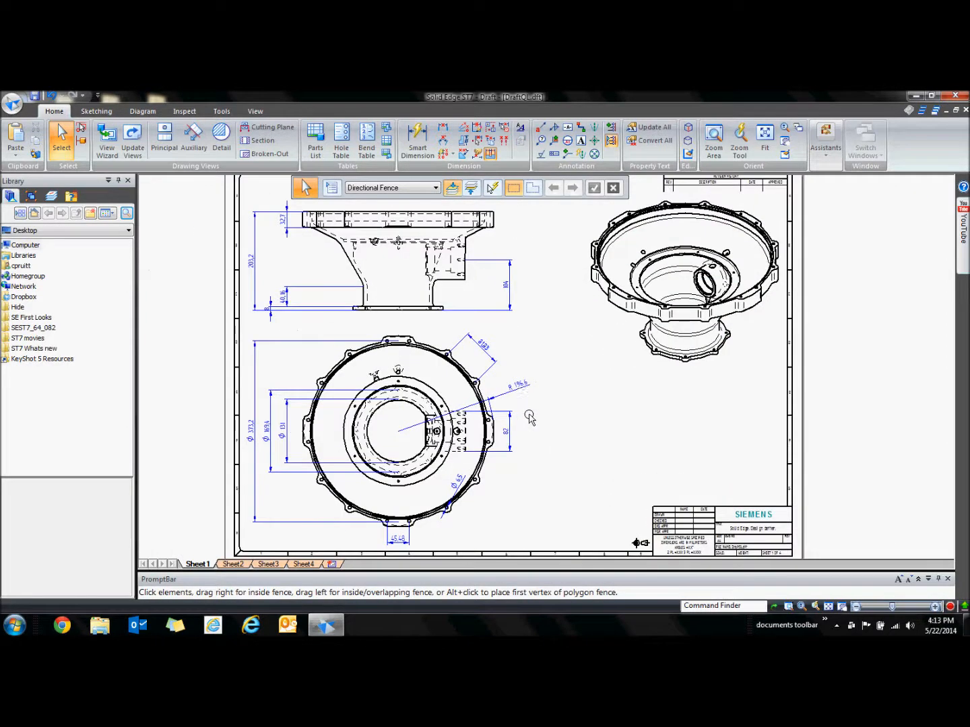
left_click(227, 136)
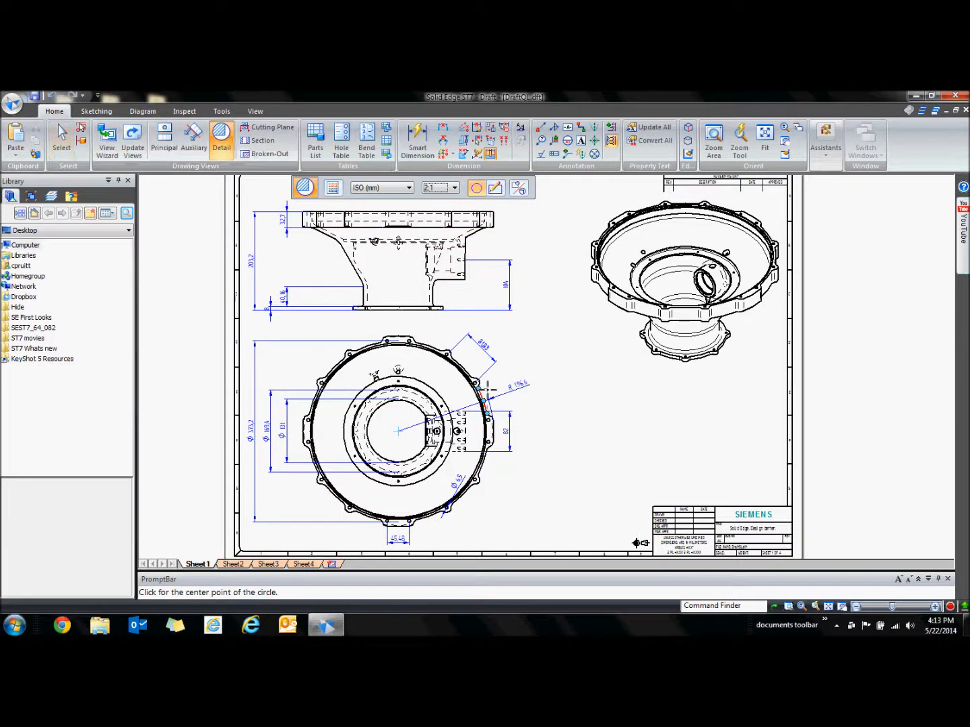
left_click(486, 390)
left_click(514, 385)
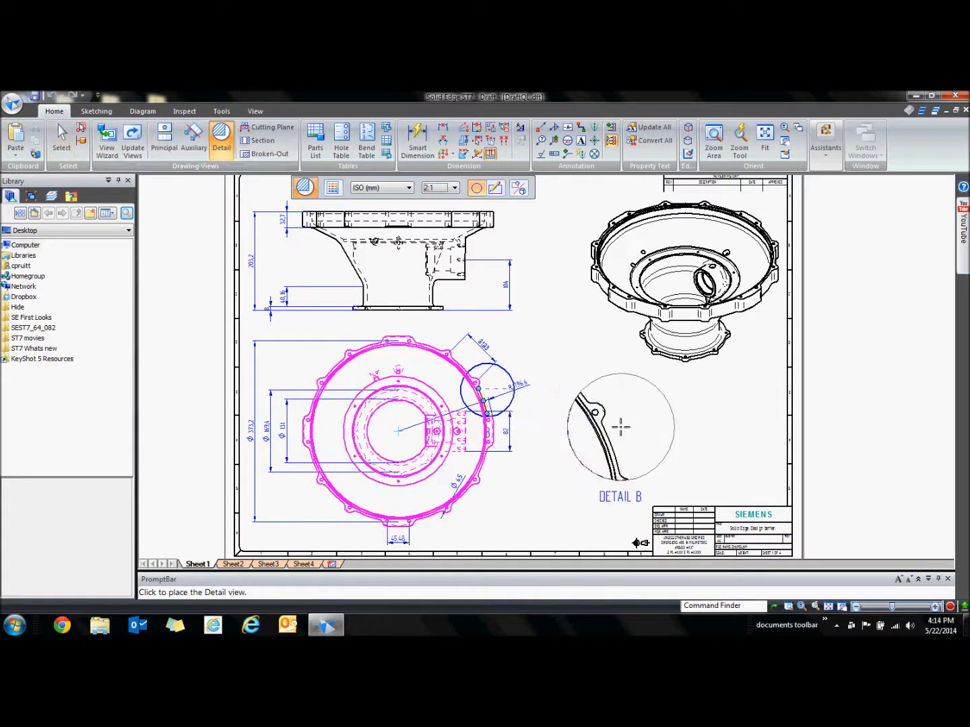
left_click(620, 427)
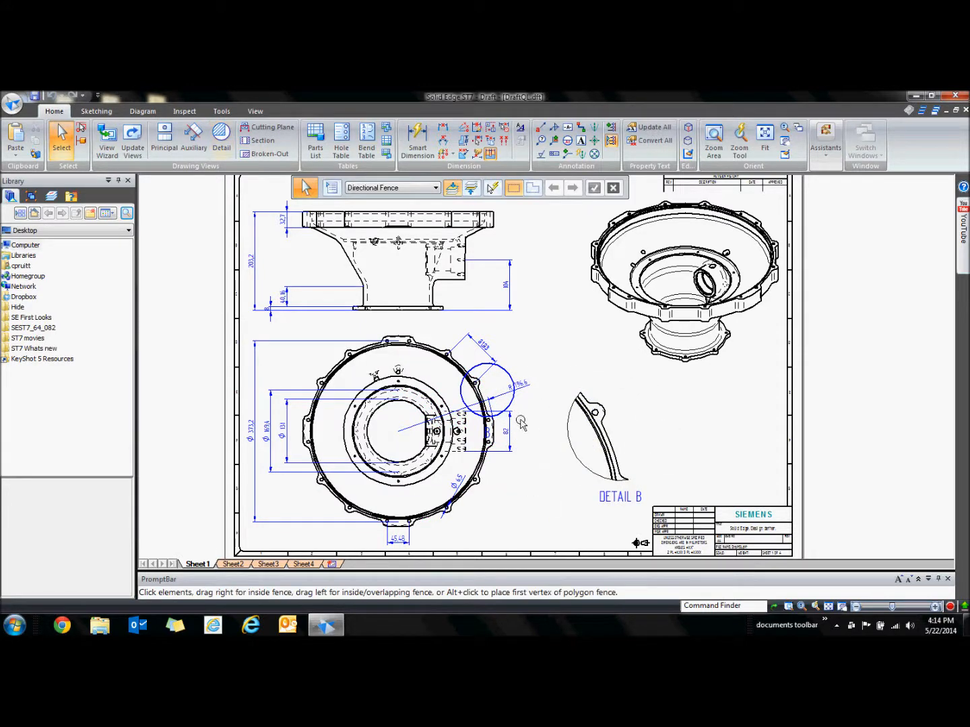
Move the detail envelope around the circular view's flange to the lower-right lug.
left_click(510, 403)
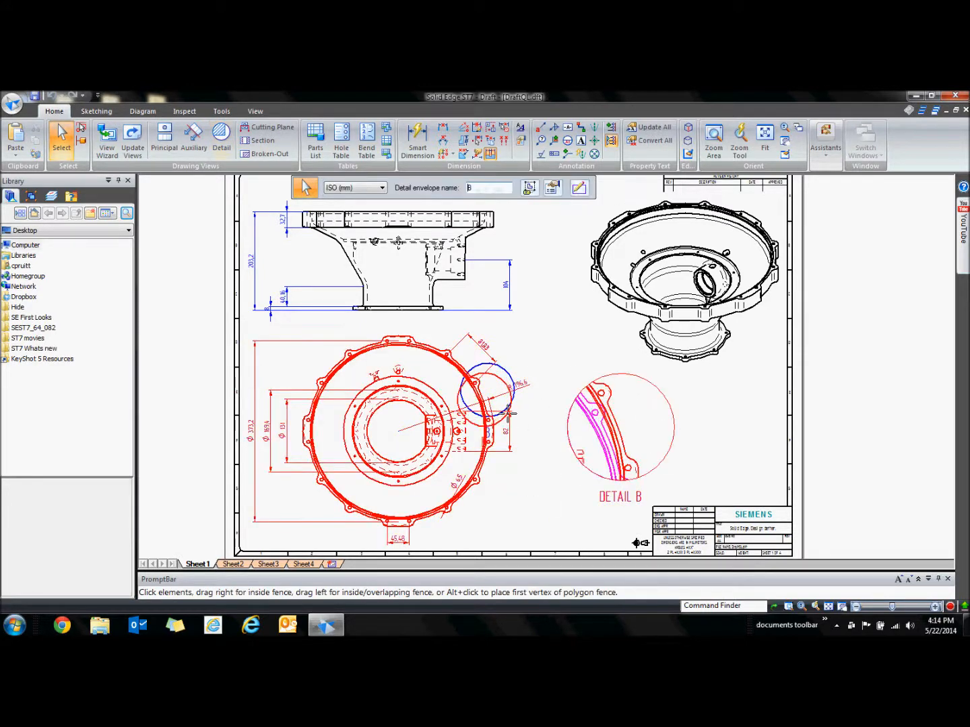
left_click_drag(510, 444, 510, 445)
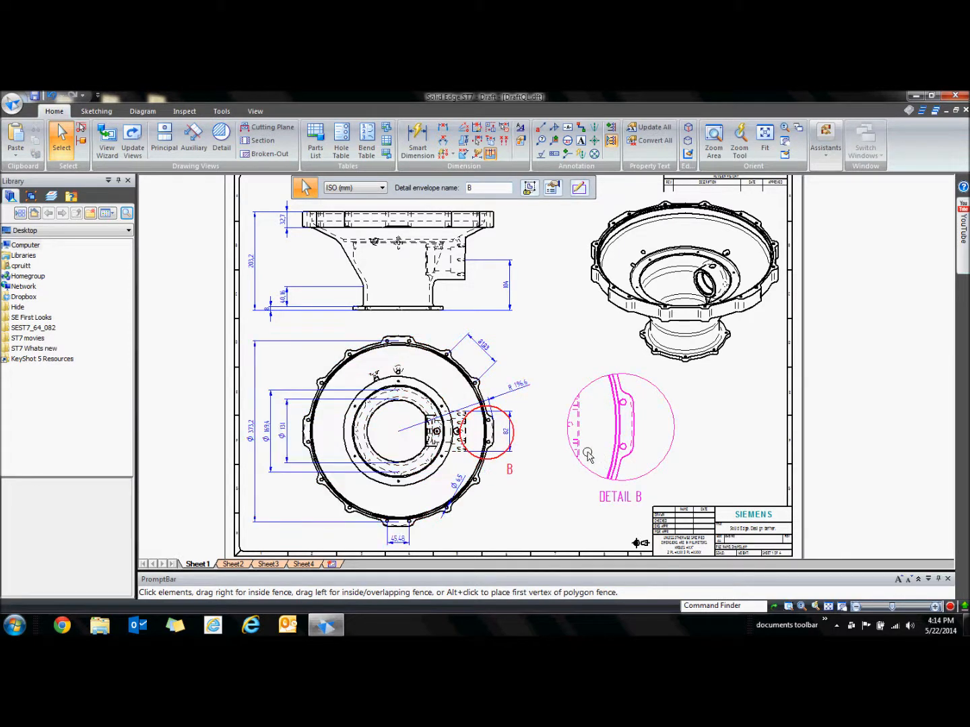
left_click_drag(497, 462, 481, 503)
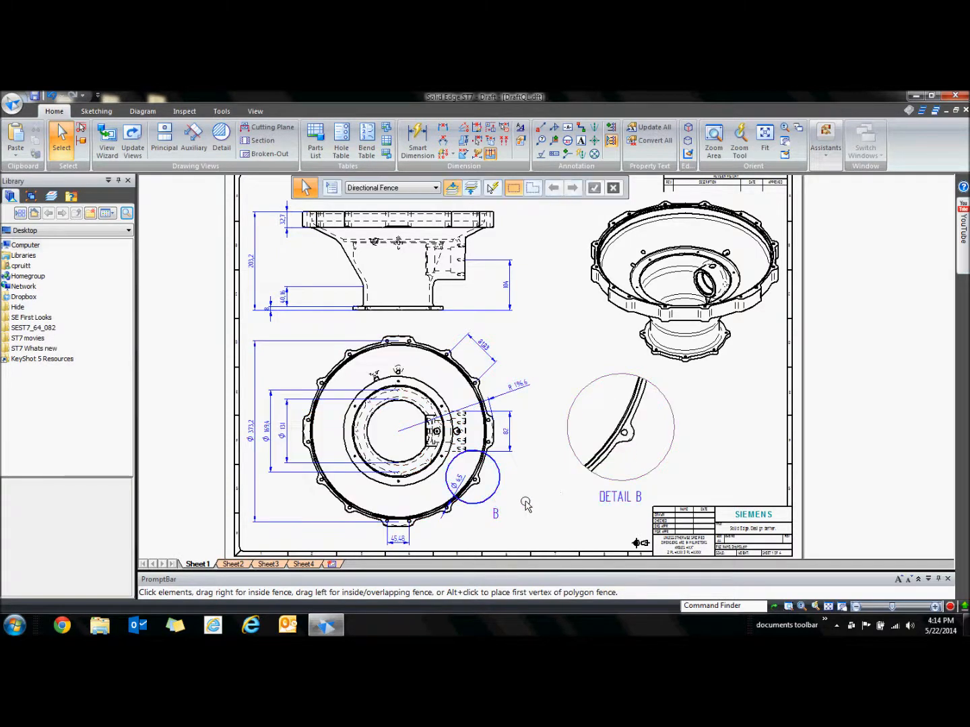
Add a radial dimension to the lower-right lug in the circular view and to the same lug in the detail view.
left_click(417, 140)
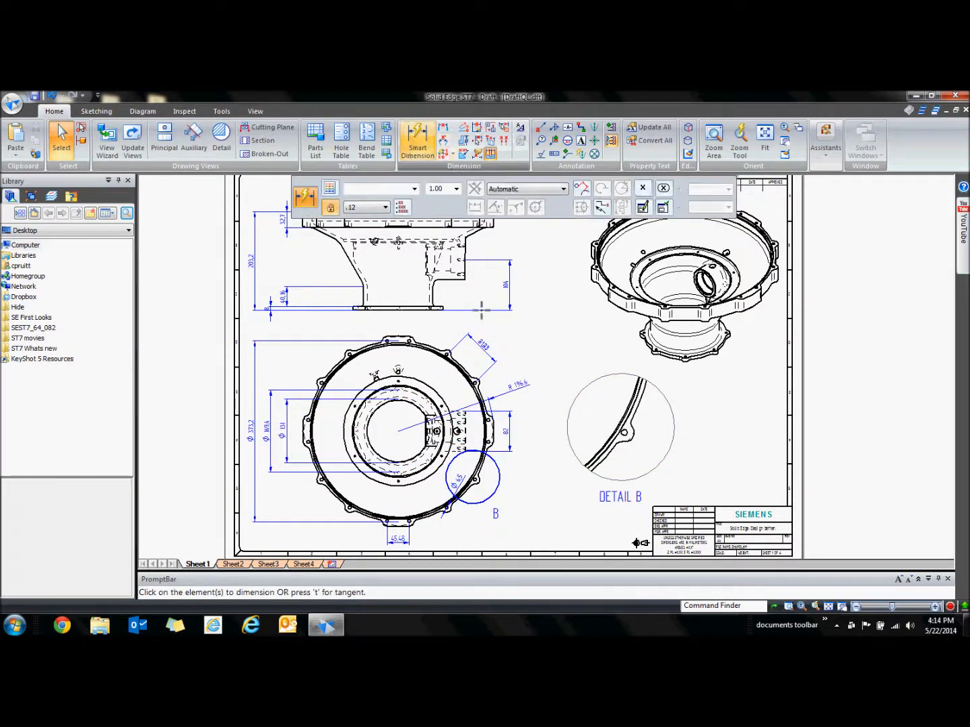
left_click(476, 480)
left_click(512, 492)
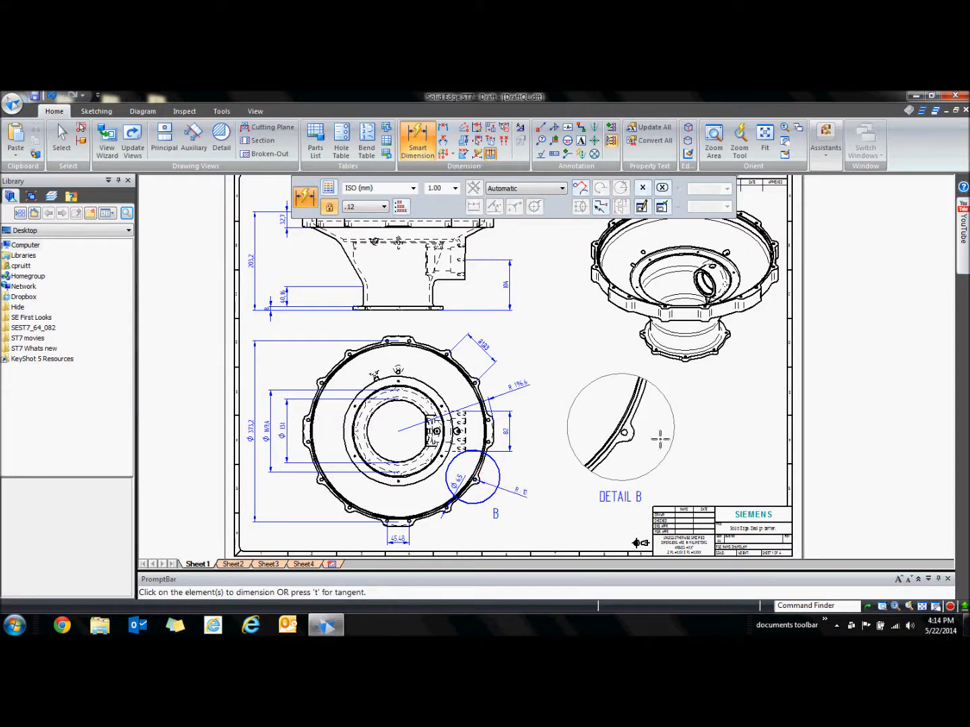
left_click(633, 436)
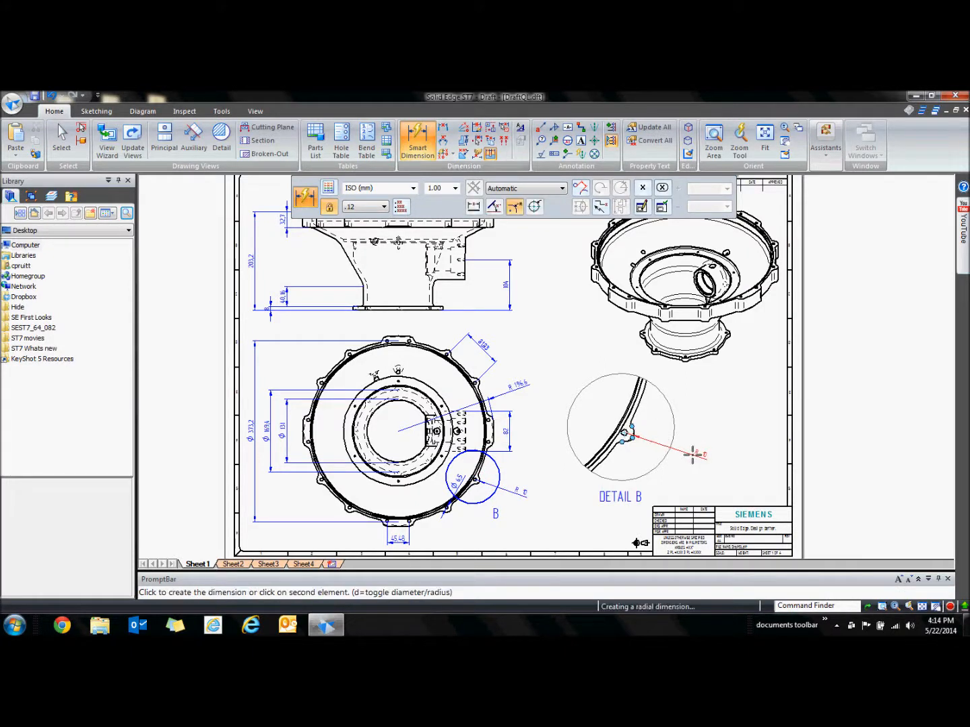
left_click(691, 453)
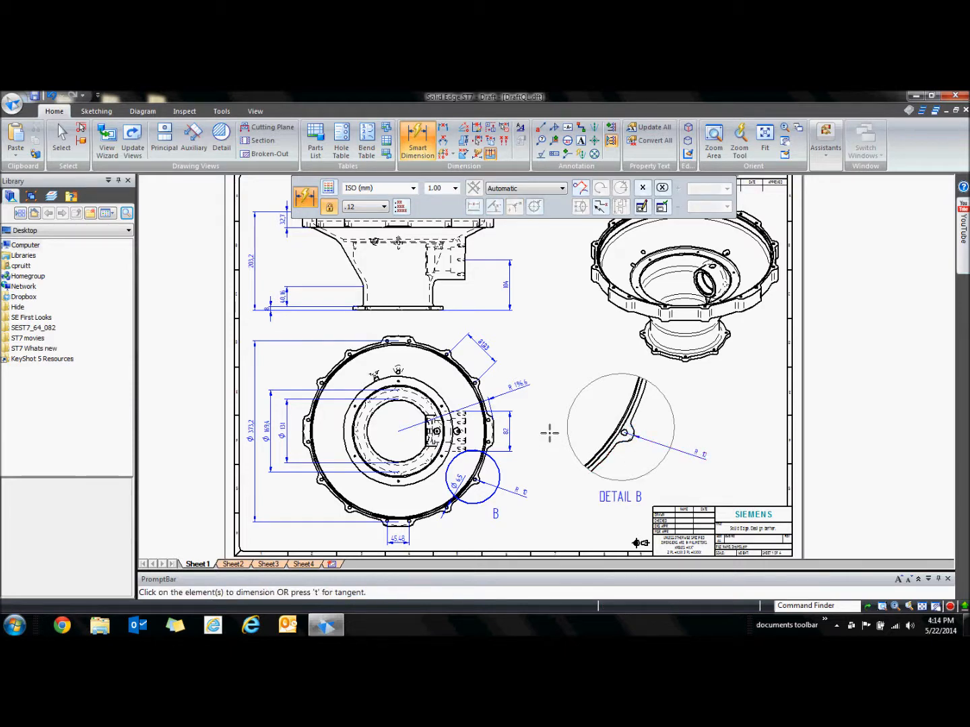
Attach a blank datum frame to the top flange edge of the side view and place it just above the edge.
scroll(549, 434, "up", 1)
mouse_move(550, 435)
middle_mouse_down()
mouse_move(596, 489)
mouse_move(593, 502)
middle_mouse_up()
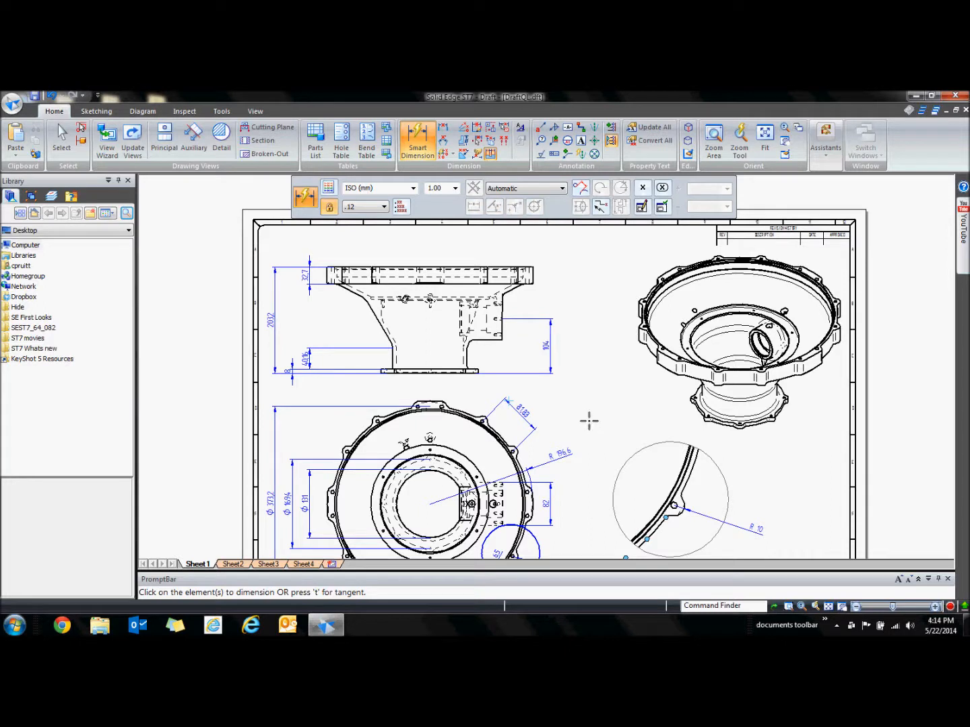
left_click(567, 129)
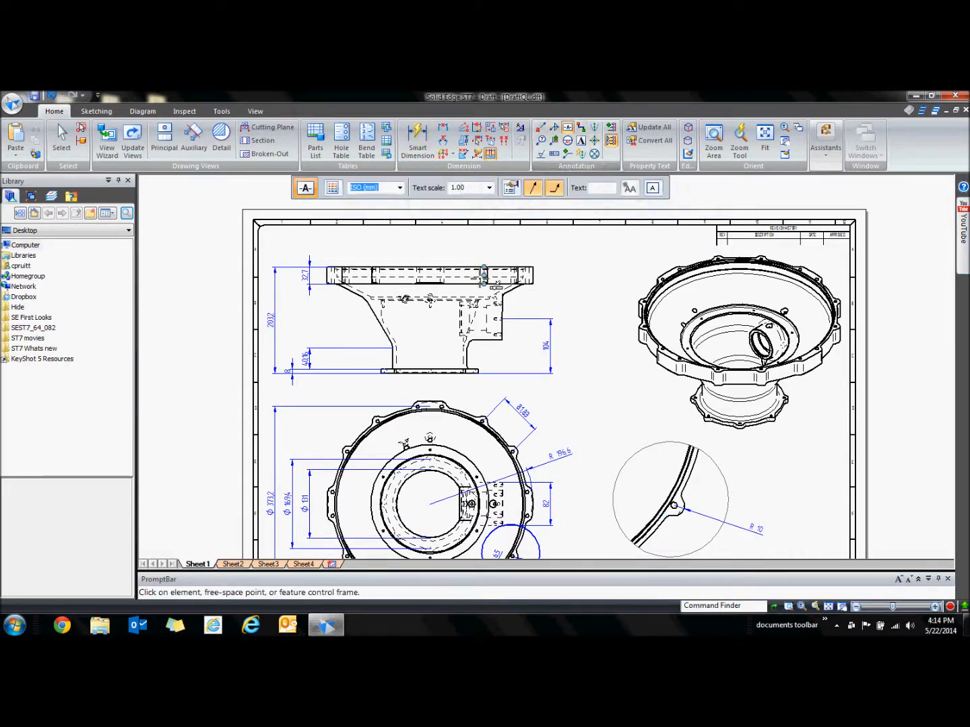
left_click(467, 267)
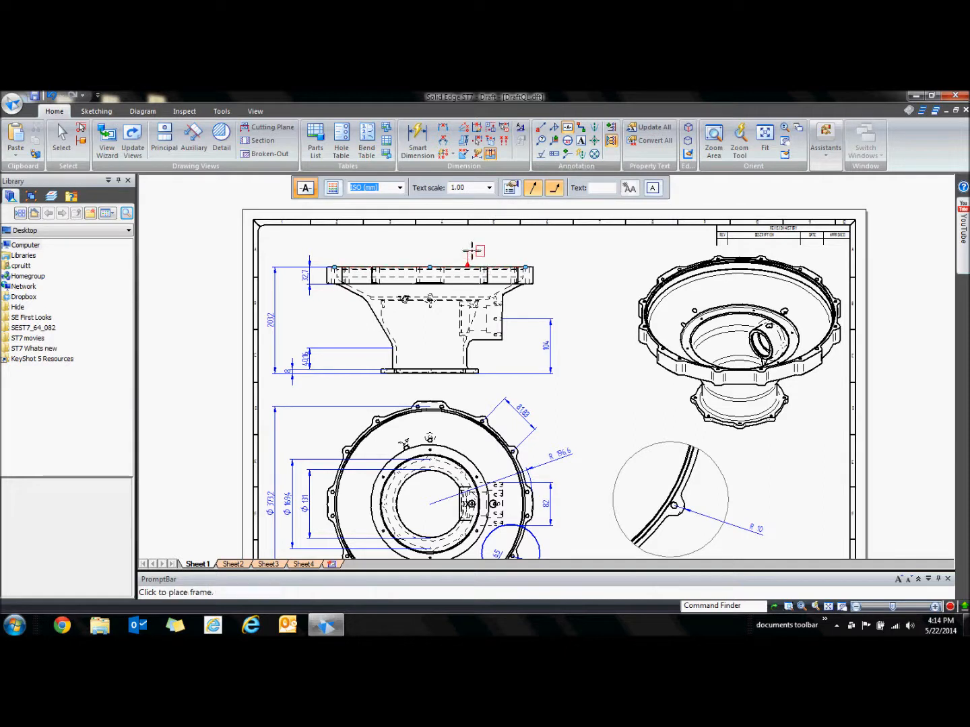
left_click(479, 248)
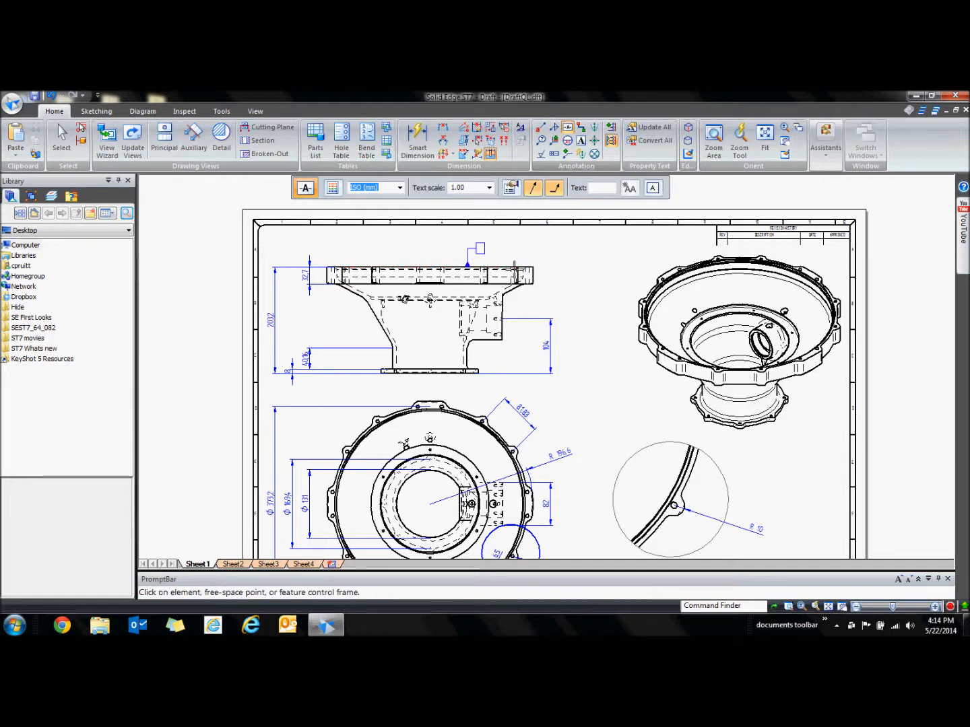
Label the datum frame above the side view with the text A, keeping its rectangular shape.
left_click(600, 190)
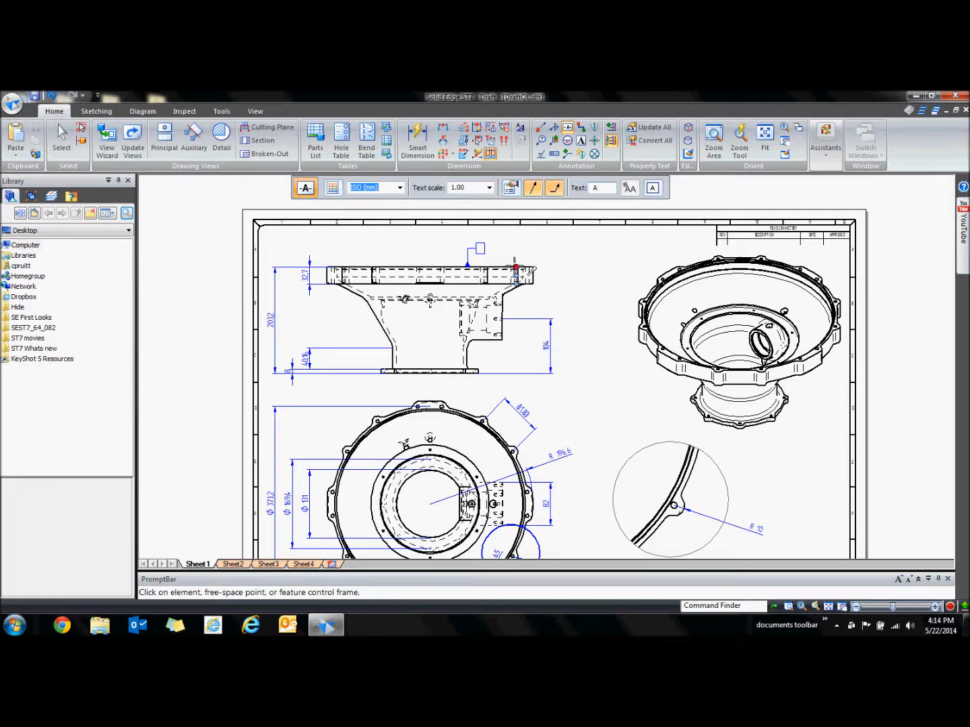
left_click(62, 140)
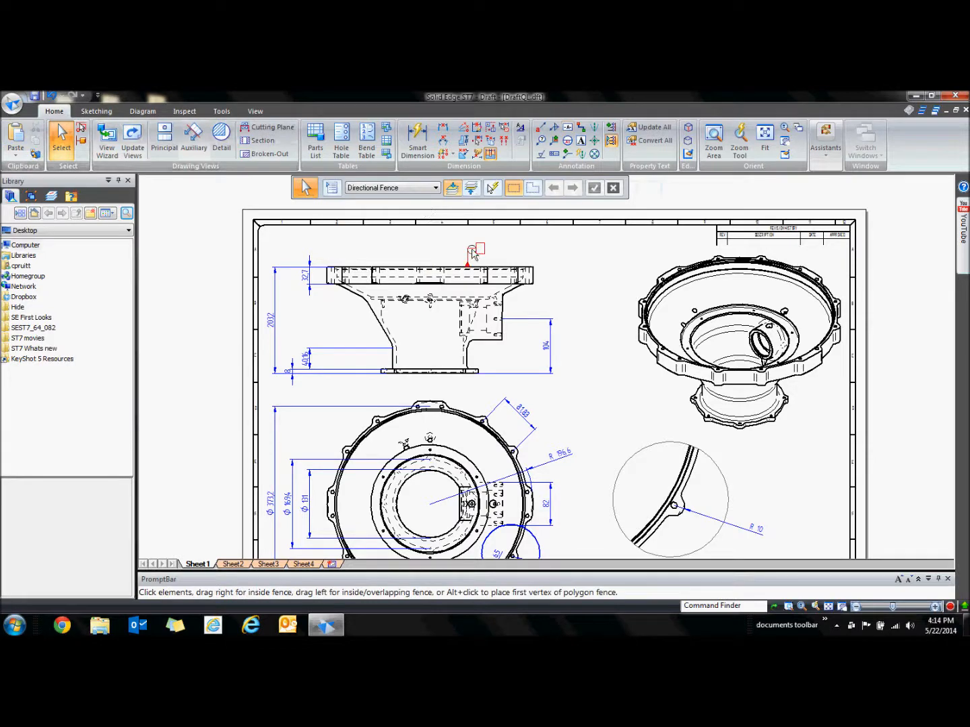
scroll(483, 253, "up", 2)
left_click(481, 250)
double_click(481, 251)
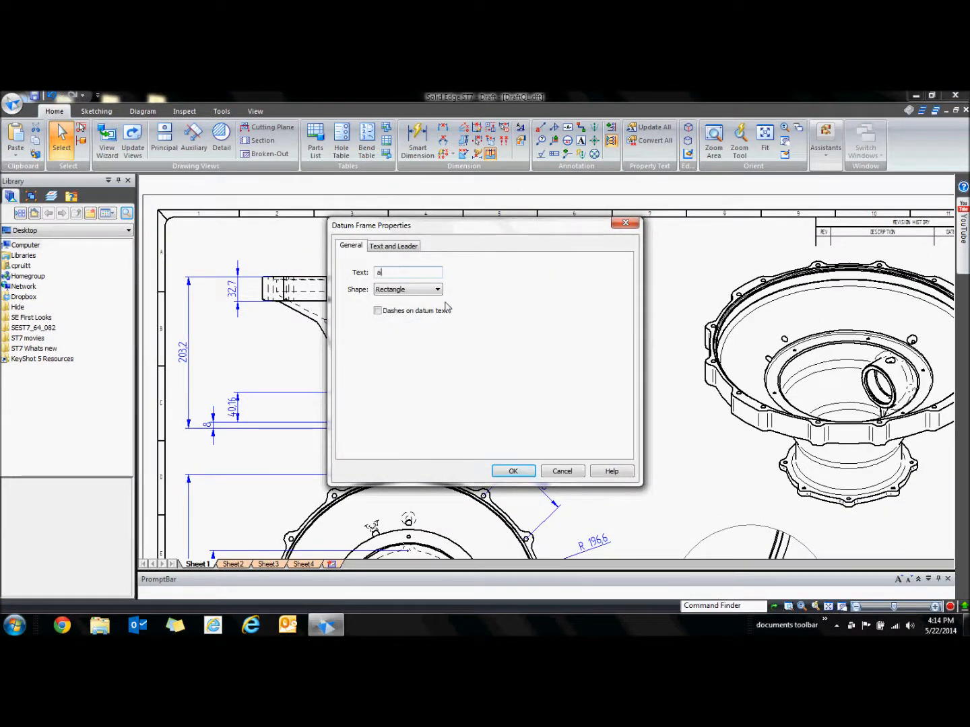
left_click(512, 470)
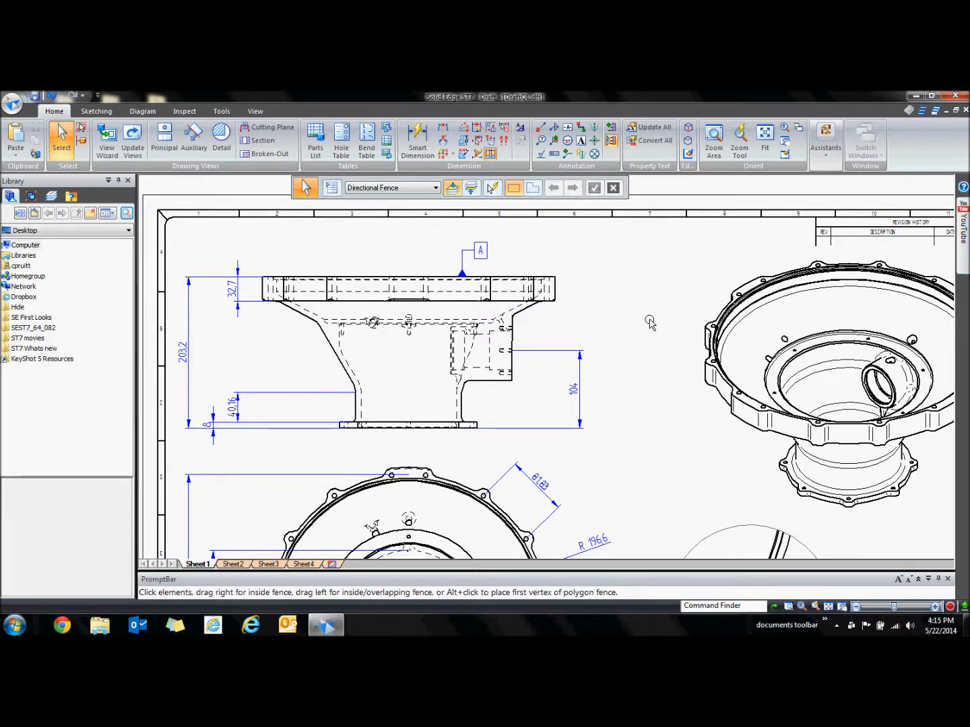
Start a feature control frame with cleared content, then insert the maximum material symbol, a divider and a reference to datum A's text.
left_click(552, 155)
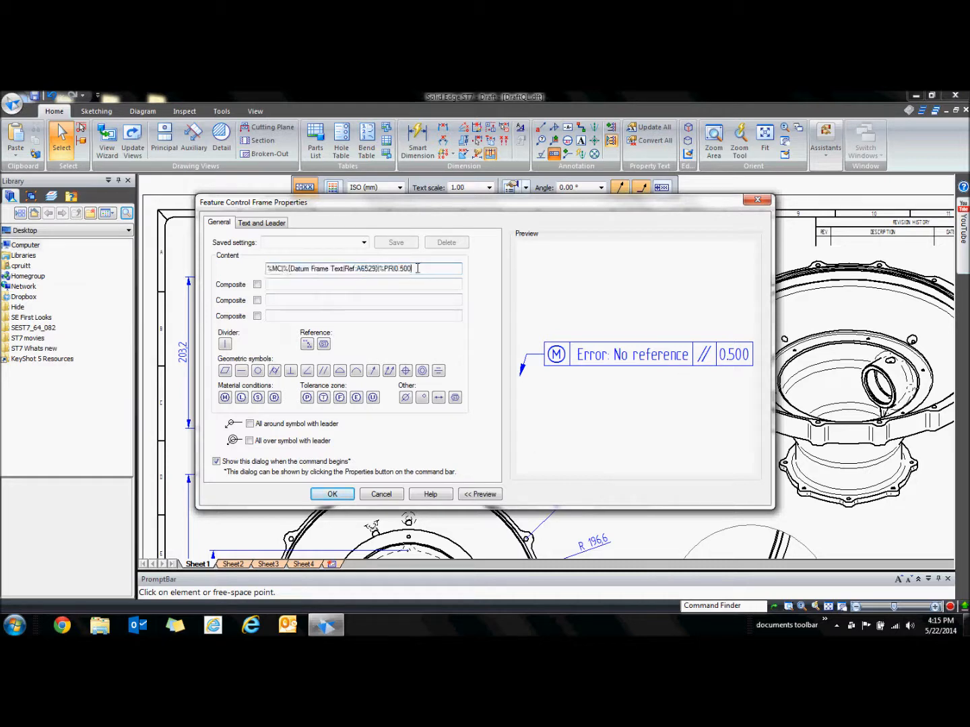
key("Delete")
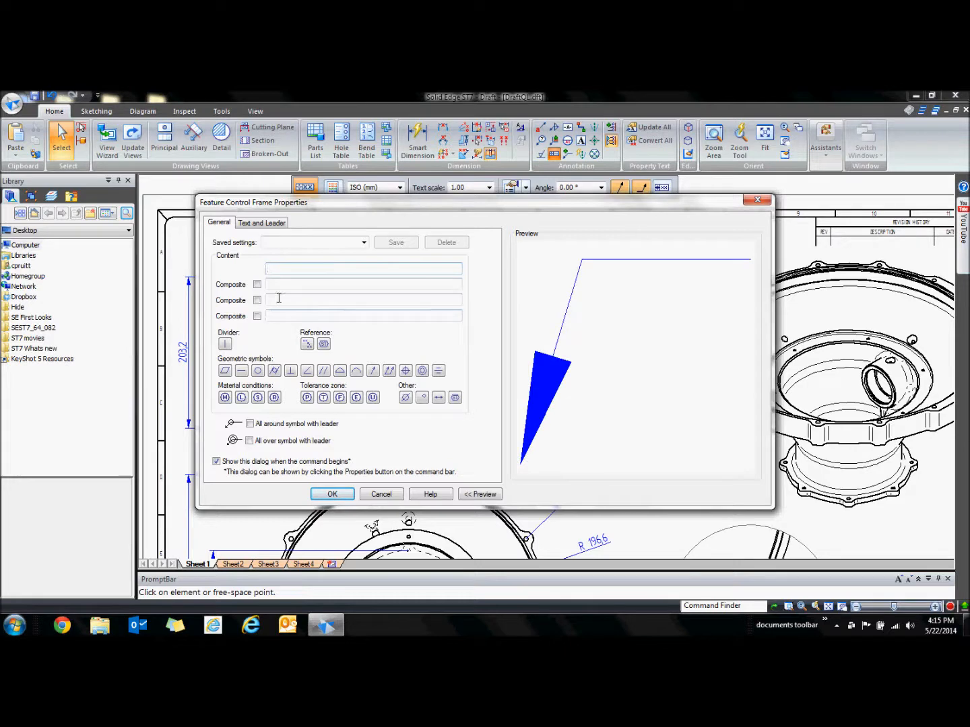
left_click(225, 397)
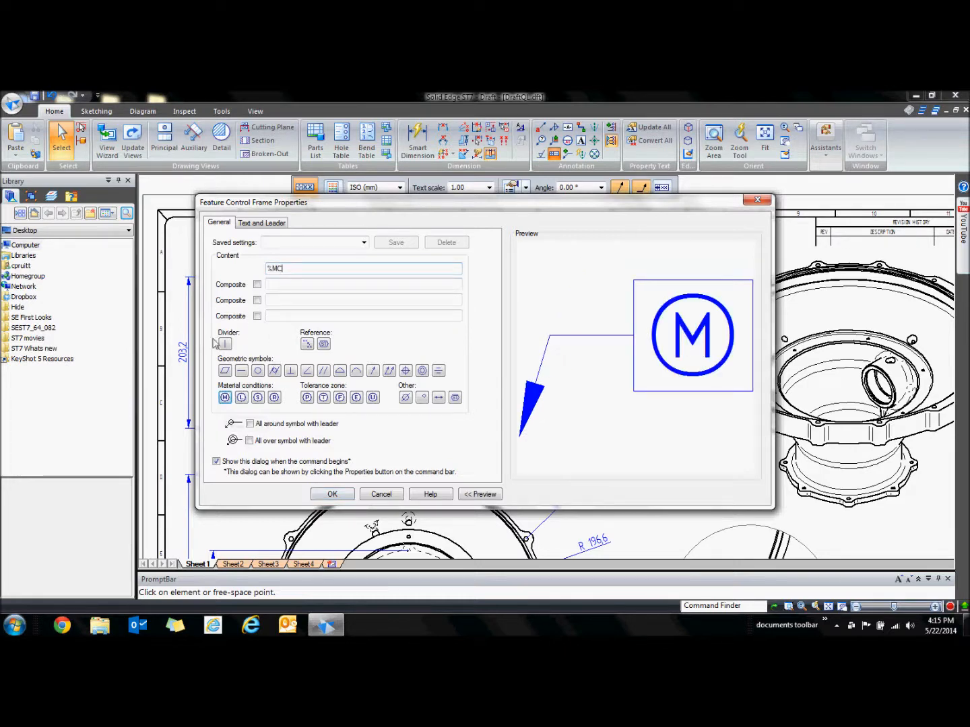
left_click(225, 344)
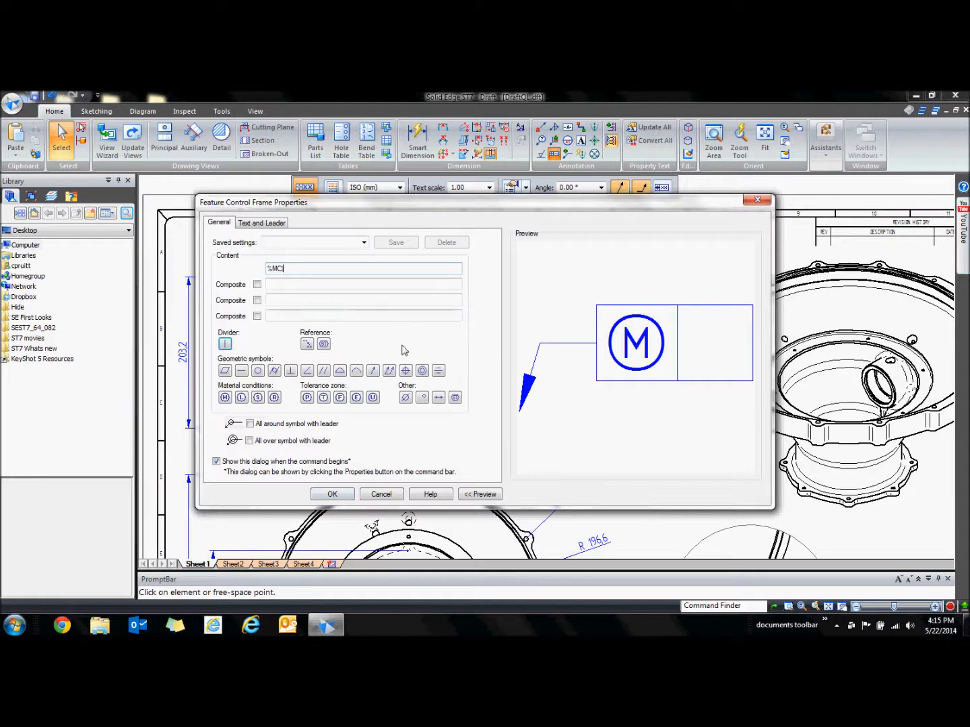
left_click(306, 344)
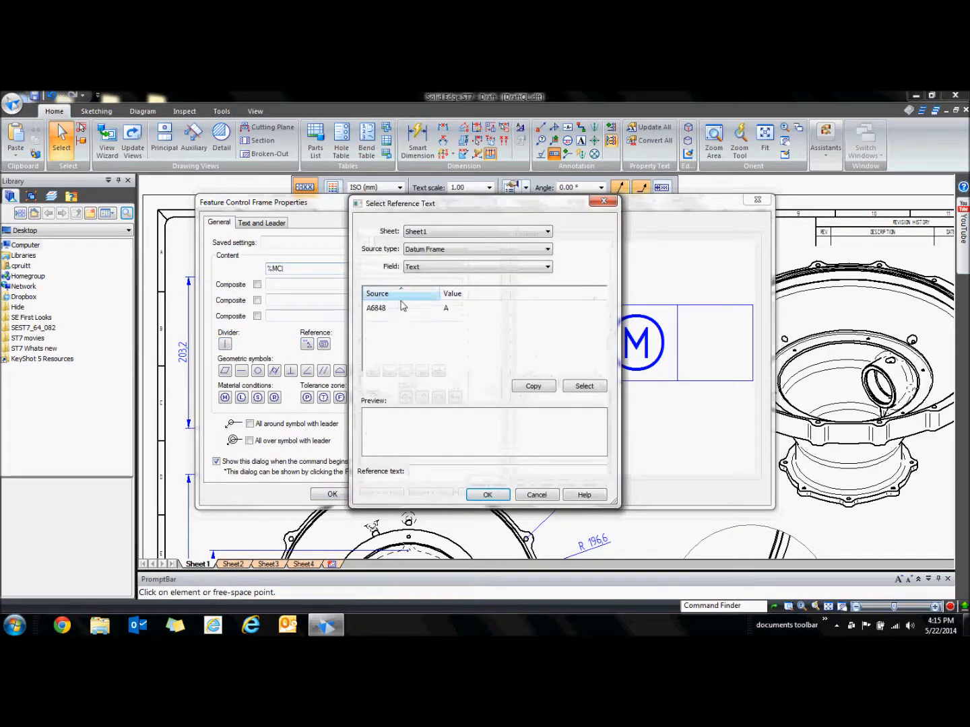
left_click(417, 311)
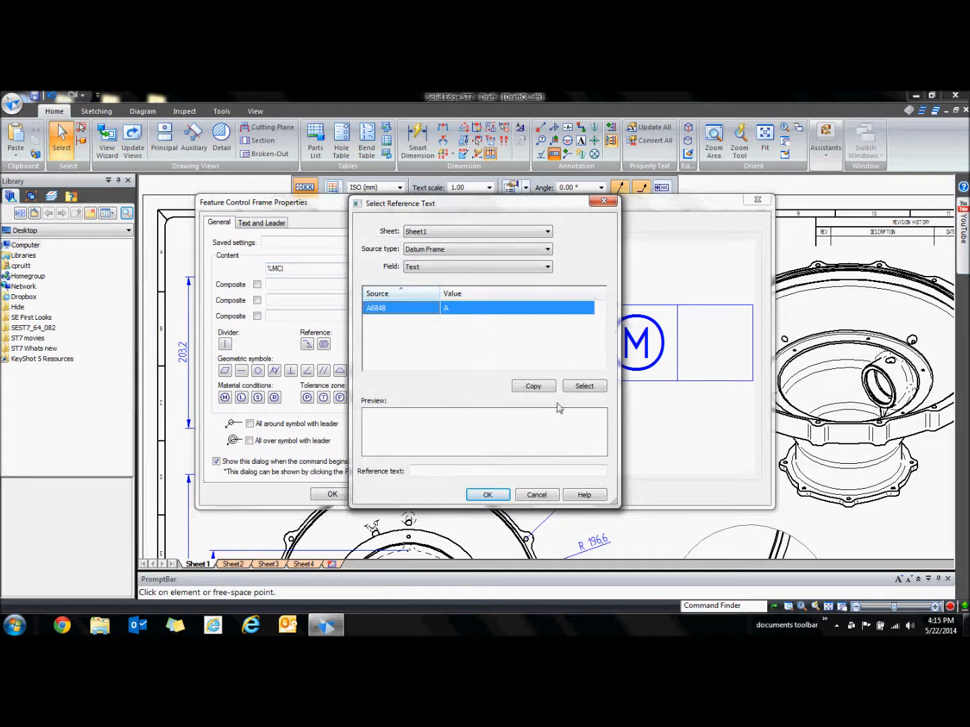
left_click(585, 386)
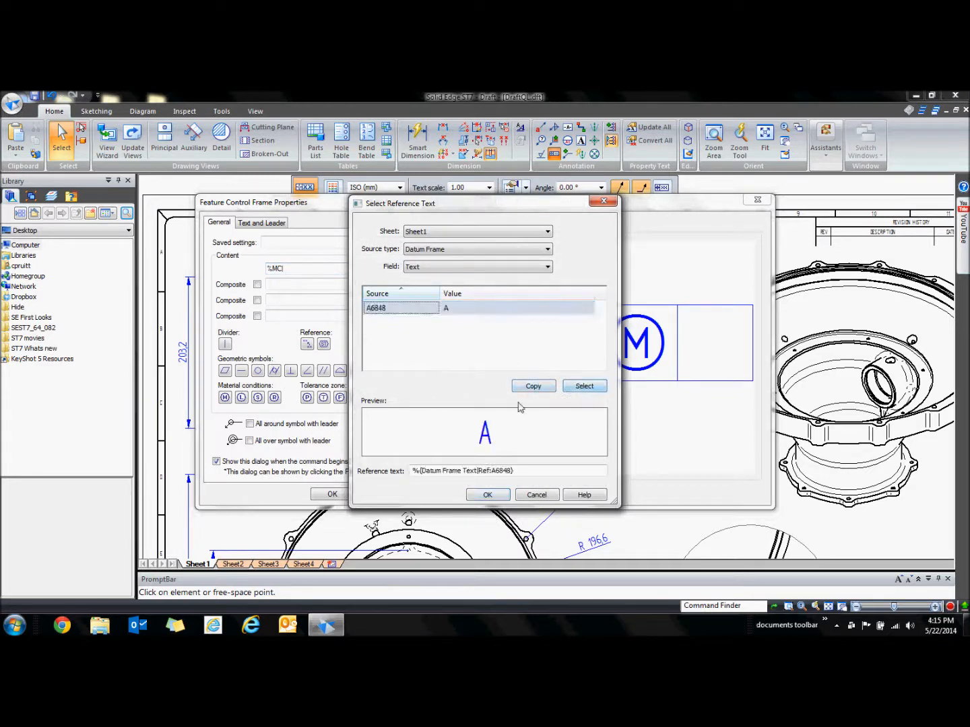
left_click(488, 495)
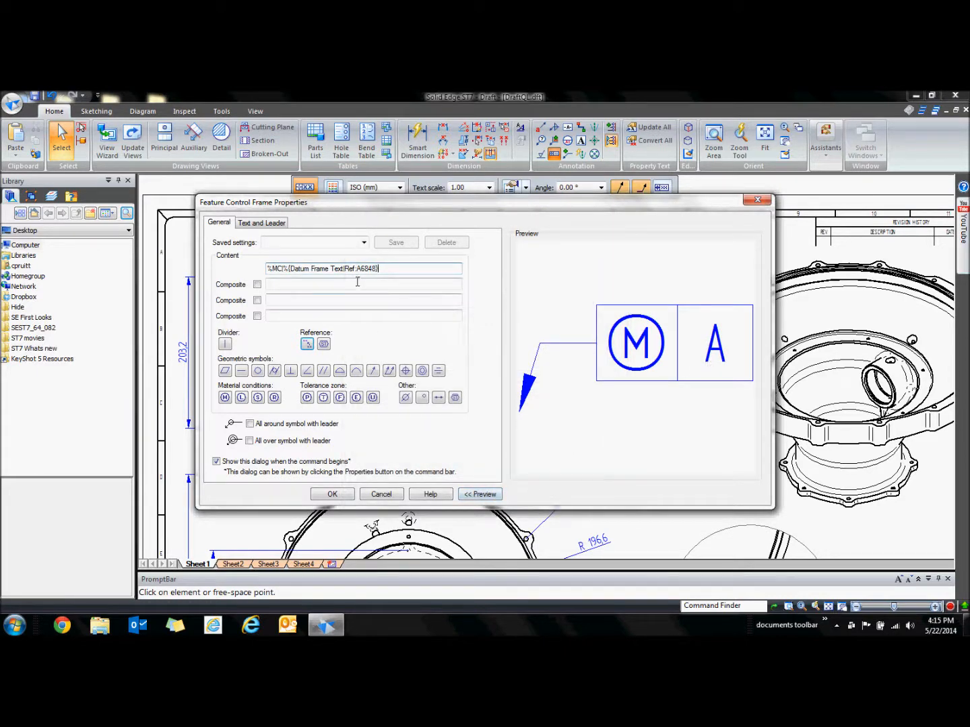
Append a parallelism symbol and a 0.050 tolerance to the feature control frame, each in its own divided compartment.
left_click(225, 343)
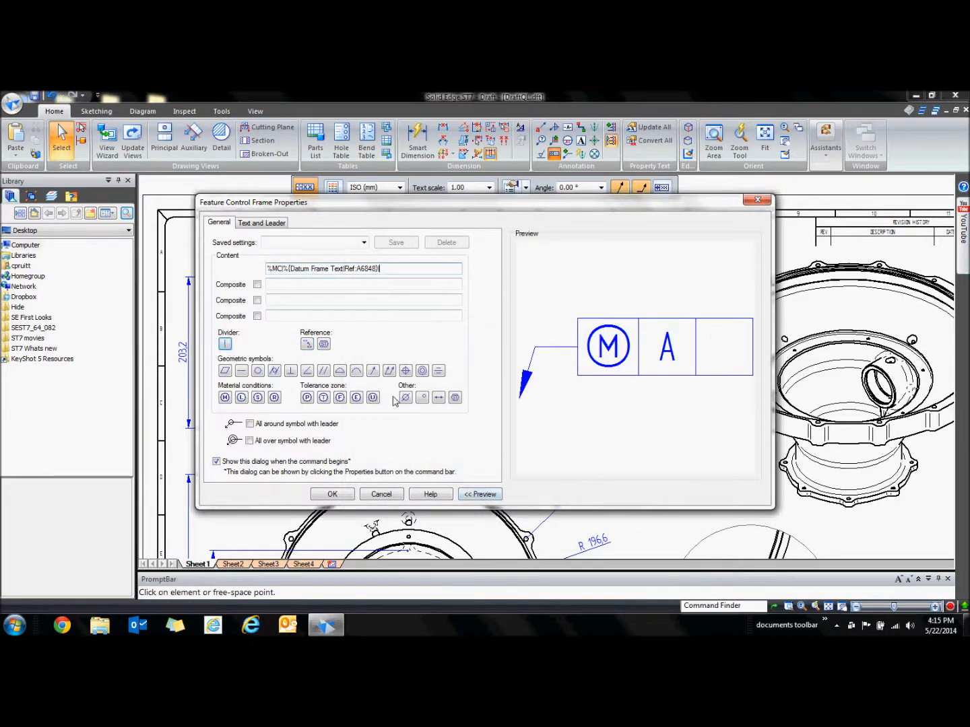
left_click(324, 371)
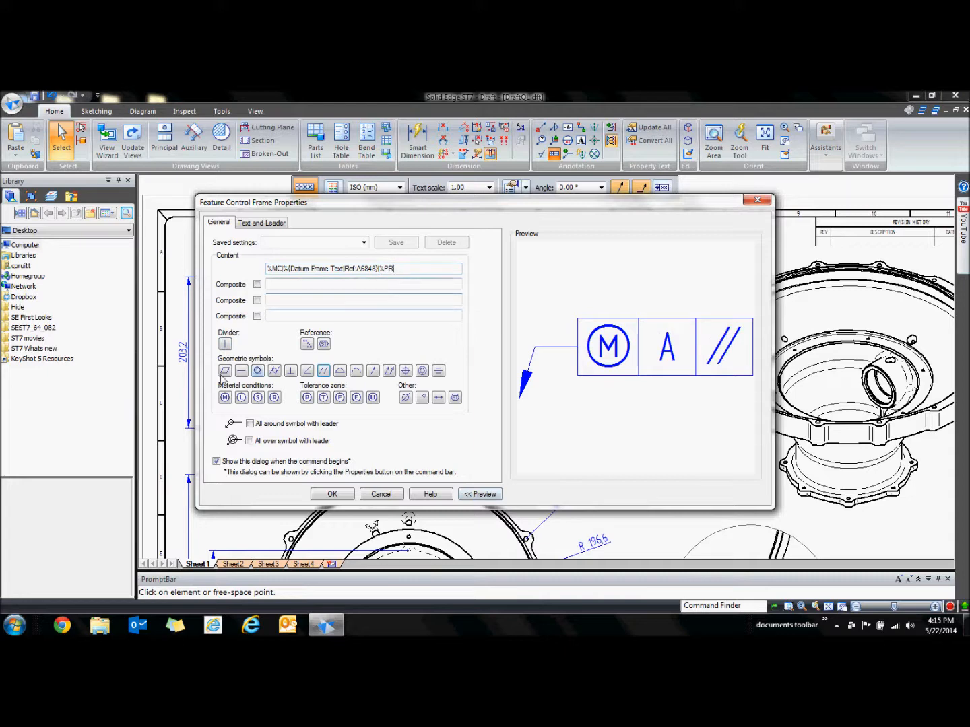
left_click(223, 344)
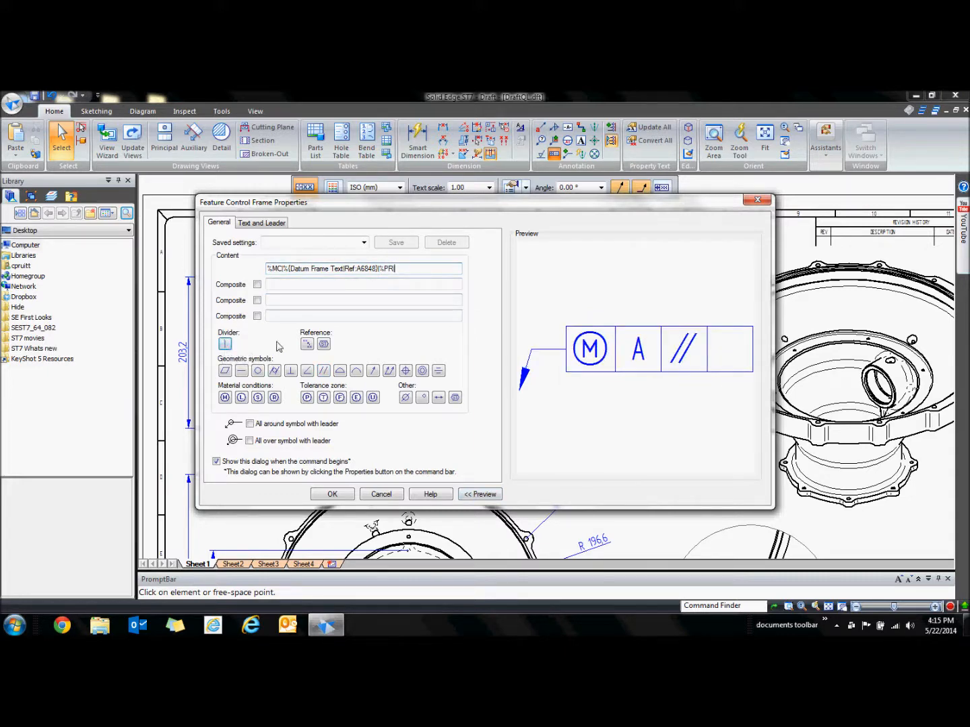
type("0.0500")
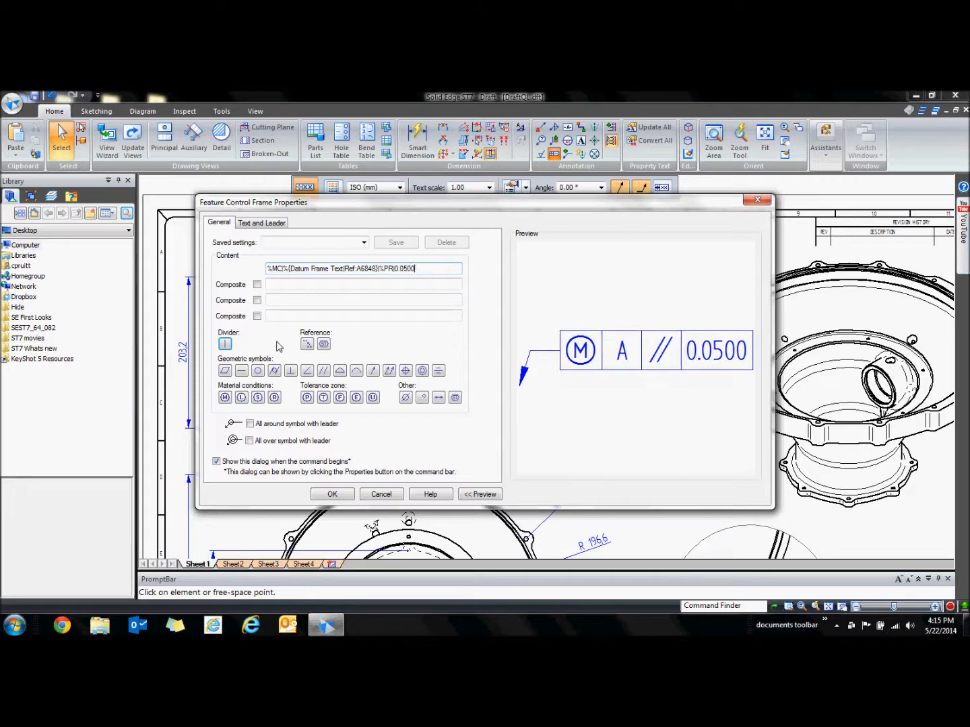
key("BackSpace")
key("BackSpace")
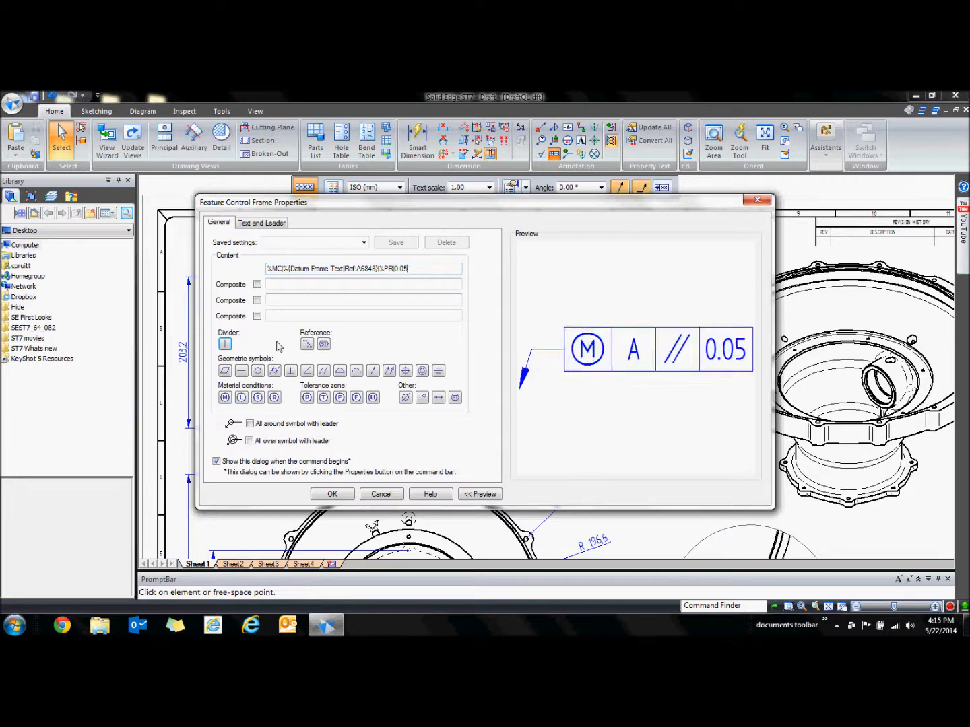
type("0")
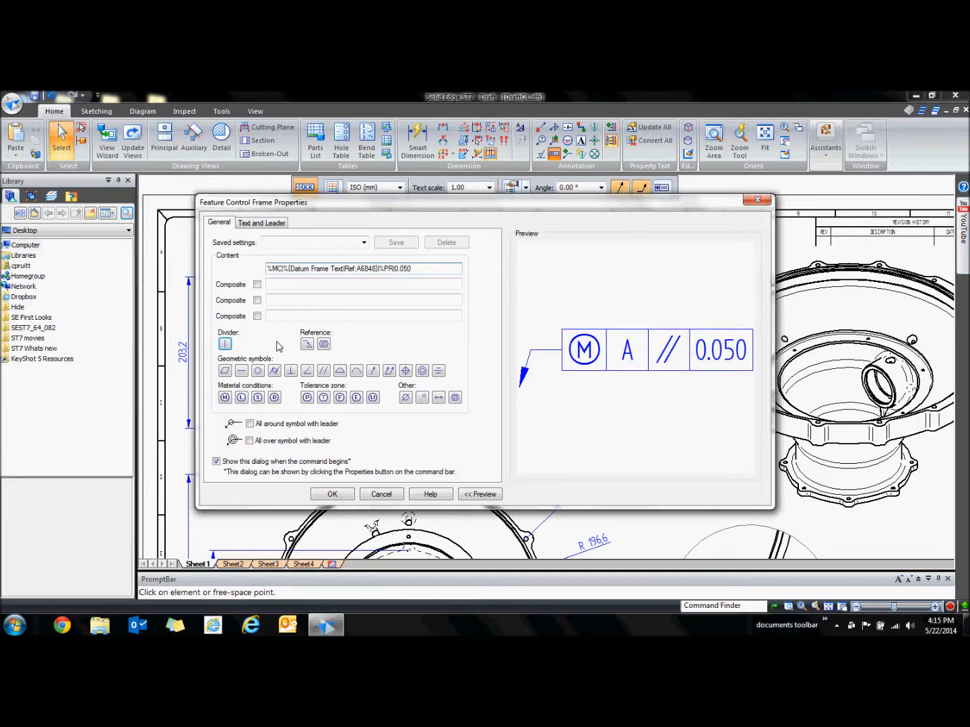
Attach the feature control frame to the bottom edge of the side view's lower flange and place it just below.
left_click(332, 495)
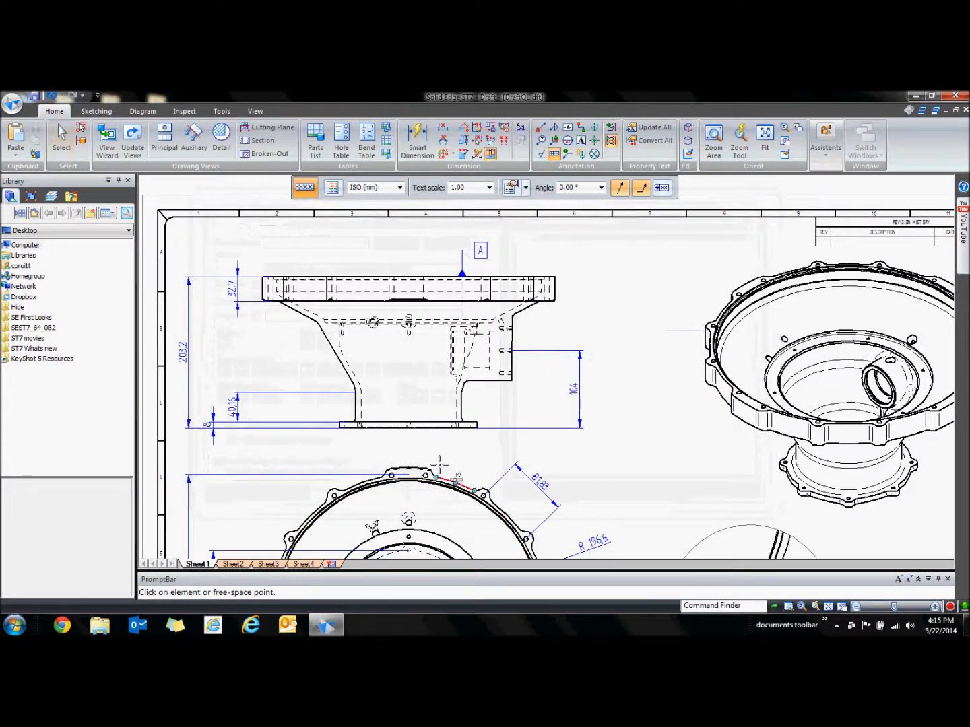
left_click(413, 428)
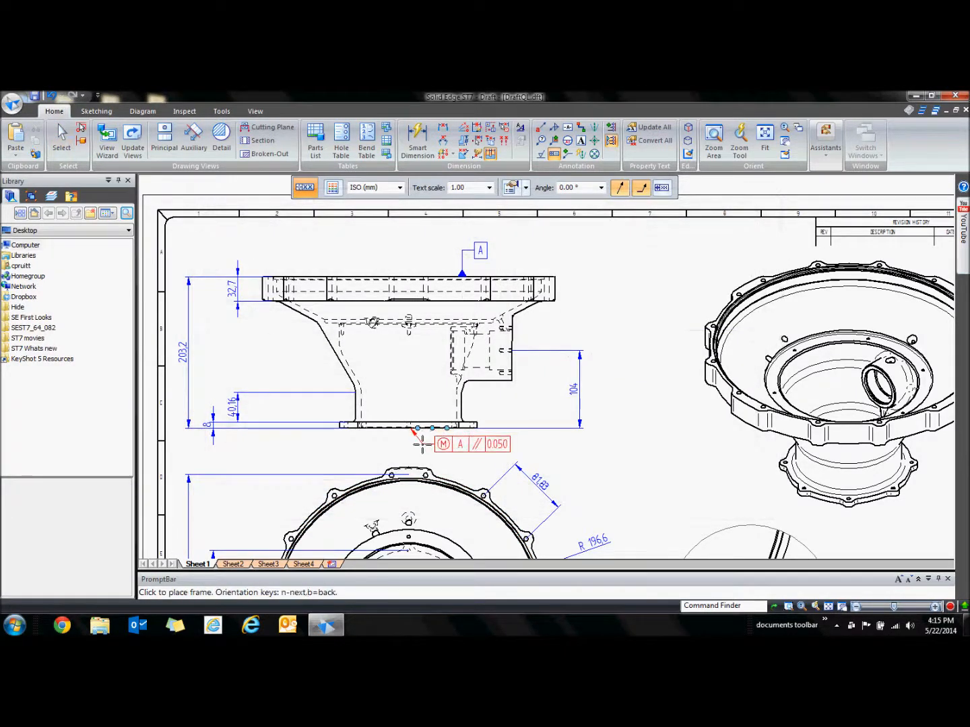
left_click(423, 449)
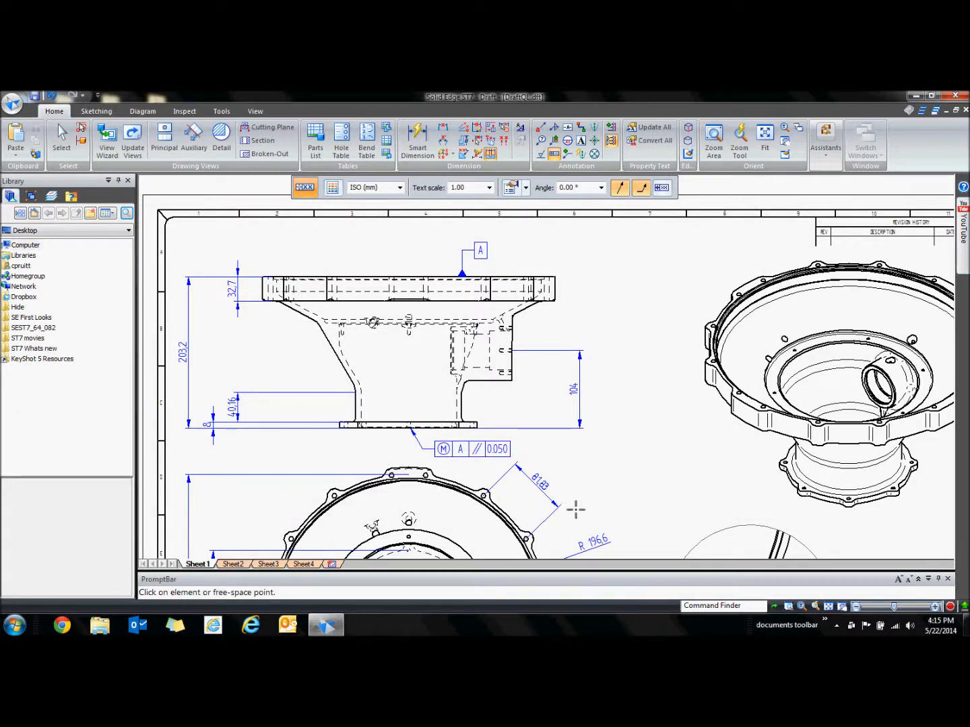
key("Escape")
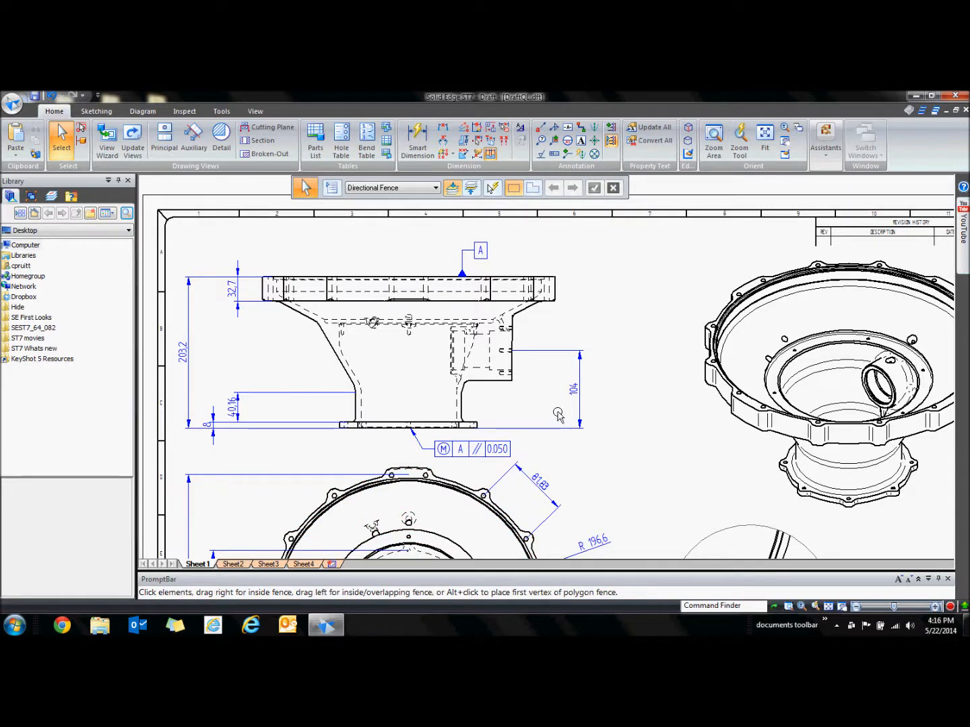
Change the text of the datum frame above the side view to B.
double_click(482, 252)
double_click(375, 272)
type("B")
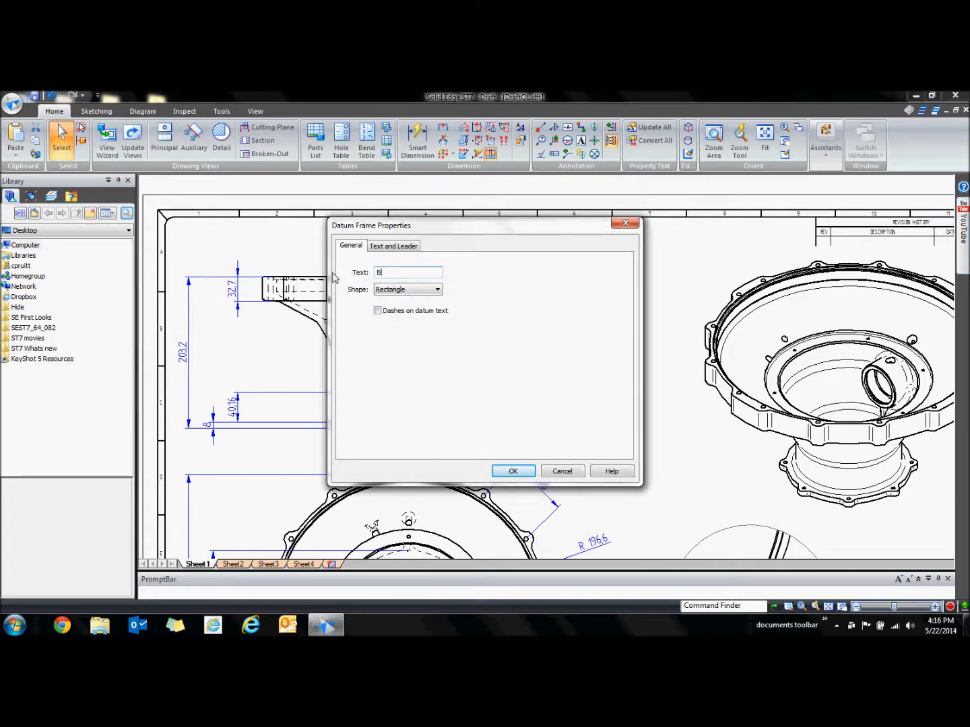
left_click(512, 471)
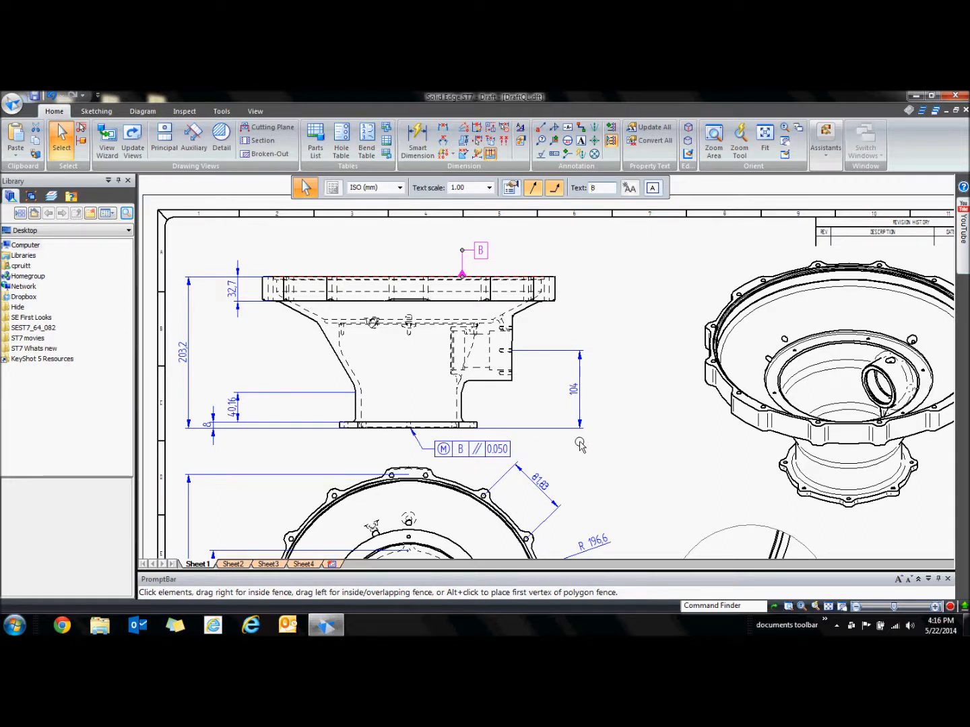
Switch to Sheet2 and move the pedal assembly view down and to the right, away from the parts list.
scroll(600, 489, "down", 5)
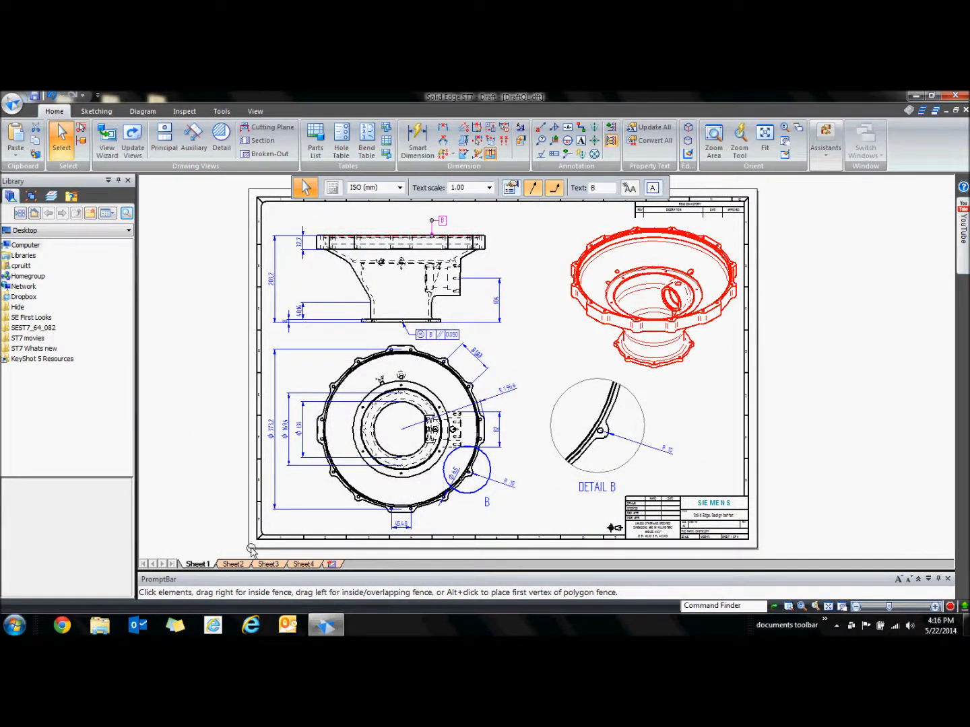
left_click(236, 566)
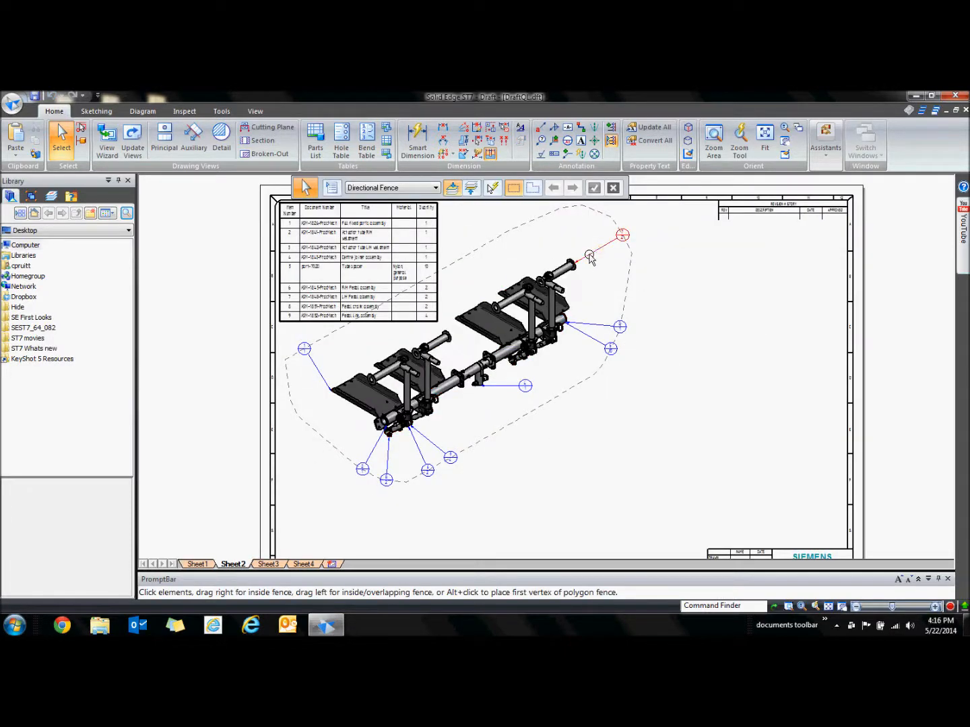
left_click_drag(499, 366, 591, 404)
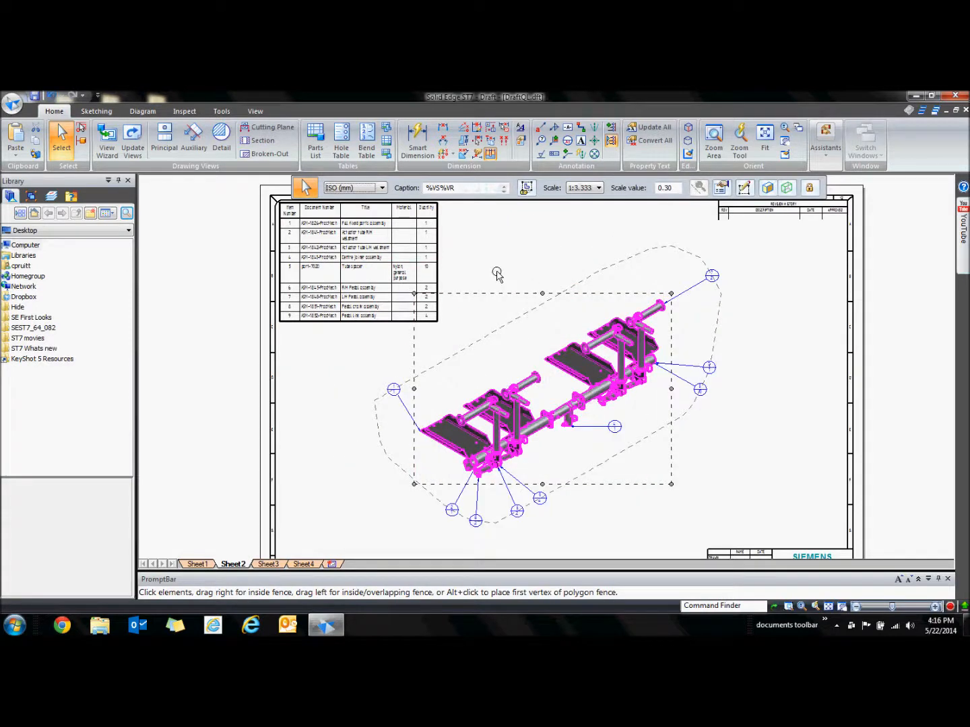
left_click(487, 291)
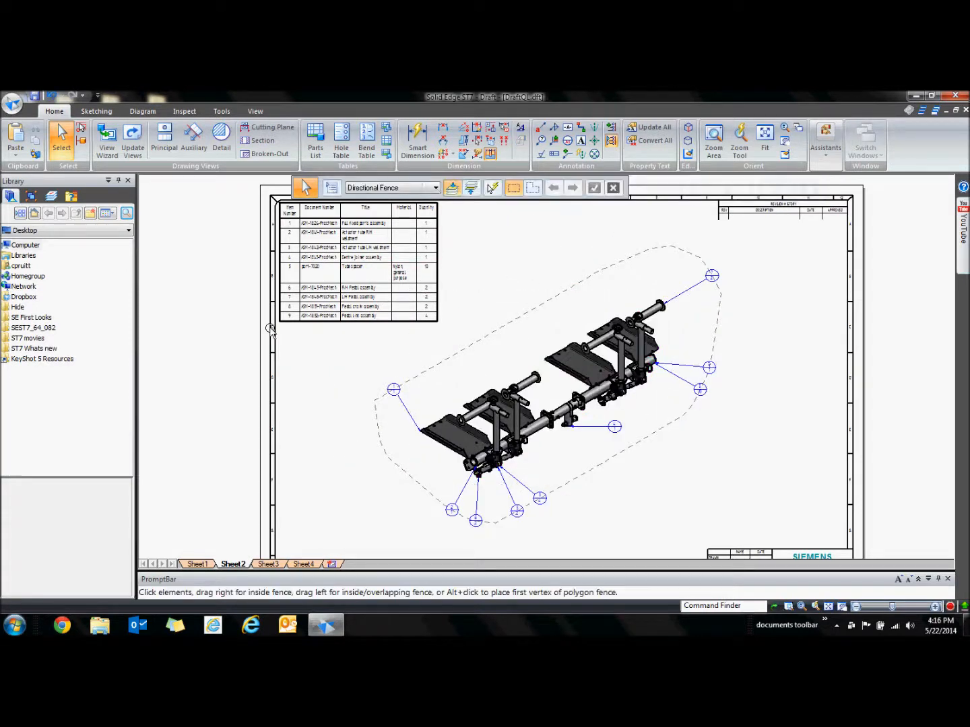
Turn off the thumbnail preview for the pedal assembly's parts list table.
left_click(306, 224)
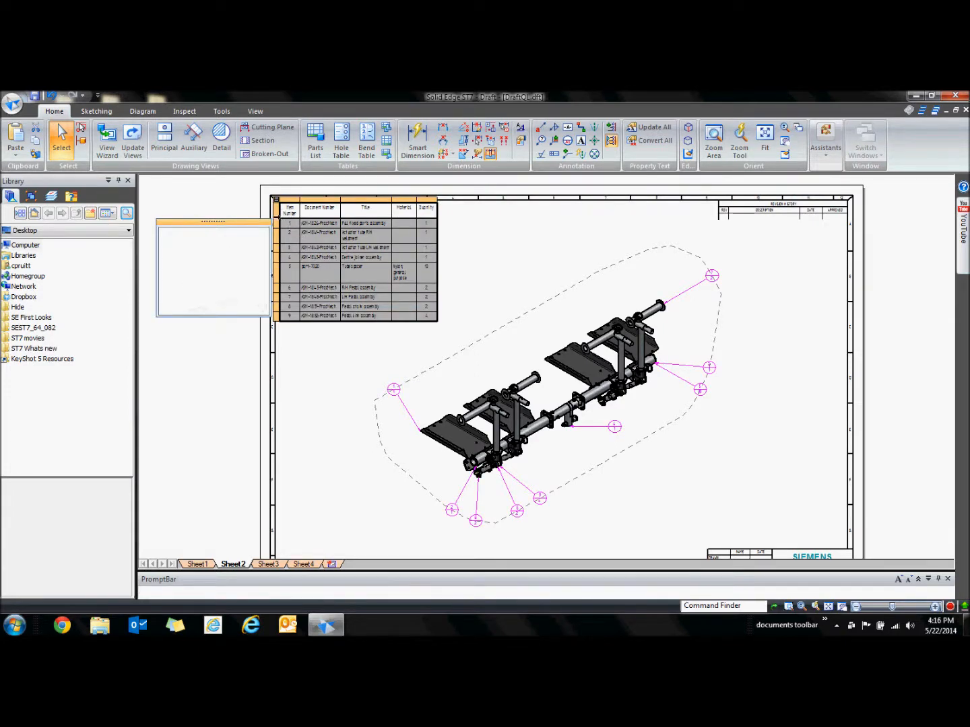
scroll(276, 216, "up", 4)
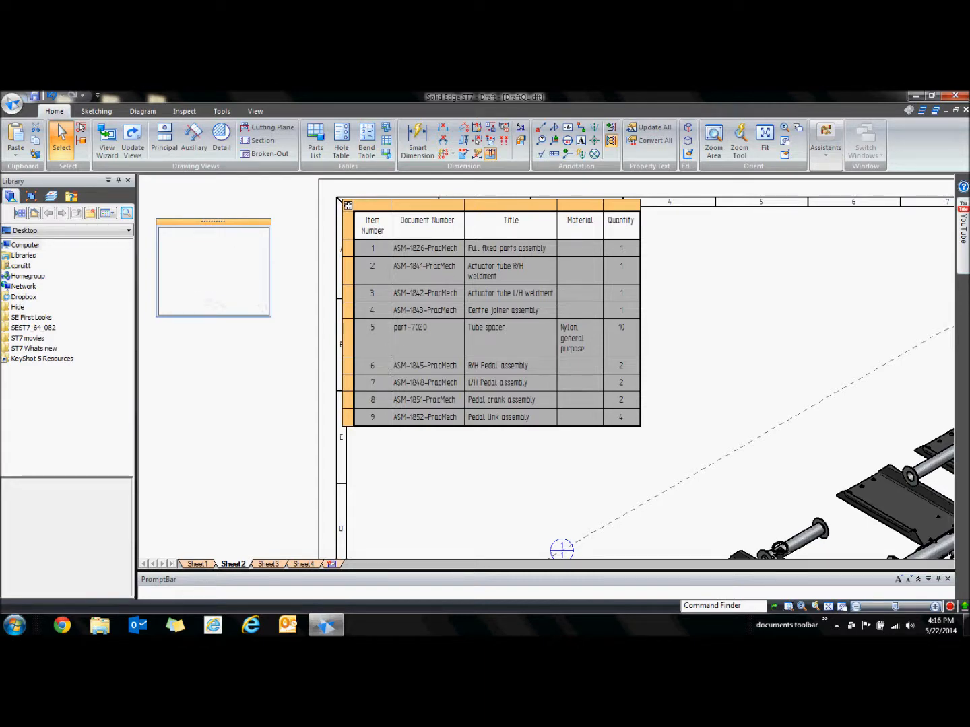
left_click(347, 206)
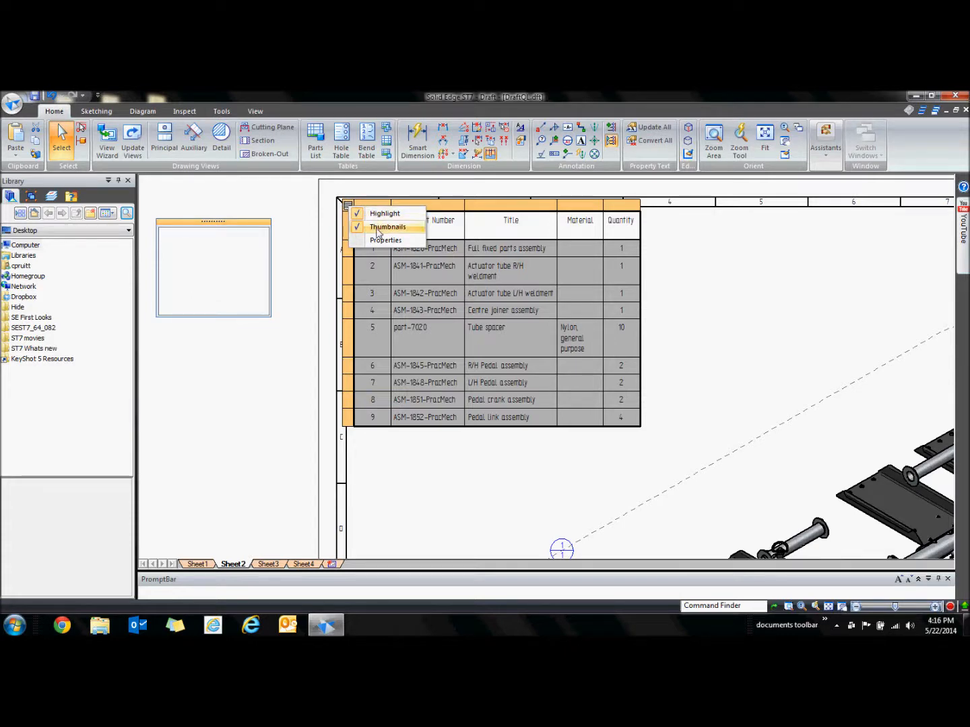
left_click(360, 228)
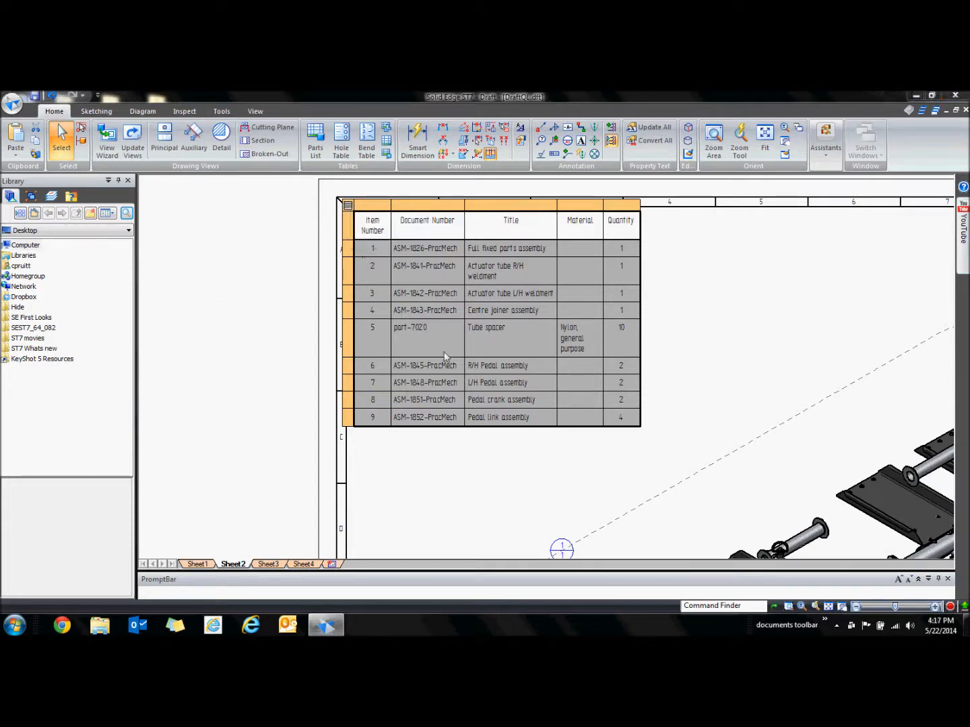
Select item rows 3 to 6 and 8 in the parts list to examine which assembly components each one highlights.
scroll(431, 377, "down", 3)
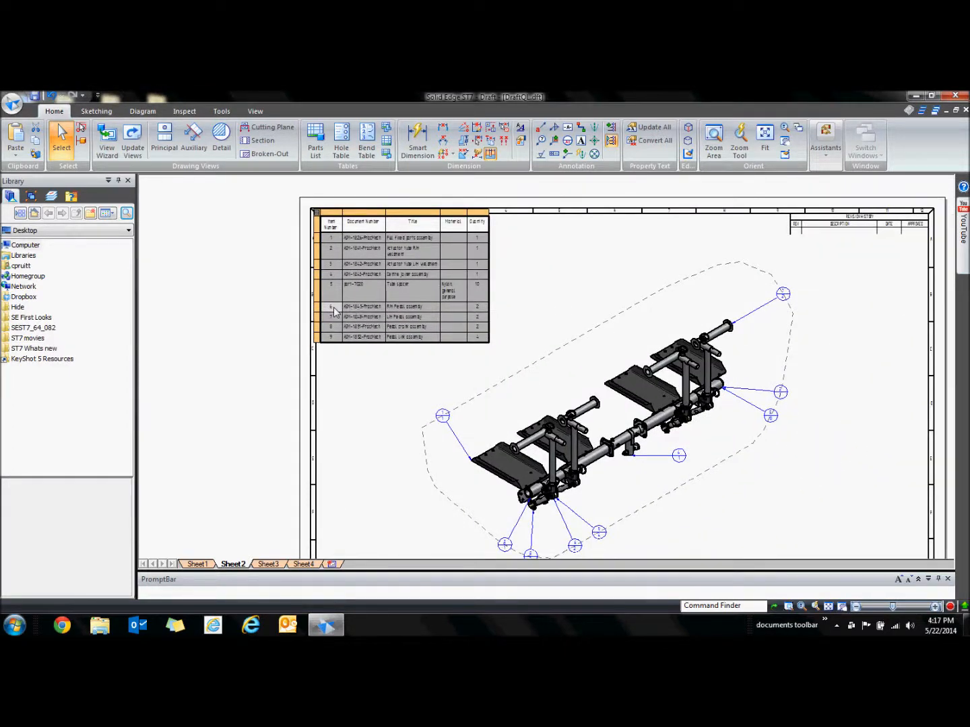
left_click(335, 312)
left_click(332, 288)
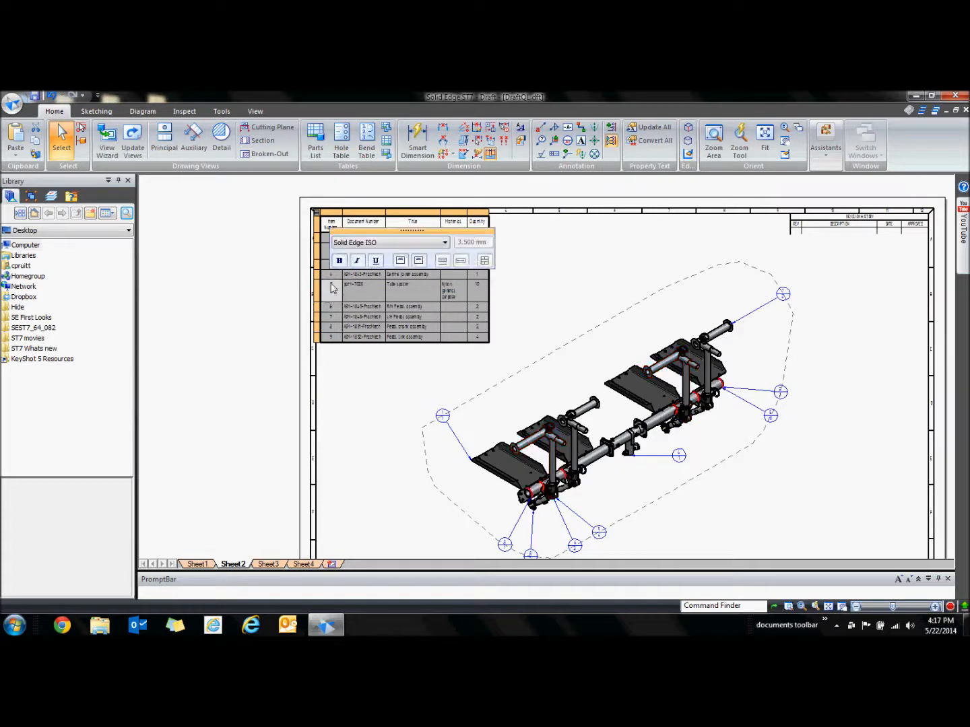
left_click(329, 275)
left_click(329, 264)
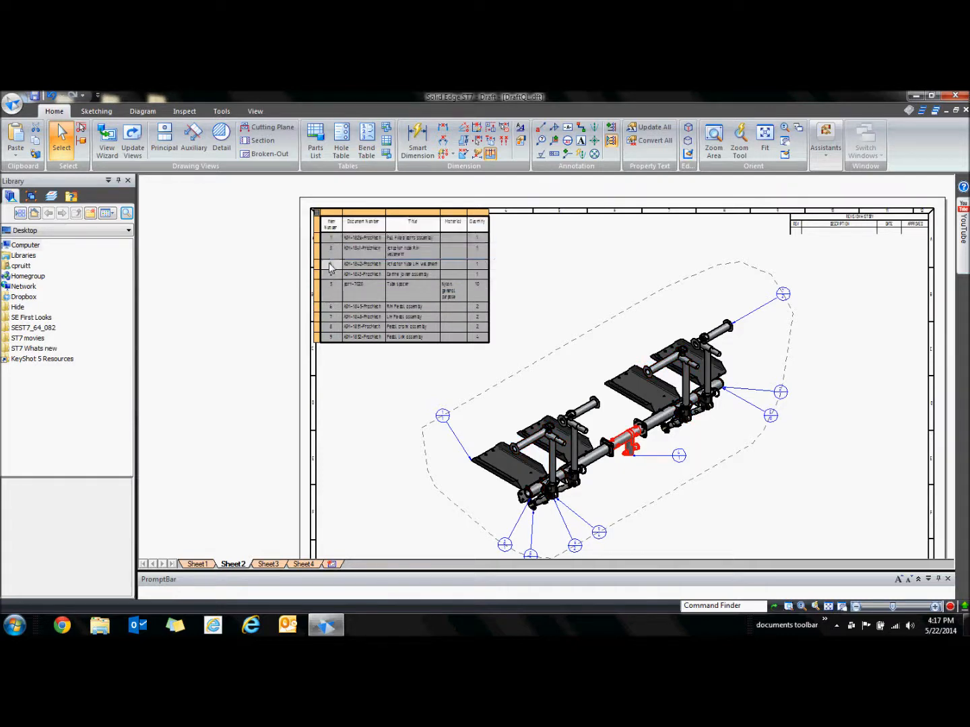
left_click(332, 328)
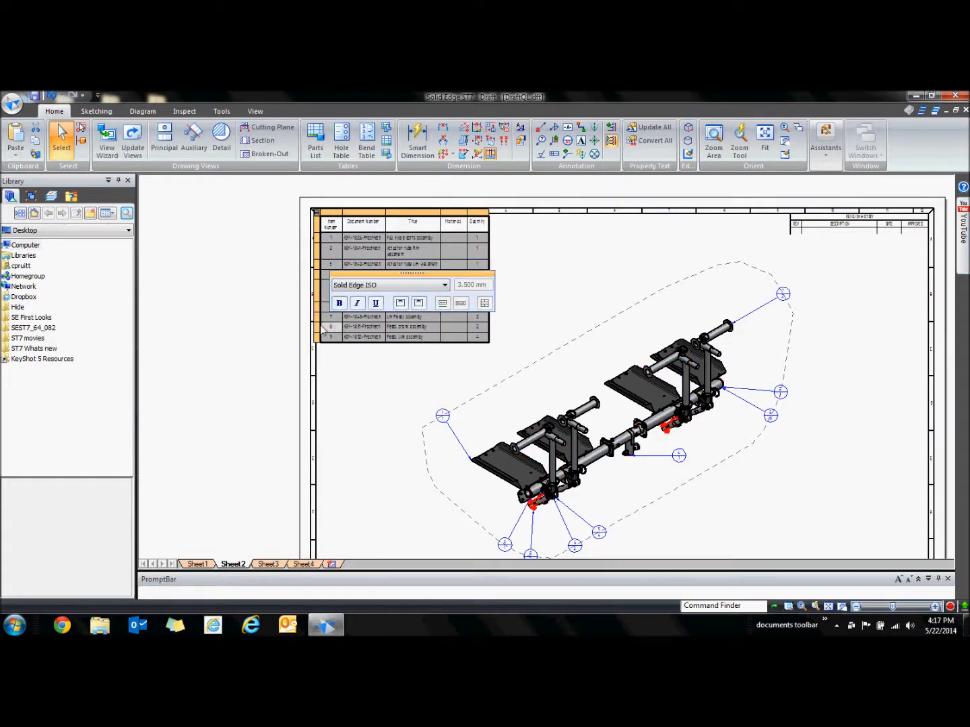
left_click(331, 268)
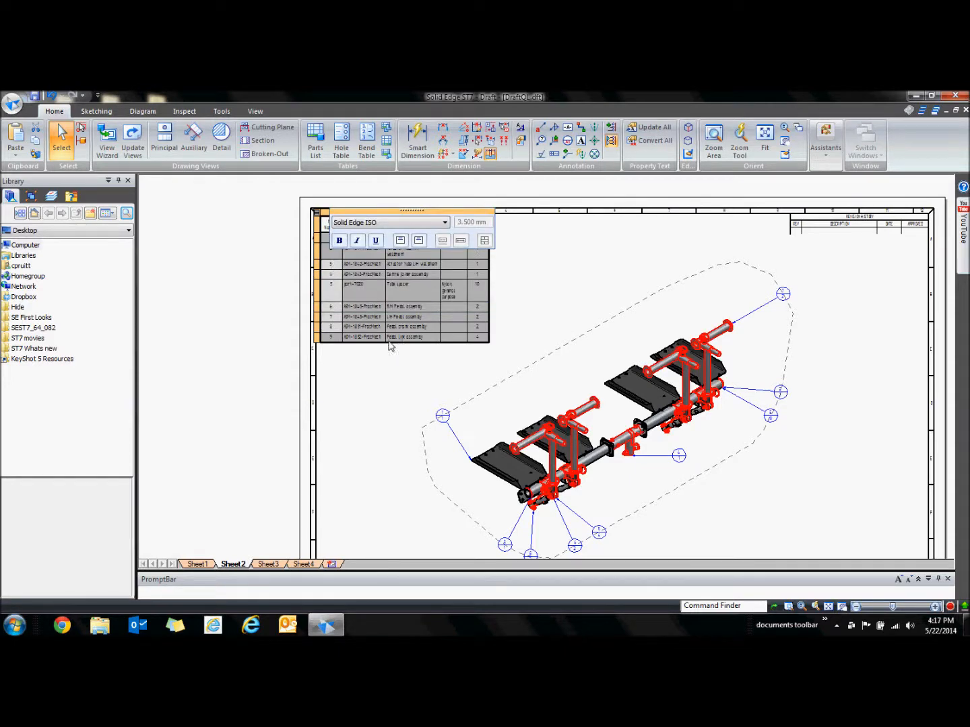
left_click(388, 383)
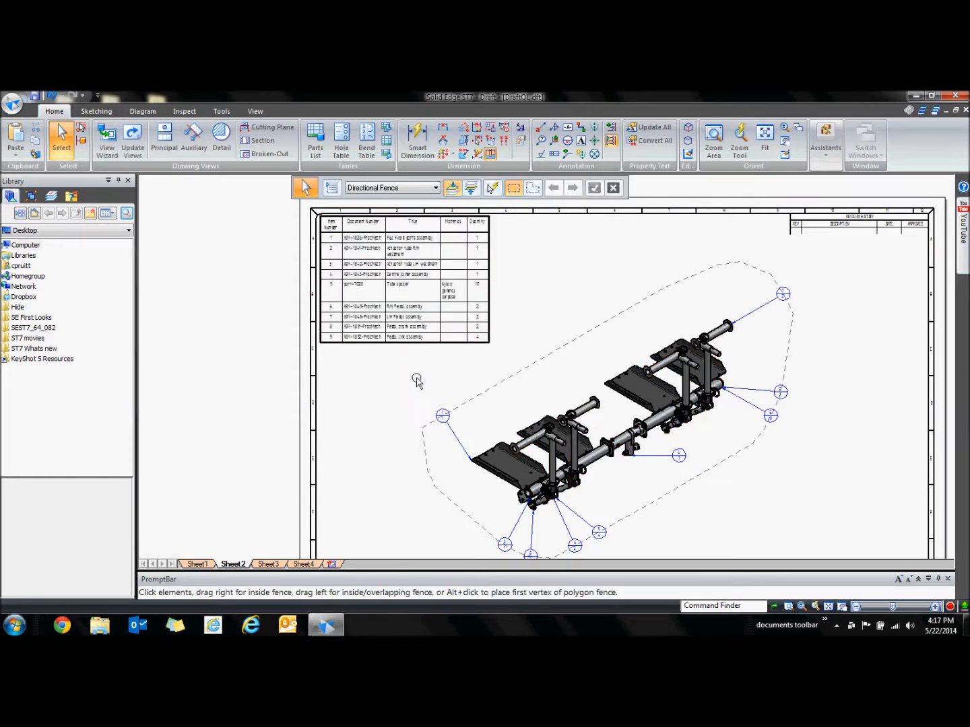
Glance at the frame drawing on Sheet3, and bring up the bracket's flat pattern view on Sheet4.
left_click(275, 565)
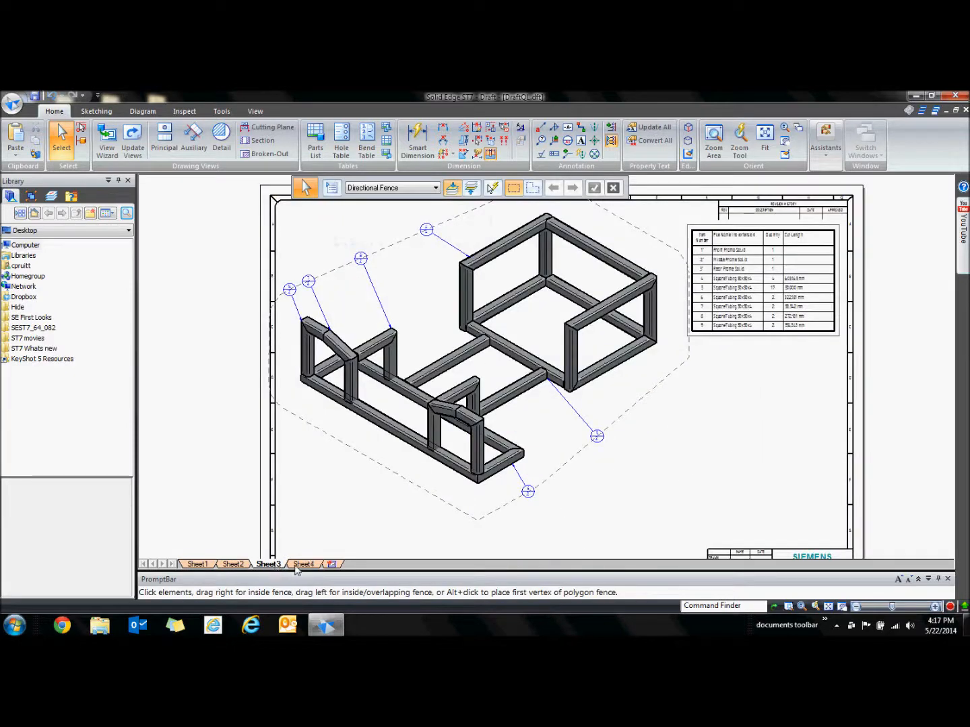
left_click(297, 566)
scroll(609, 474, "down", 1)
mouse_move(610, 473)
middle_mouse_down()
mouse_move(601, 446)
mouse_move(554, 418)
middle_mouse_up()
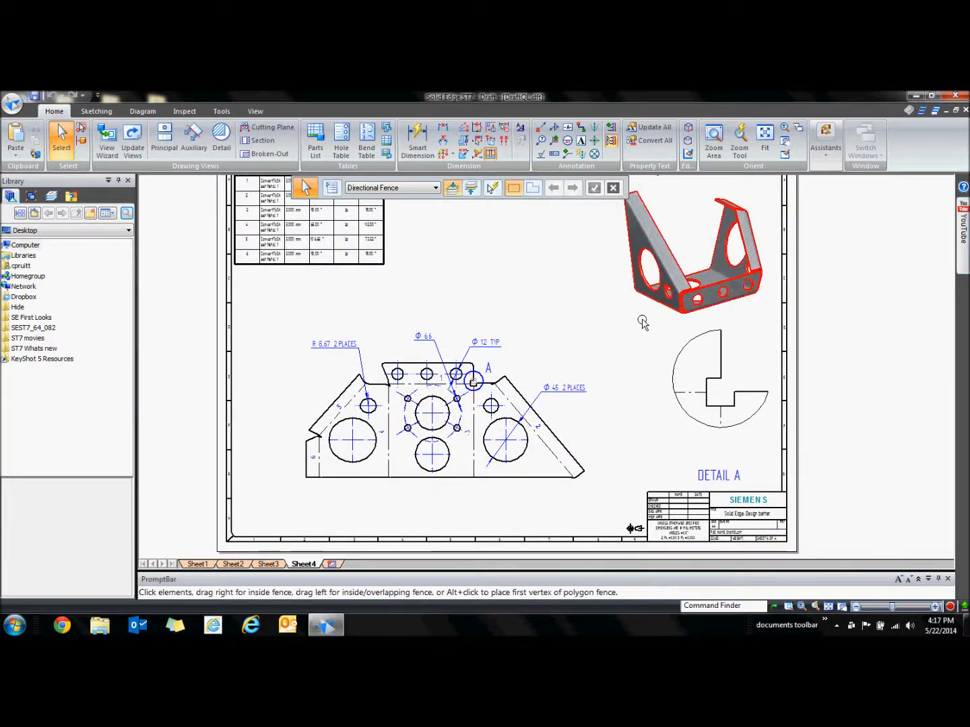
scroll(606, 390, "up", 2)
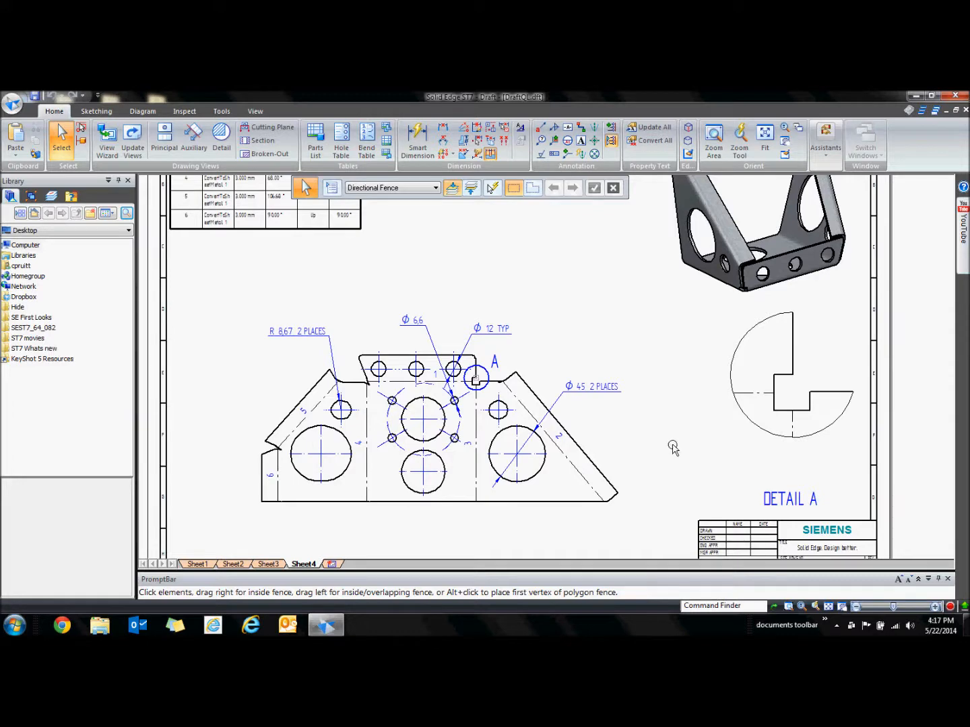
Add automatic coordinate dimensions to the flat pattern's circle center points, using its left vertical edge as origin, with the horizontal set below the view.
left_click(440, 154)
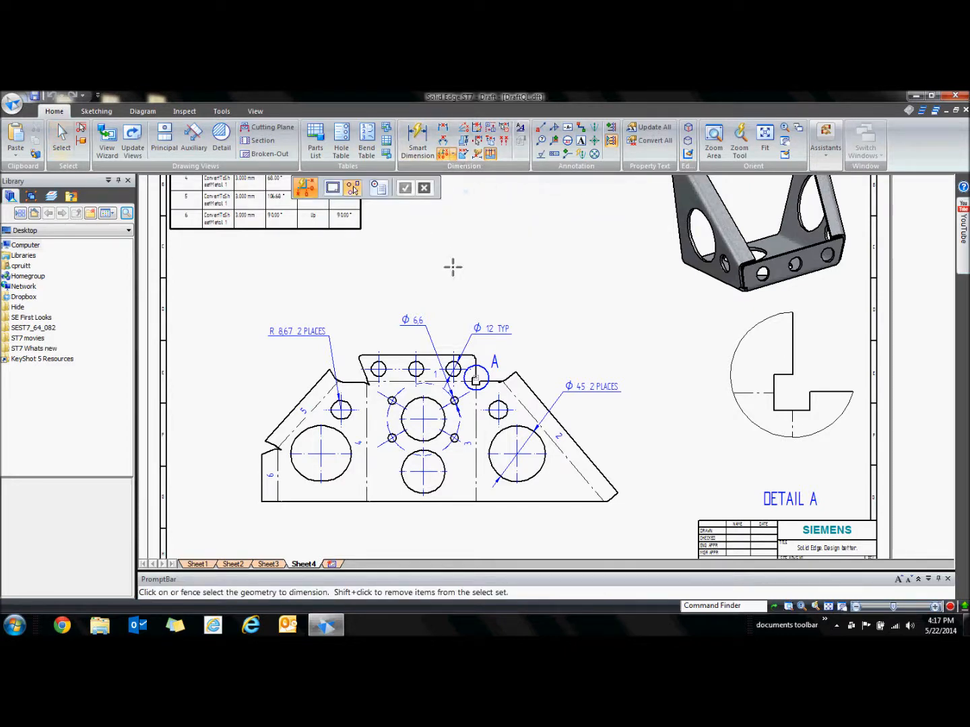
left_click(353, 189)
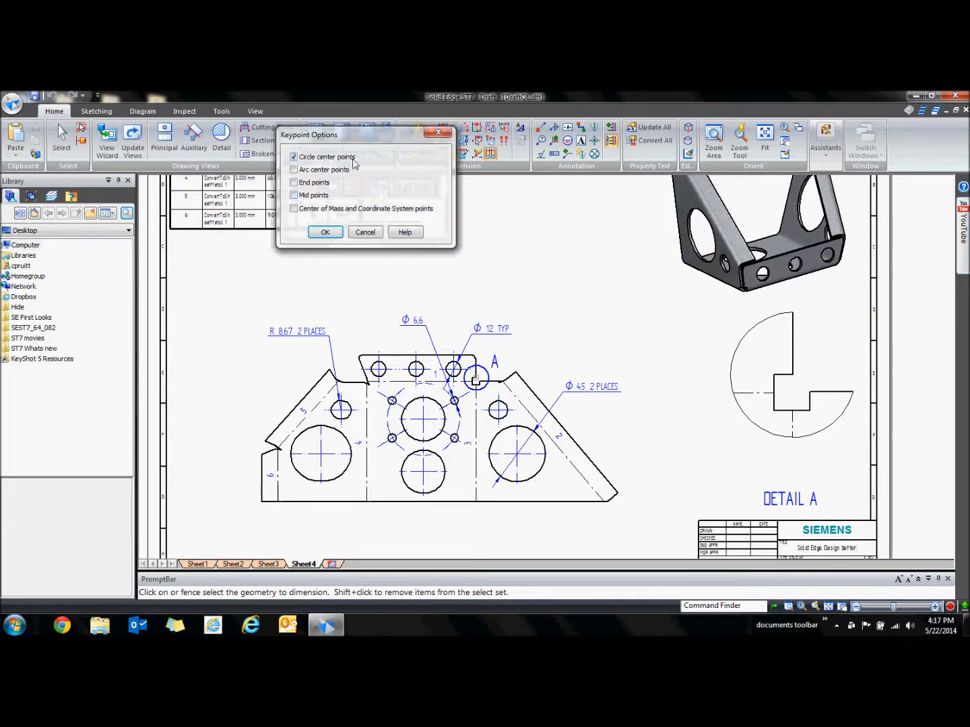
left_click(325, 232)
mouse_move(268, 311)
left_mouse_down()
mouse_move(609, 496)
mouse_move(641, 526)
left_mouse_up()
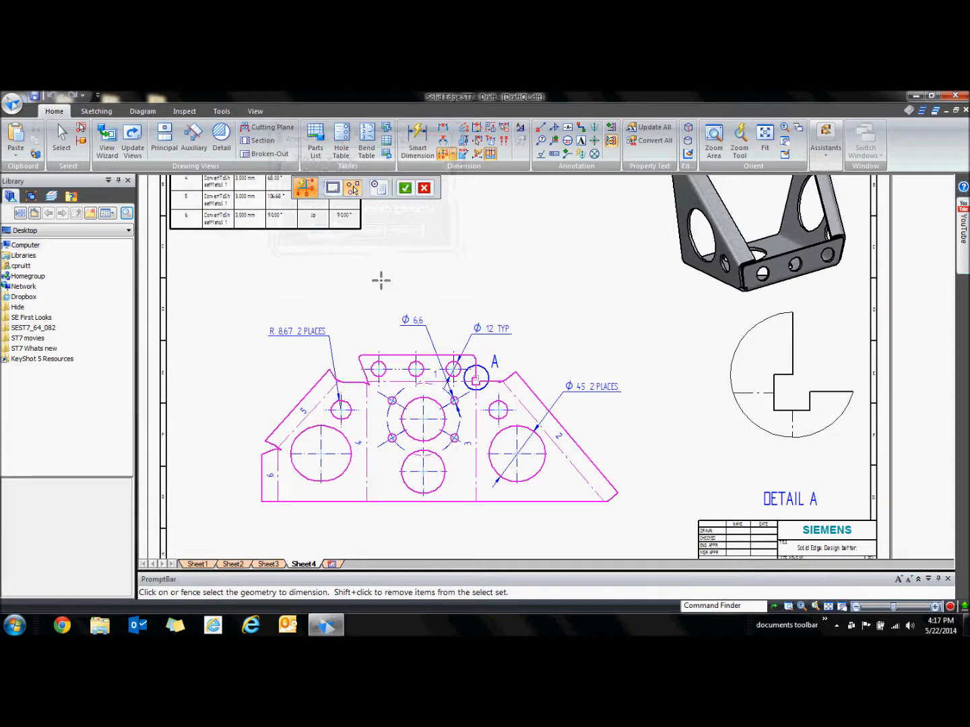
left_click(405, 188)
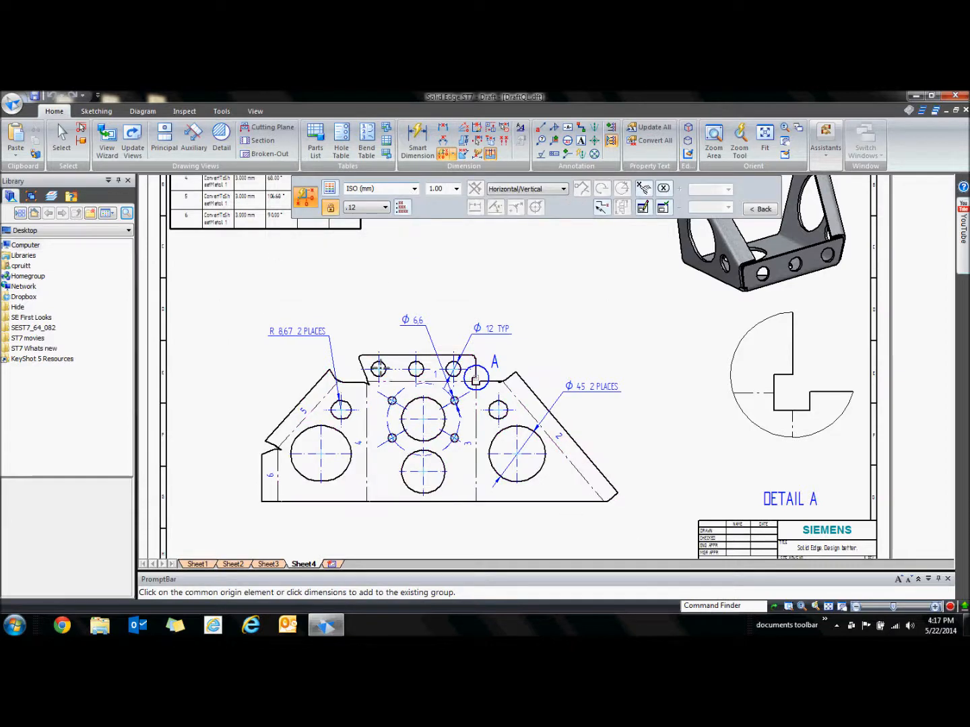
left_click(263, 493)
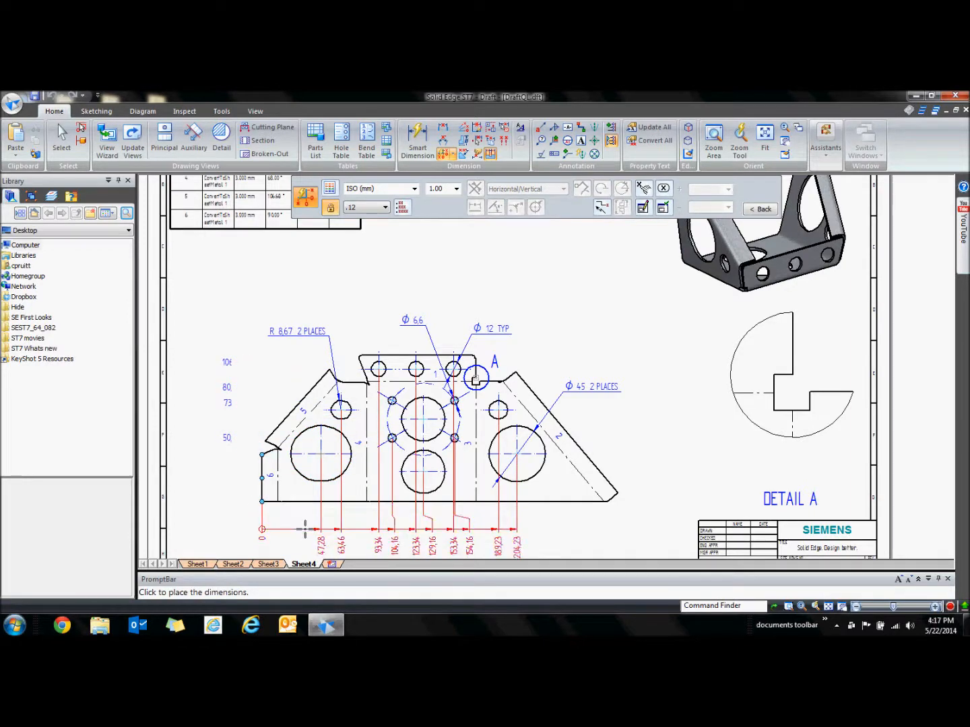
left_click(306, 530)
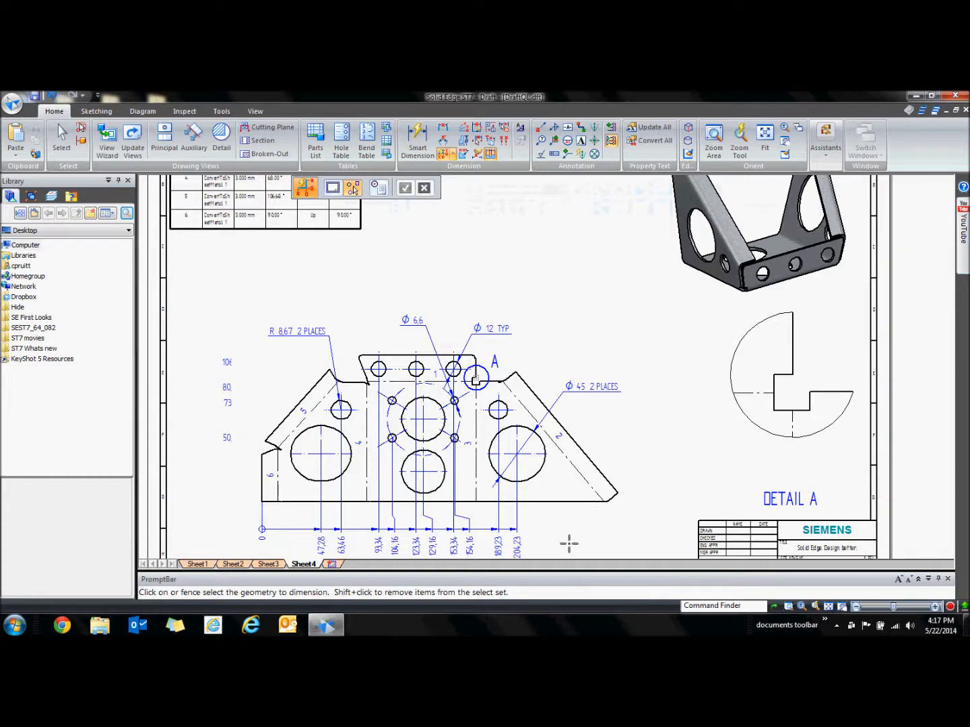
scroll(567, 528, "down", 3)
middle_click_drag(567, 524, 564, 446)
scroll(565, 446, "up", 3)
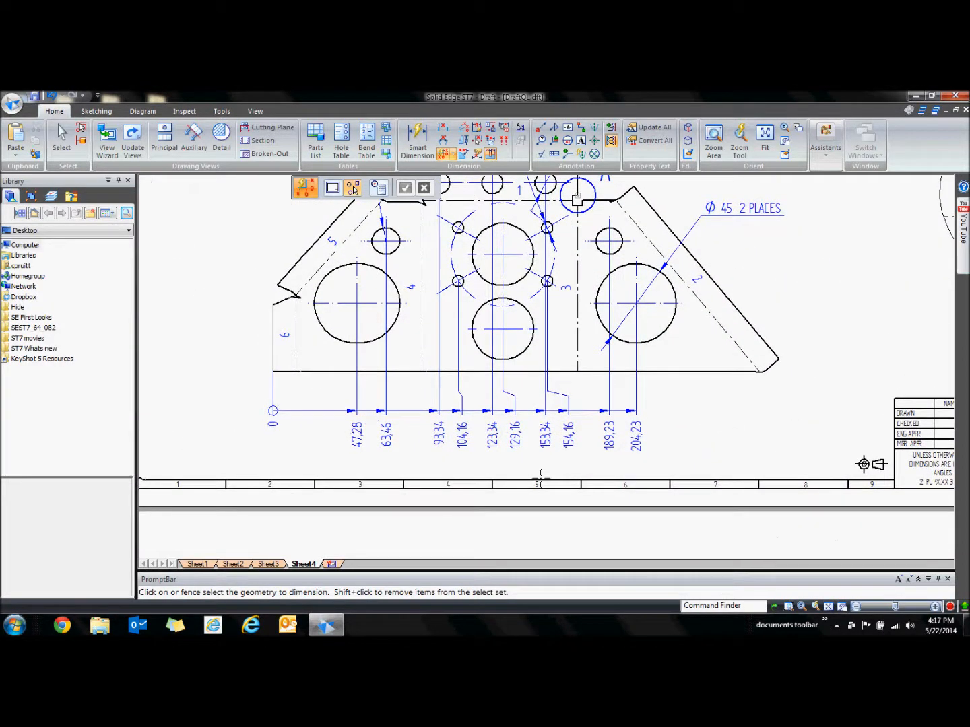
key("Escape")
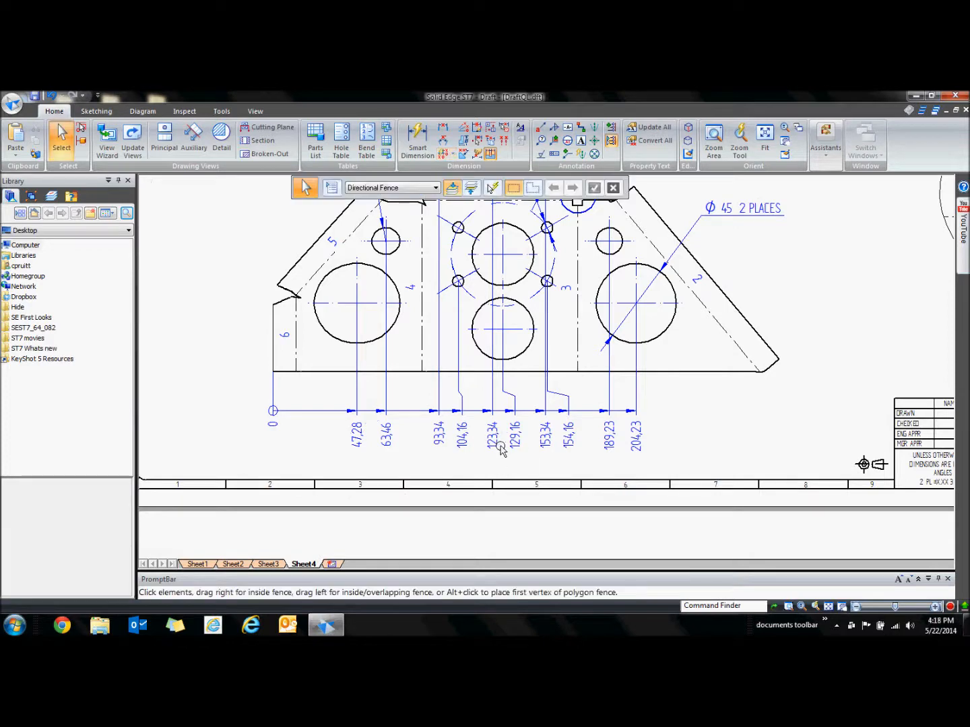
Shift the 123,34 coordinate dimension to the right with a jog, away from the 104,16 dimension.
left_click(494, 445)
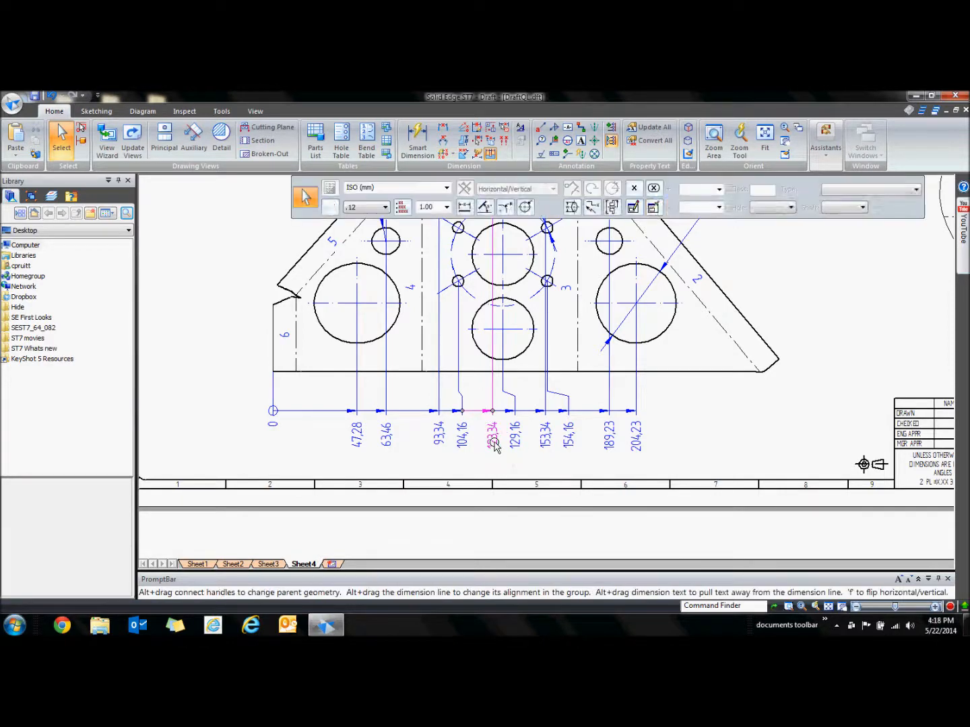
left_click_drag(496, 439, 485, 414)
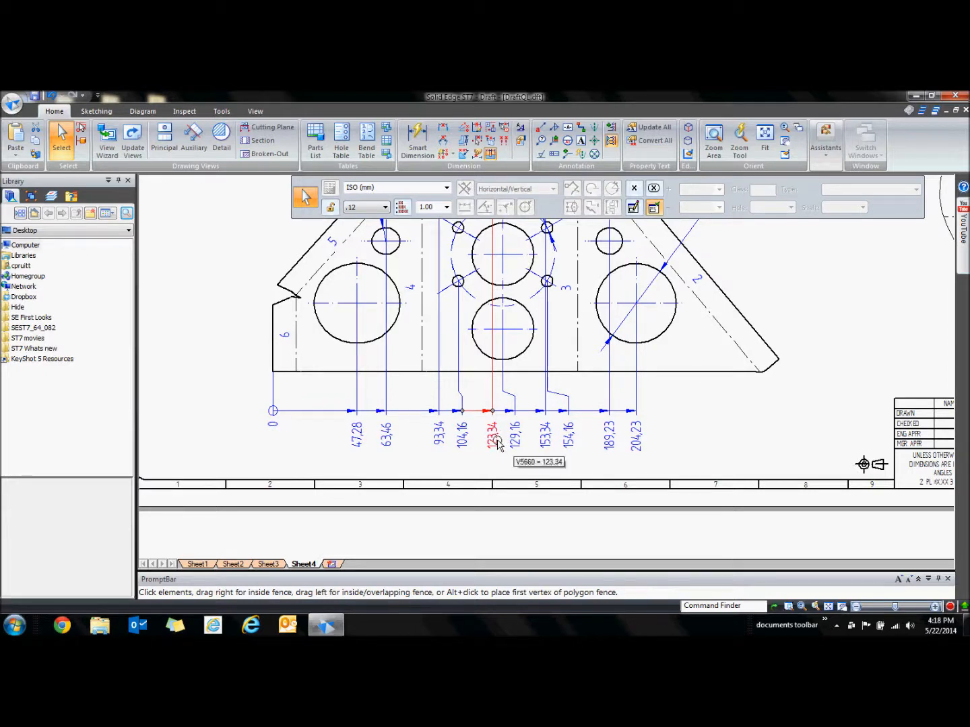
left_click_drag(498, 442, 518, 417)
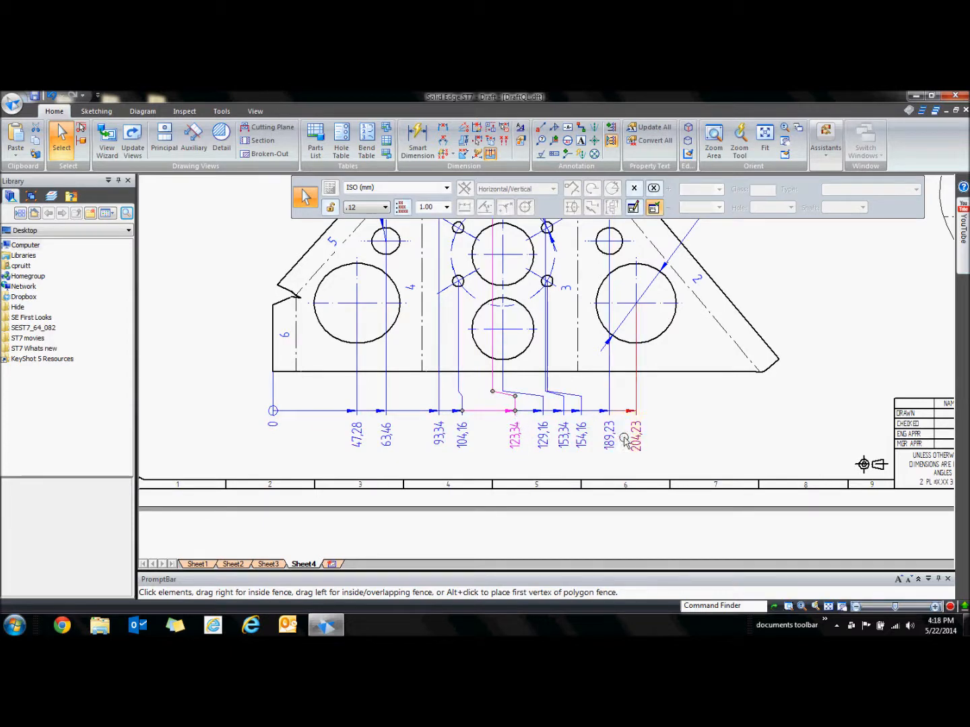
Jog the 189,23 coordinate dimension left beside the 154,16 dimension and align its text with the rest of the row.
left_click_drag(613, 441, 585, 439)
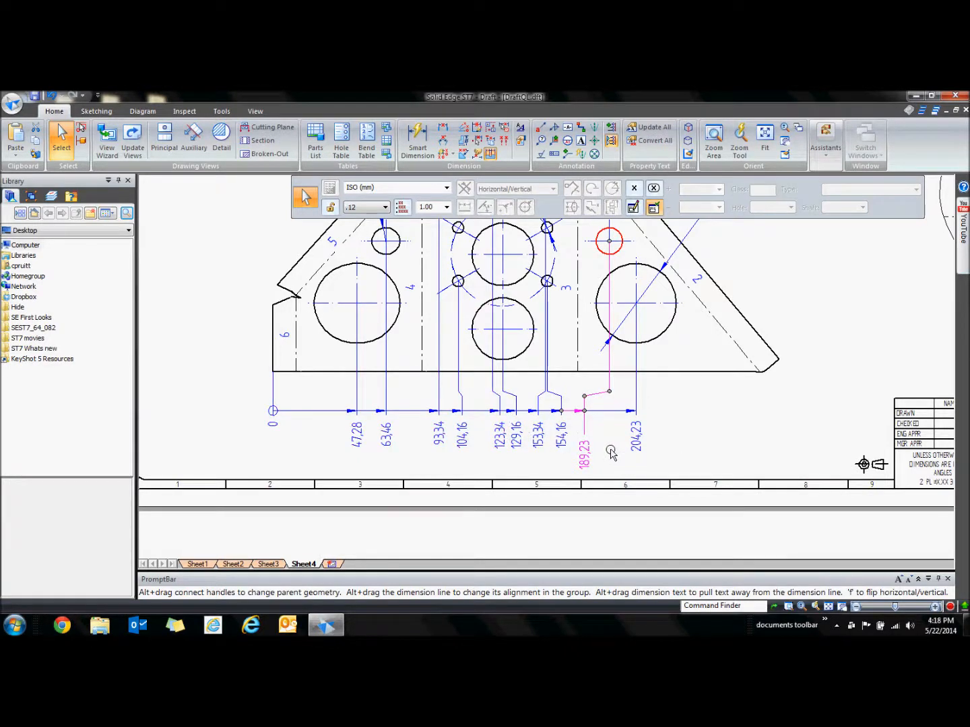
left_click(610, 452)
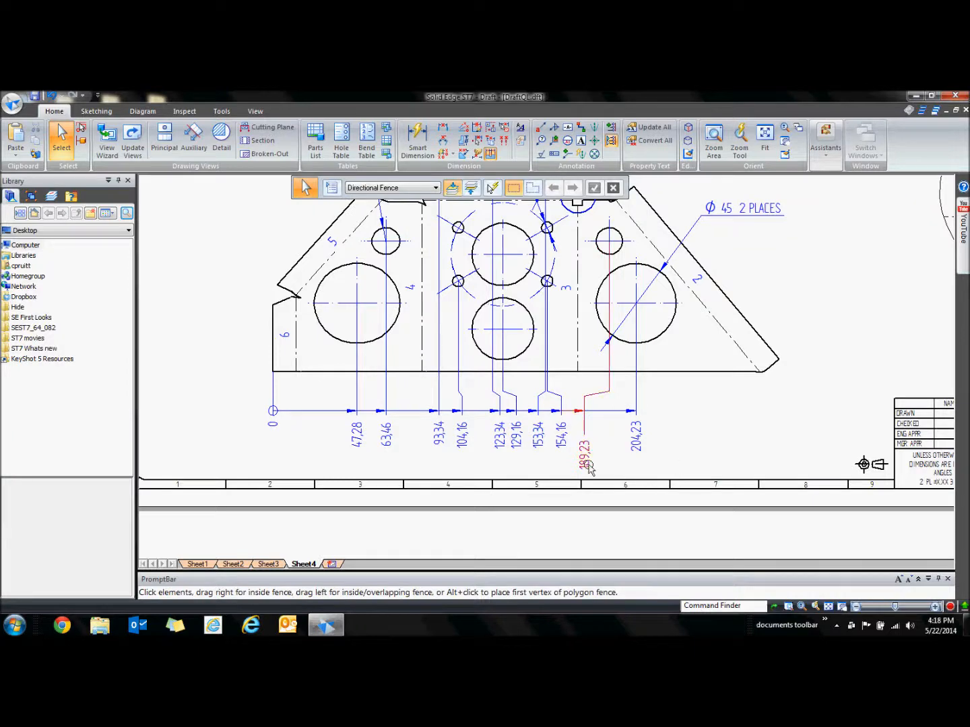
left_click(591, 453)
left_click(591, 453)
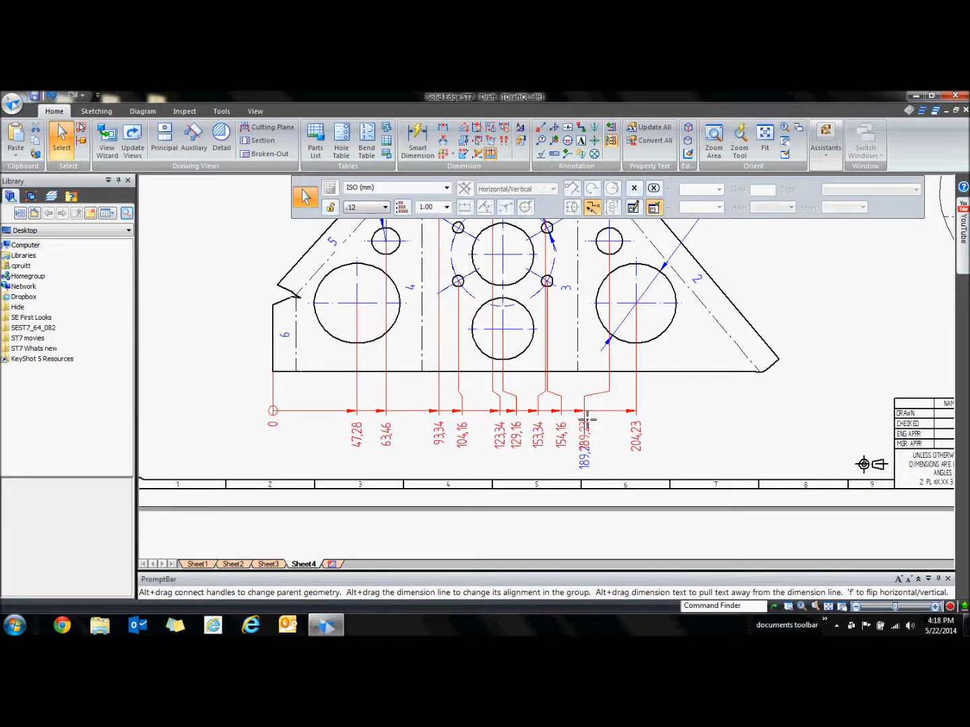
left_click(671, 450)
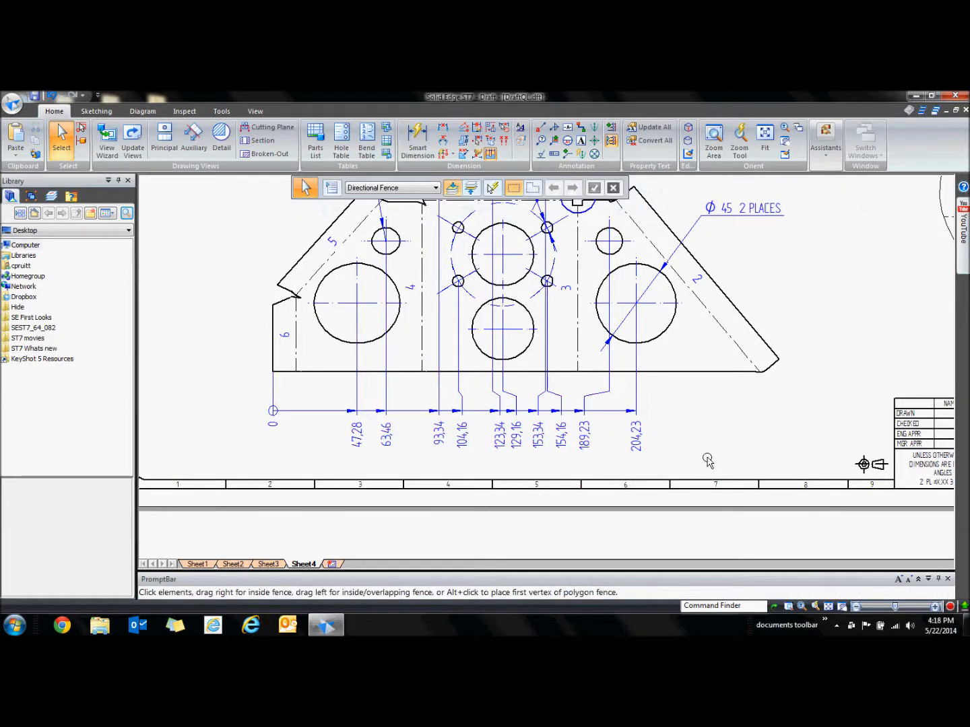
Review the whole Sheet4 drawing and close DraftQL.dft without saving the changes.
scroll(705, 457, "down", 4)
mouse_move(628, 491)
middle_mouse_down()
mouse_move(591, 495)
mouse_move(567, 512)
middle_mouse_up()
scroll(592, 488, "down", 1)
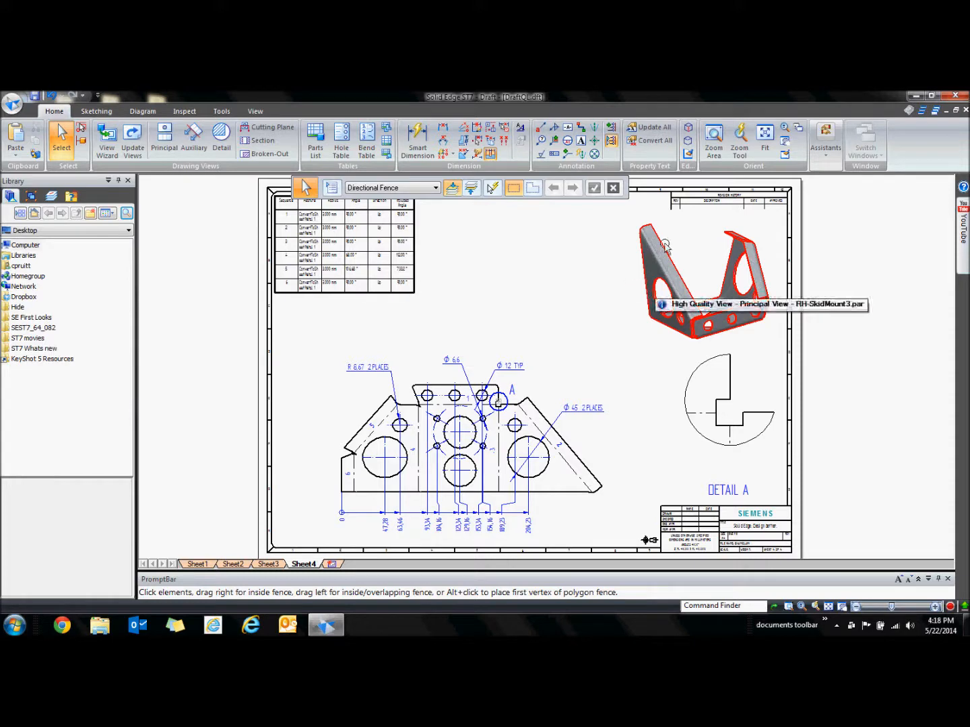
left_click(965, 111)
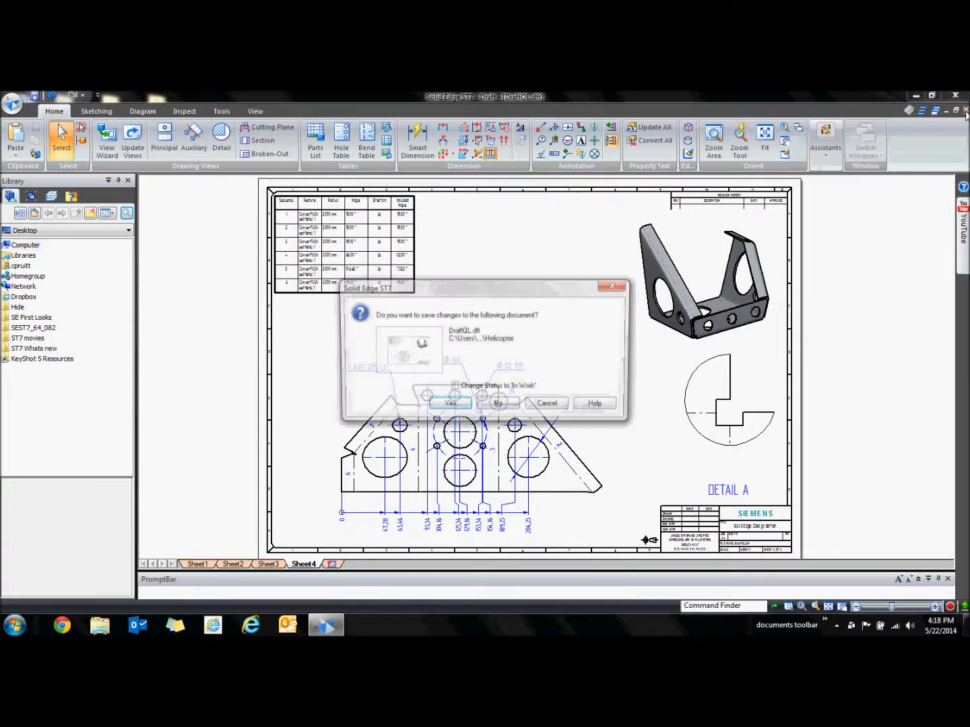
left_click(499, 404)
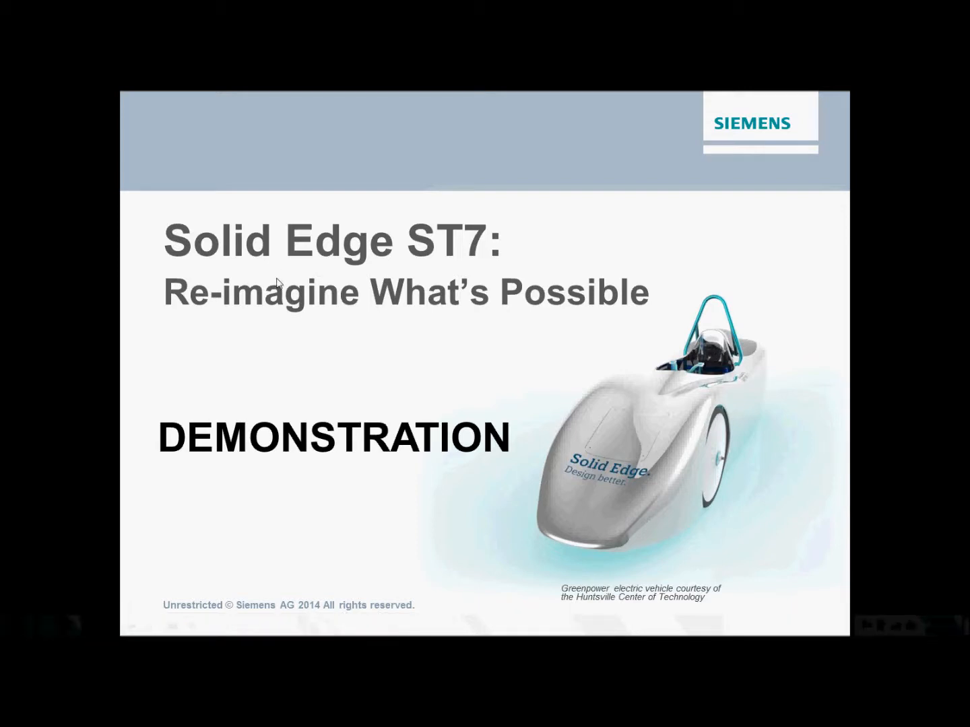
key("Right")
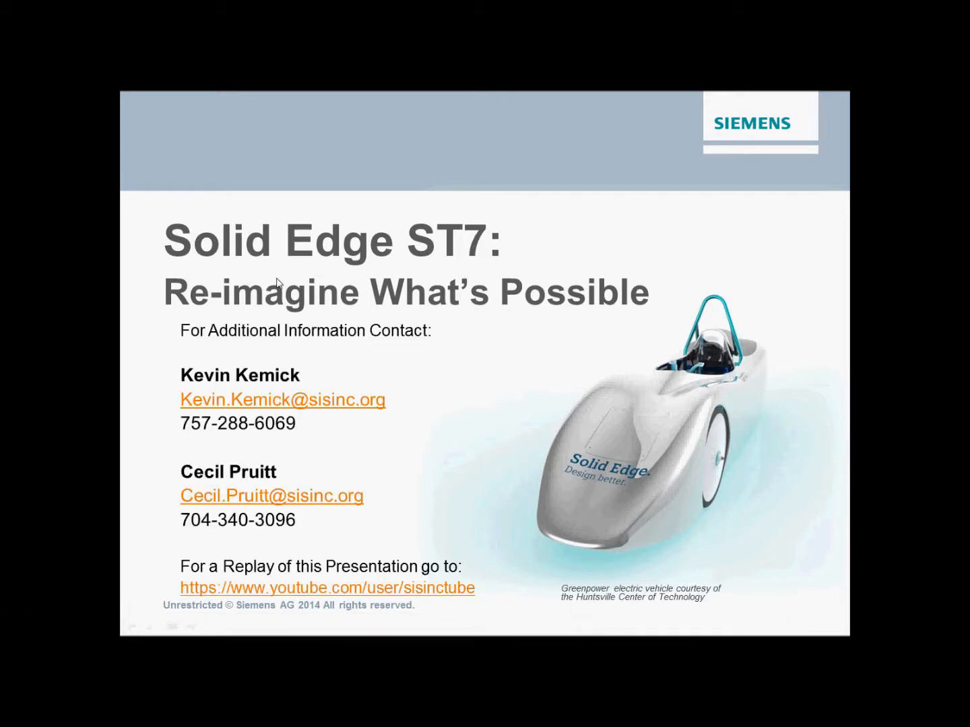